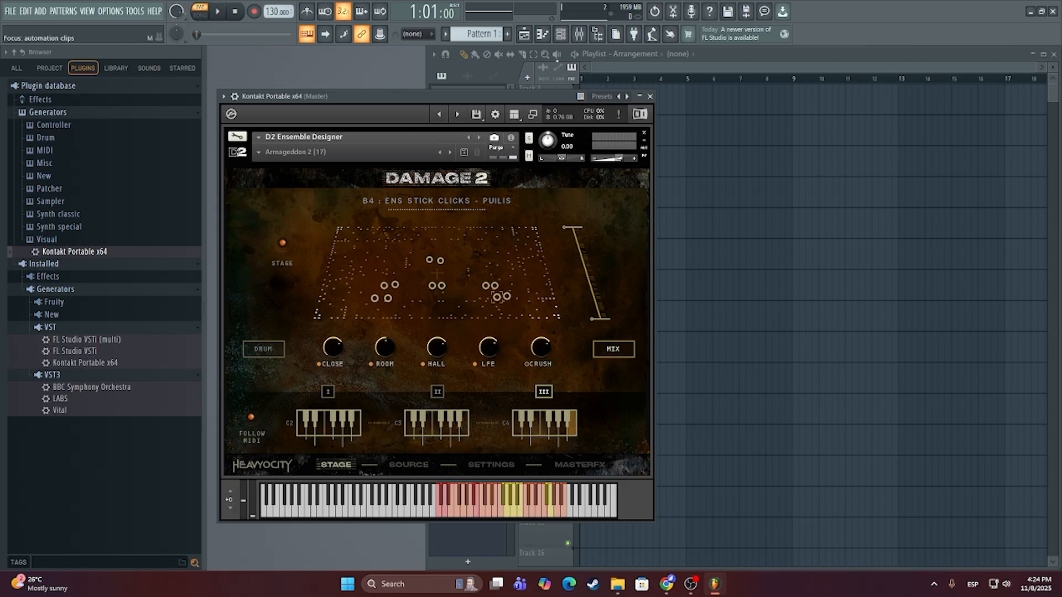
Step: Open Kontakt Portable x64's piano roll and arrange it side by side with the Kontakt window
{"action": "left_click", "coordinate": [544, 34]}
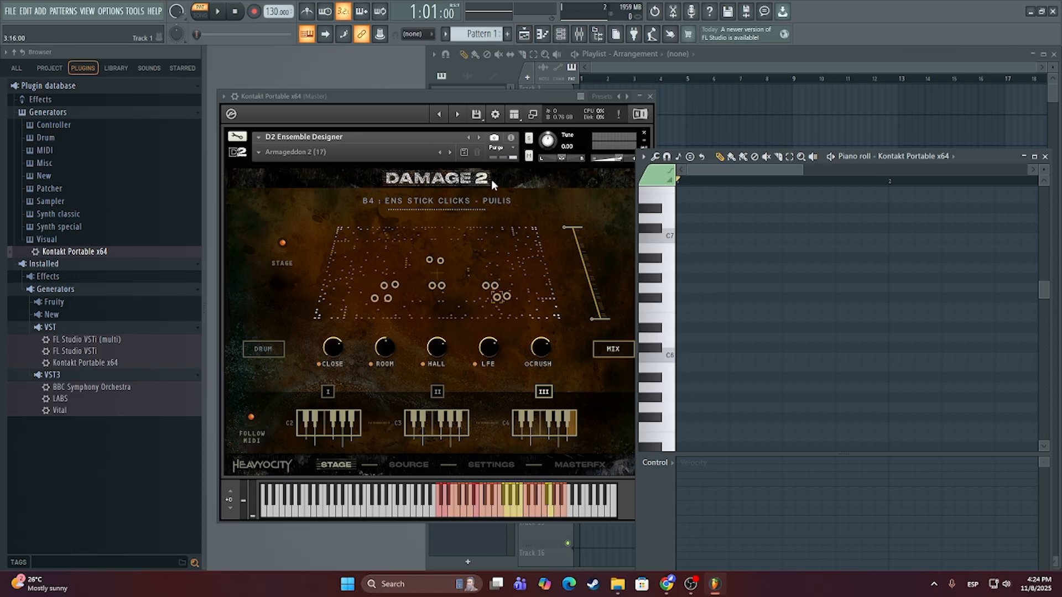
{"action": "left_click", "coordinate": [1045, 157]}
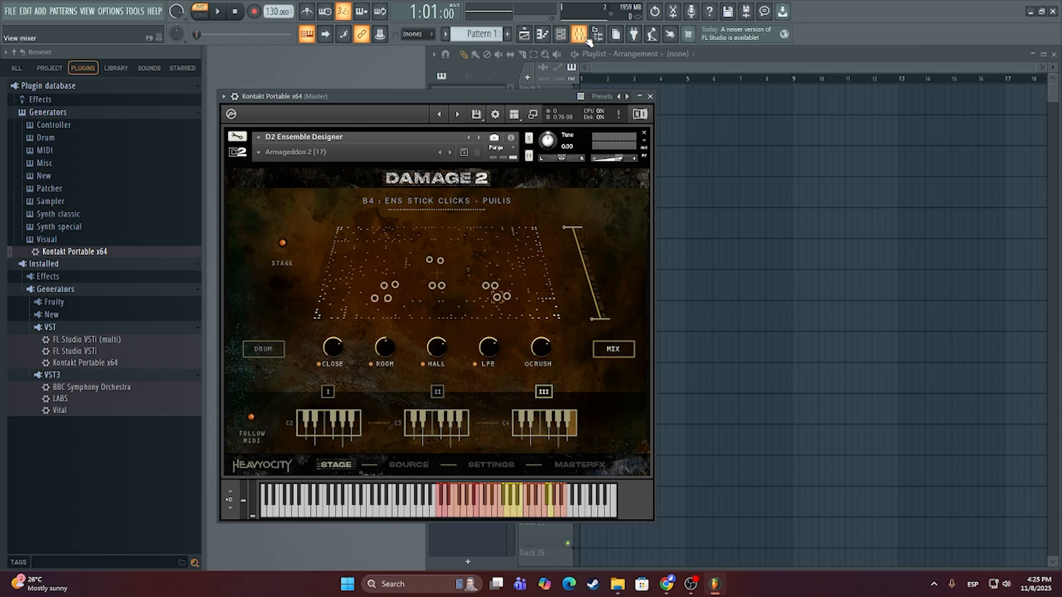
{"action": "left_click_drag", "start_coordinate": [474, 96], "coordinate": [896, 121]}
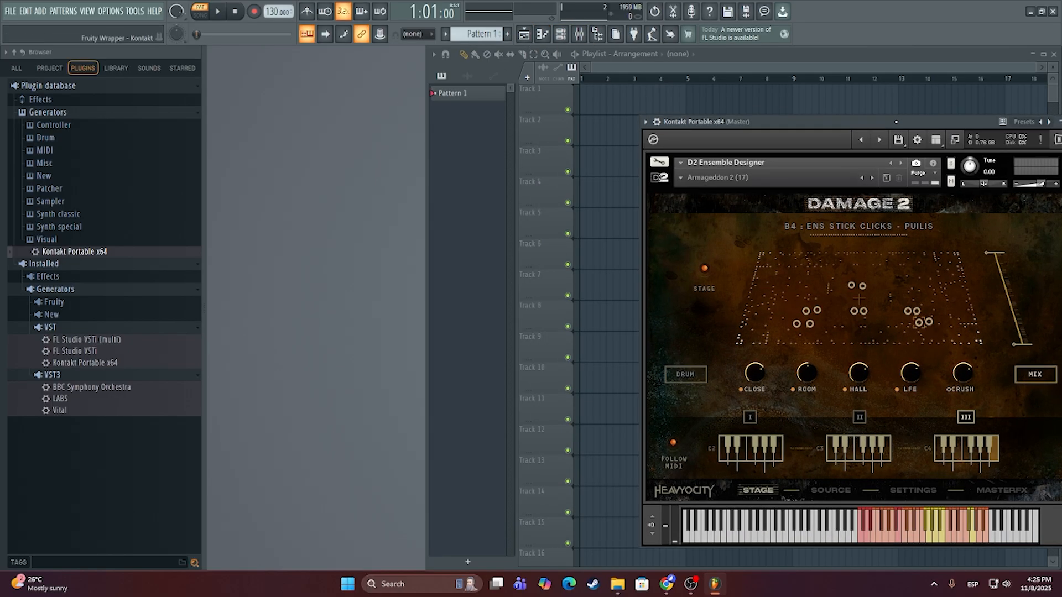
{"action": "left_click", "coordinate": [549, 40]}
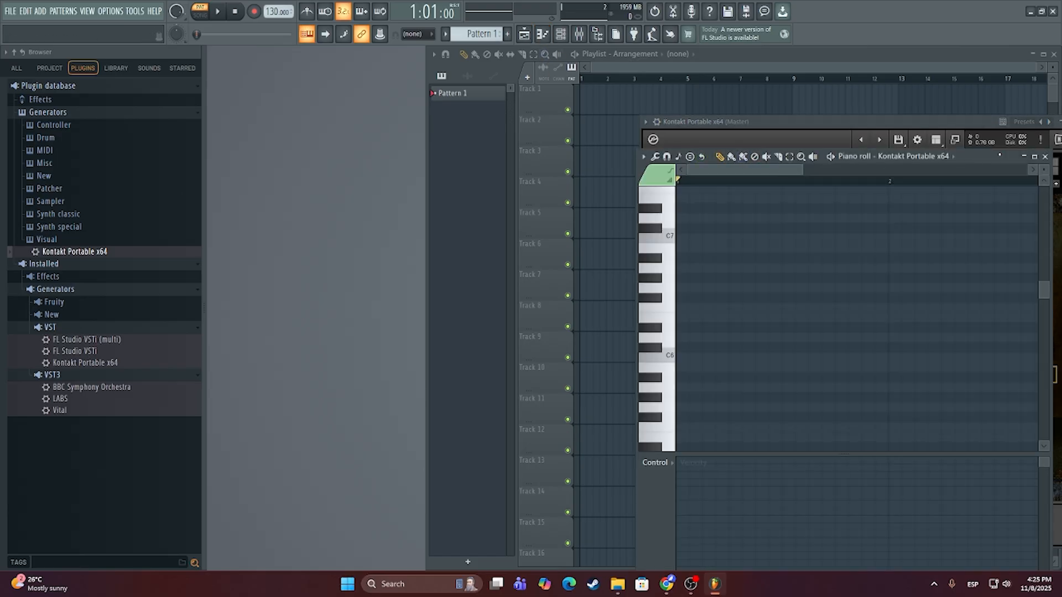
{"action": "left_click_drag", "start_coordinate": [984, 156], "coordinate": [598, 91]}
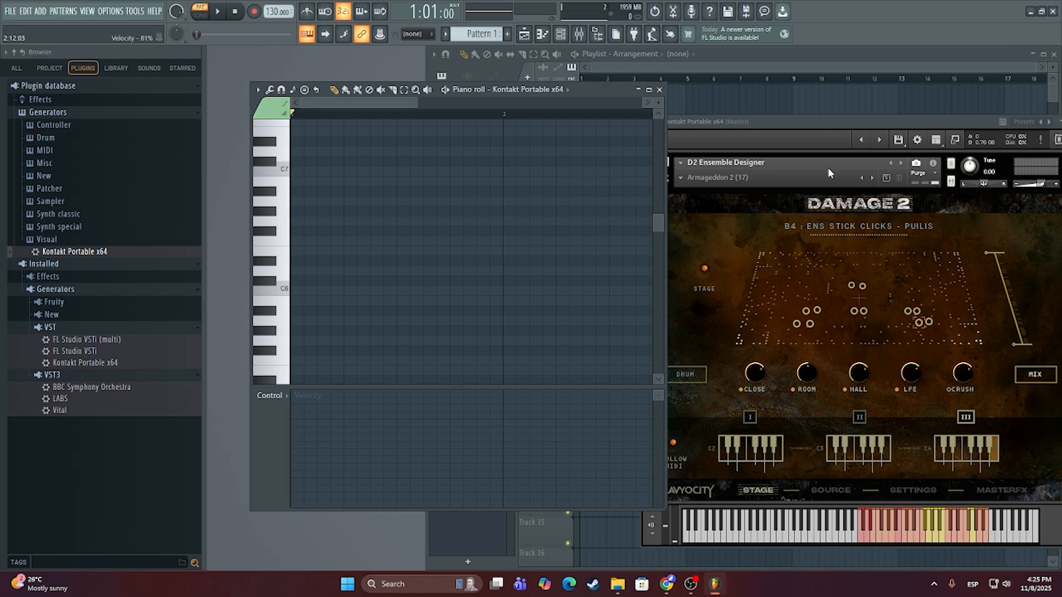
{"action": "left_click_drag", "start_coordinate": [790, 123], "coordinate": [755, 86]}
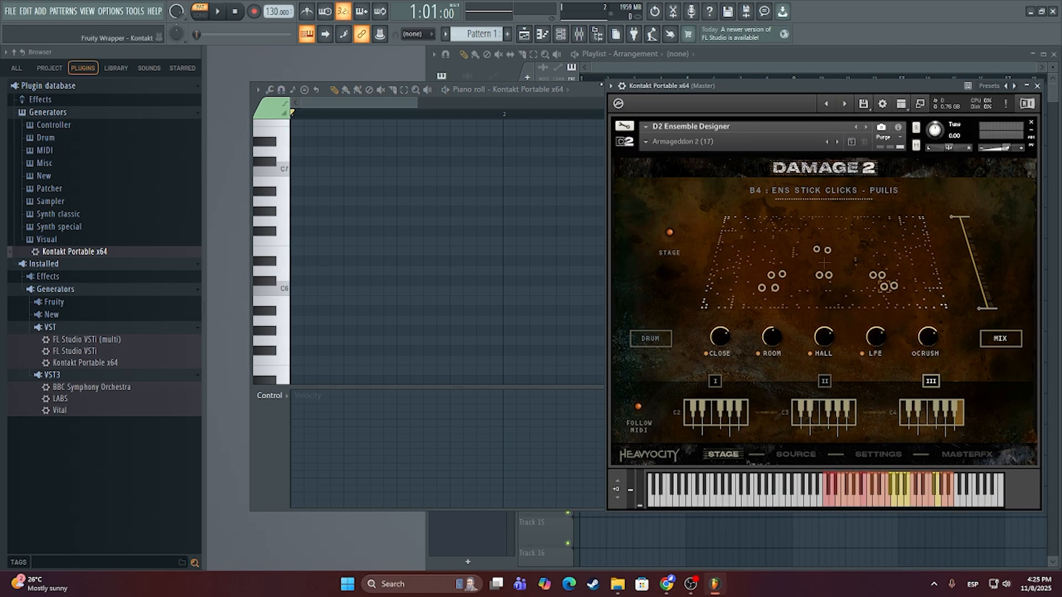
{"action": "left_click", "coordinate": [576, 90]}
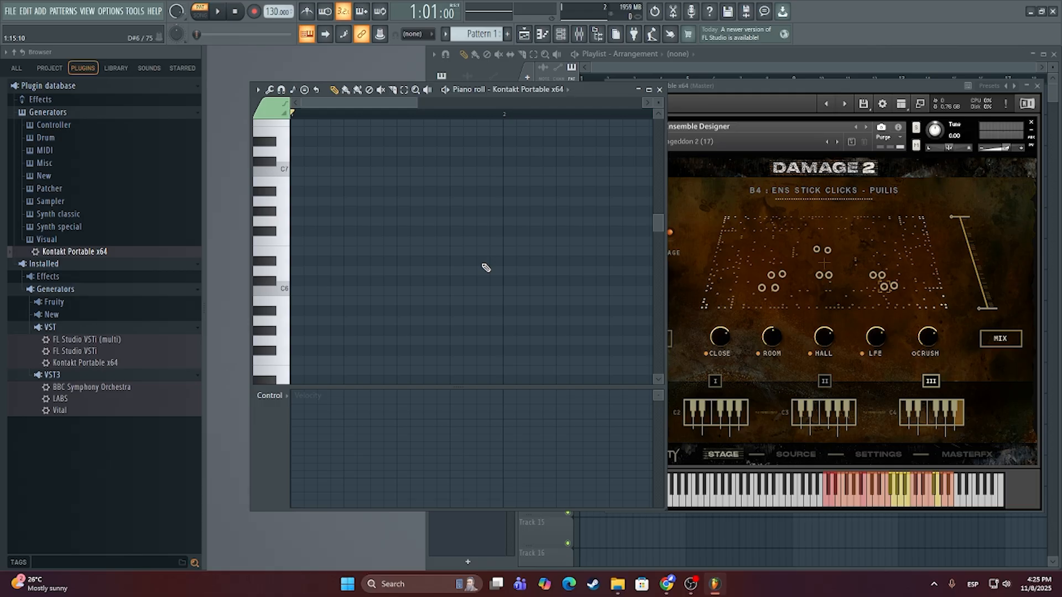
Step: Place a short C4 note at the start of bar 1 in the Kontakt pattern
{"action": "scroll", "coordinate": [387, 244], "scroll_direction": "down", "scroll_amount": 10}
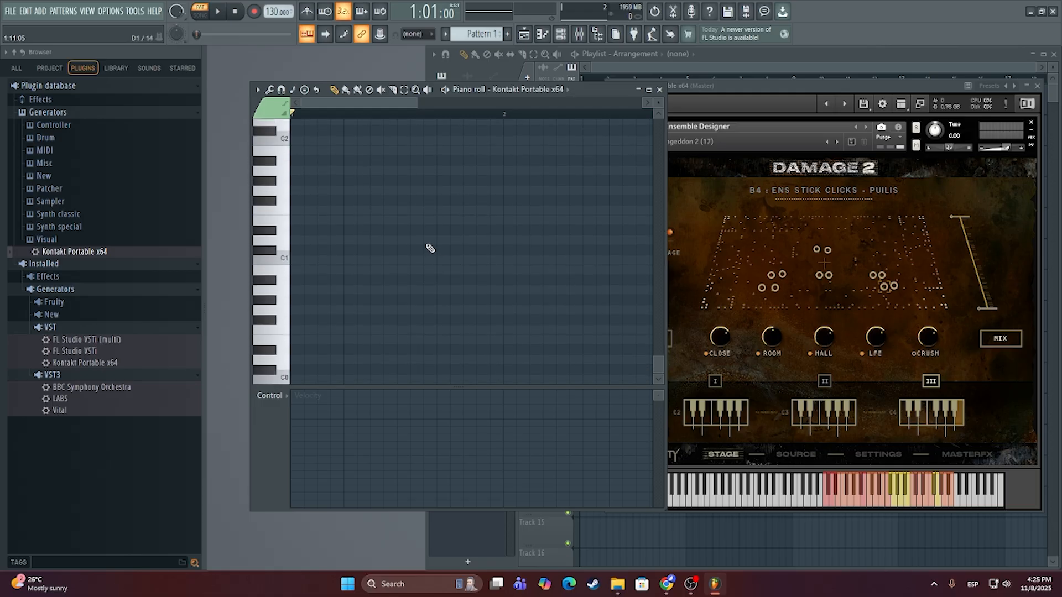
{"action": "scroll", "coordinate": [430, 248], "scroll_direction": "down", "scroll_amount": 1}
{"action": "scroll", "coordinate": [430, 247], "scroll_direction": "down", "scroll_amount": 2}
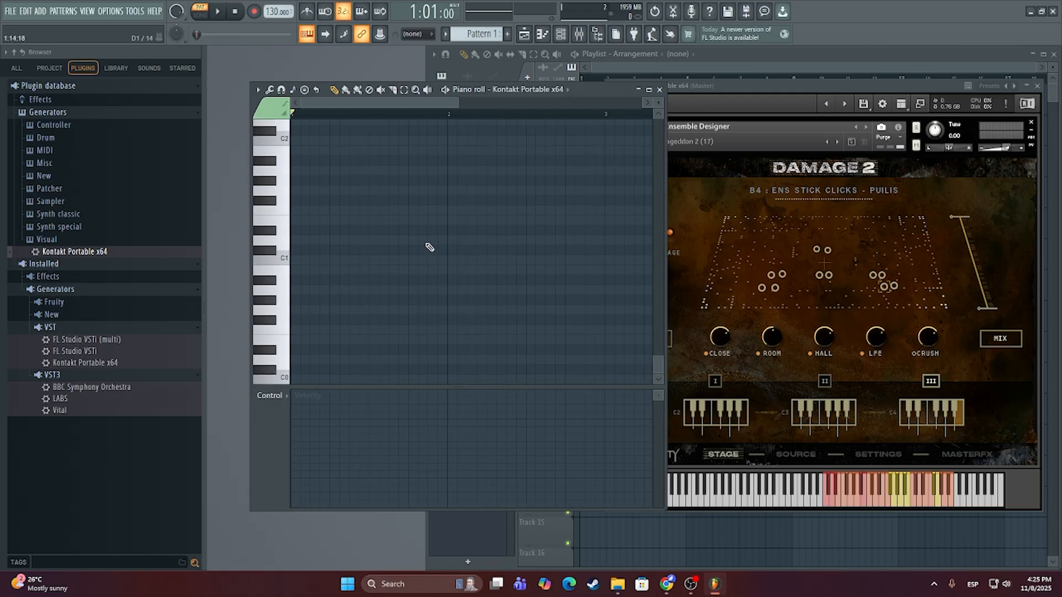
{"action": "scroll", "coordinate": [456, 245], "scroll_direction": "up", "scroll_amount": 4}
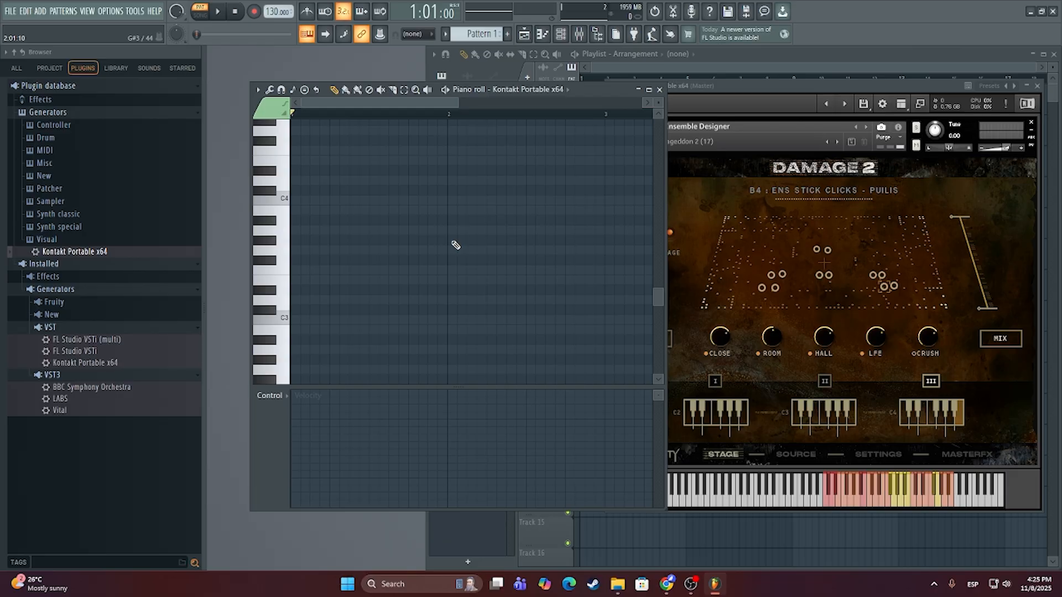
{"action": "scroll", "coordinate": [456, 245], "scroll_direction": "down", "scroll_amount": 4}
{"action": "scroll", "coordinate": [445, 259], "scroll_direction": "down", "scroll_amount": 3}
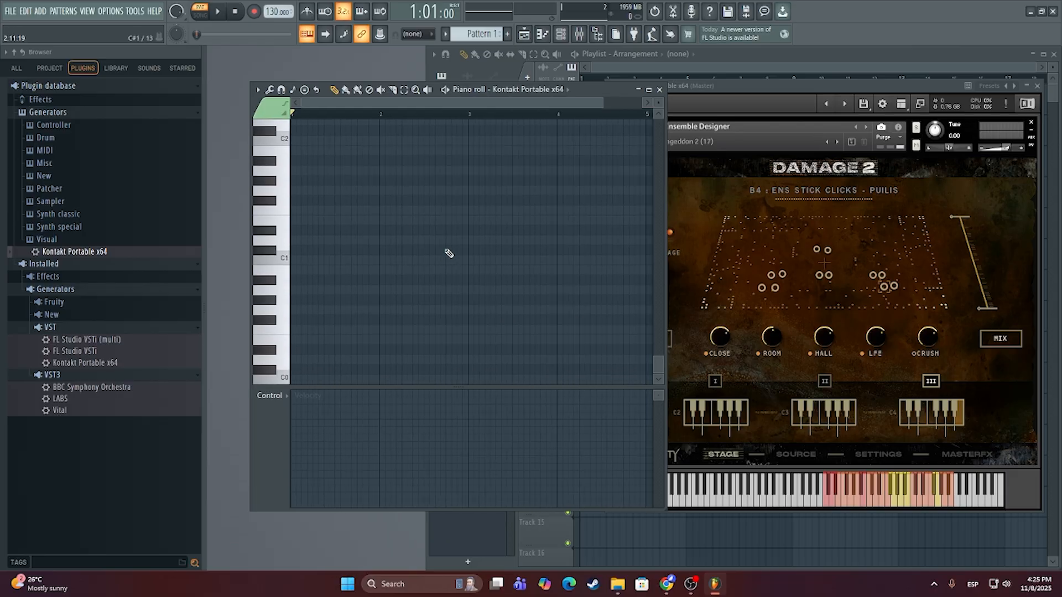
{"action": "left_click_drag", "start_coordinate": [327, 288], "coordinate": [281, 226]}
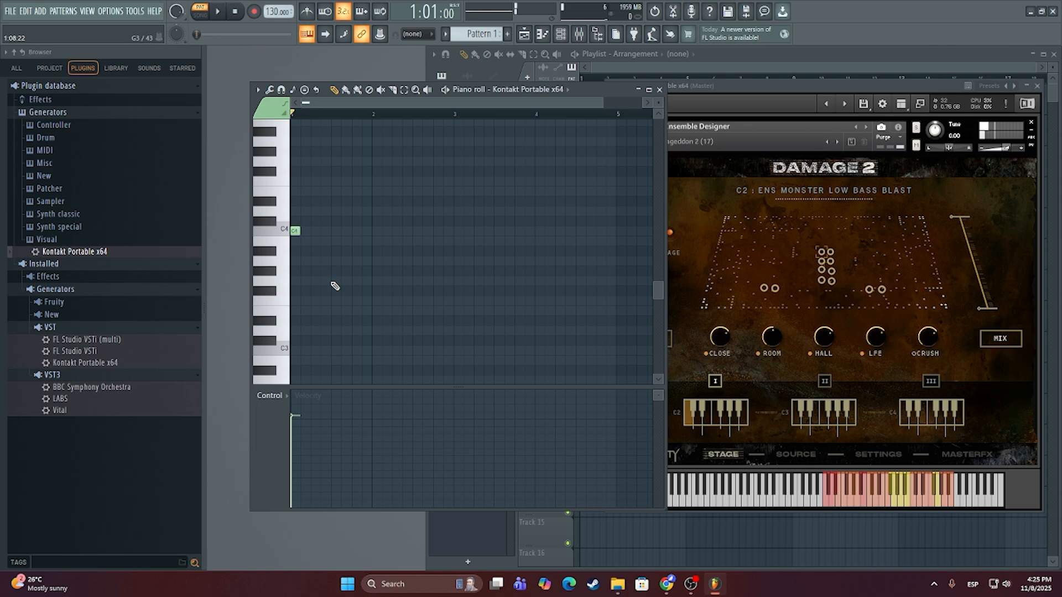
Step: Try a second C4 note near the middle of bar 1 and delete it
{"action": "left_click", "coordinate": [827, 505]}
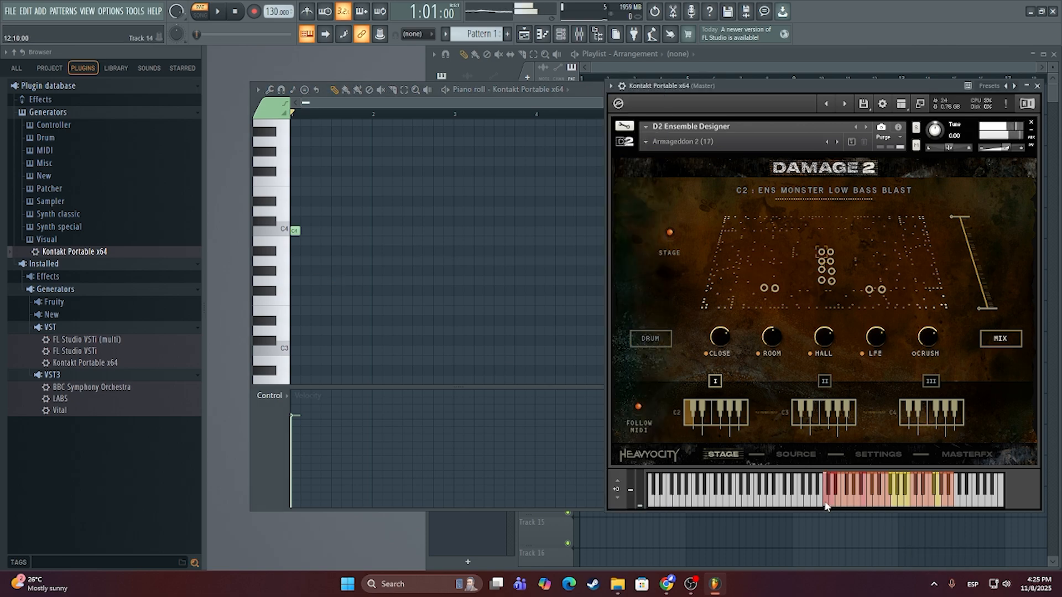
{"action": "left_click", "coordinate": [329, 231]}
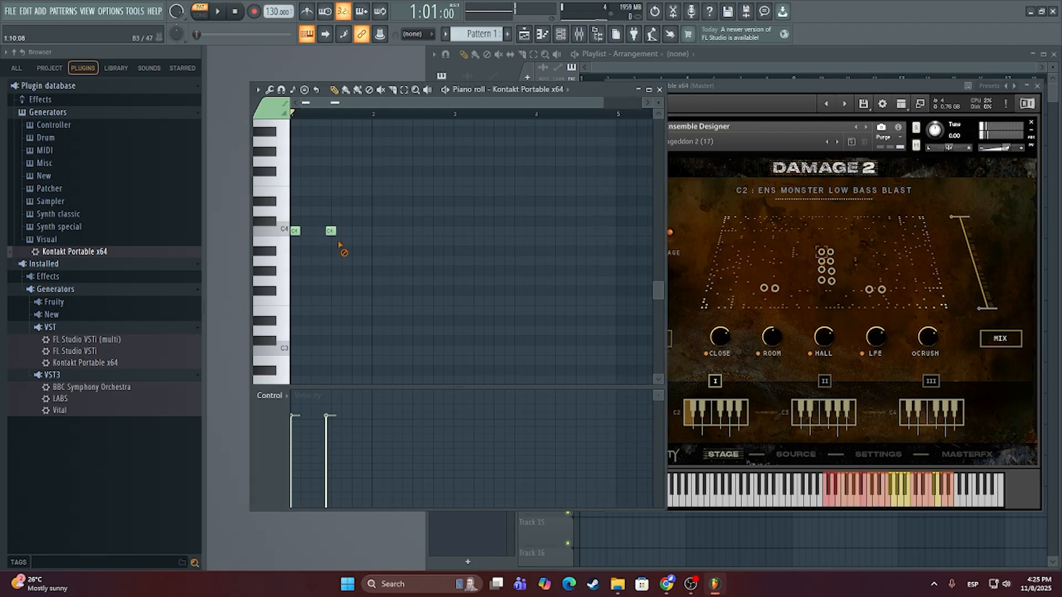
{"action": "right_click", "coordinate": [331, 231]}
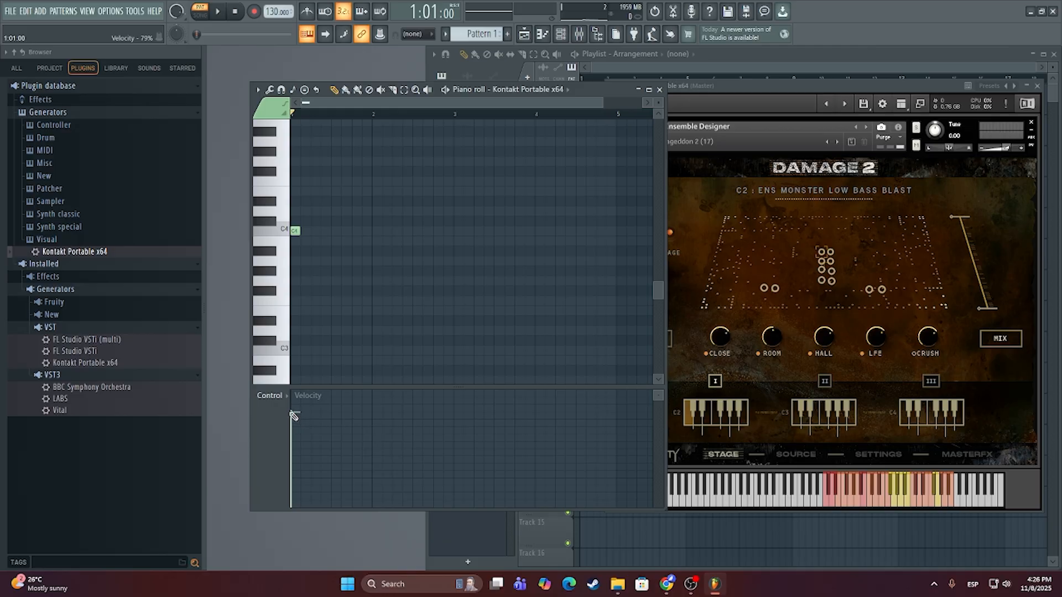
Step: Audition the C4 note at maximum velocity, lower its velocity to about 80%, and play it again
{"action": "left_click_drag", "start_coordinate": [293, 415], "coordinate": [295, 387]}
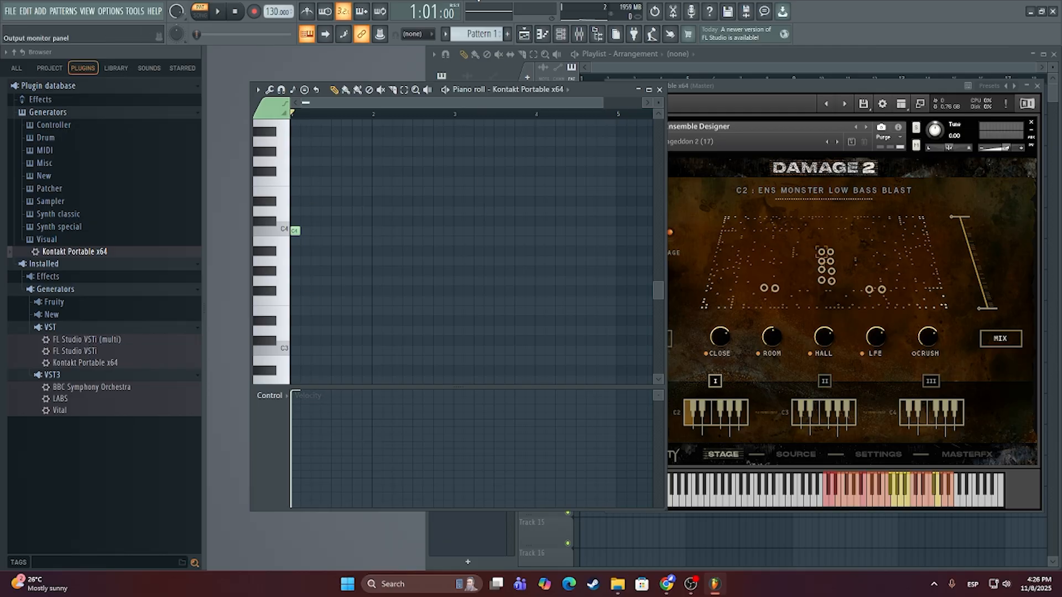
{"action": "key", "text": "space"}
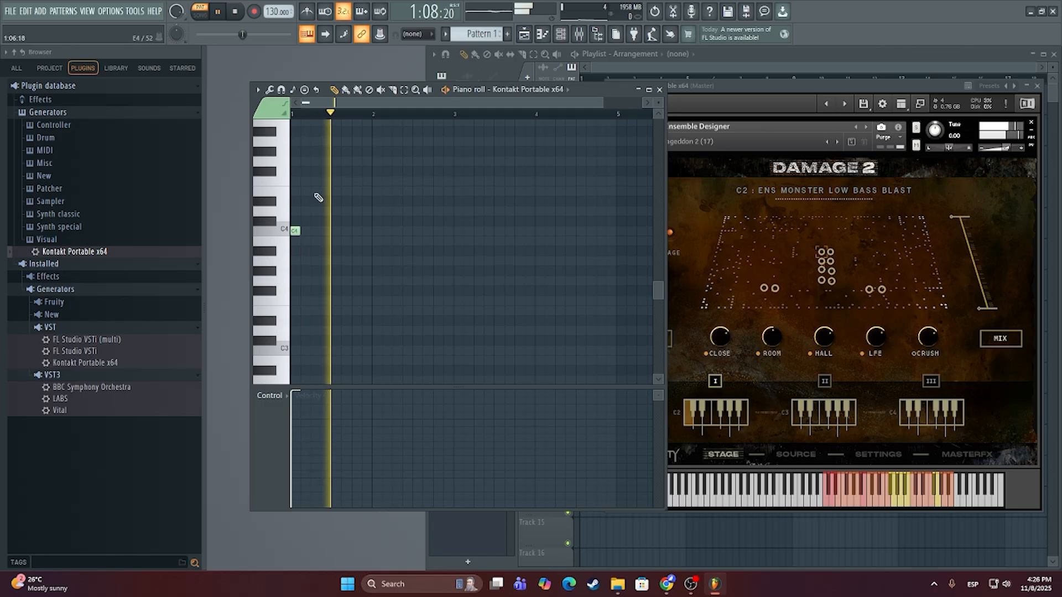
{"action": "key", "text": "space"}
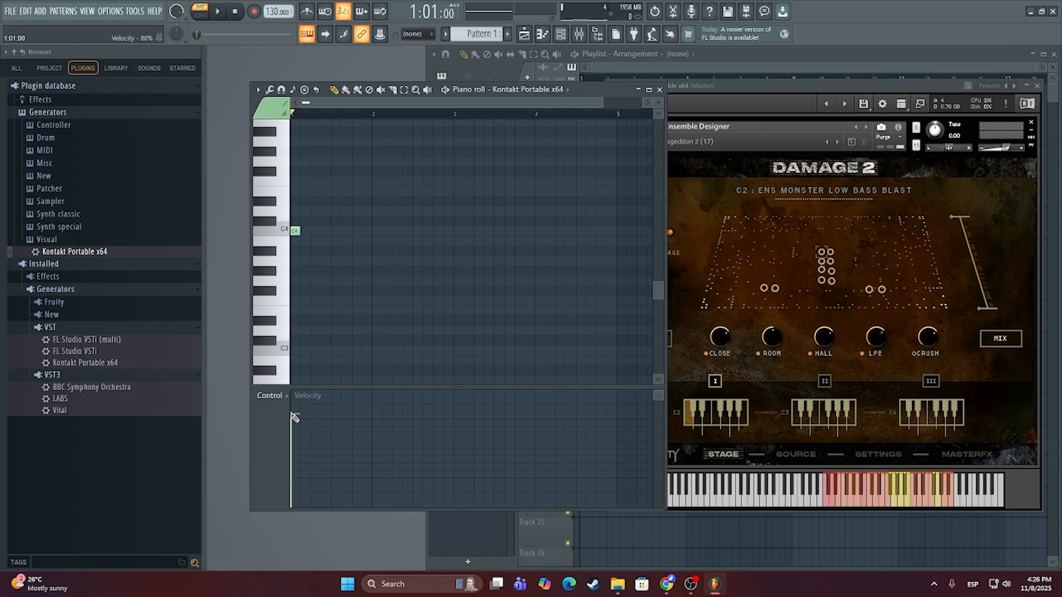
{"action": "left_click_drag", "start_coordinate": [292, 413], "coordinate": [291, 417]}
{"action": "key", "text": "space"}
{"action": "key", "text": "space"}
Step: Switch to Chrome and watch the beginner beat tutorial with captions from the hi-hats part, pausing at 4:12 in the claps part
{"action": "key", "text": "alt+Tab"}
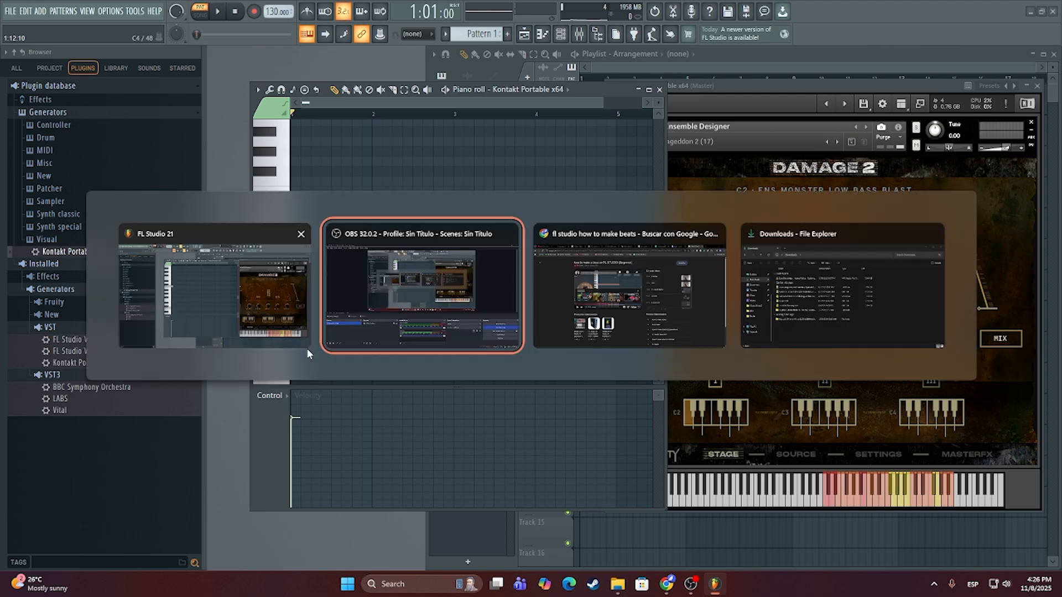
{"action": "left_click", "coordinate": [531, 299]}
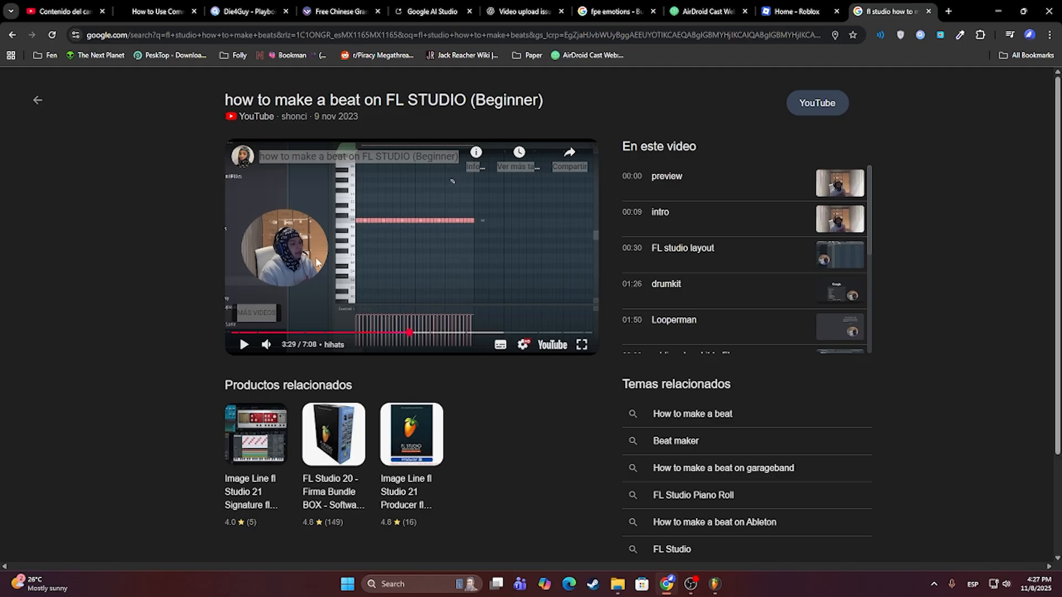
{"action": "left_click", "coordinate": [423, 270]}
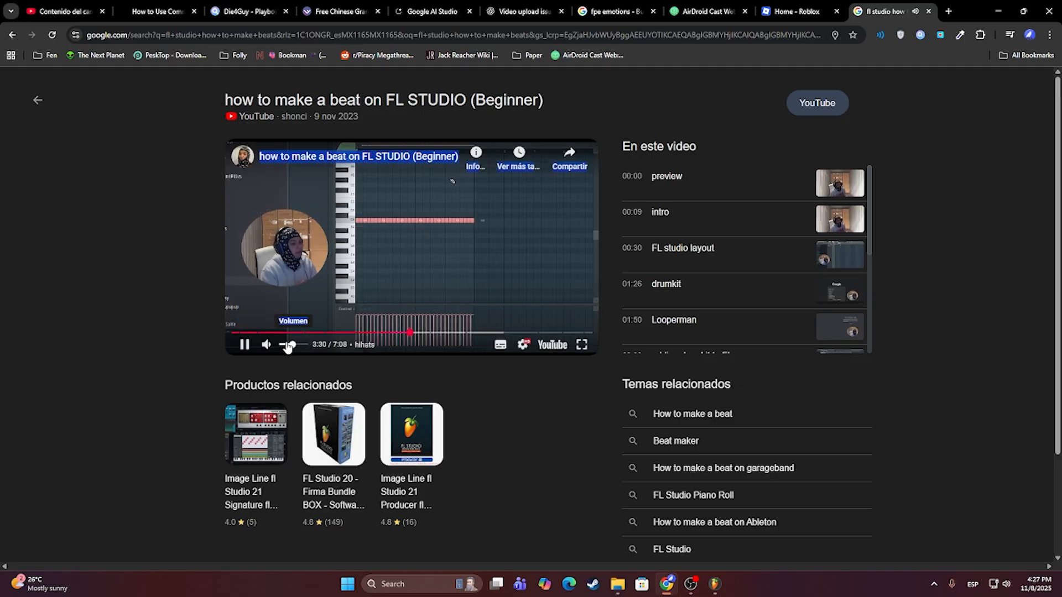
{"action": "left_click", "coordinate": [500, 345]}
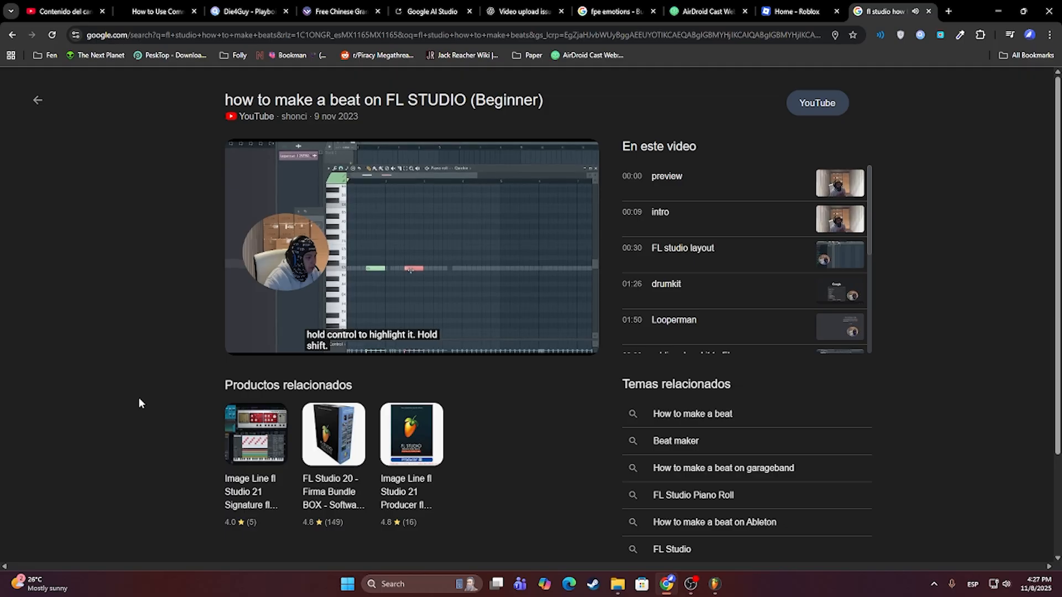
{"action": "scroll", "coordinate": [365, 260], "scroll_direction": "down", "scroll_amount": 2}
{"action": "left_click", "coordinate": [396, 101]}
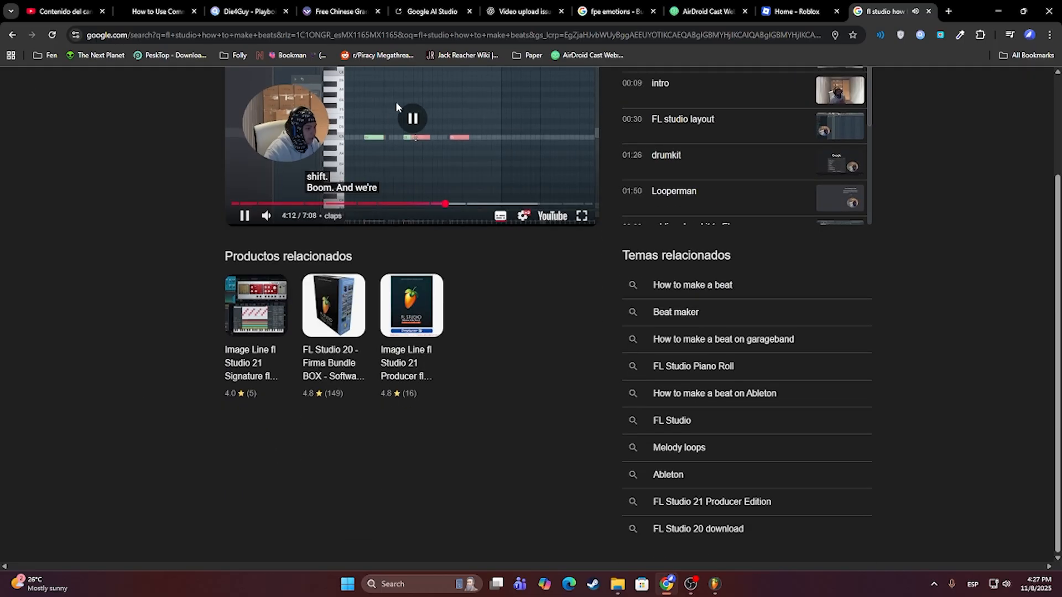
{"action": "scroll", "coordinate": [396, 102], "scroll_direction": "up", "scroll_amount": 2}
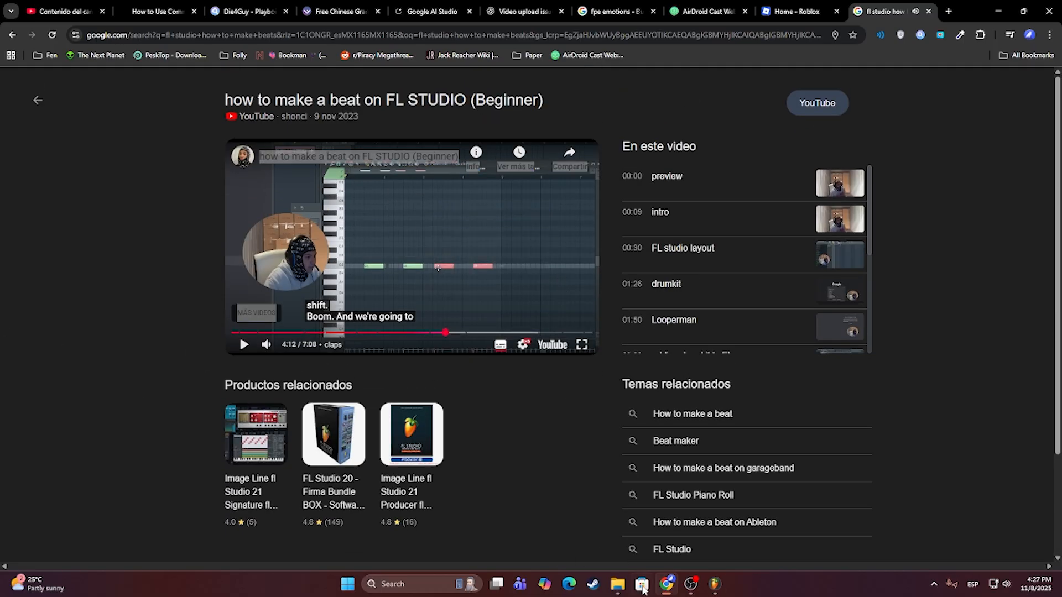
Step: Switch back to FL Studio, show the channel rack over the piano roll, and select the 808 Snare channel
{"action": "left_click", "coordinate": [715, 584]}
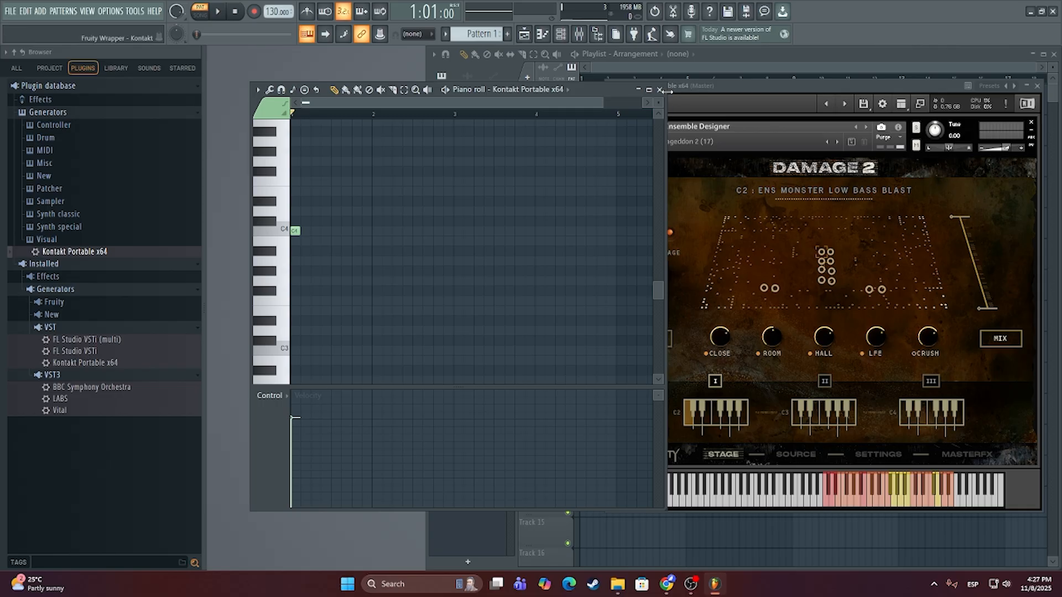
{"action": "left_click_drag", "start_coordinate": [606, 85], "coordinate": [579, 56]}
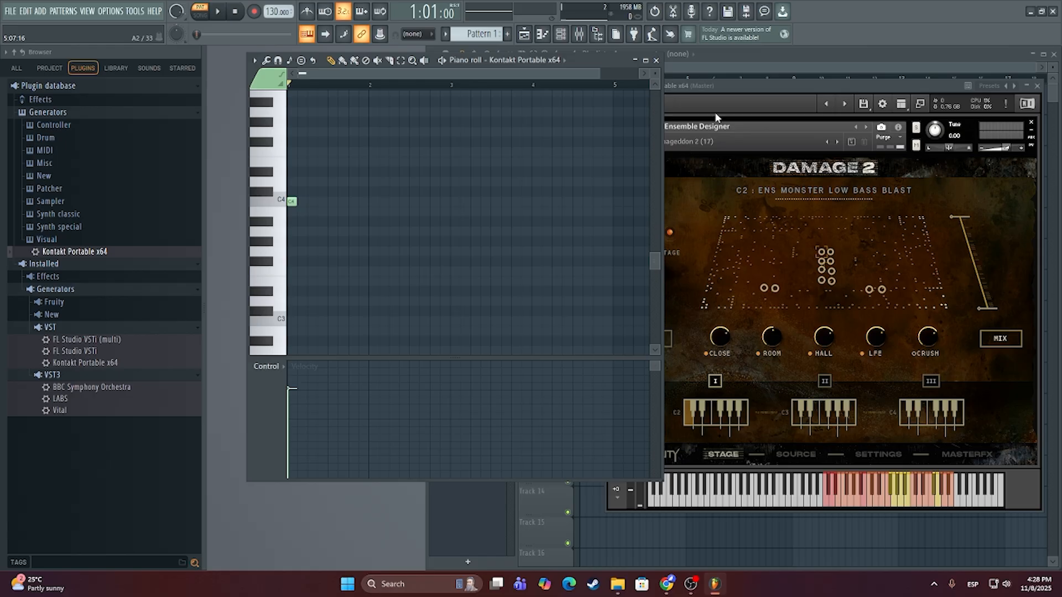
{"action": "left_click", "coordinate": [673, 163]}
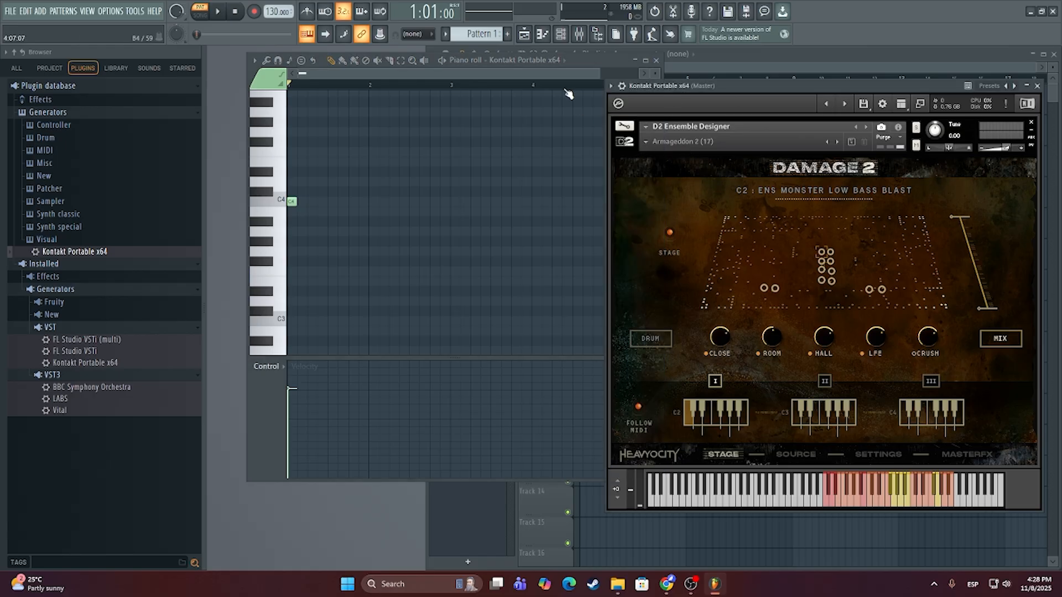
{"action": "left_click", "coordinate": [561, 34]}
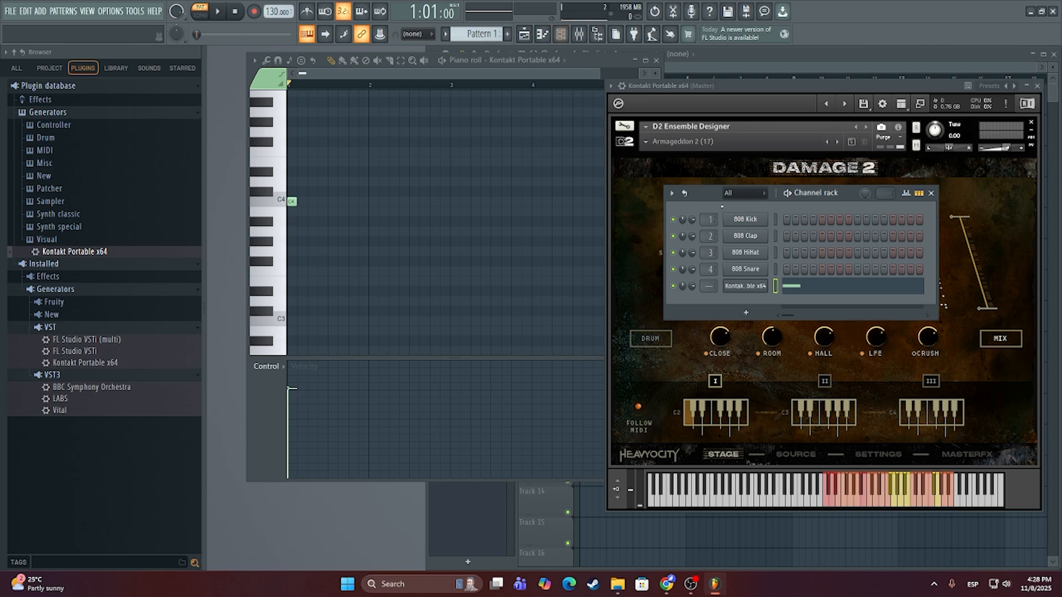
{"action": "left_click_drag", "start_coordinate": [737, 194], "coordinate": [494, 267]}
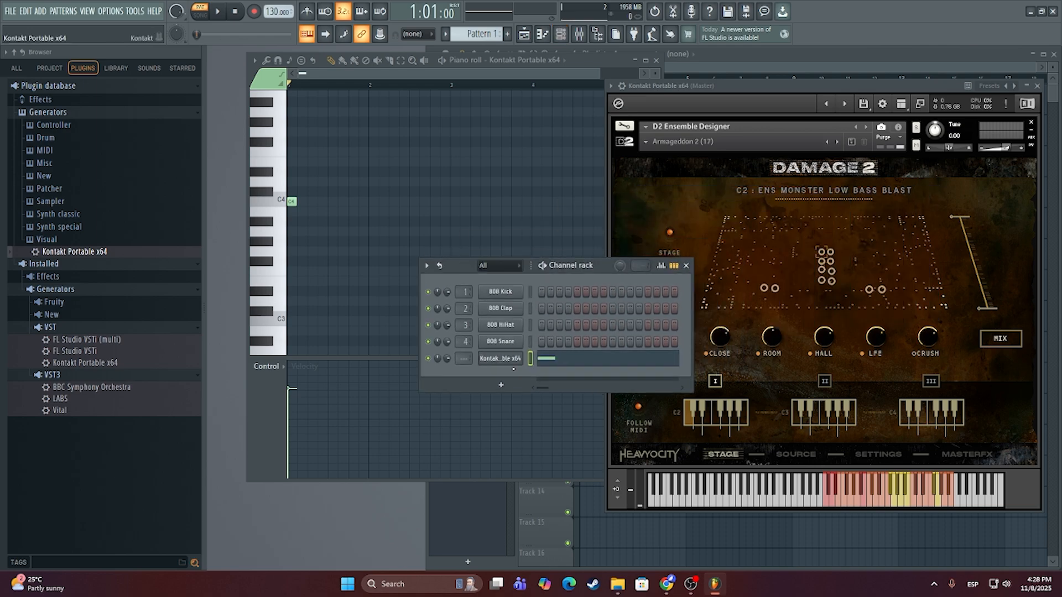
{"action": "left_click", "coordinate": [500, 341]}
{"action": "left_click", "coordinate": [591, 175]}
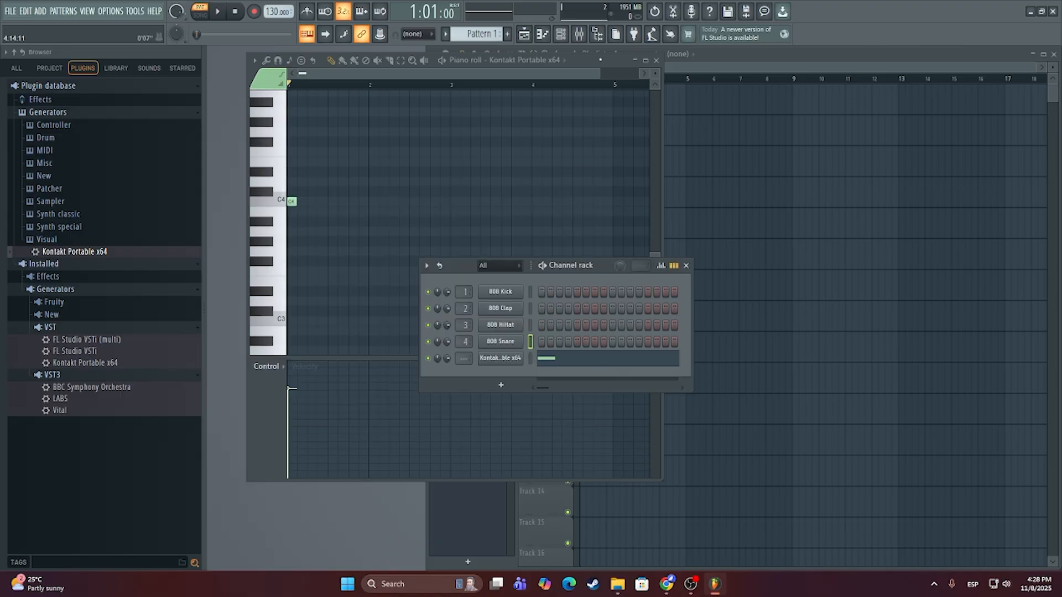
{"action": "left_click", "coordinate": [560, 34]}
{"action": "left_click", "coordinate": [560, 34]}
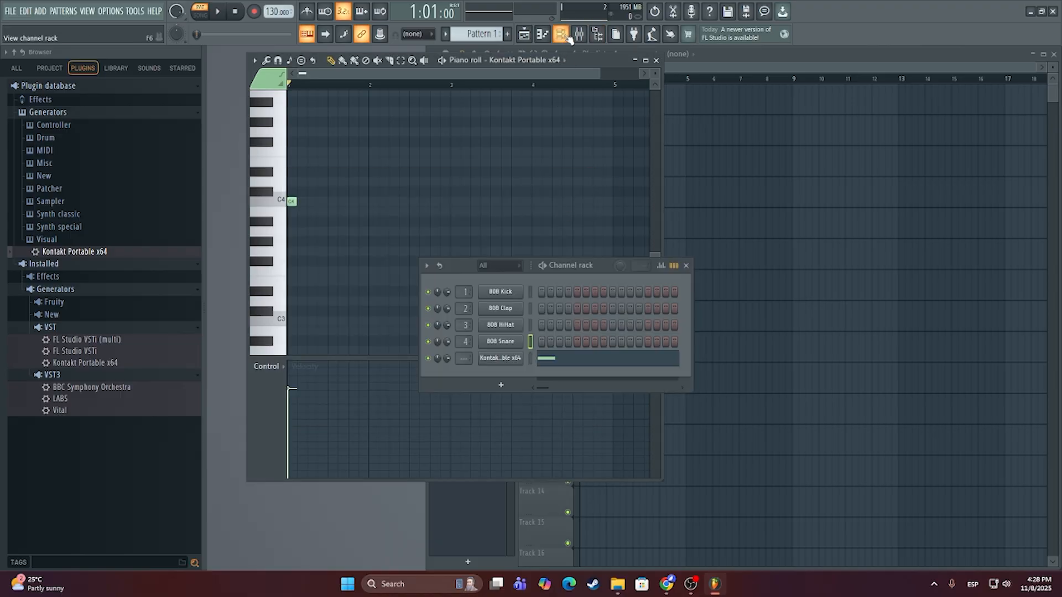
{"action": "left_click", "coordinate": [587, 35]}
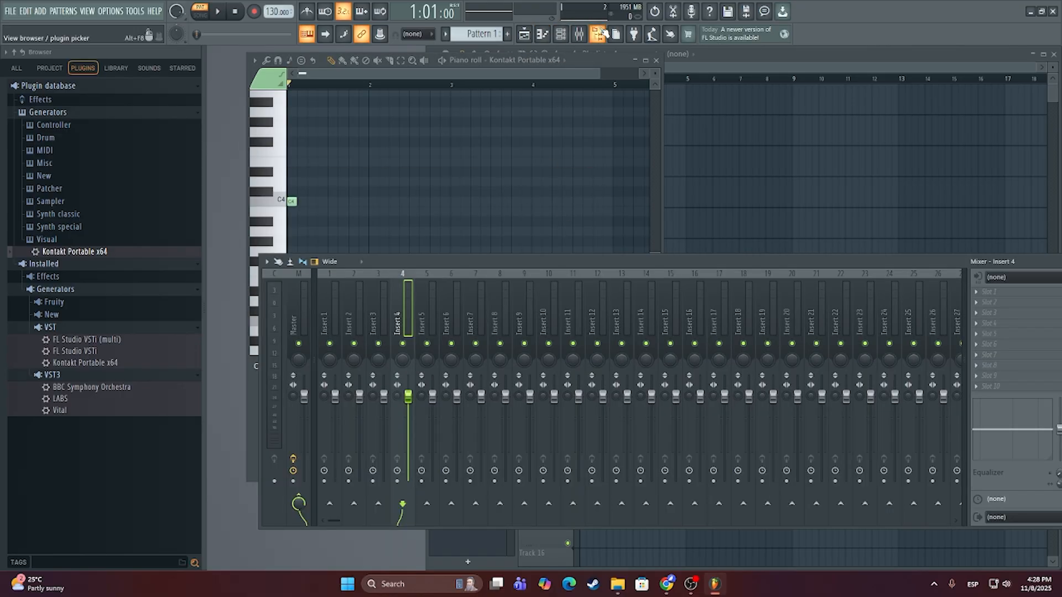
{"action": "left_click", "coordinate": [580, 34]}
{"action": "left_click", "coordinate": [525, 35]}
{"action": "left_click", "coordinate": [525, 36]}
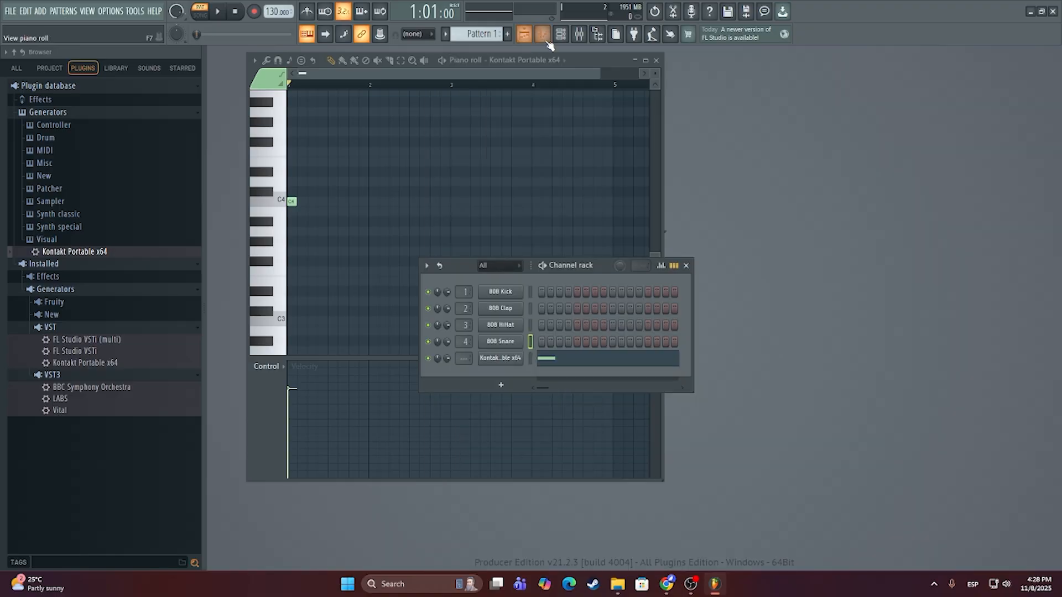
{"action": "left_click", "coordinate": [527, 36]}
Step: Show the playlist and delete the 808 Kick, 808 Clap, 808 HiHat and 808 Snare channels from the channel rack
{"action": "left_click", "coordinate": [560, 33]}
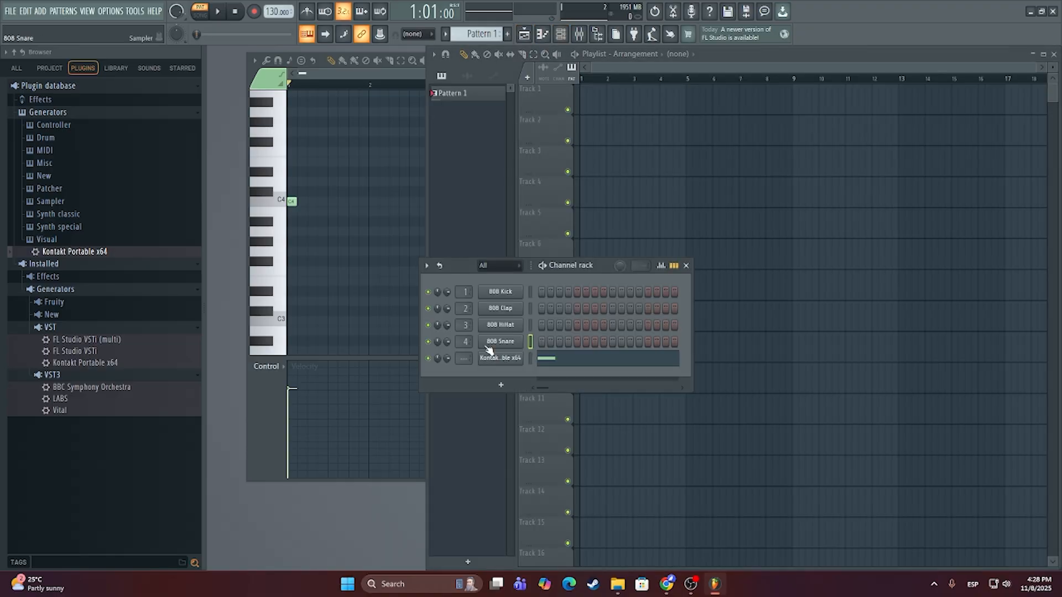
{"action": "right_click", "coordinate": [500, 292]}
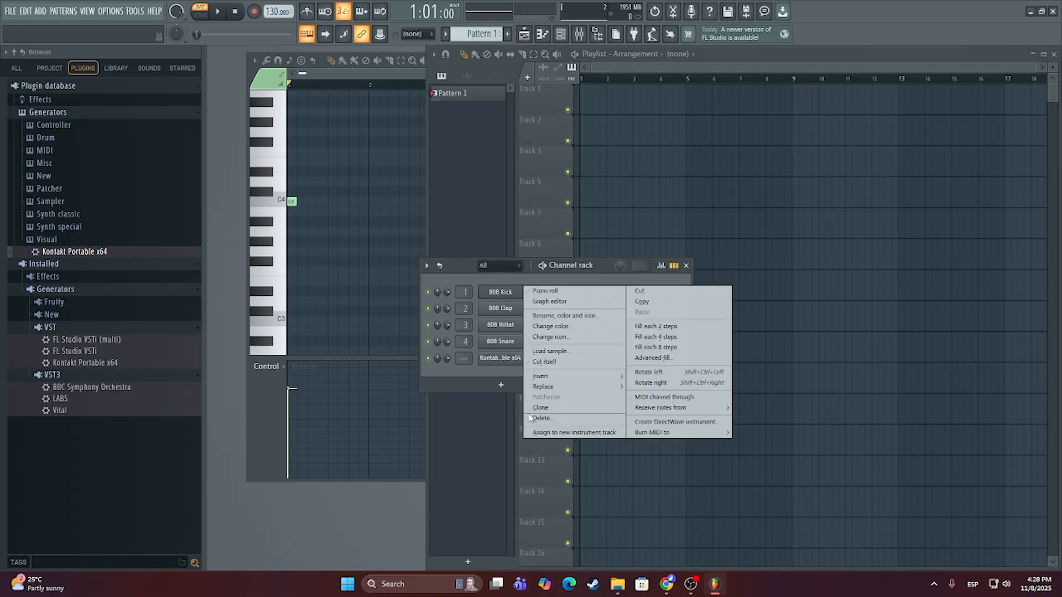
{"action": "left_click", "coordinate": [542, 418]}
{"action": "right_click", "coordinate": [502, 293]}
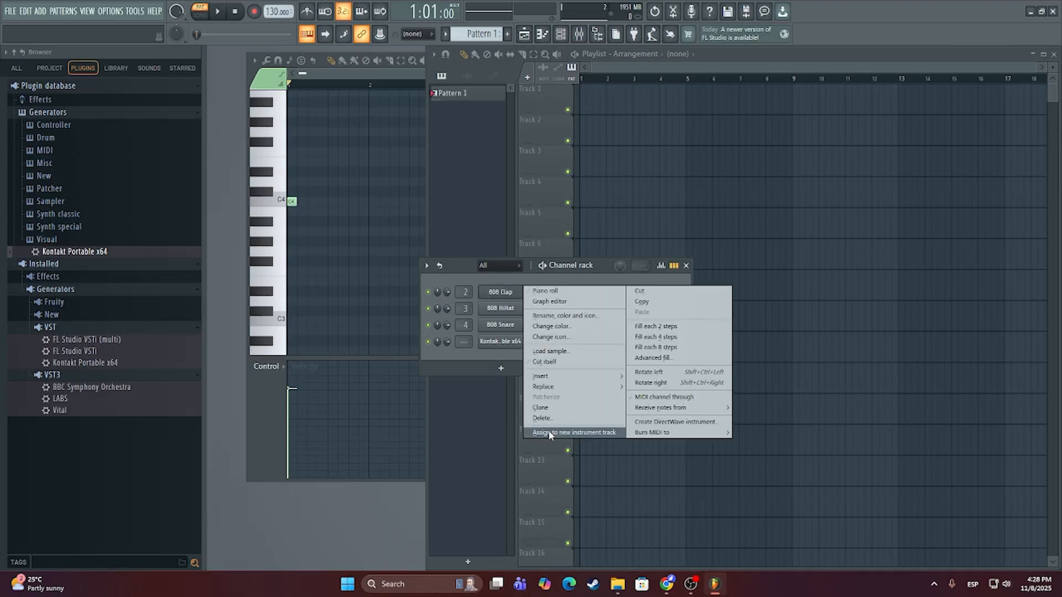
{"action": "left_click", "coordinate": [543, 418]}
{"action": "right_click", "coordinate": [502, 294]}
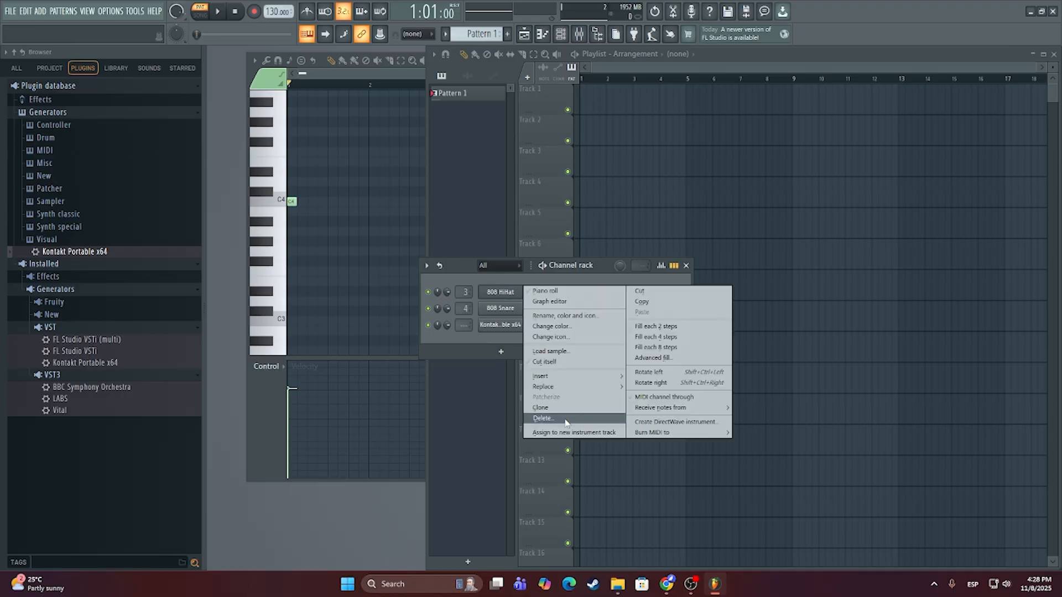
{"action": "left_click", "coordinate": [542, 419]}
{"action": "right_click", "coordinate": [517, 298]}
{"action": "left_click", "coordinate": [543, 418]}
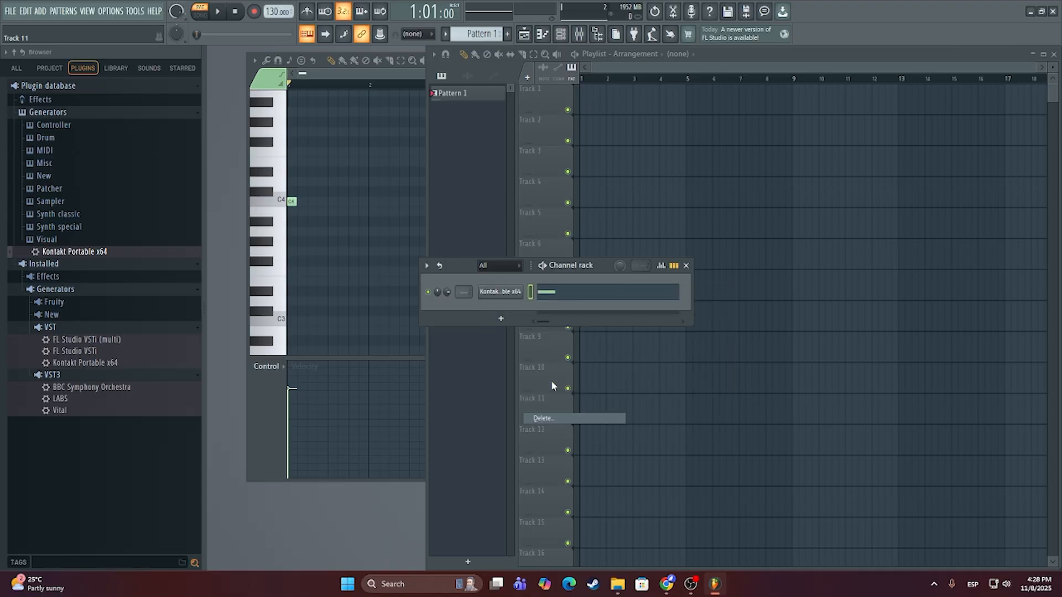
Step: Add another Kontakt Portable x64 channel, show its library browser, and move the plugin window over the playlist
{"action": "left_click", "coordinate": [501, 319]}
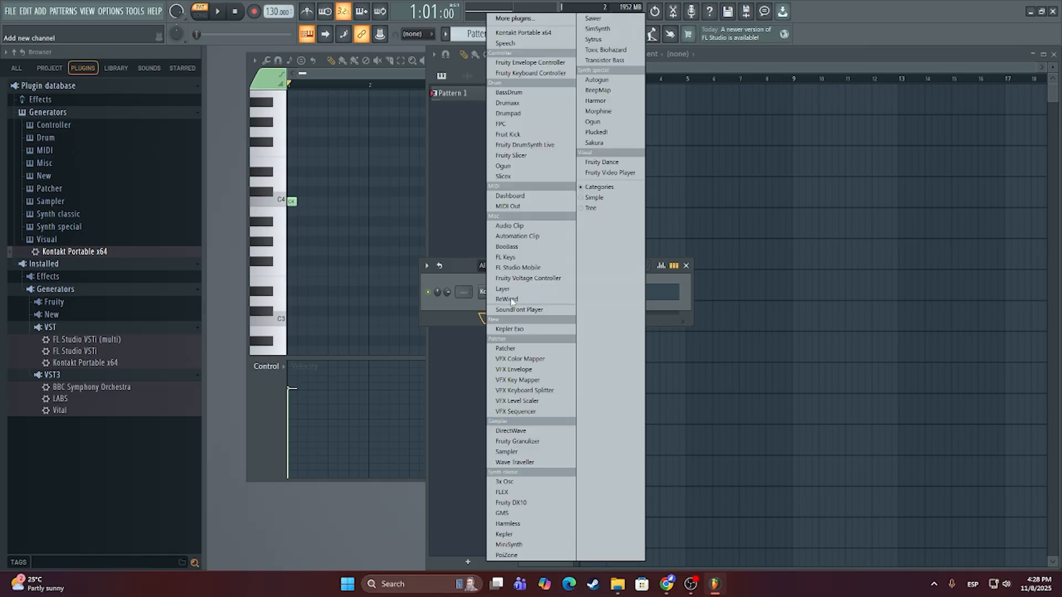
{"action": "left_click", "coordinate": [519, 32]}
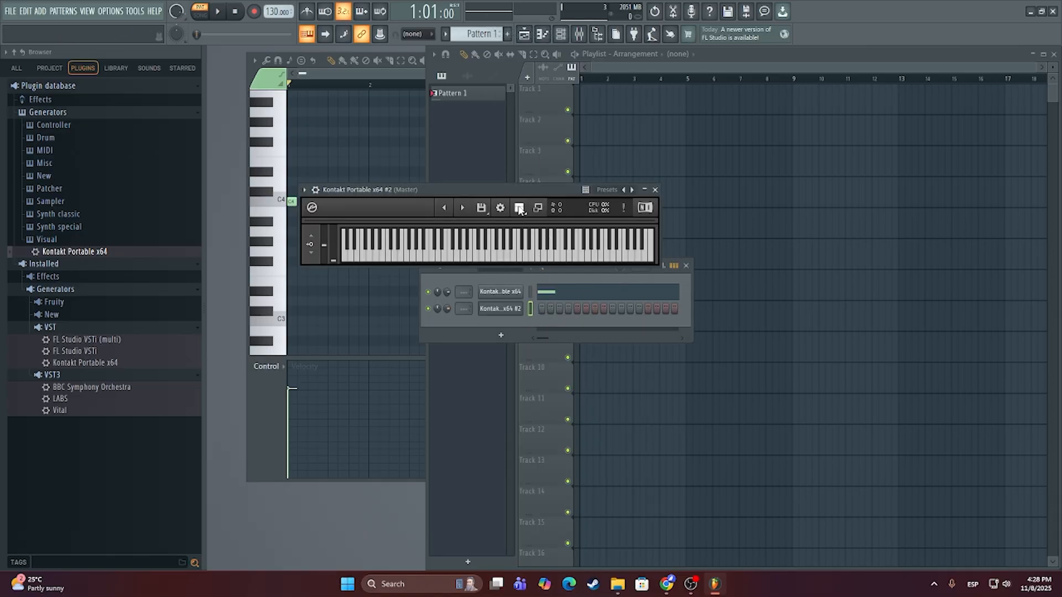
{"action": "left_click", "coordinate": [519, 208]}
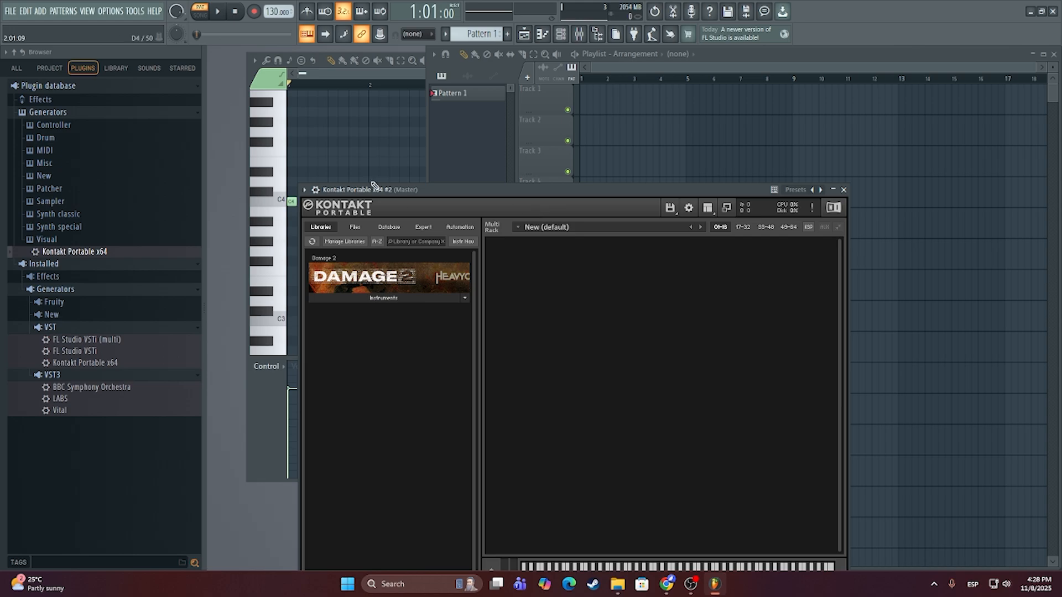
{"action": "left_click_drag", "start_coordinate": [409, 189], "coordinate": [627, 123]}
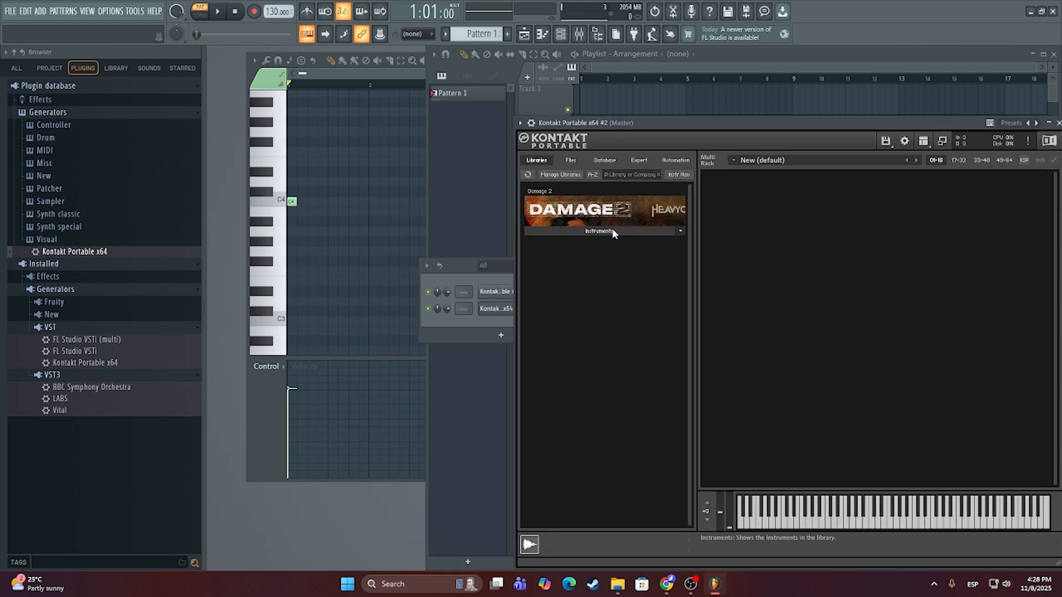
Step: Load D2 Ensemble Designer from the Damage 2 library into the new Kontakt instance and hide the library browser
{"action": "left_click", "coordinate": [613, 233]}
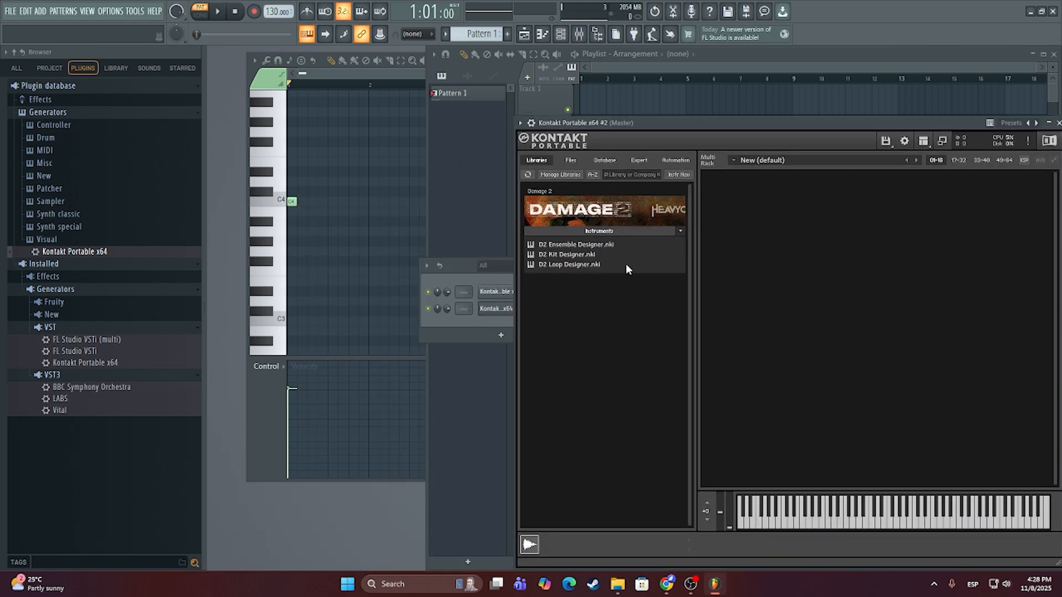
{"action": "left_click", "coordinate": [591, 242]}
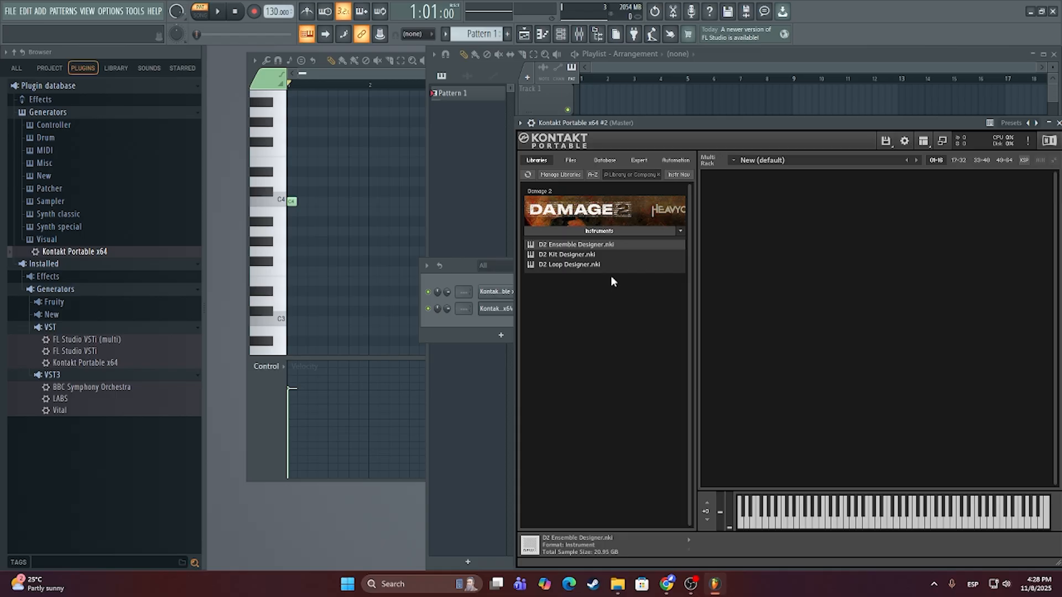
{"action": "left_click", "coordinate": [638, 232]}
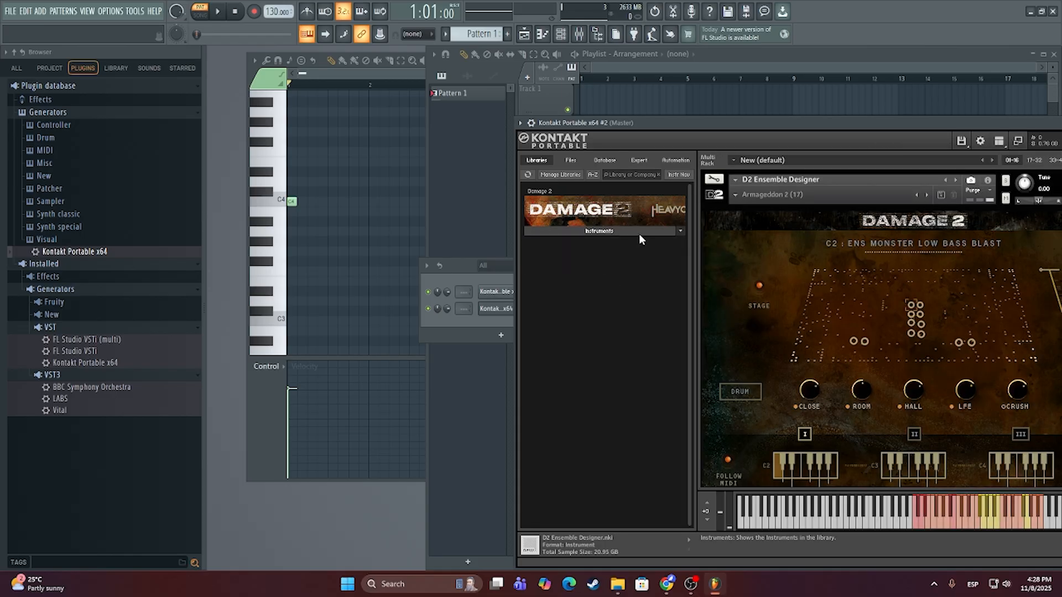
{"action": "left_click", "coordinate": [1016, 142]}
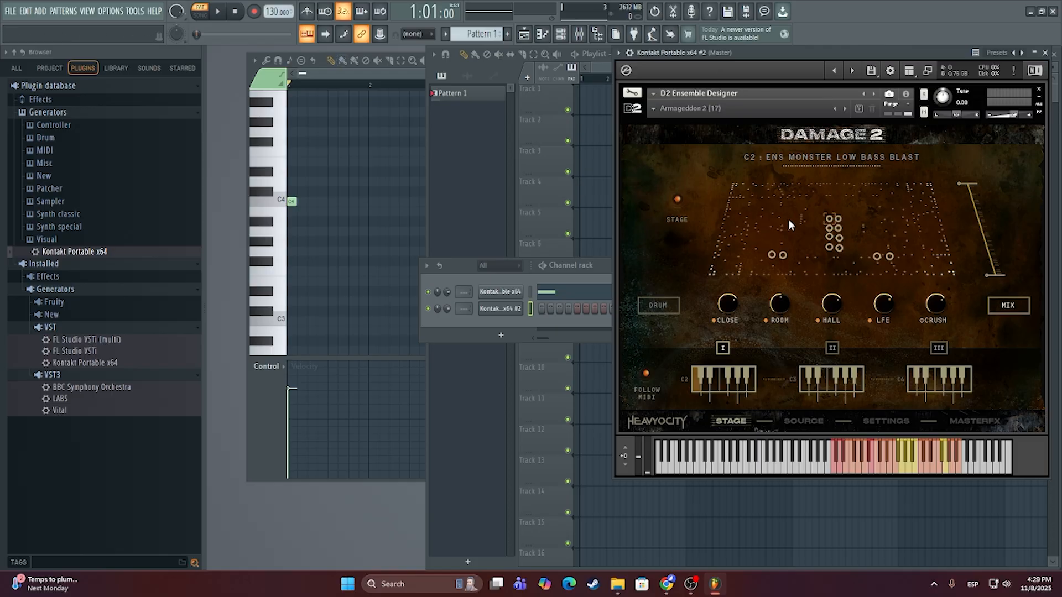
Step: Open the piano roll for the Kontakt Portable x64 #2 channel and arrange it beside the plugin window
{"action": "right_click", "coordinate": [496, 309]}
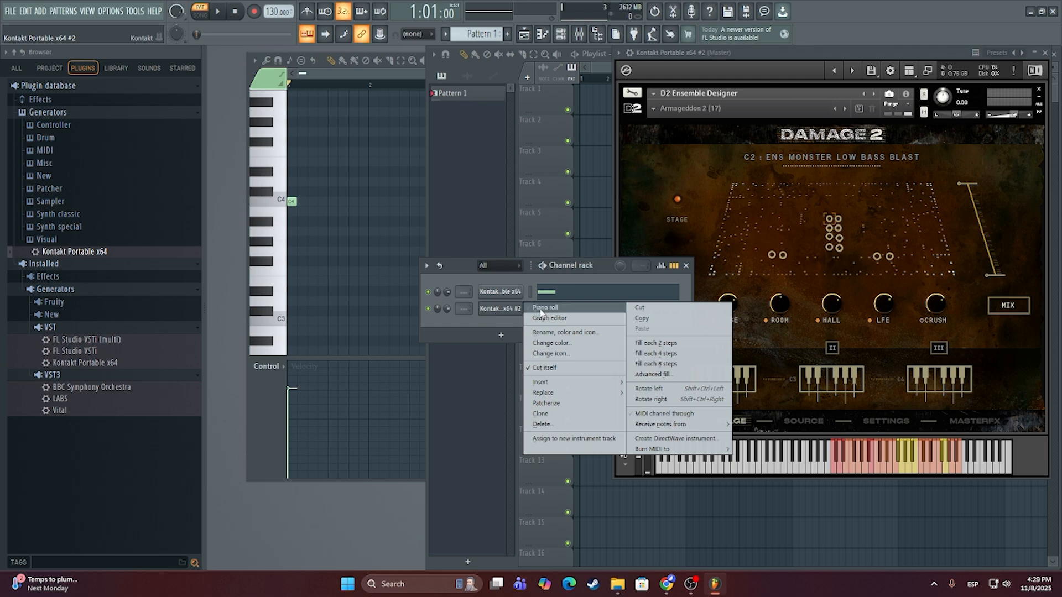
{"action": "left_click", "coordinate": [558, 308]}
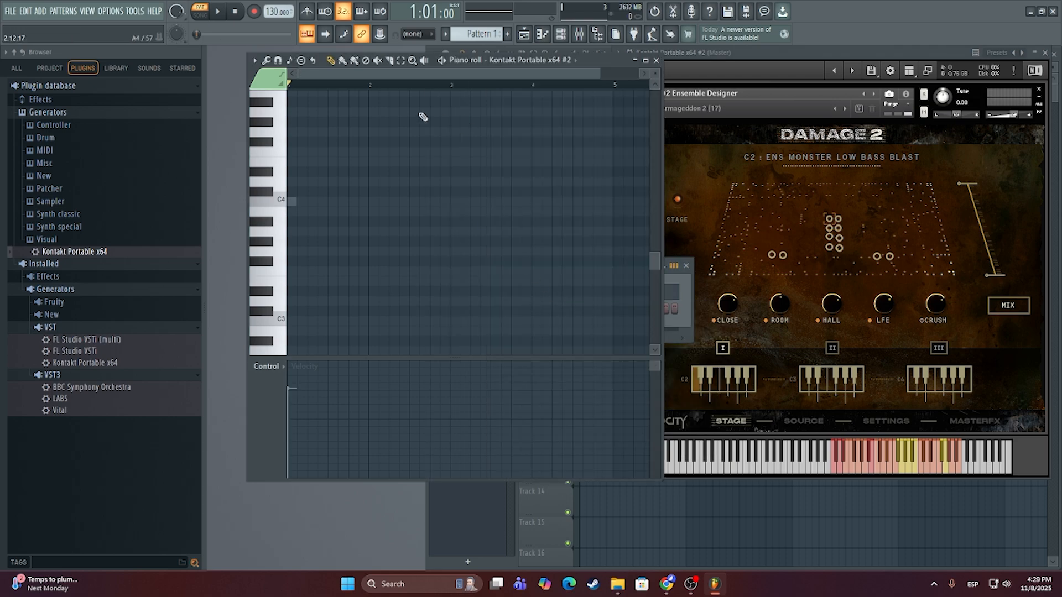
{"action": "left_click_drag", "start_coordinate": [605, 59], "coordinate": [735, 115]}
{"action": "scroll", "coordinate": [425, 261], "scroll_direction": "up", "scroll_amount": 3}
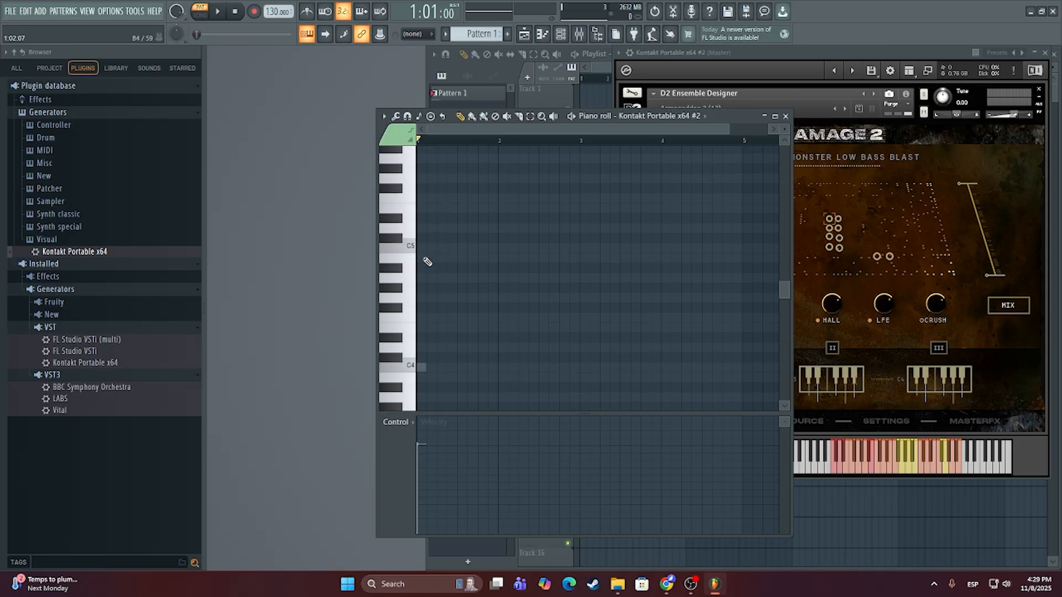
{"action": "scroll", "coordinate": [422, 289], "scroll_direction": "up", "scroll_amount": 3}
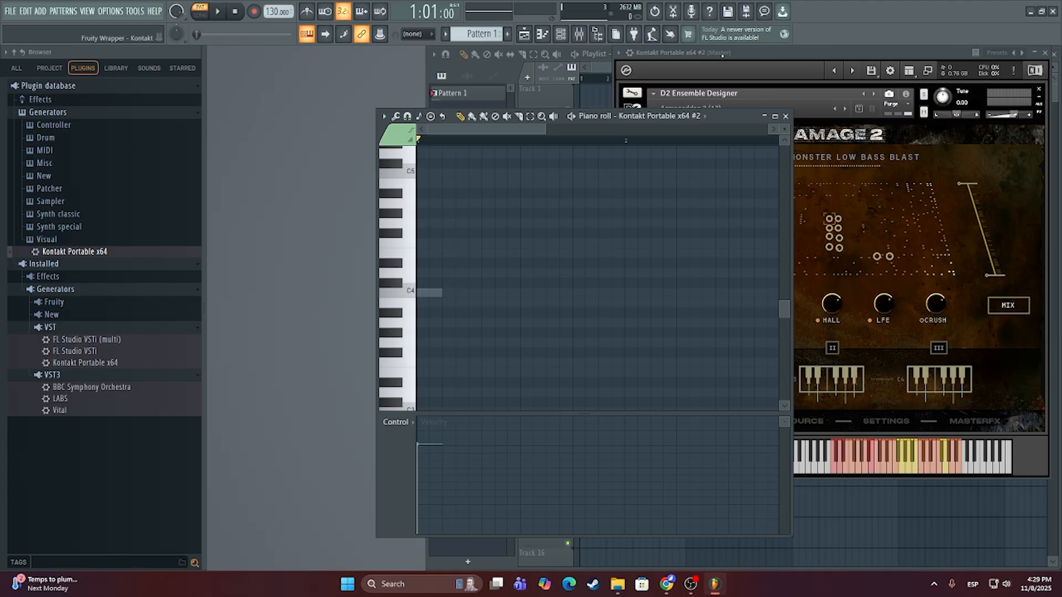
{"action": "left_click_drag", "start_coordinate": [680, 54], "coordinate": [691, 81]}
{"action": "left_click", "coordinate": [578, 112]}
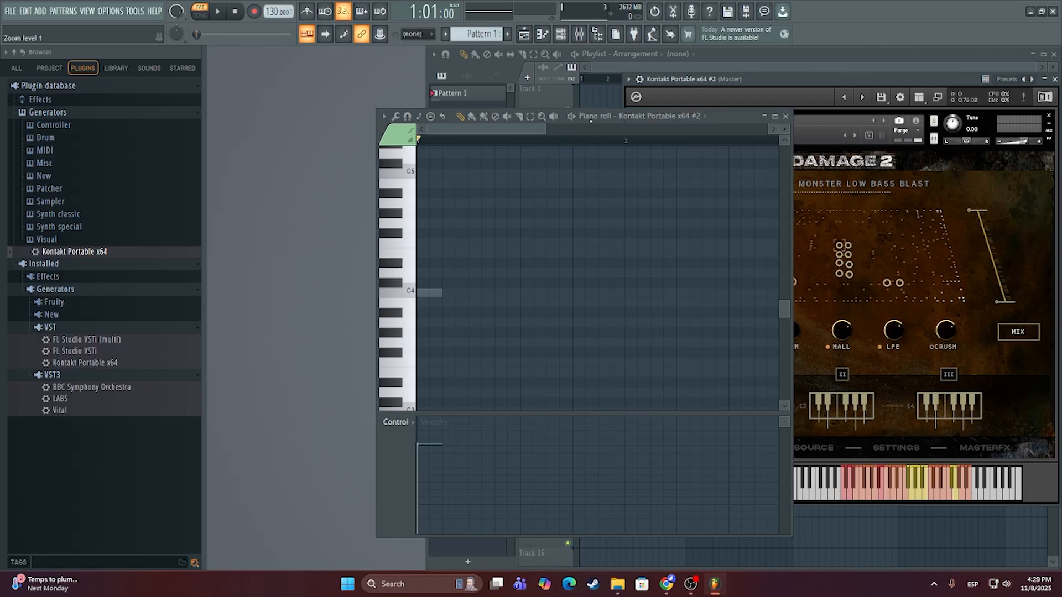
Step: Play and stop the pattern, look over the D2 Ensemble Designer instrument in Kontakt, and return to the piano roll
{"action": "key", "text": "space"}
{"action": "key", "text": "space"}
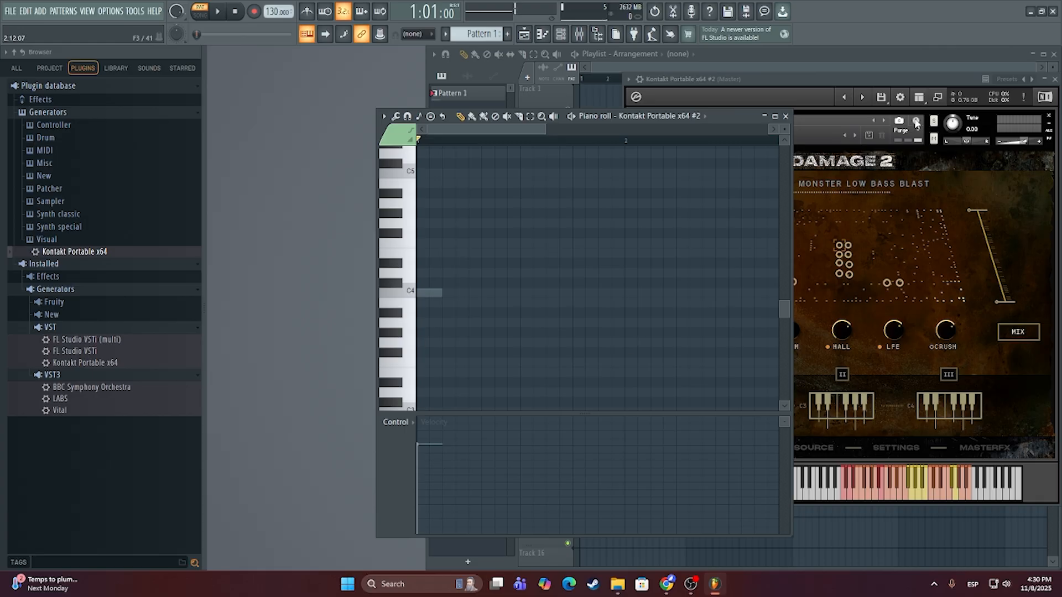
{"action": "left_click", "coordinate": [808, 88]}
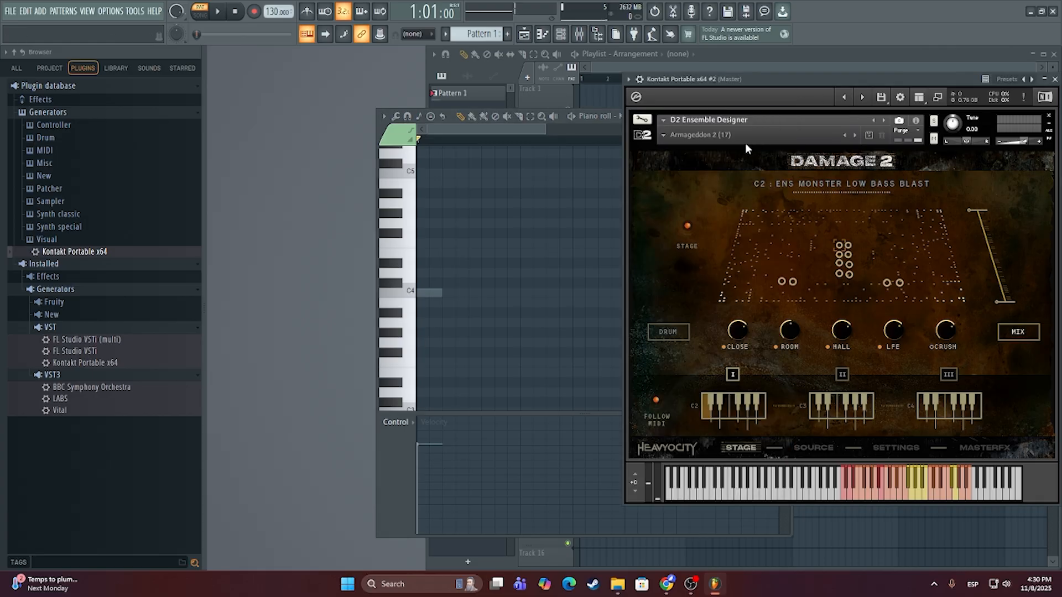
{"action": "left_click", "coordinate": [668, 134]}
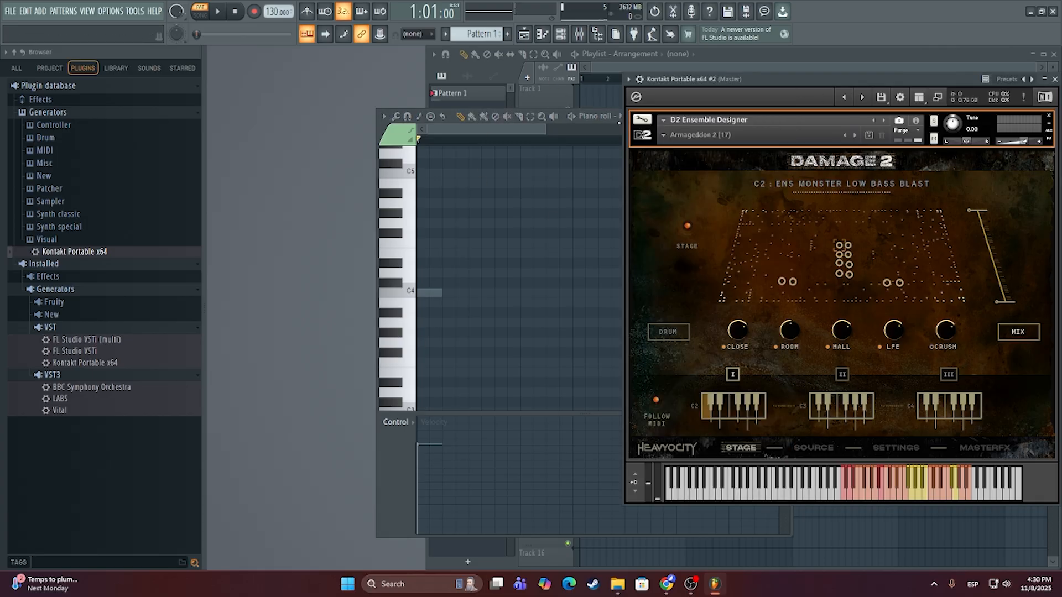
{"action": "left_click", "coordinate": [612, 118]}
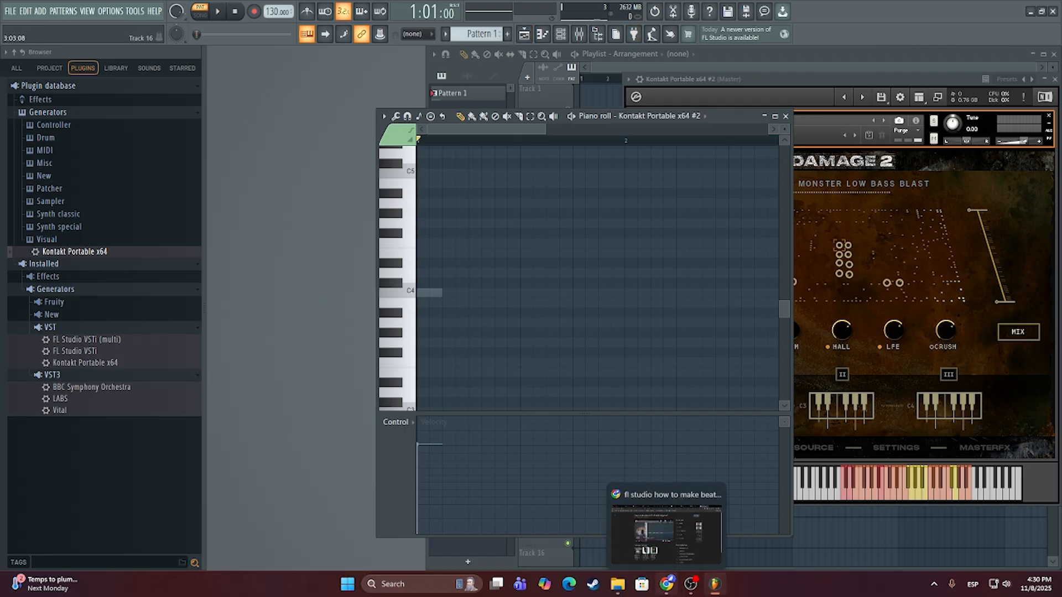
Step: Switch to Chrome and open a new Incognito window
{"action": "left_click", "coordinate": [667, 583]}
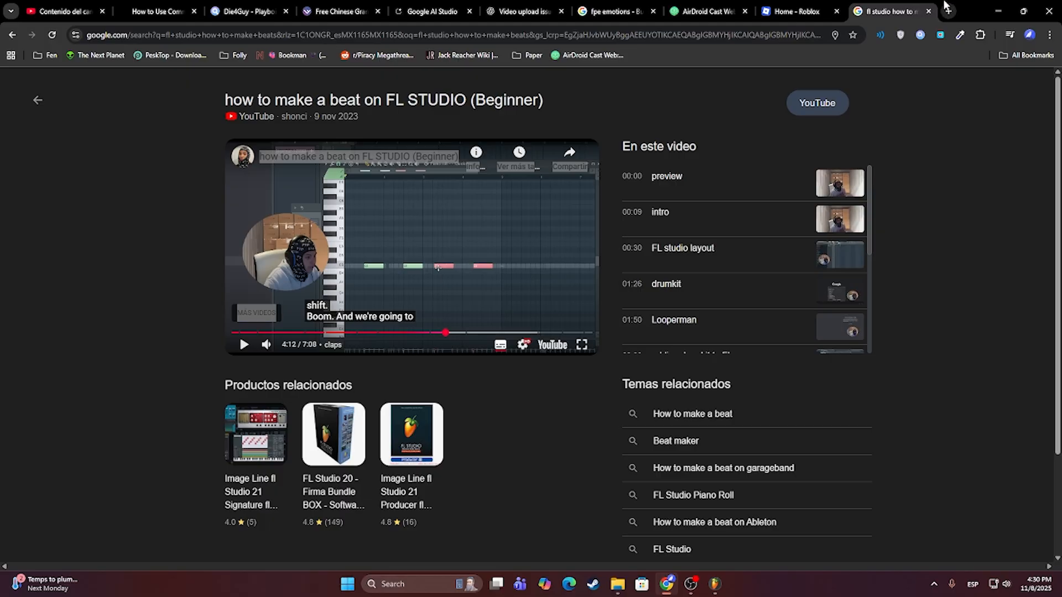
{"action": "mouse_move", "coordinate": [715, 585]}
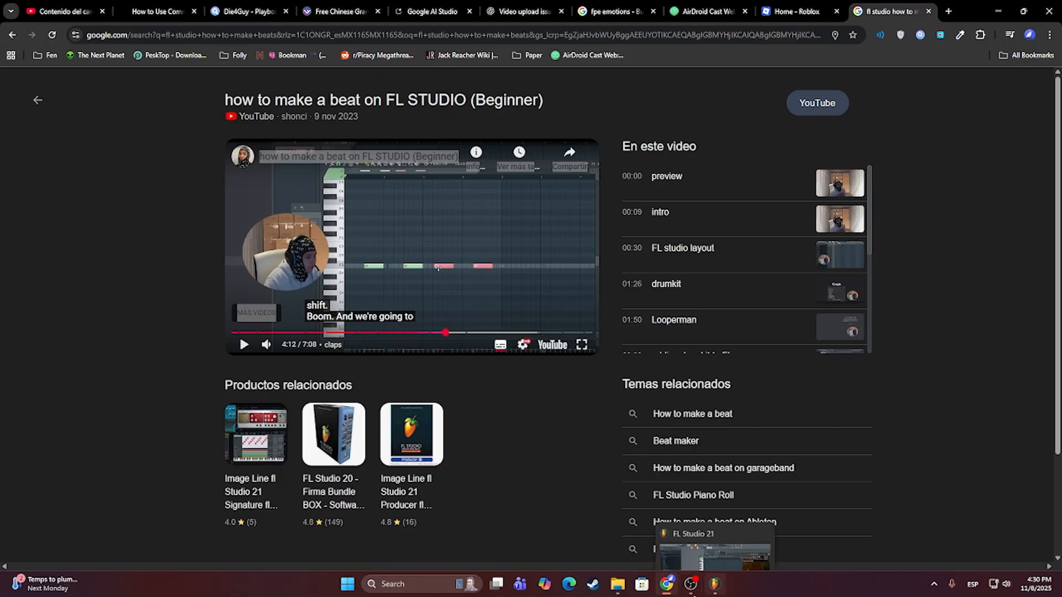
{"action": "right_click", "coordinate": [666, 584]}
{"action": "left_click", "coordinate": [654, 497]}
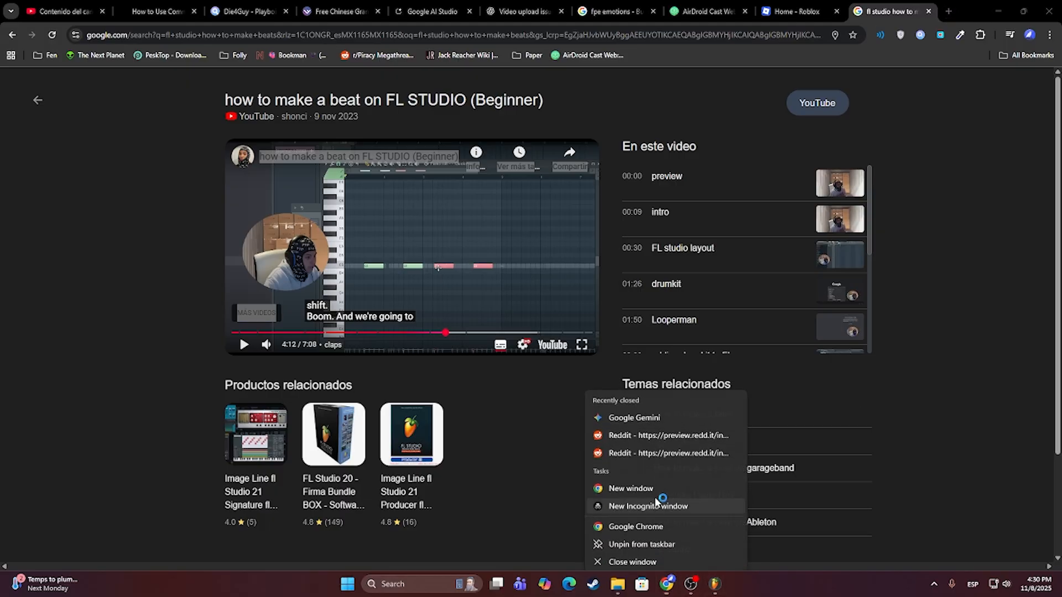
{"action": "type", "text": "ka"}
{"action": "key", "text": "BackSpace"}
{"action": "key", "text": "BackSpace"}
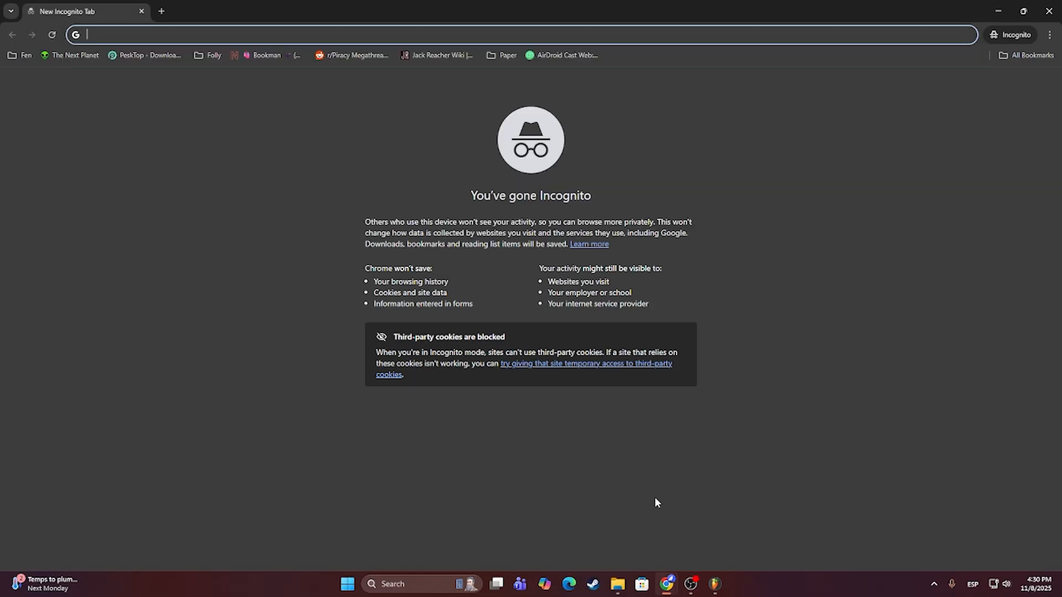
{"action": "type", "text": "kratos"}
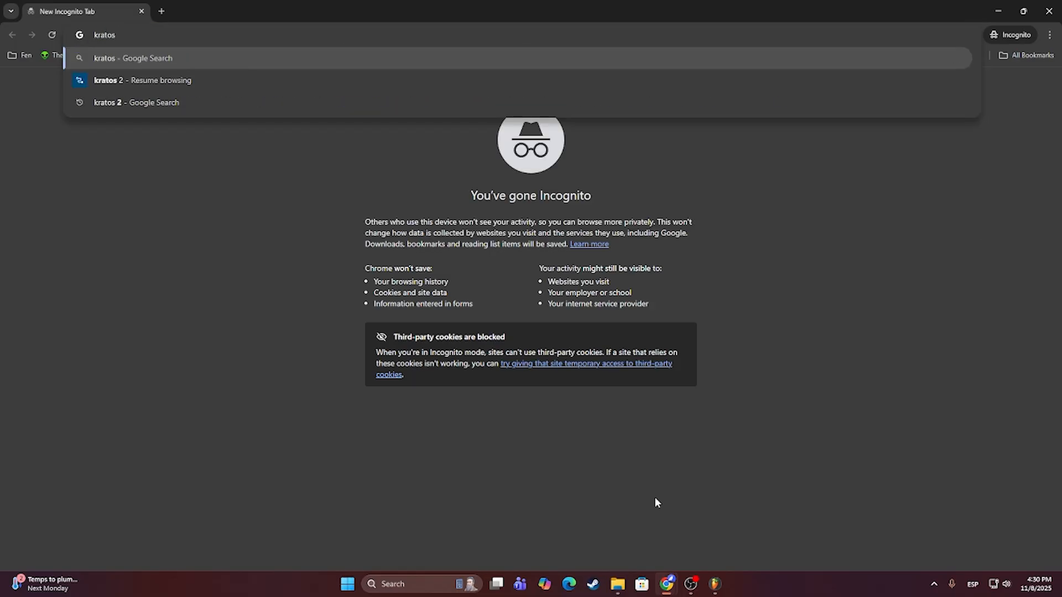
{"action": "type", "text": " 1"}
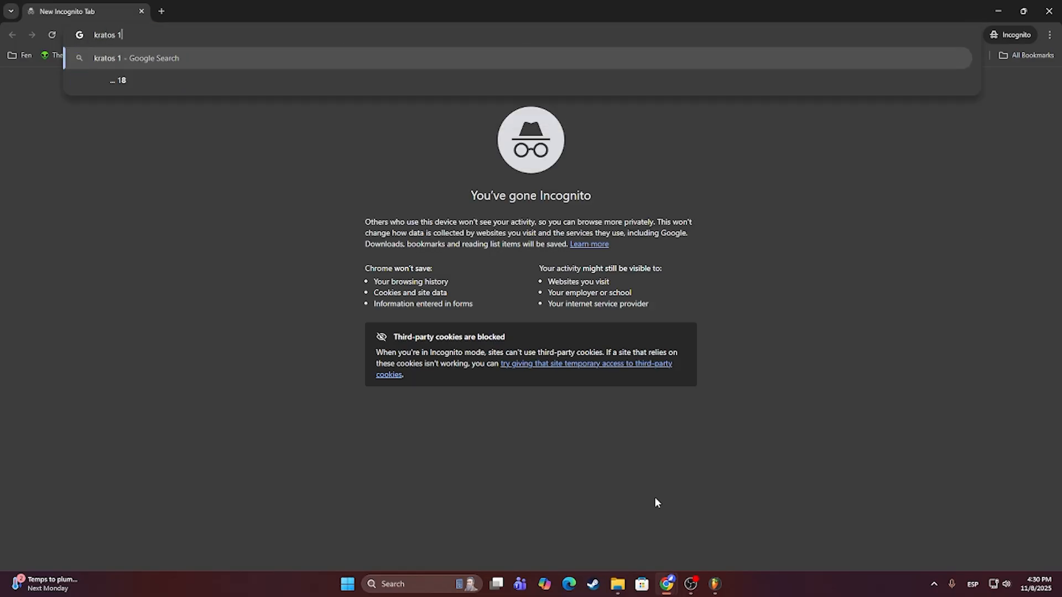
{"action": "key", "text": "BackSpace"}
{"action": "key", "text": "BackSpace"}
{"action": "key", "text": "BackSpace"}
{"action": "key", "text": "BackSpace"}
{"action": "key", "text": "BackSpace"}
{"action": "key", "text": "BackSpace"}
{"action": "key", "text": "BackSpace"}
{"action": "key", "text": "BackSpace"}
Step: Search Google for "god of war 1 soundtrack"
{"action": "type", "text": "god of war 1"}
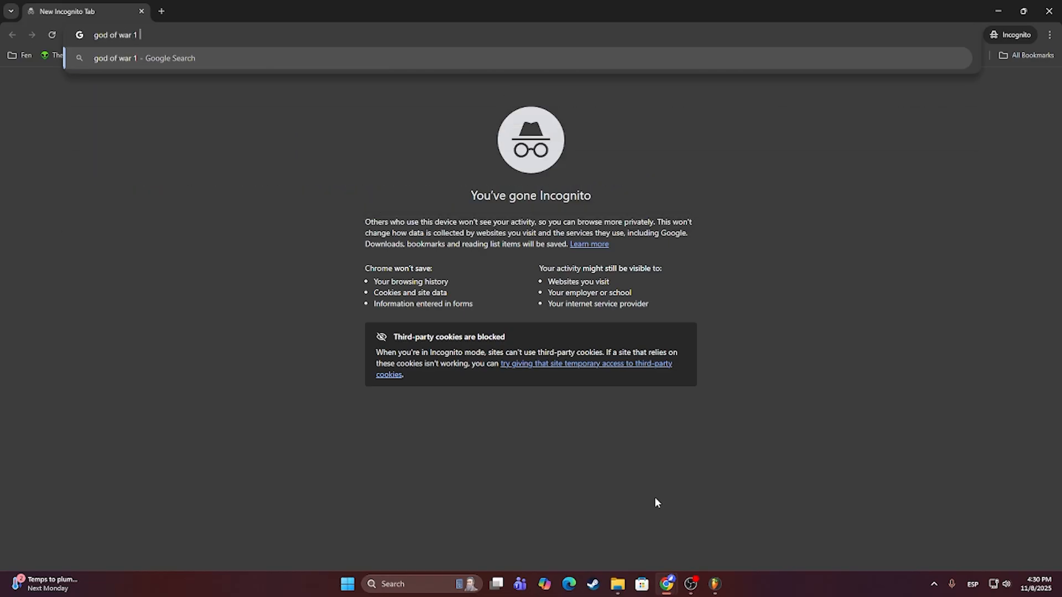
{"action": "type", "text": " soundtrackl"}
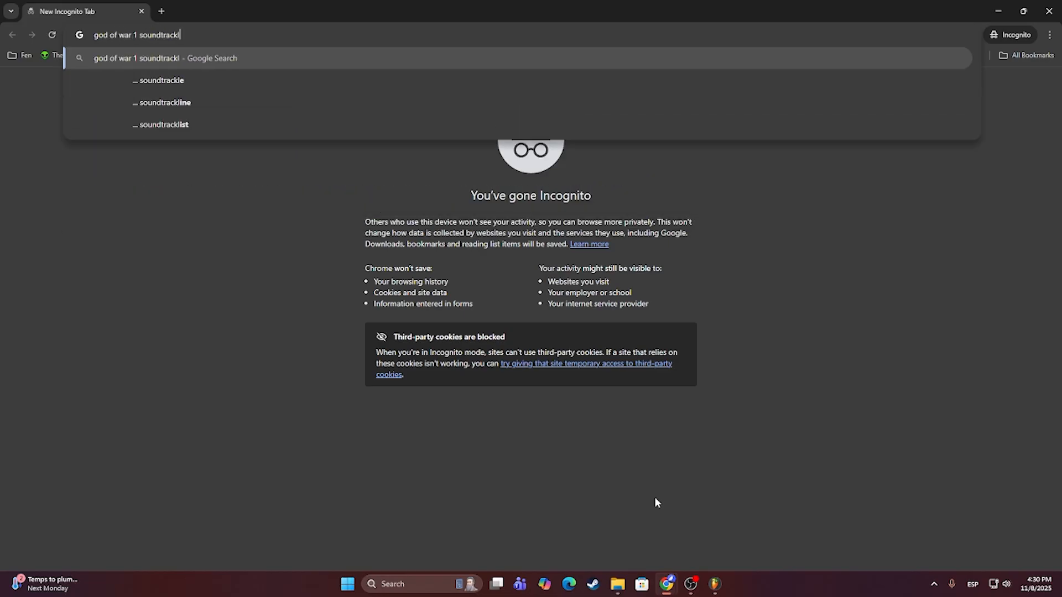
{"action": "key", "text": "Return"}
{"action": "left_click", "coordinate": [405, 106]}
{"action": "key", "text": "BackSpace"}
{"action": "key", "text": "Return"}
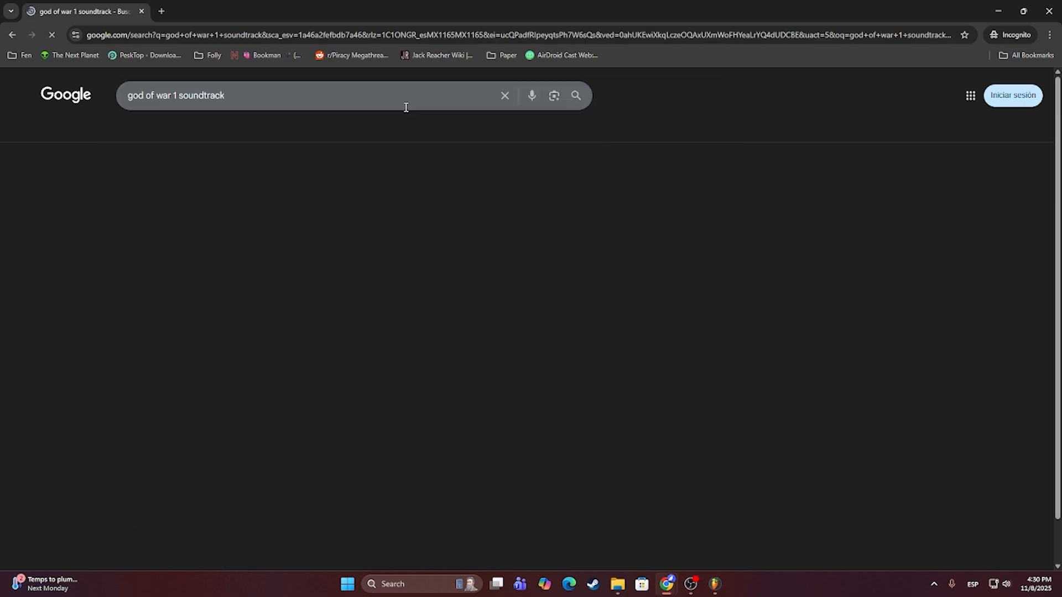
Step: Play the video "God of War (2005) - Full Official Soundtrack" and skip ahead to the track "Kratos and the sea"
{"action": "left_click", "coordinate": [171, 189]}
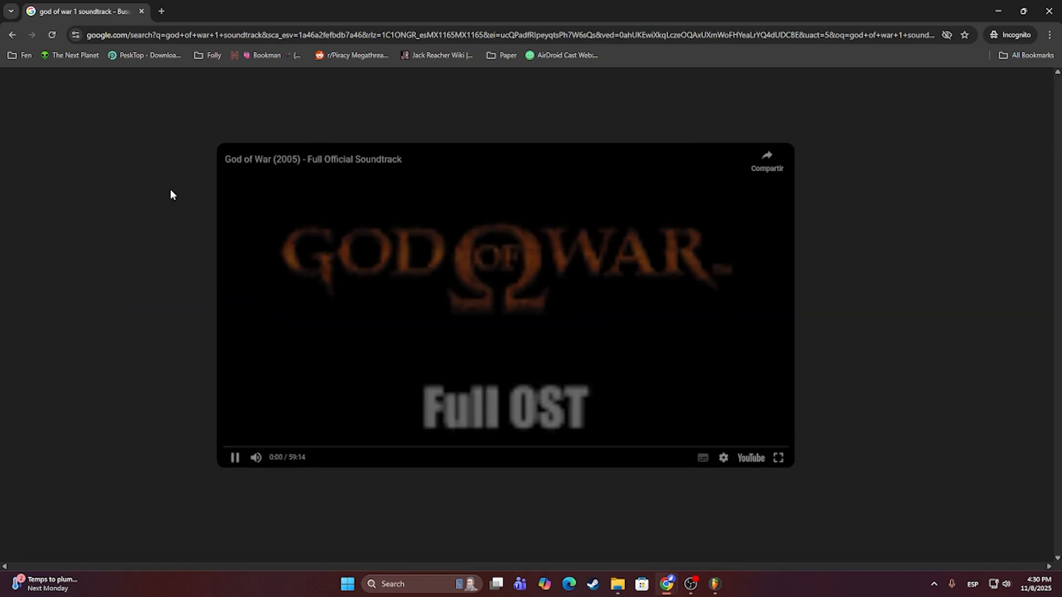
{"action": "mouse_move", "coordinate": [274, 482]}
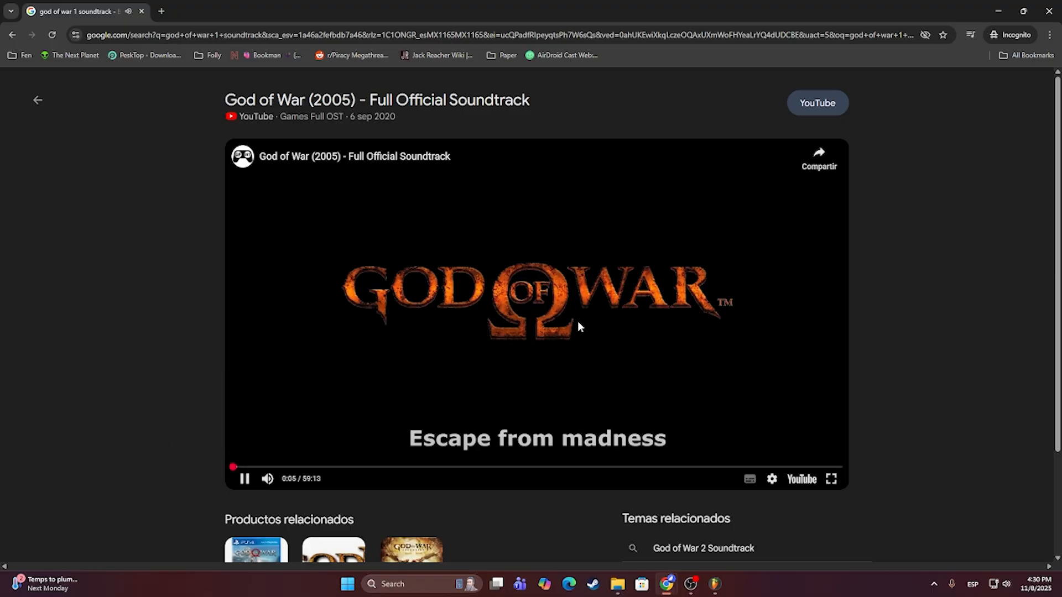
{"action": "key", "text": "Right"}
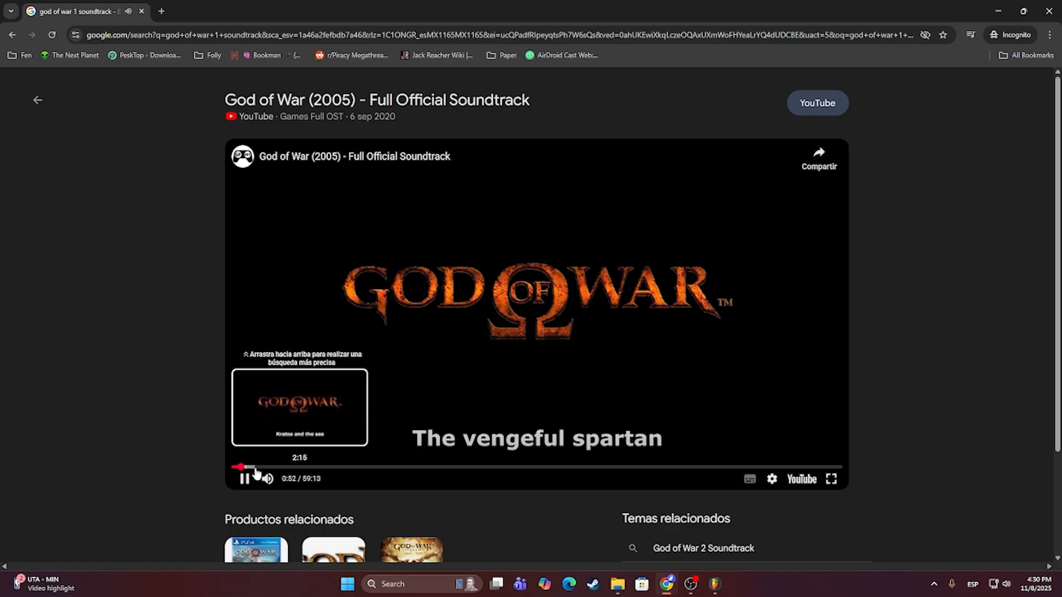
{"action": "left_click", "coordinate": [286, 480]}
{"action": "left_click", "coordinate": [255, 468]}
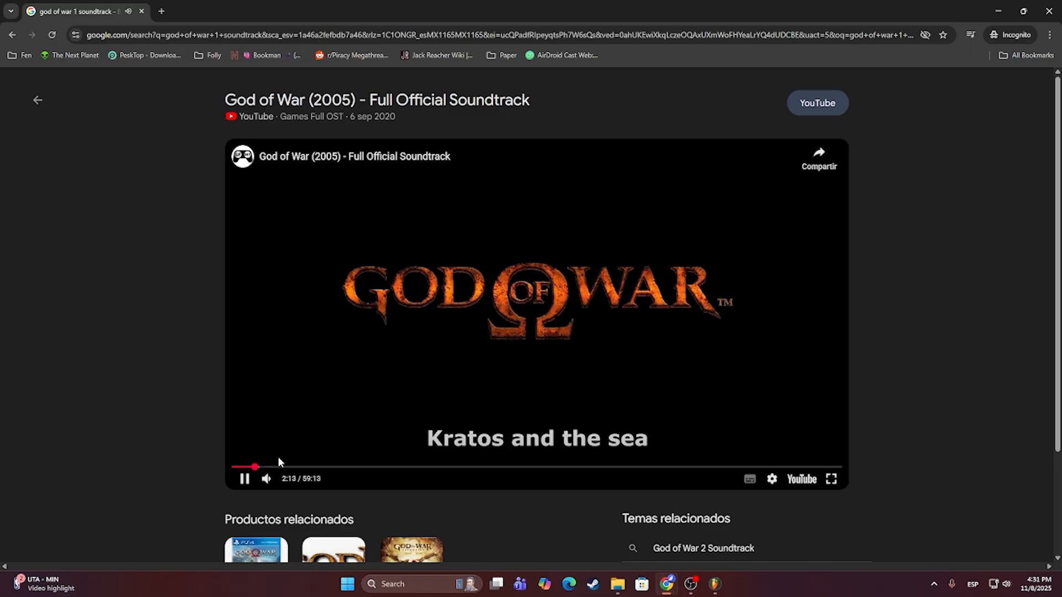
Step: Pause and resume the track "Kratos and the sea", skipping forward within it
{"action": "left_click", "coordinate": [348, 357]}
{"action": "mouse_move", "coordinate": [224, 89]}
{"action": "left_mouse_down"}
{"action": "mouse_move", "coordinate": [501, 86]}
{"action": "mouse_move", "coordinate": [212, 95]}
{"action": "left_mouse_up"}
{"action": "scroll", "coordinate": [556, 315], "scroll_direction": "down", "scroll_amount": 2}
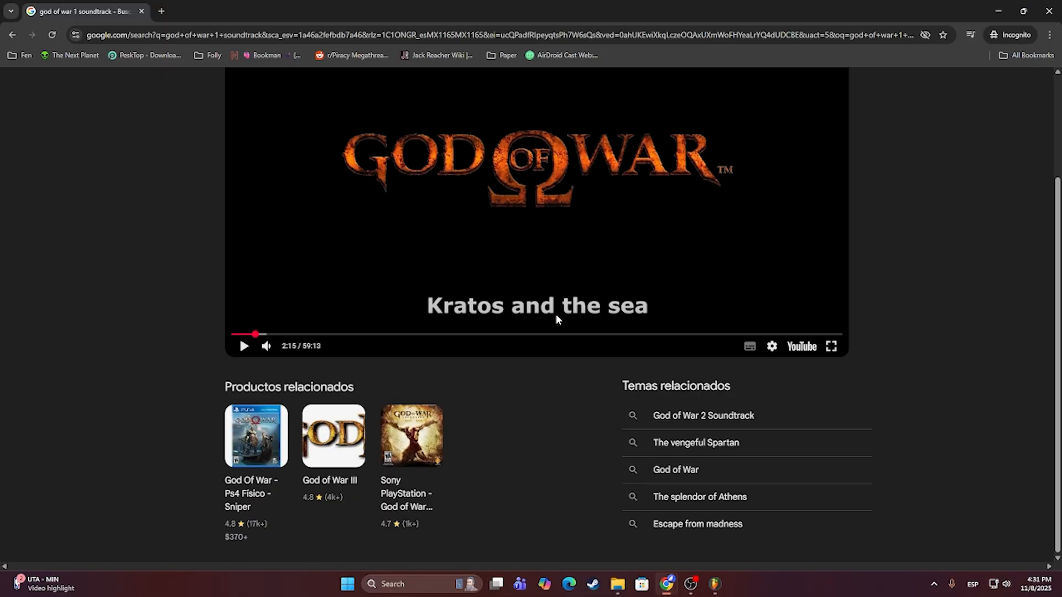
{"action": "scroll", "coordinate": [557, 314], "scroll_direction": "up", "scroll_amount": 2}
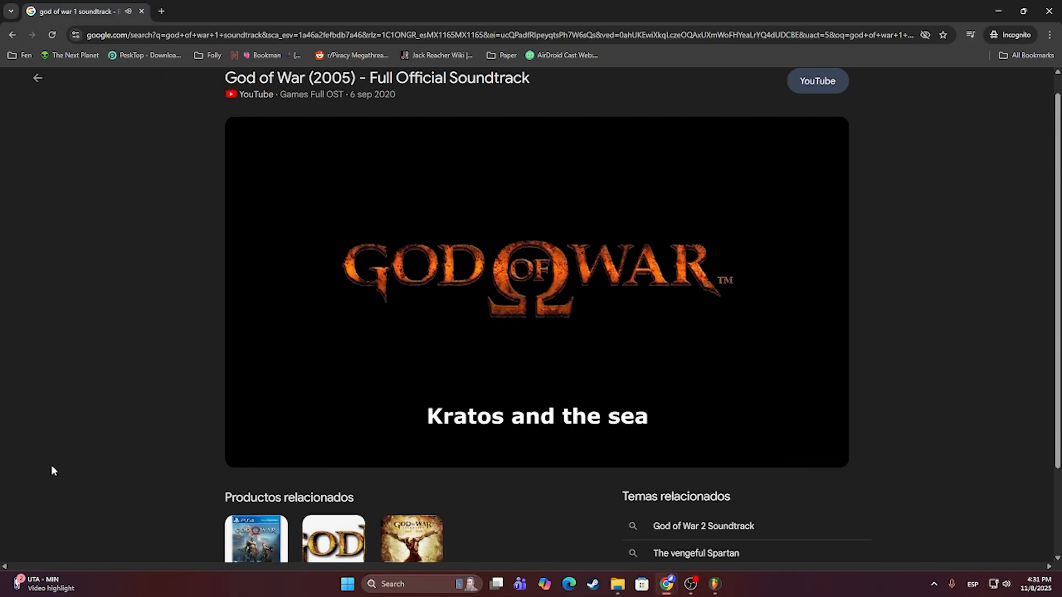
{"action": "key", "text": "Right"}
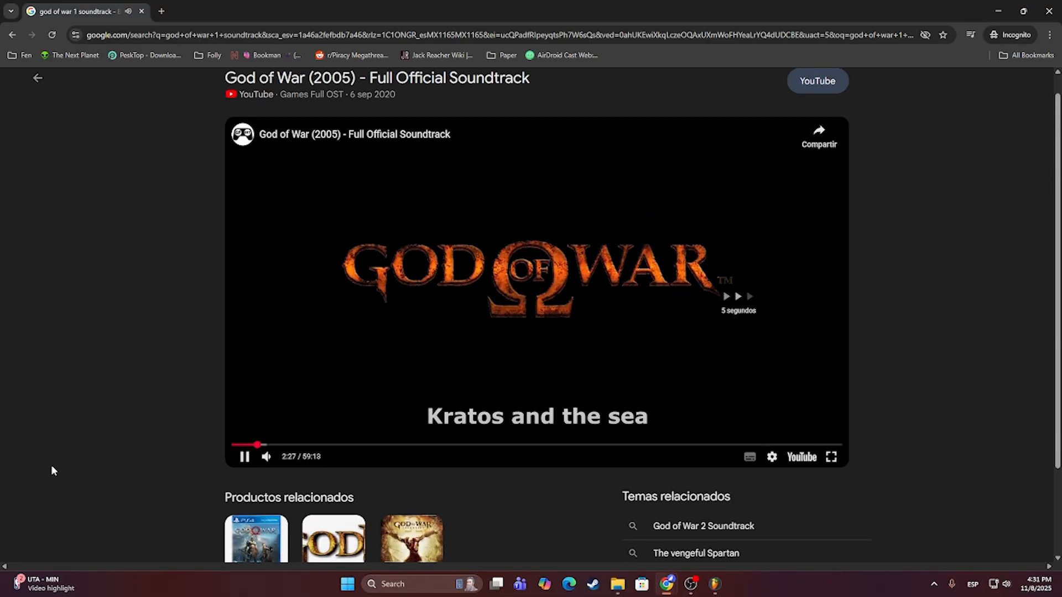
Step: Sample the tracks "Have faith", "The splendor of athens" and "Ares destroys Athens", and pause the video
{"action": "left_click", "coordinate": [279, 445]}
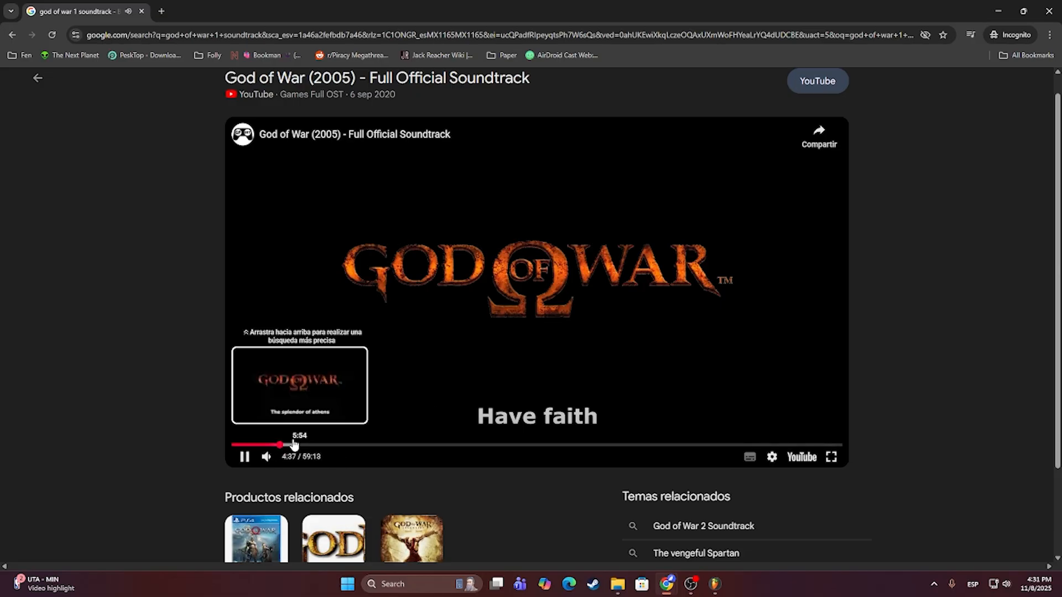
{"action": "left_click", "coordinate": [296, 446]}
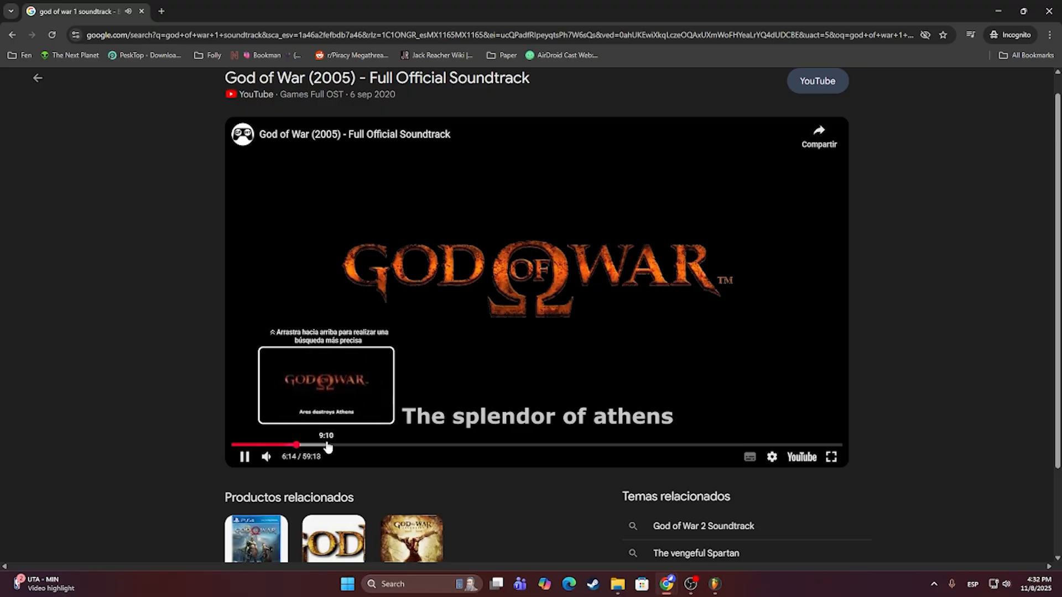
{"action": "left_click", "coordinate": [328, 445]}
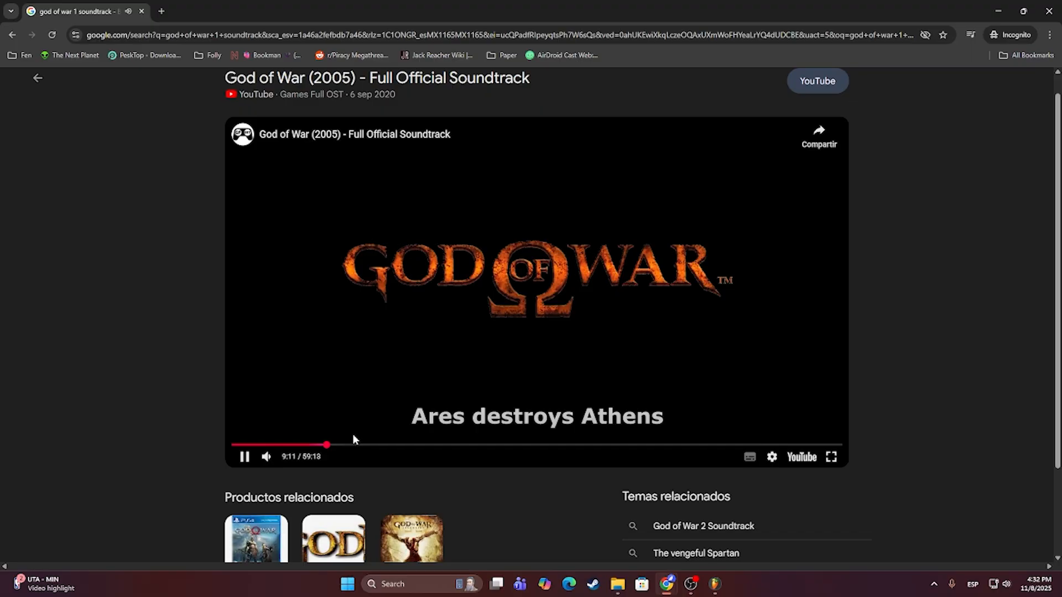
{"action": "left_click", "coordinate": [424, 353]}
Step: Switch to FL Studio, close the second Kontakt channel's piano roll, and open the piano roll of the first Kontakt channel
{"action": "left_click", "coordinate": [713, 584]}
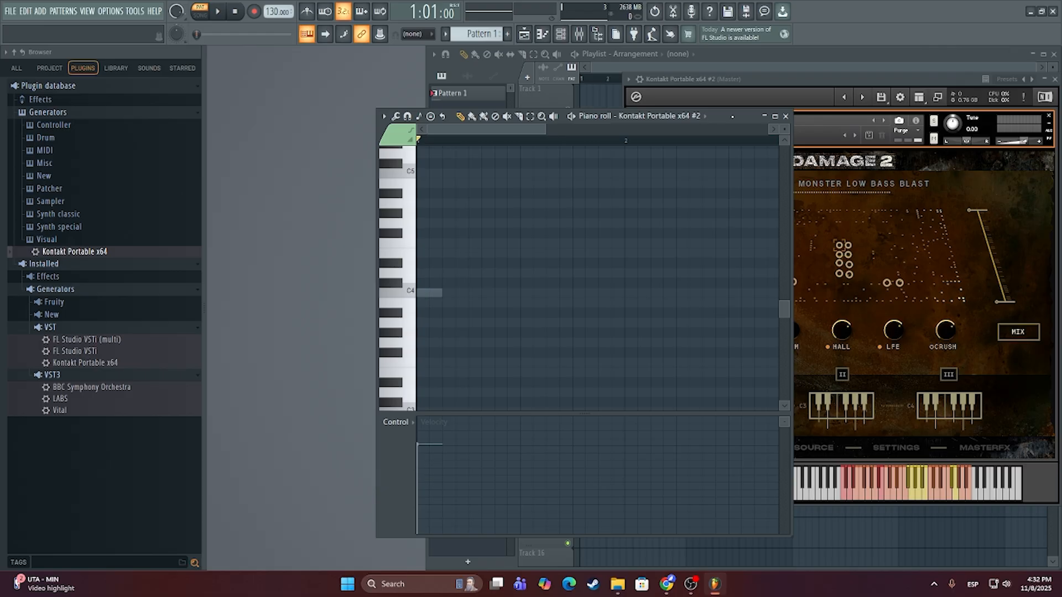
{"action": "left_click_drag", "start_coordinate": [732, 116], "coordinate": [581, 98]}
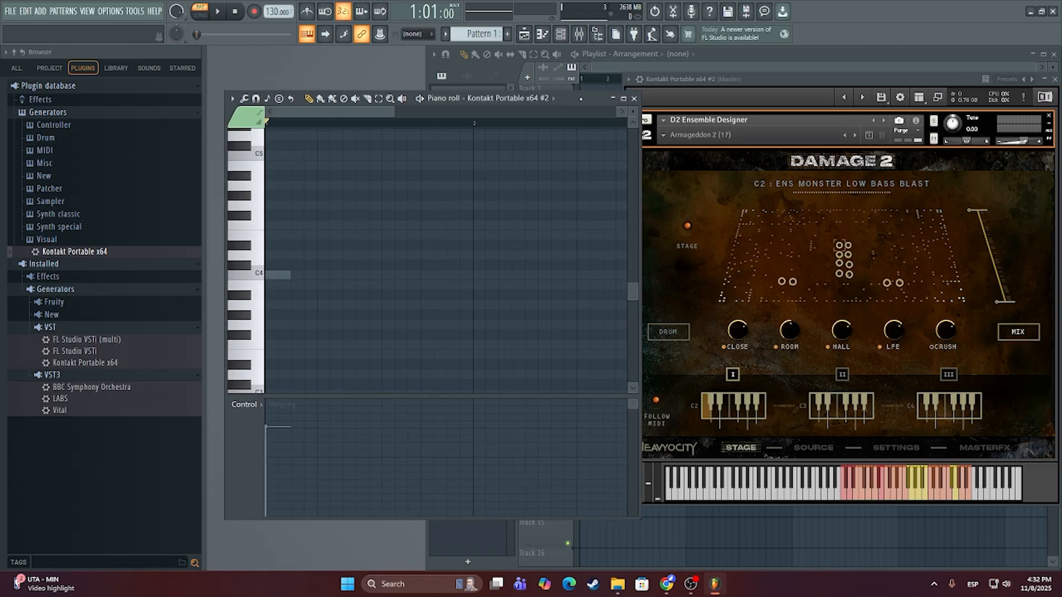
{"action": "left_click", "coordinate": [635, 98]}
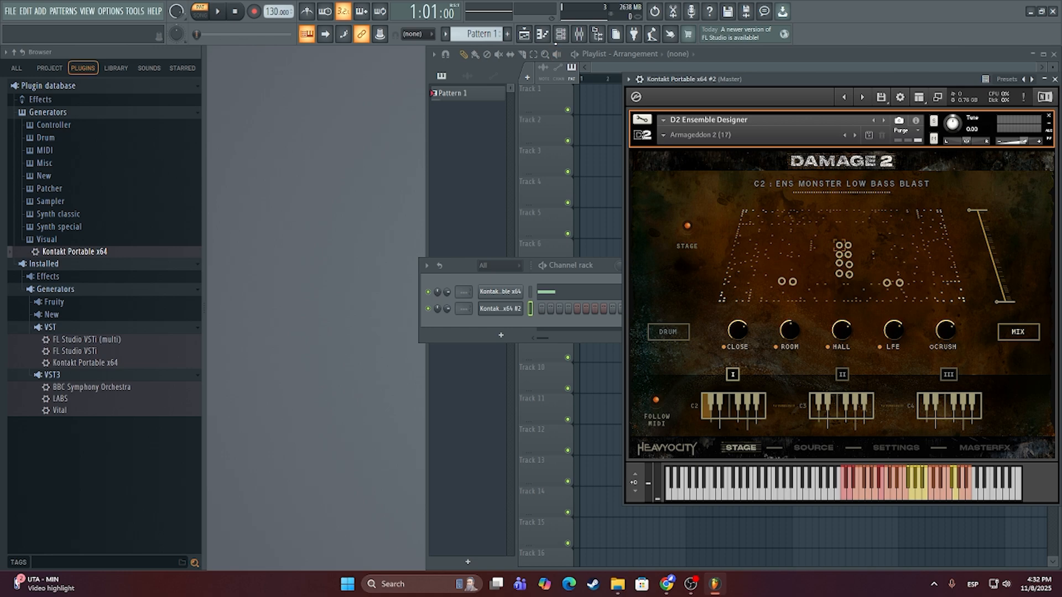
{"action": "left_click", "coordinate": [560, 38]}
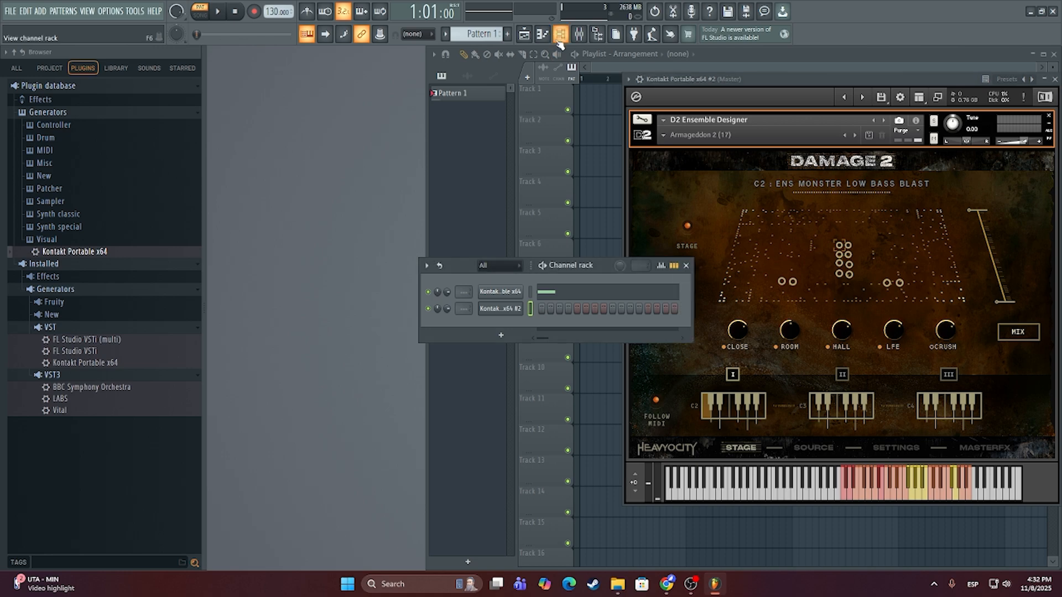
{"action": "left_click", "coordinate": [485, 297]}
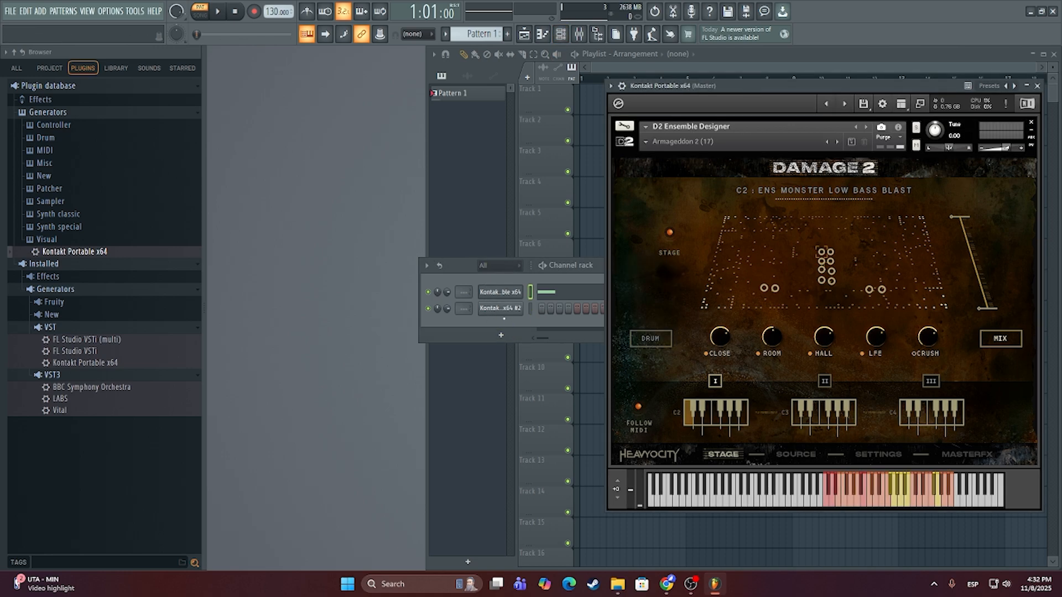
{"action": "right_click", "coordinate": [501, 292]}
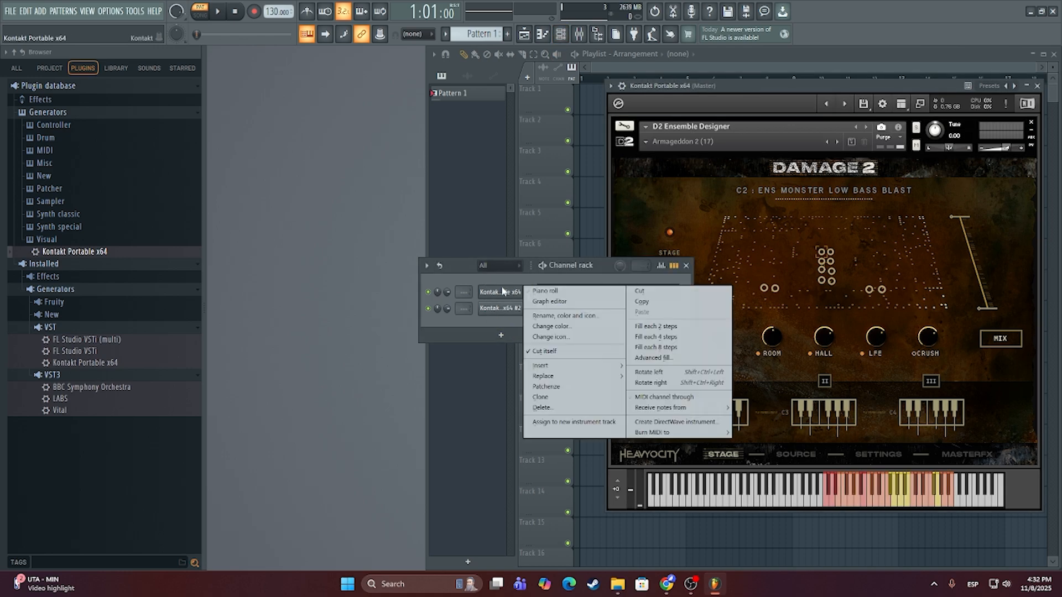
{"action": "left_click", "coordinate": [553, 292]}
{"action": "left_click_drag", "start_coordinate": [285, 122], "coordinate": [227, 121]}
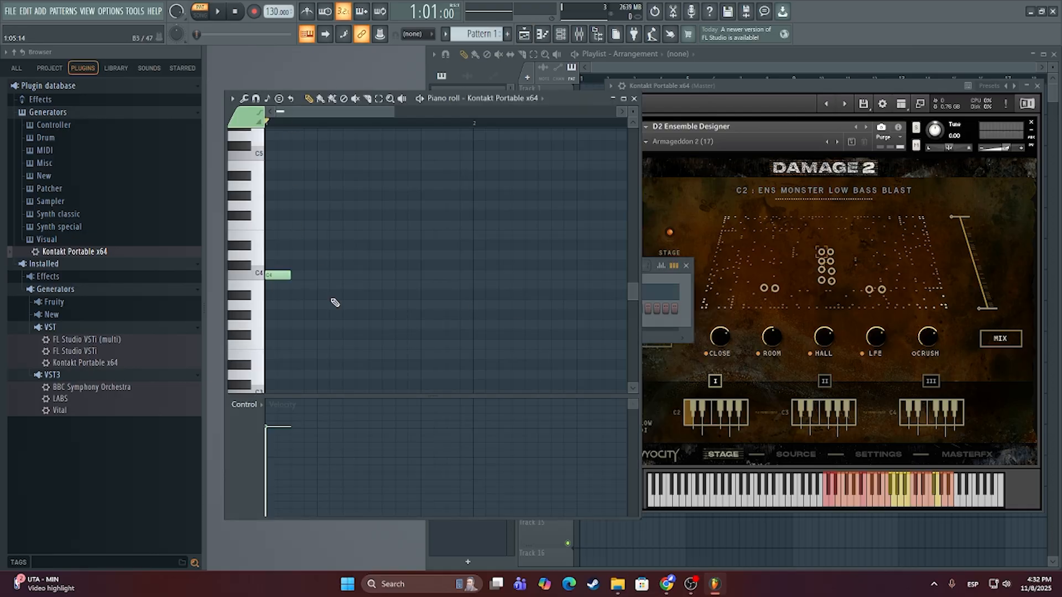
Step: Raise the velocity of the C4 note slightly, playing the pattern between adjustments to compare the sound
{"action": "key", "text": "space"}
{"action": "key", "text": "space"}
{"action": "left_click_drag", "start_coordinate": [271, 430], "coordinate": [268, 397]}
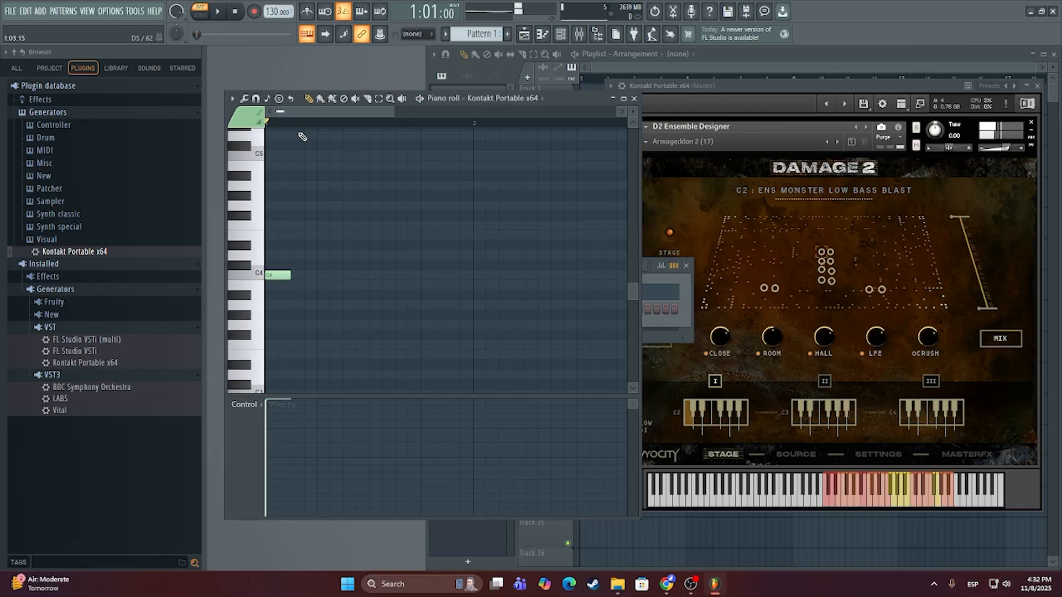
{"action": "key", "text": "space"}
{"action": "key", "text": "space"}
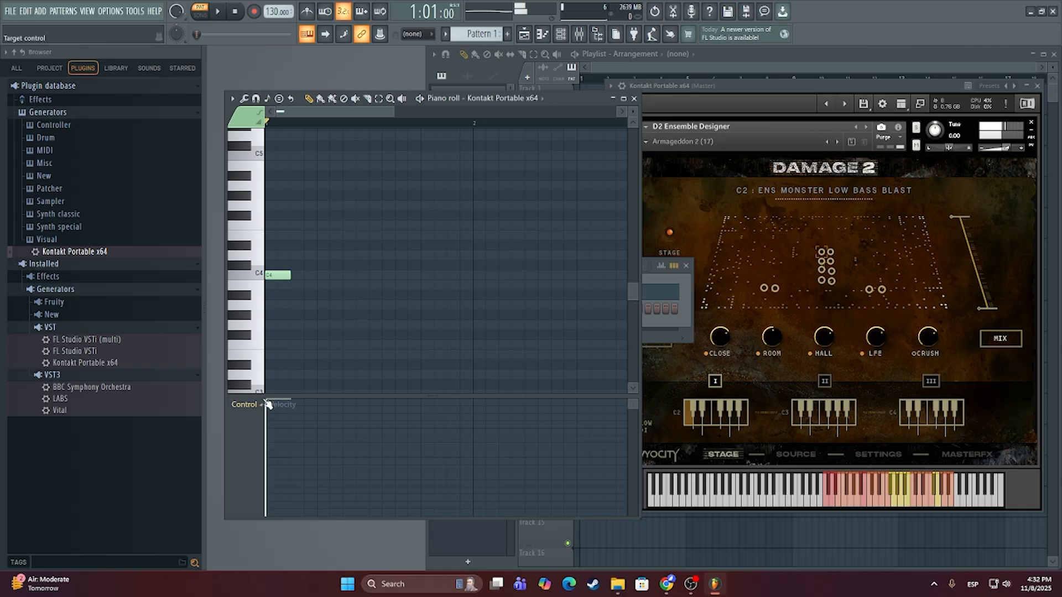
{"action": "left_click_drag", "start_coordinate": [269, 403], "coordinate": [266, 416]}
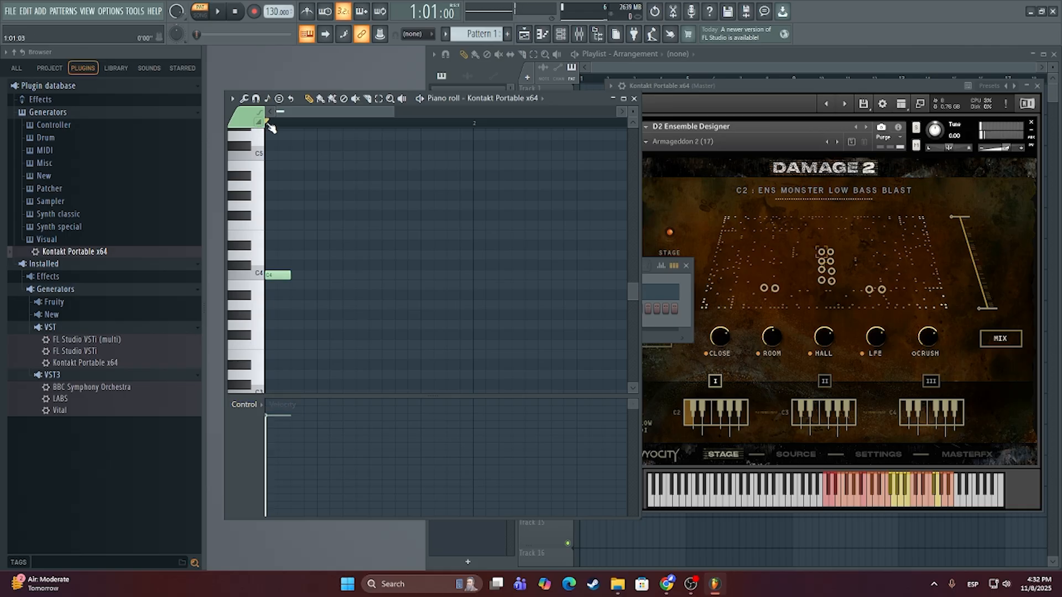
{"action": "key", "text": "space"}
{"action": "key", "text": "space"}
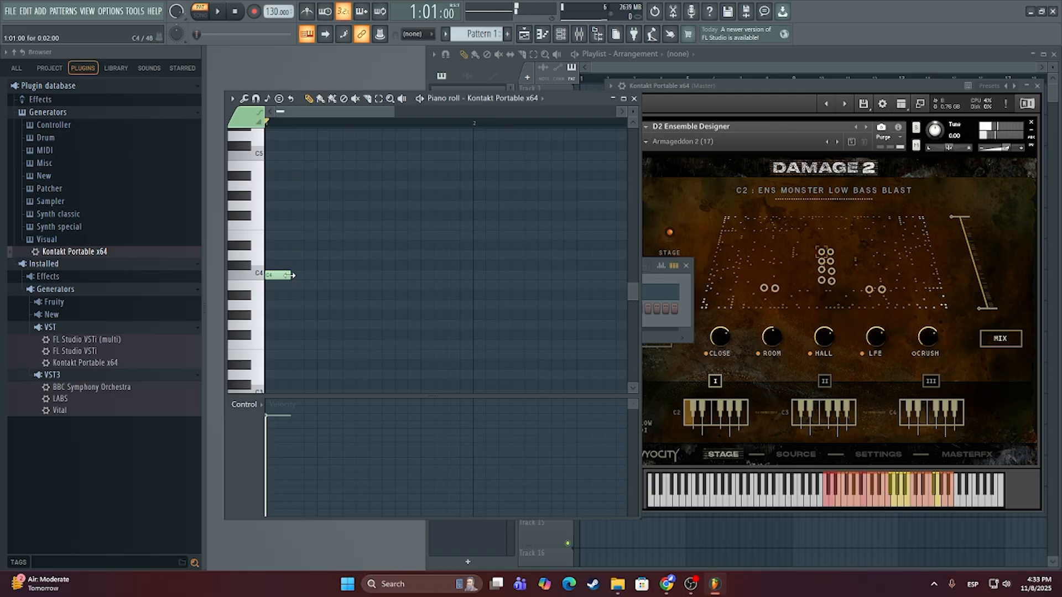
Step: Shorten the C4 note to 0:00:21, repeat it back to back into a row of nine C4 notes, and play it
{"action": "left_click_drag", "start_coordinate": [290, 275], "coordinate": [273, 275]}
{"action": "left_click", "coordinate": [270, 275]}
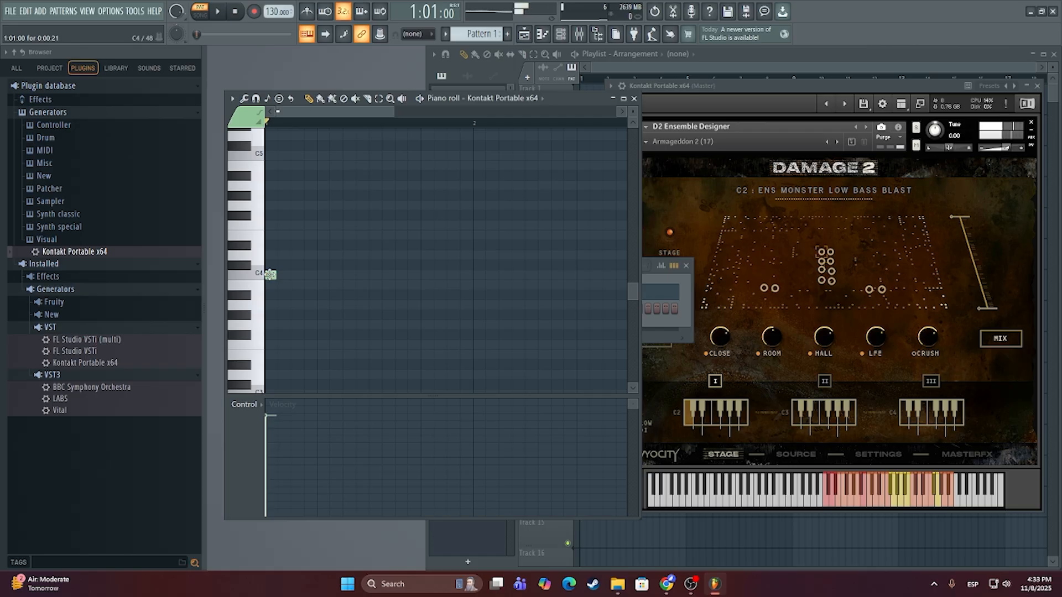
{"action": "left_click", "coordinate": [279, 275]}
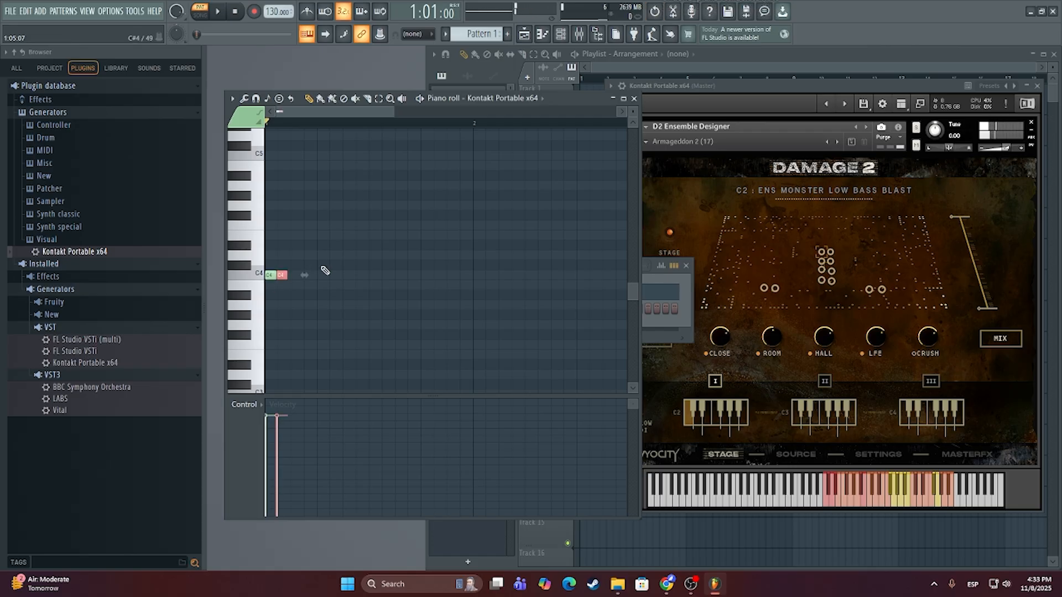
{"action": "key", "text": "ctrl+b"}
{"action": "key", "text": "ctrl+b"}
{"action": "key", "text": "ctrl+b"}
{"action": "key", "text": "ctrl+b"}
{"action": "key", "text": "ctrl+b"}
{"action": "key", "text": "ctrl+b"}
{"action": "key", "text": "ctrl+b"}
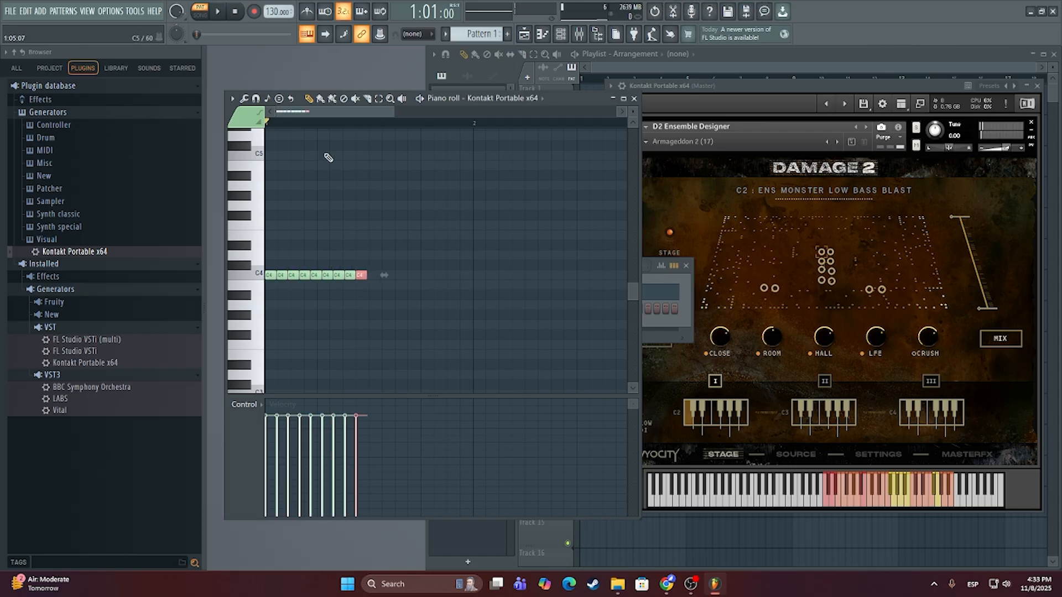
{"action": "key", "text": "space"}
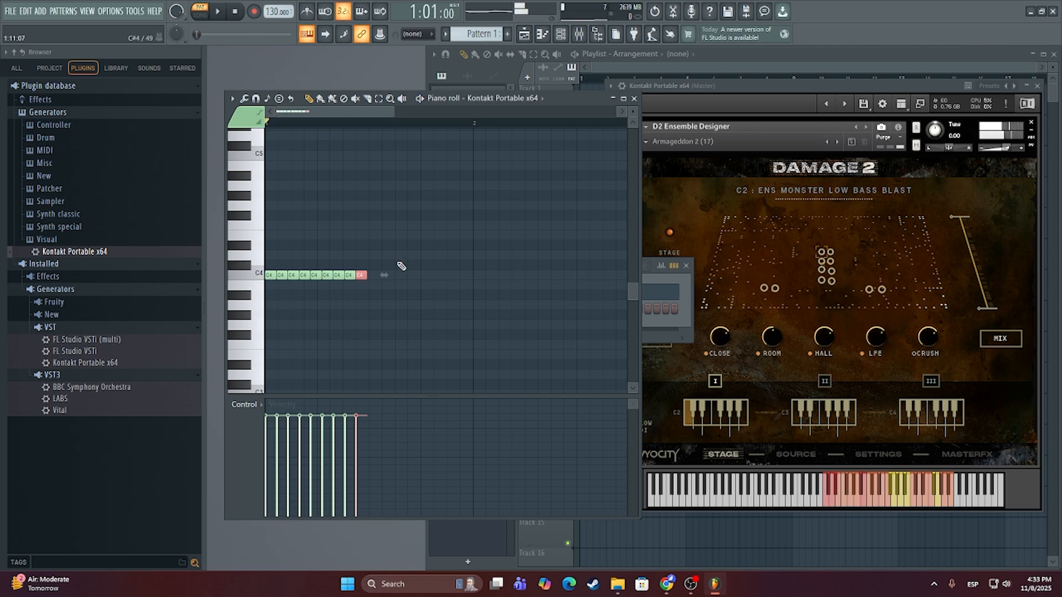
Step: Delete the last four C4 notes so that five remain, and play the pattern
{"action": "right_click", "coordinate": [361, 276]}
{"action": "right_click", "coordinate": [350, 275]}
{"action": "right_click", "coordinate": [338, 275]}
{"action": "right_click", "coordinate": [328, 275]}
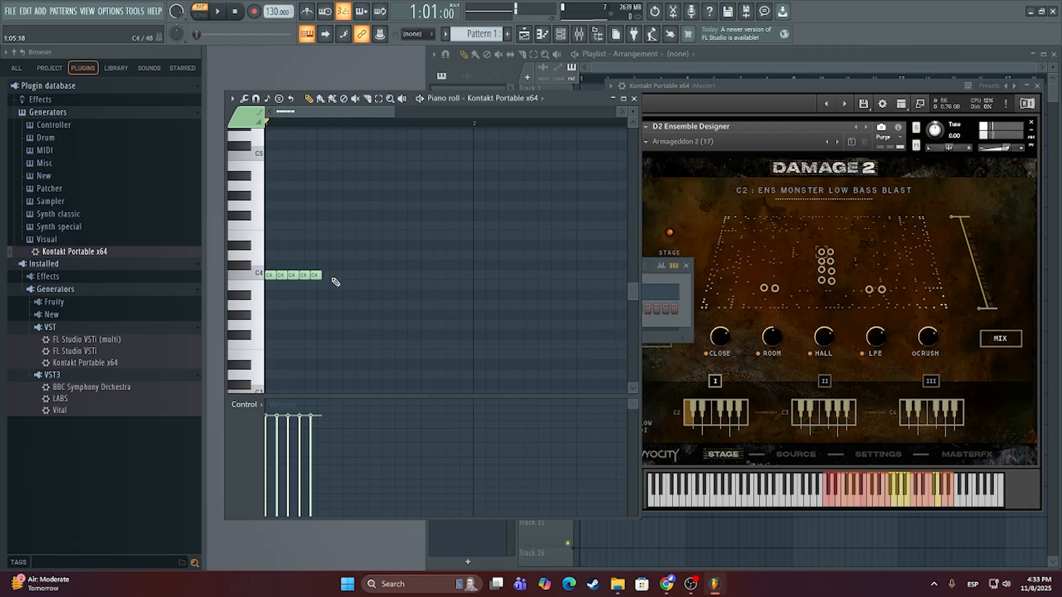
{"action": "key", "text": "space"}
{"action": "key", "text": "space"}
Step: Spread the C4 notes apart across the first bar, placing the third at 1:06:21 and the last at 1:12:01
{"action": "left_click_drag", "start_coordinate": [316, 277], "coordinate": [347, 276]}
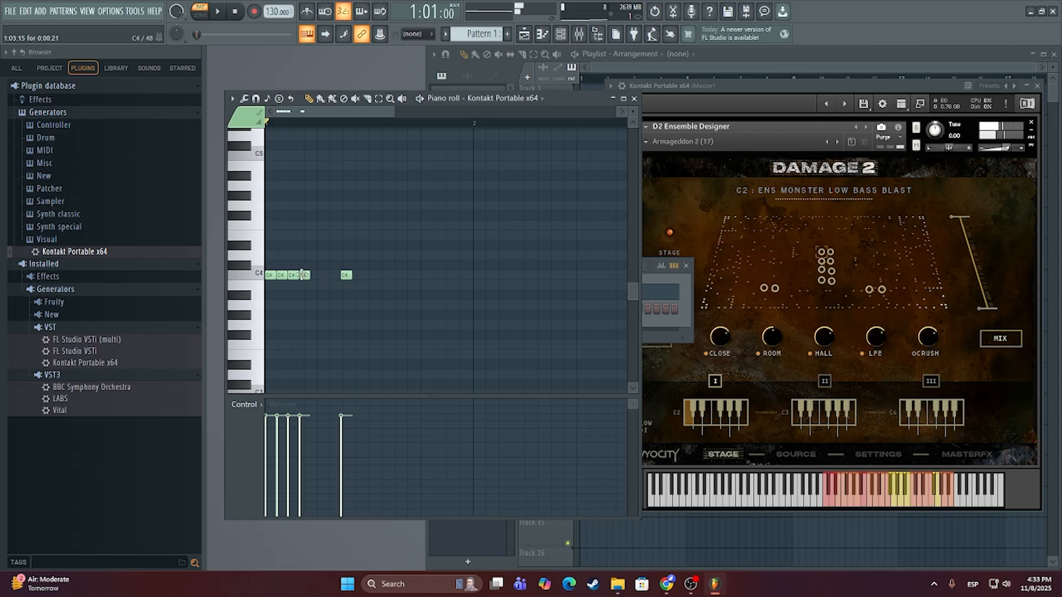
{"action": "scroll", "coordinate": [304, 304], "scroll_direction": "up", "scroll_amount": 3}
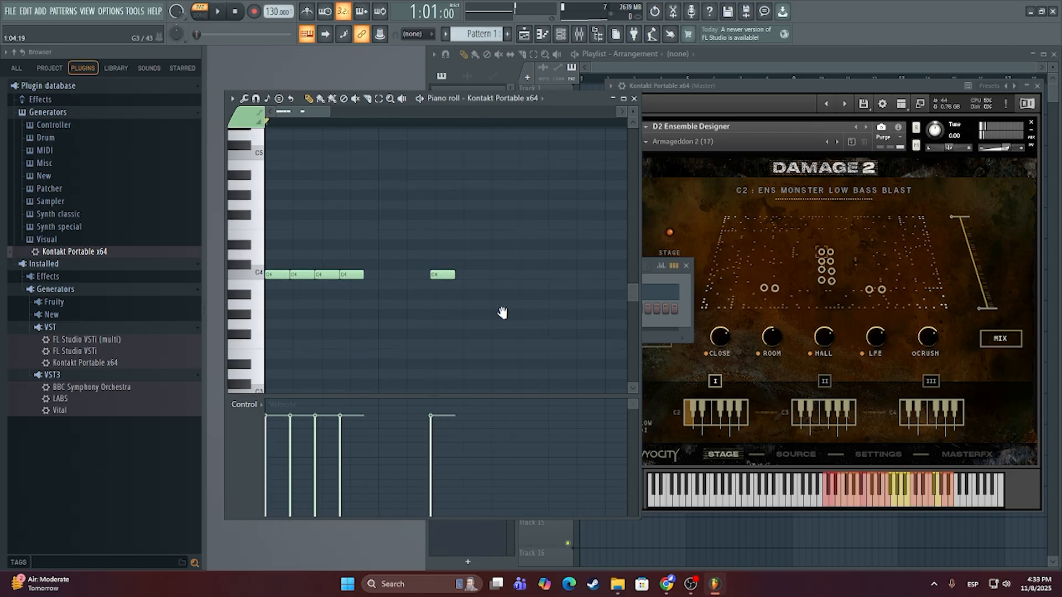
{"action": "left_click_drag", "start_coordinate": [439, 271], "coordinate": [588, 269]}
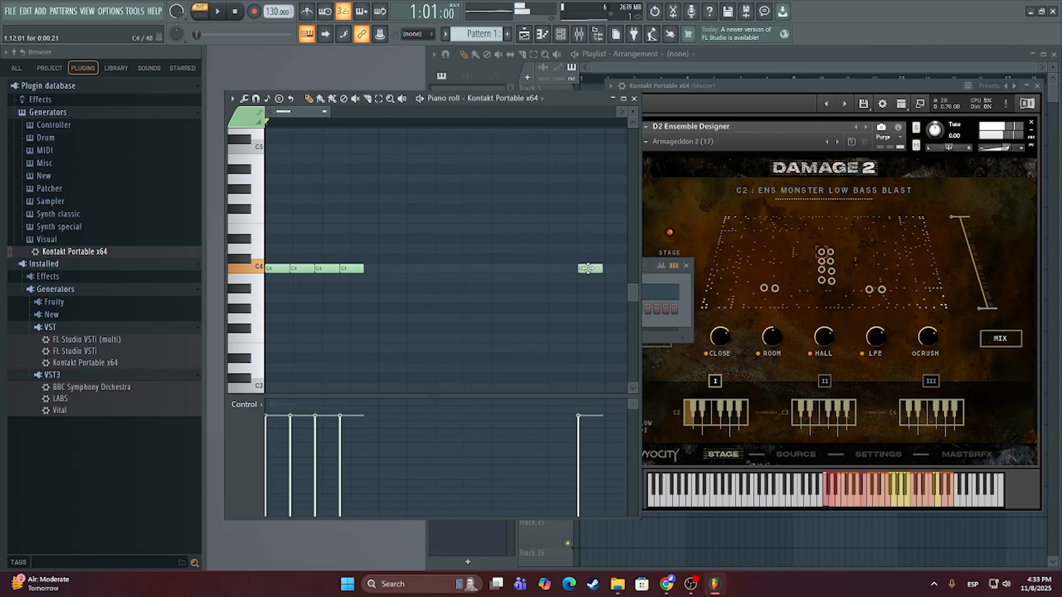
{"action": "left_click_drag", "start_coordinate": [345, 268], "coordinate": [442, 268]}
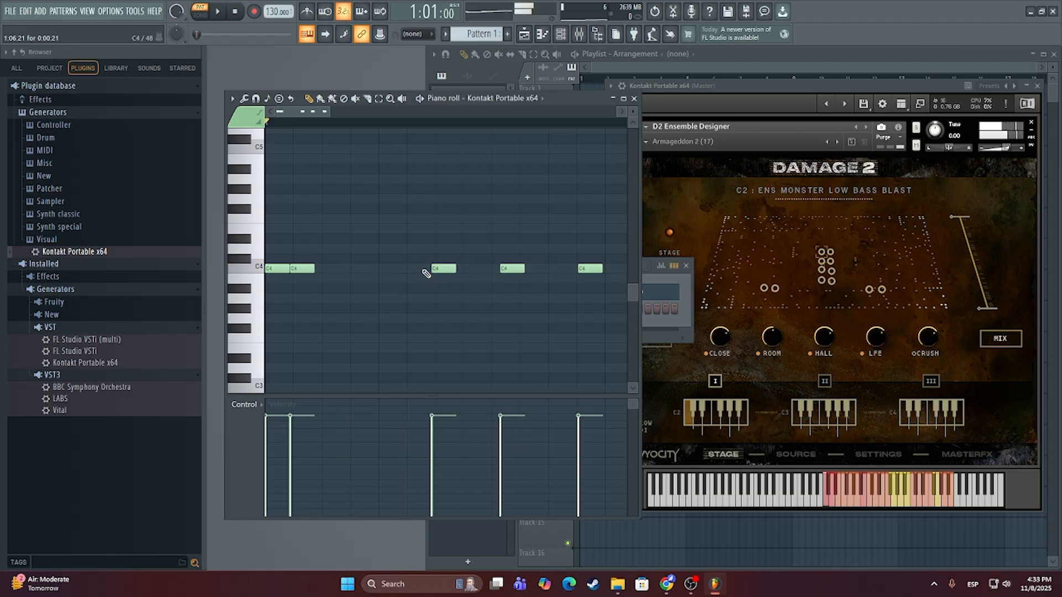
{"action": "left_click_drag", "start_coordinate": [299, 269], "coordinate": [371, 269]}
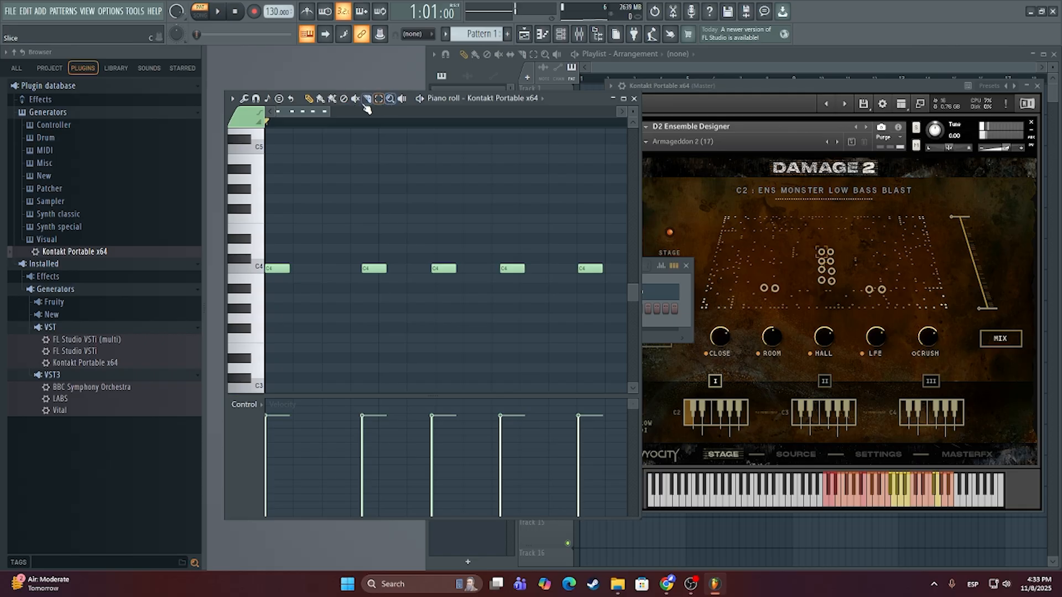
{"action": "left_click", "coordinate": [280, 100]}
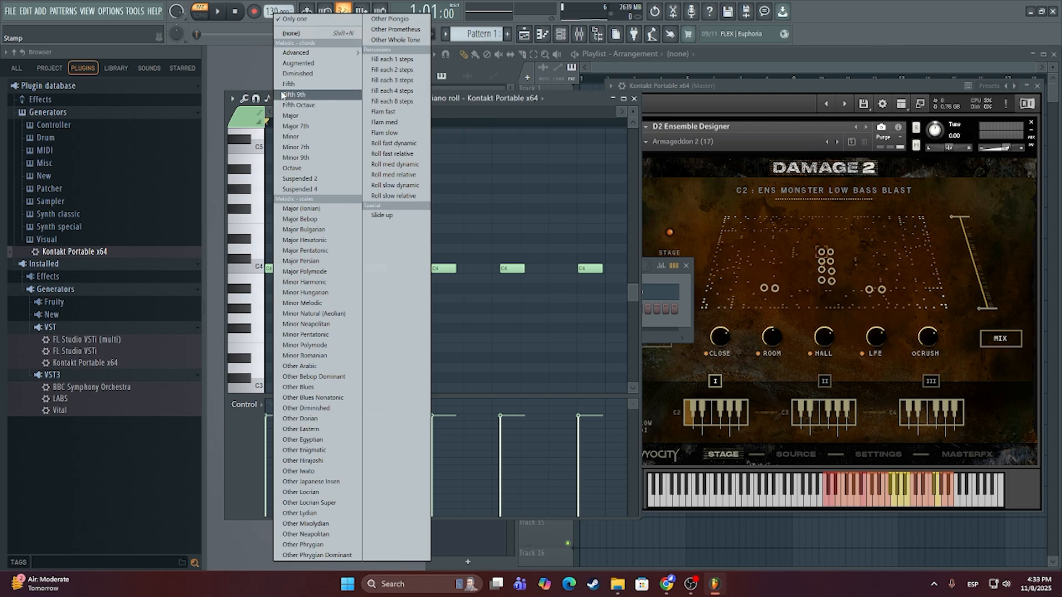
{"action": "left_click", "coordinate": [563, 95]}
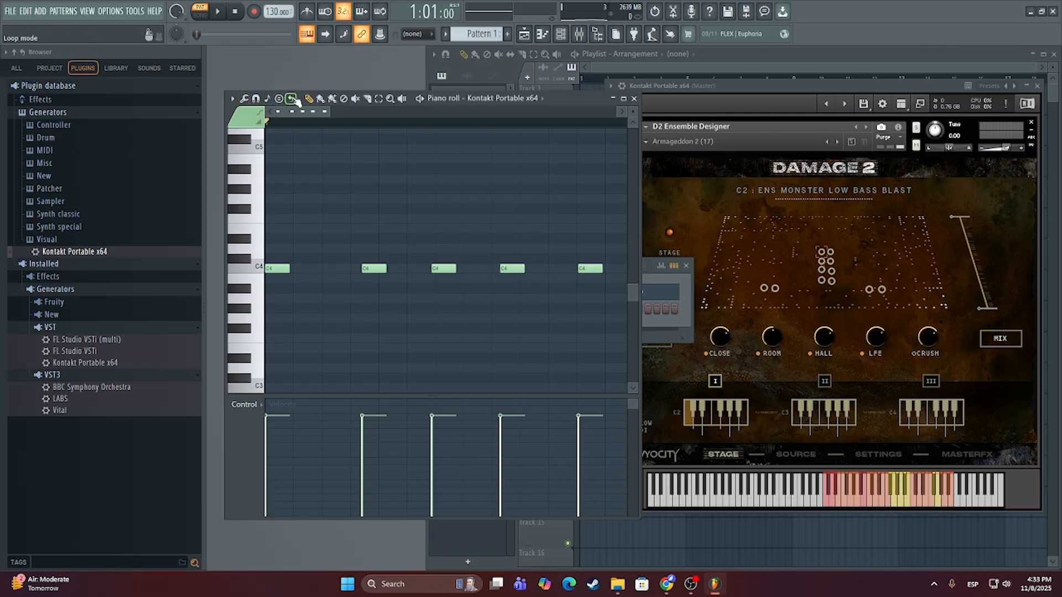
{"action": "left_click", "coordinate": [268, 99]}
{"action": "mouse_move", "coordinate": [340, 54]}
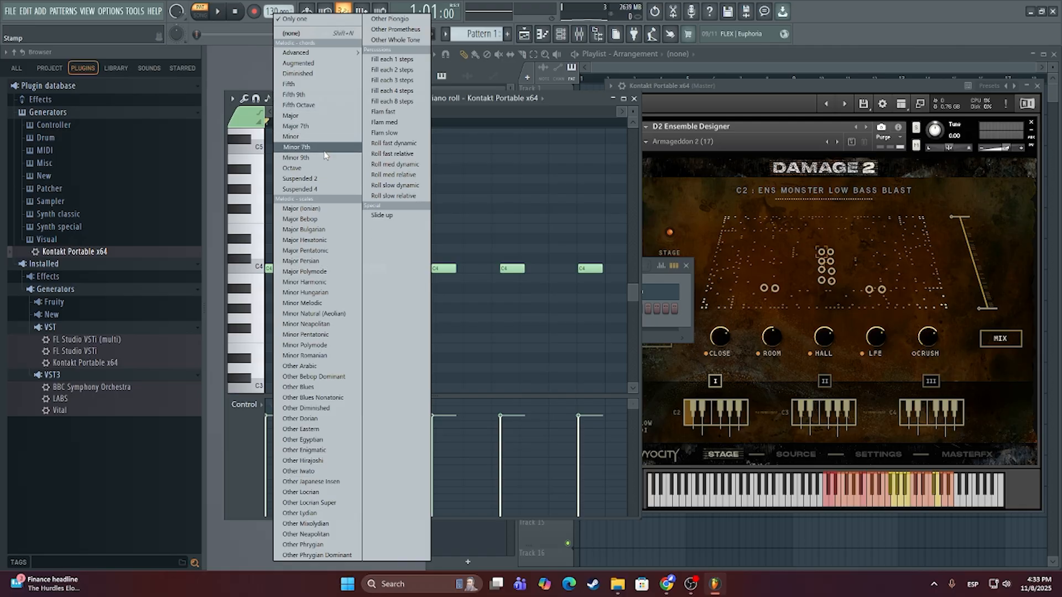
Step: Switch to the Chrome window with the video "how to make a beat on FL STUDIO (Beginner)" and play it
{"action": "mouse_move", "coordinate": [657, 573]}
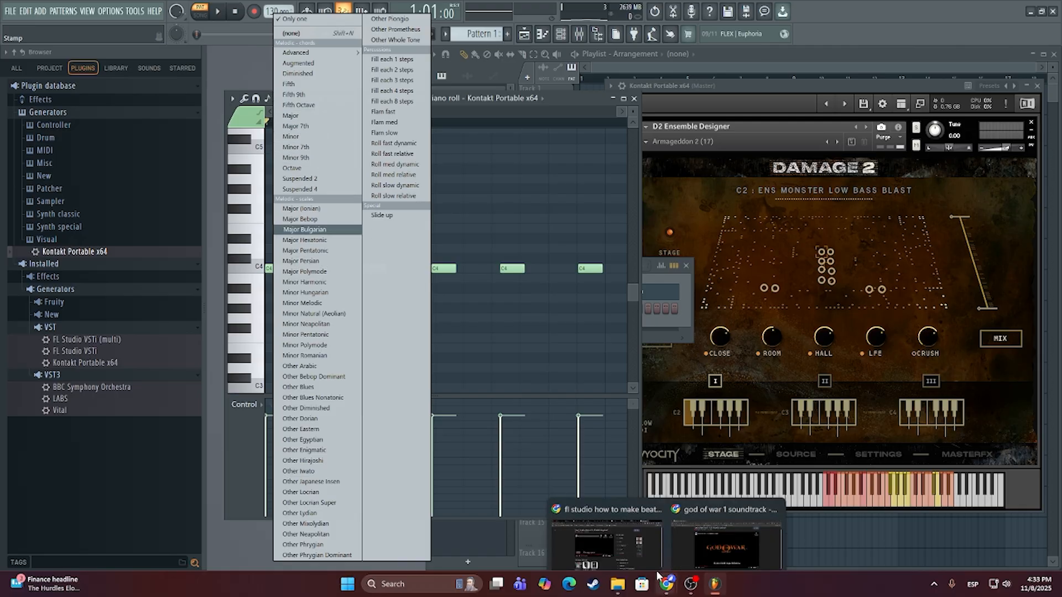
{"action": "left_click", "coordinate": [614, 545]}
{"action": "left_click", "coordinate": [241, 289]}
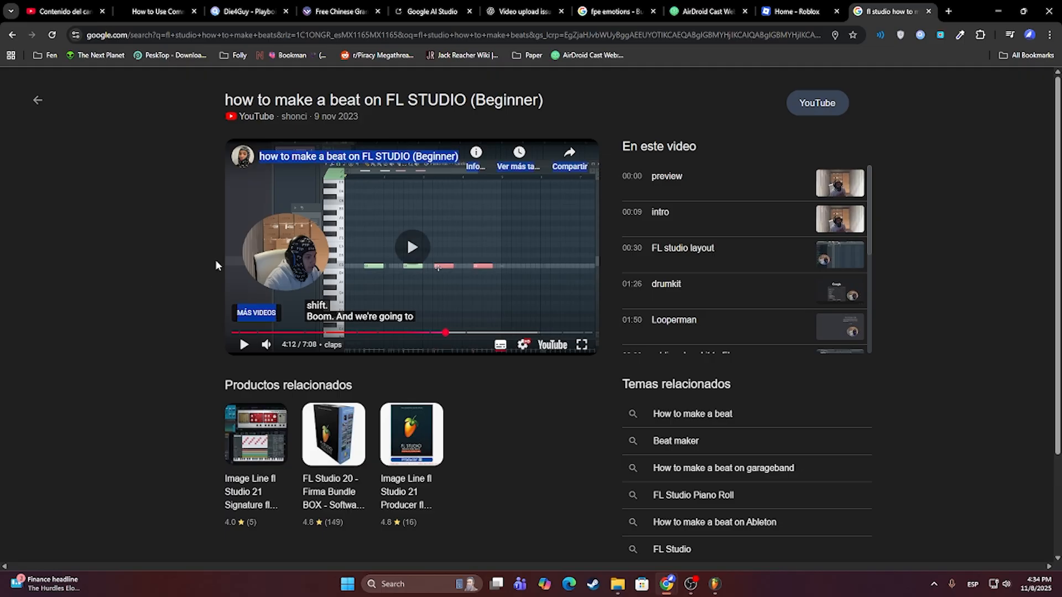
{"action": "left_click", "coordinate": [733, 36]}
{"action": "left_click", "coordinate": [185, 276]}
{"action": "left_click", "coordinate": [234, 289]}
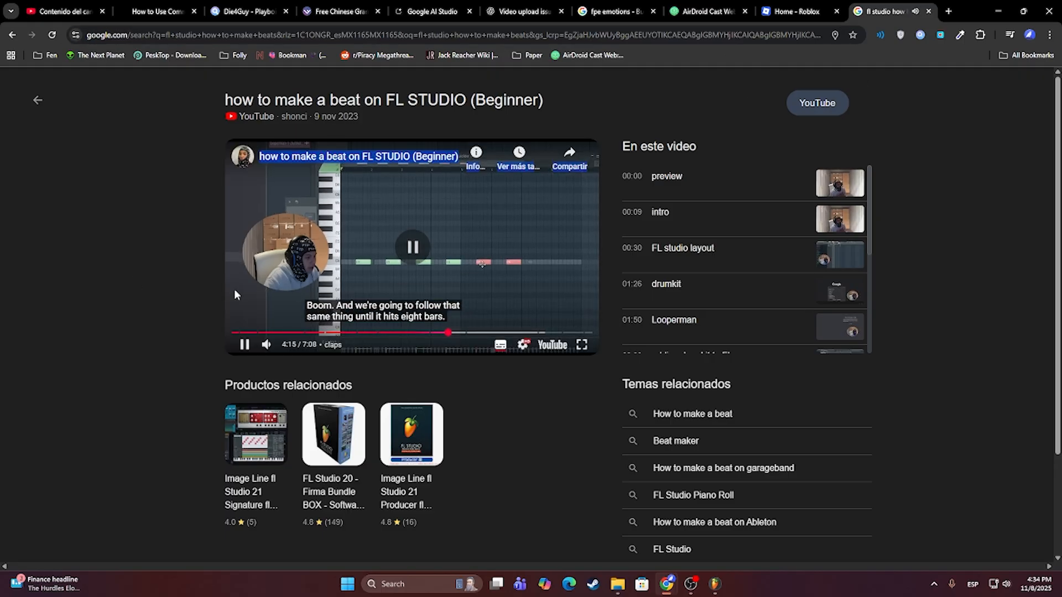
Step: Rewind the beat tutorial to about 3:14 in the hihats chapter to watch how the notes are added
{"action": "left_click", "coordinate": [234, 289]}
{"action": "key", "text": "Left"}
{"action": "key", "text": "Left"}
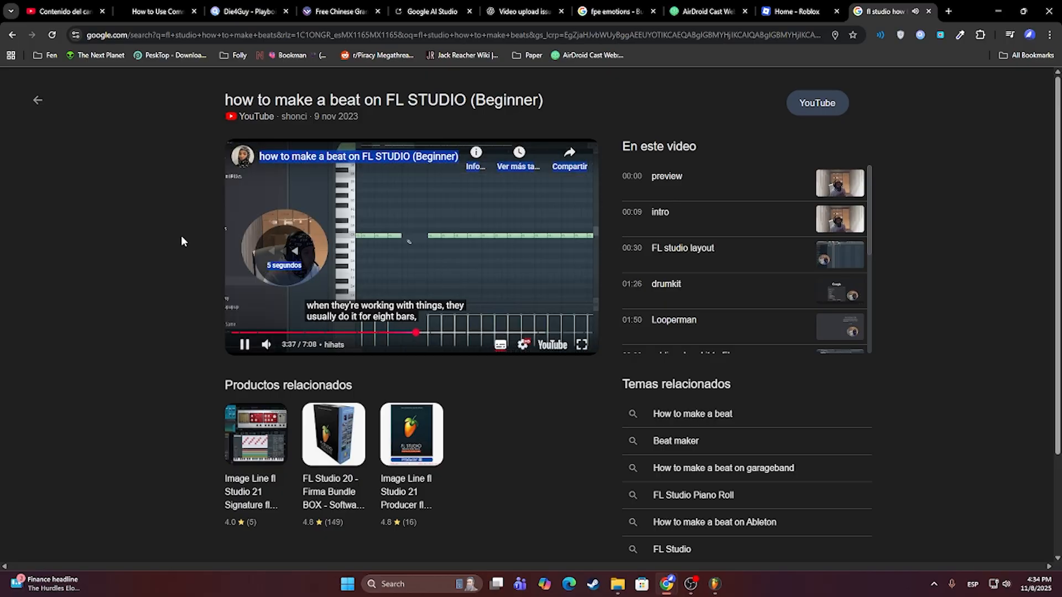
{"action": "key", "text": "Left"}
{"action": "key", "text": "Left"}
{"action": "key", "text": "Left"}
{"action": "key", "text": "Left"}
{"action": "key", "text": "Left"}
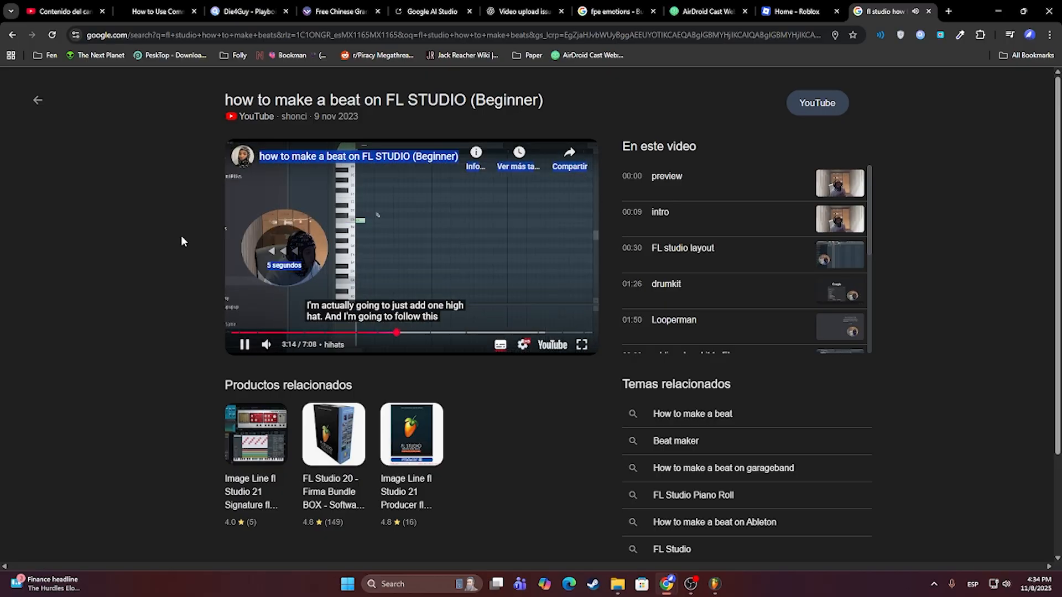
Step: Rewind the beat tutorial to about 3:10 and watch the hihats chapter in full screen, pausing at 3:49 on the grid snap options
{"action": "key", "text": "Left"}
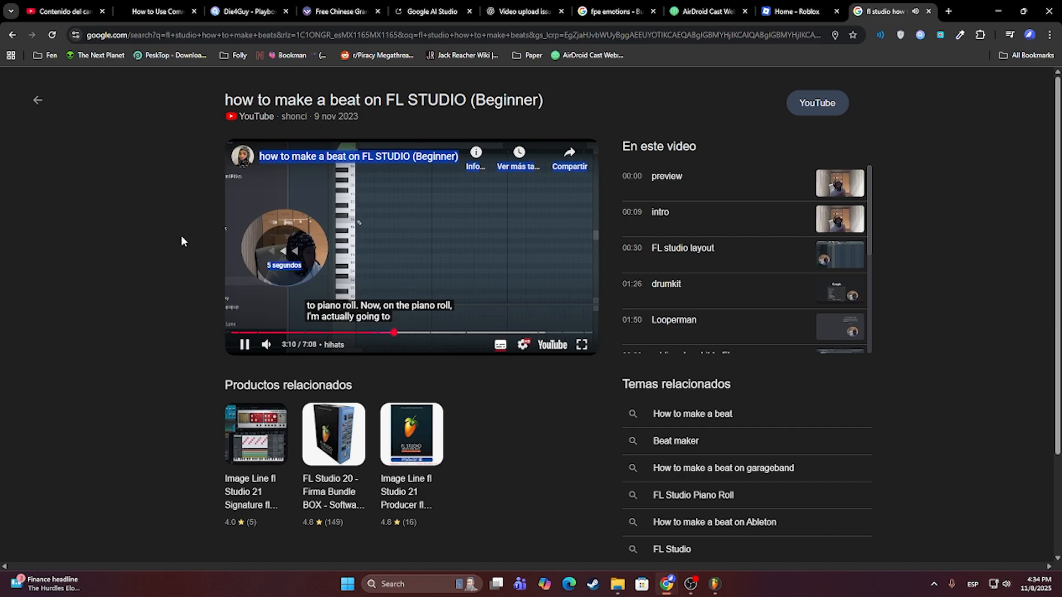
{"action": "key", "text": "Left"}
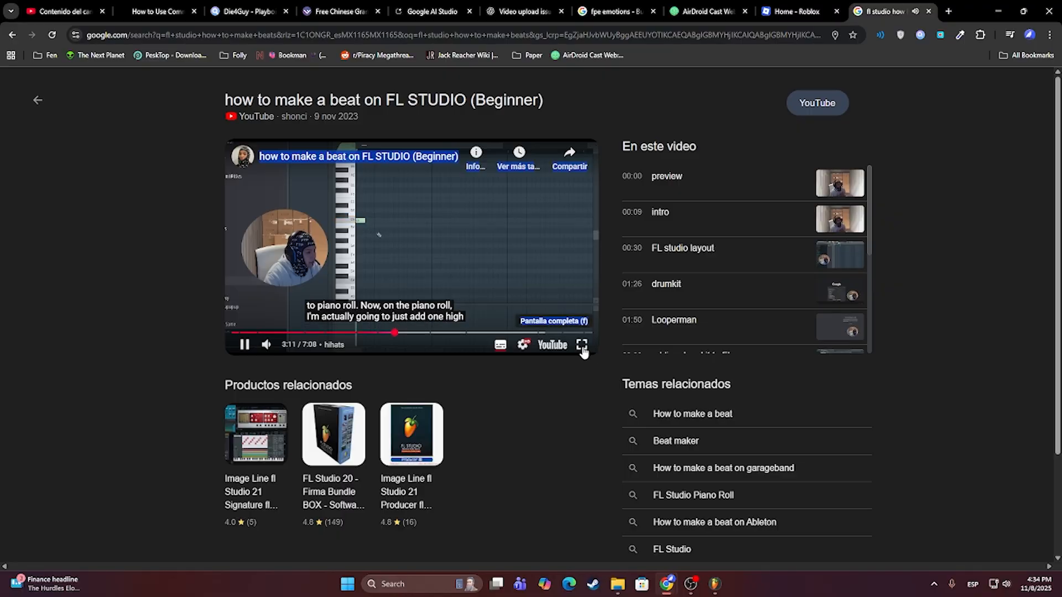
{"action": "left_click", "coordinate": [582, 345]}
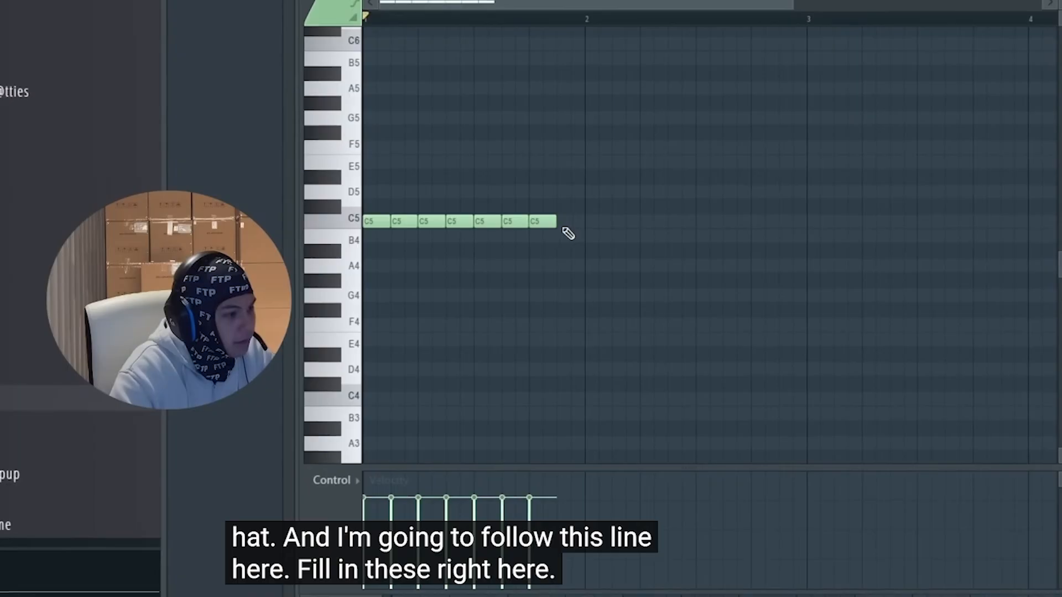
{"action": "left_click", "coordinate": [564, 221]}
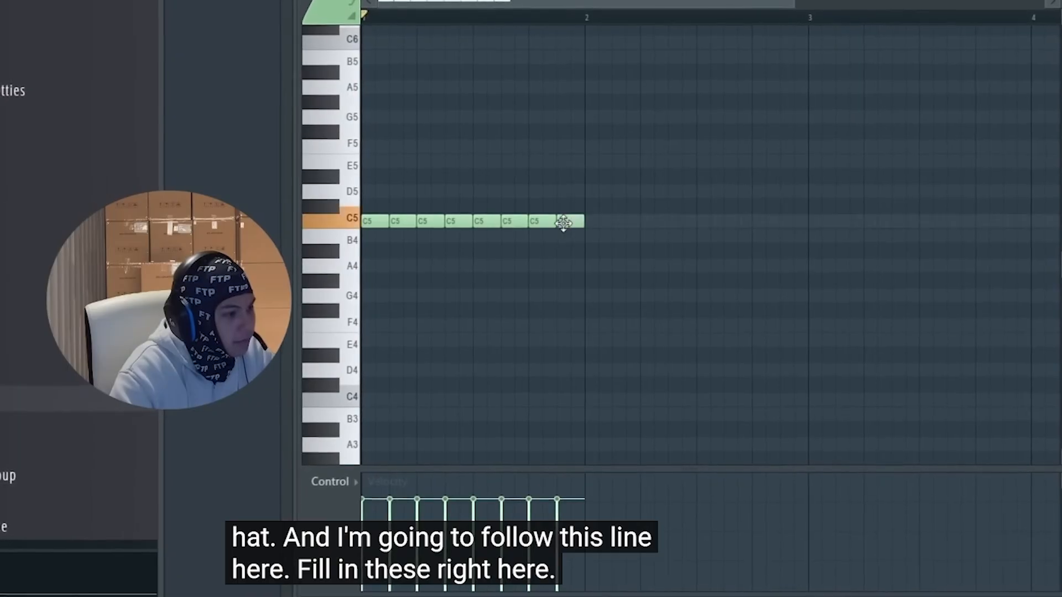
{"action": "key", "text": "space"}
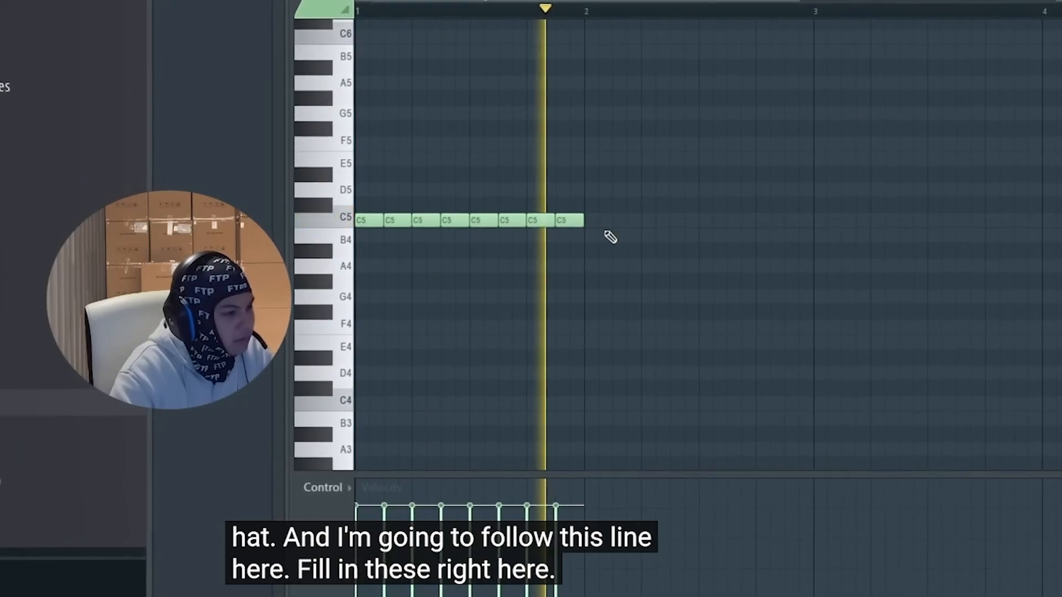
{"action": "left_click_drag", "start_coordinate": [654, 273], "coordinate": [386, 200]}
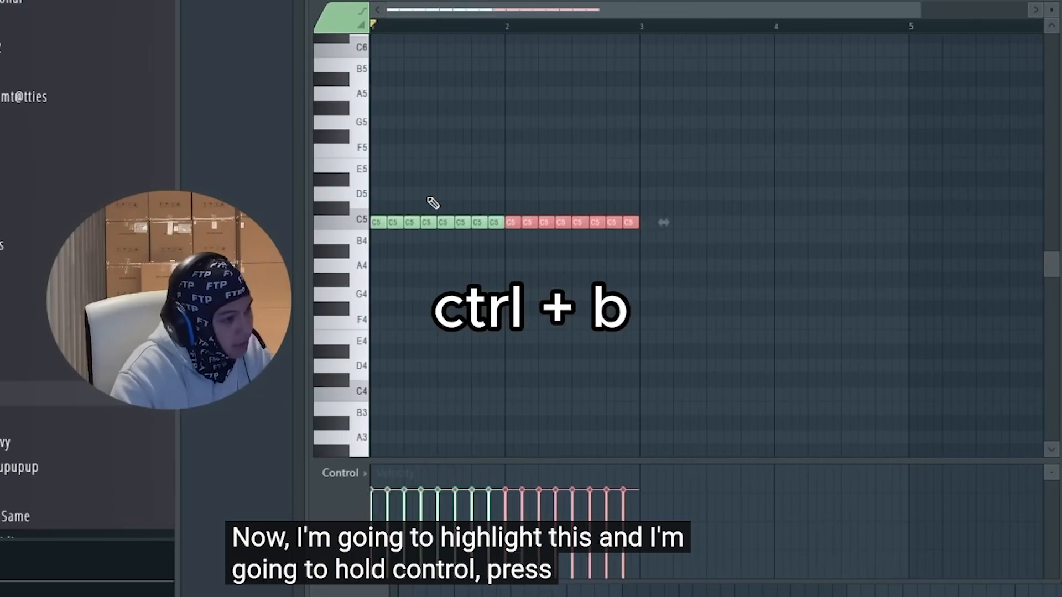
{"action": "key", "text": "Right"}
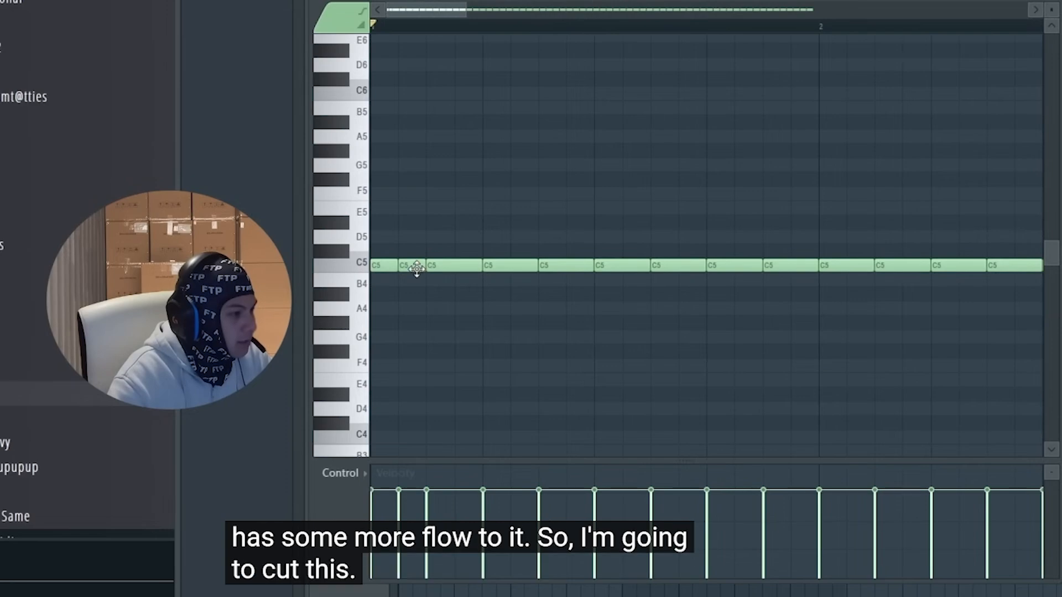
{"action": "right_click", "coordinate": [522, 266]}
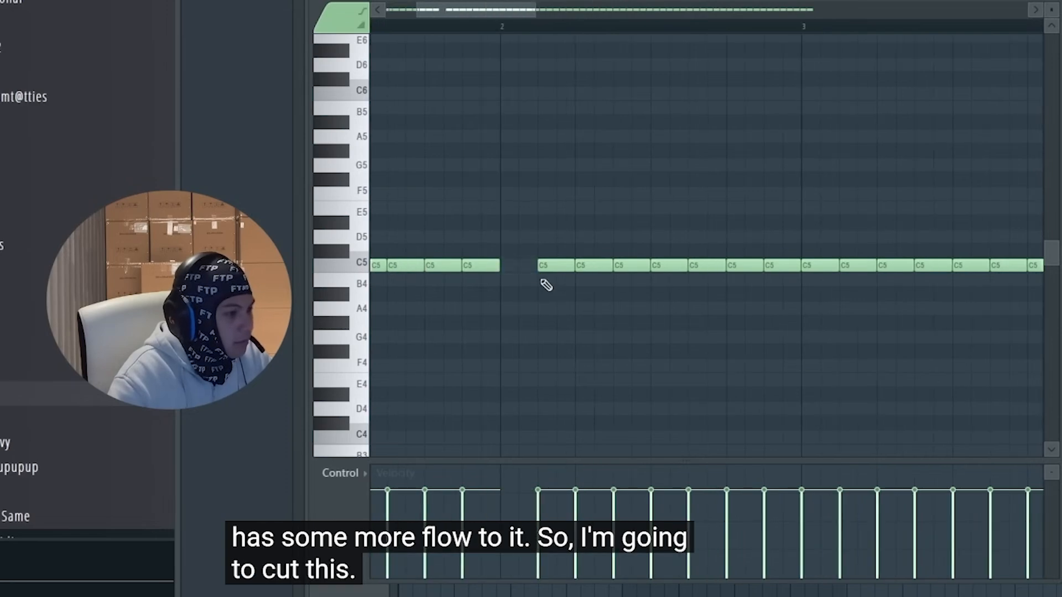
{"action": "right_click", "coordinate": [553, 266]}
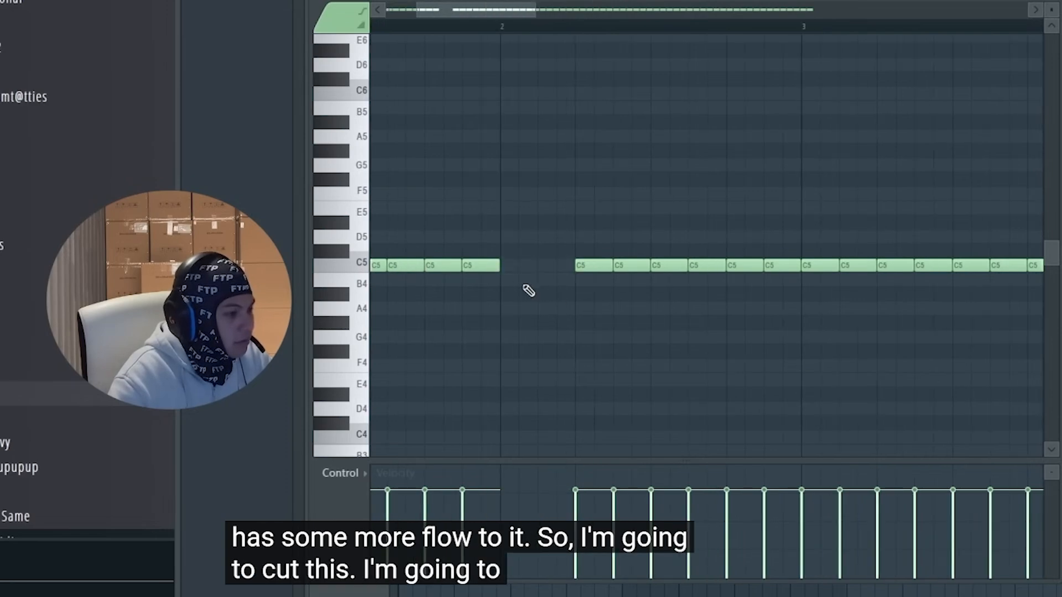
{"action": "scroll", "coordinate": [514, 279], "scroll_direction": "up", "scroll_amount": 2}
{"action": "left_click", "coordinate": [508, 269]}
{"action": "left_click", "coordinate": [550, 266]}
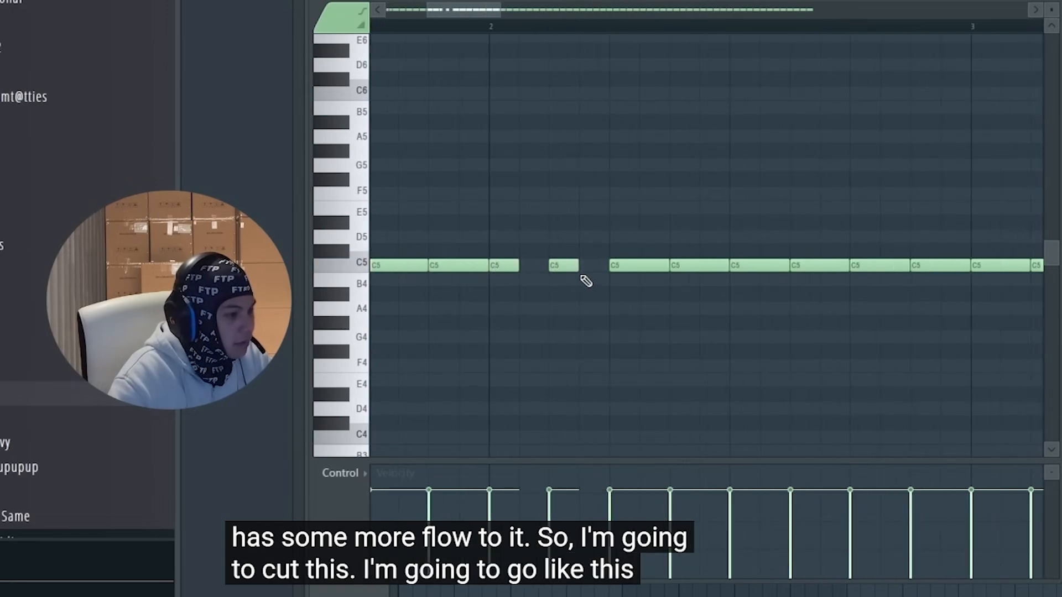
{"action": "left_click", "coordinate": [588, 266]}
{"action": "left_click", "coordinate": [490, 27]}
{"action": "key", "text": "space"}
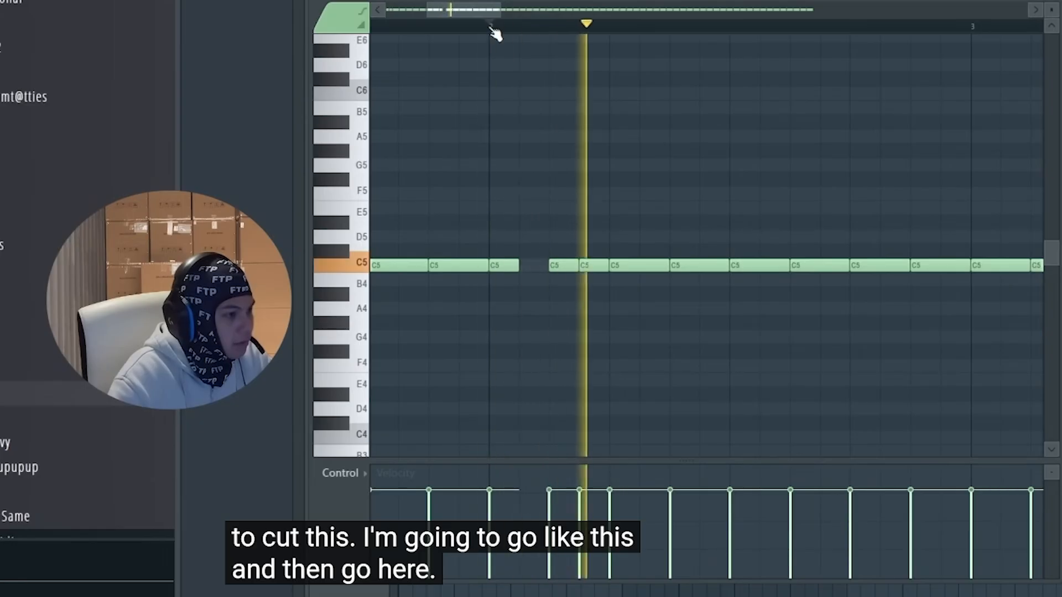
{"action": "left_click", "coordinate": [362, 11]}
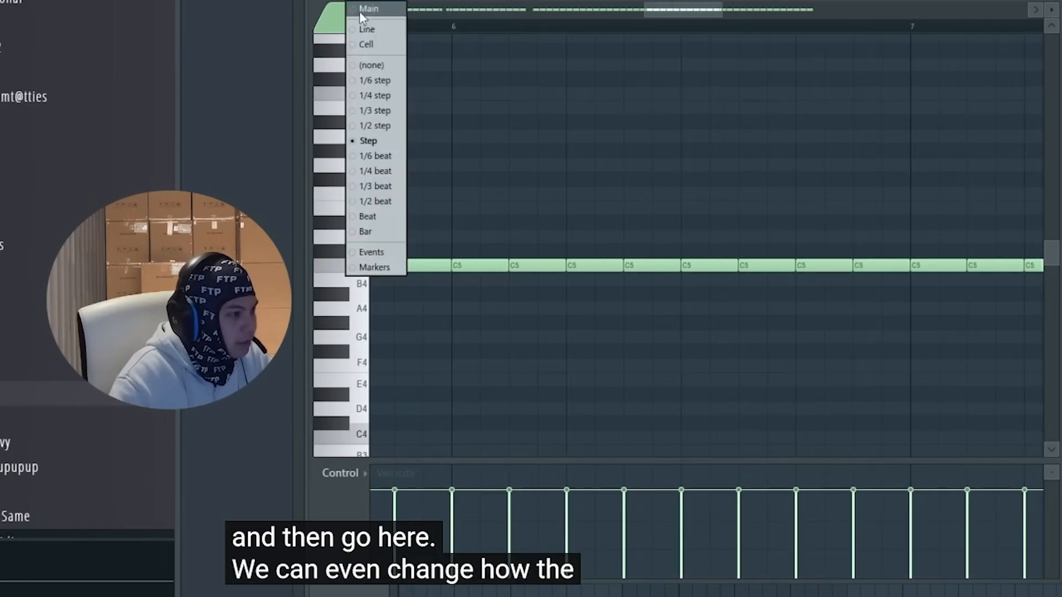
{"action": "left_click", "coordinate": [684, 262]}
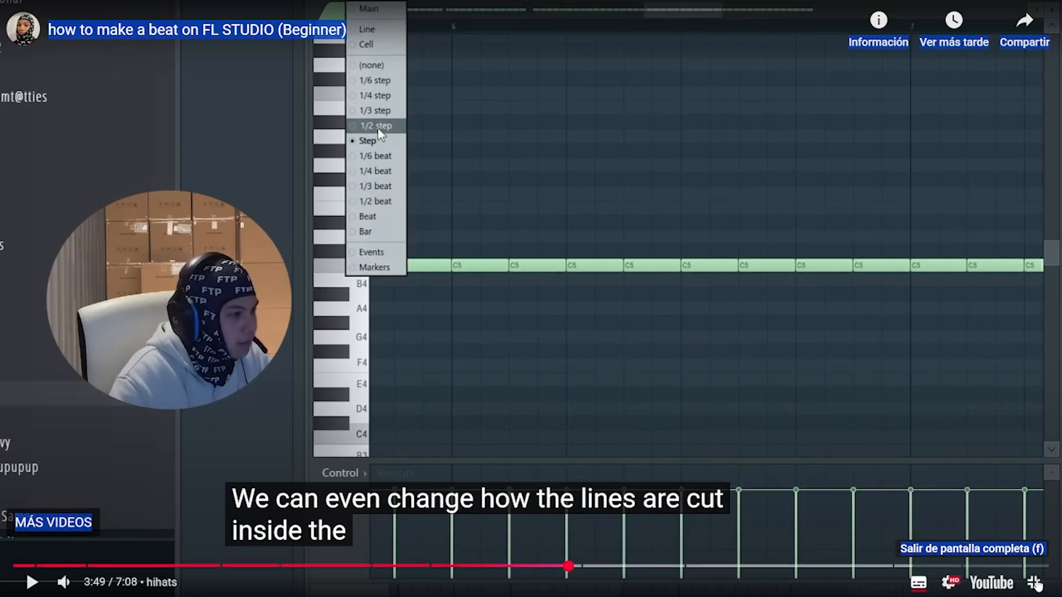
Step: Exit the full-screen video, switch back to FL Studio, set the piano roll's snap to 1/4 step and play the pattern
{"action": "left_click", "coordinate": [1034, 583]}
{"action": "left_click", "coordinate": [715, 584]}
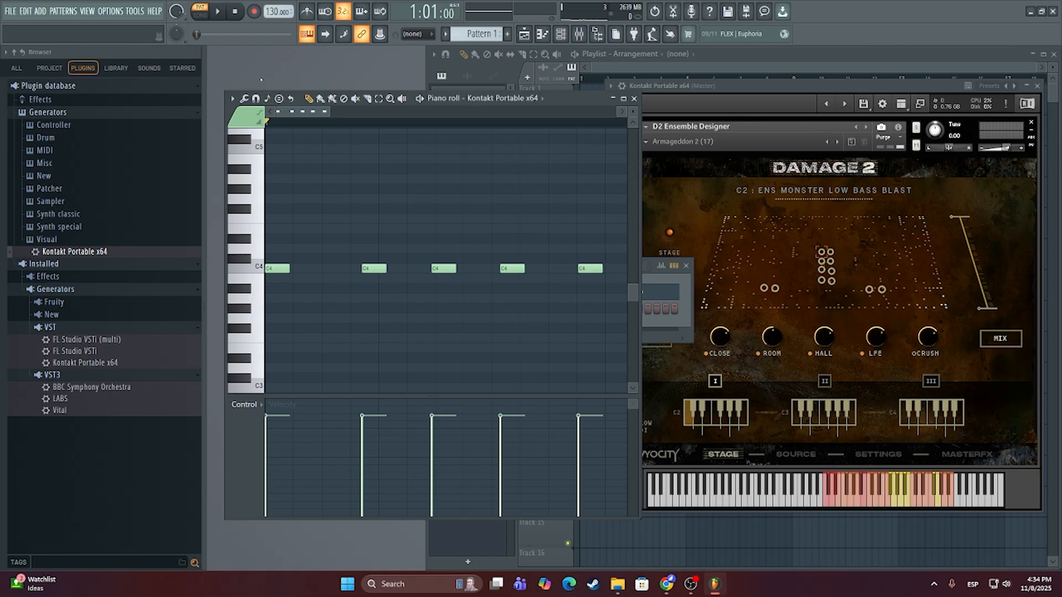
{"action": "left_click", "coordinate": [256, 99]}
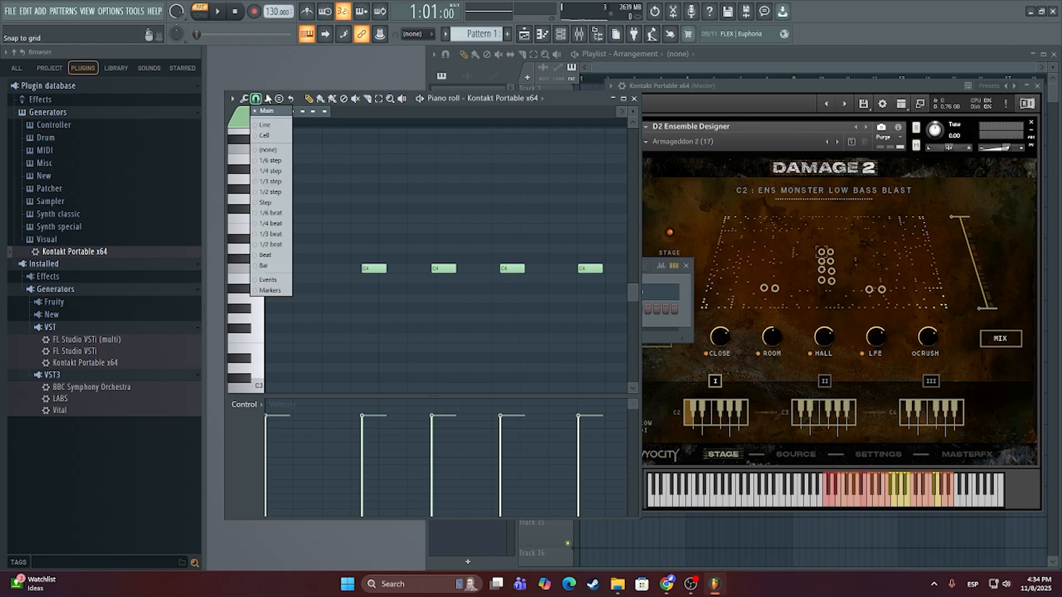
{"action": "left_click", "coordinate": [270, 171]}
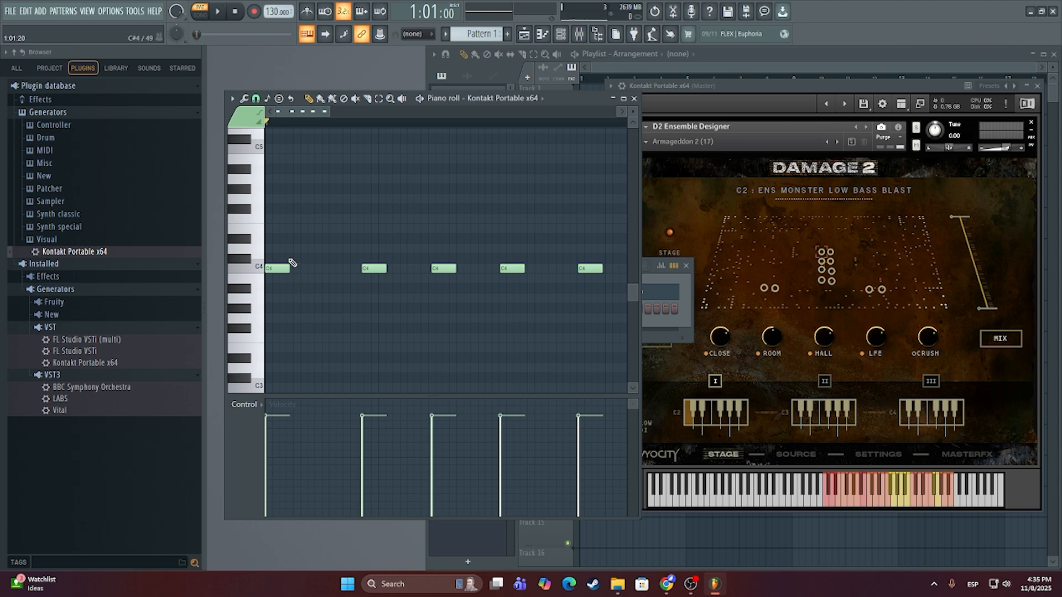
{"action": "key", "text": "space"}
{"action": "key", "text": "space"}
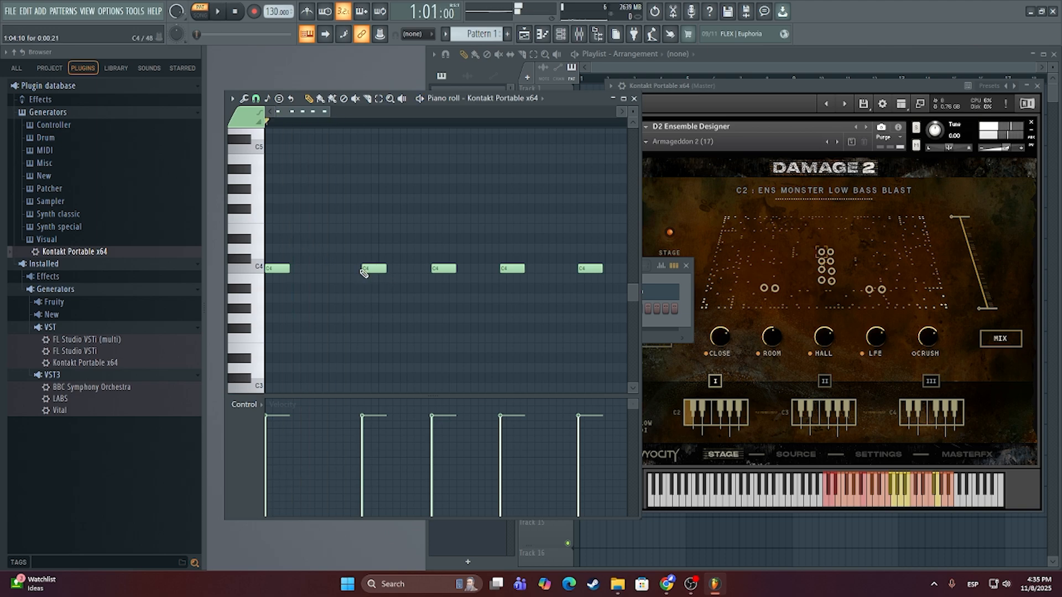
Step: Change the piano roll's snap to 1/3 step and move the second C4 note earlier, to 1:02:02
{"action": "left_click", "coordinate": [256, 98]}
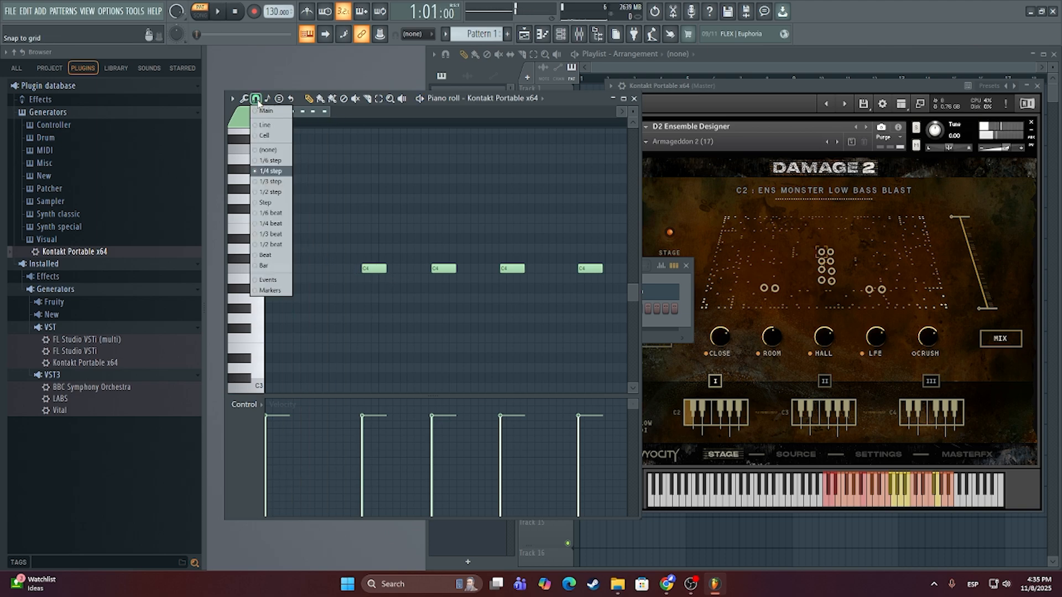
{"action": "left_click", "coordinate": [271, 172]}
{"action": "mouse_move", "coordinate": [379, 266]}
{"action": "left_mouse_down"}
{"action": "mouse_move", "coordinate": [321, 265]}
{"action": "mouse_move", "coordinate": [379, 258]}
{"action": "left_mouse_up"}
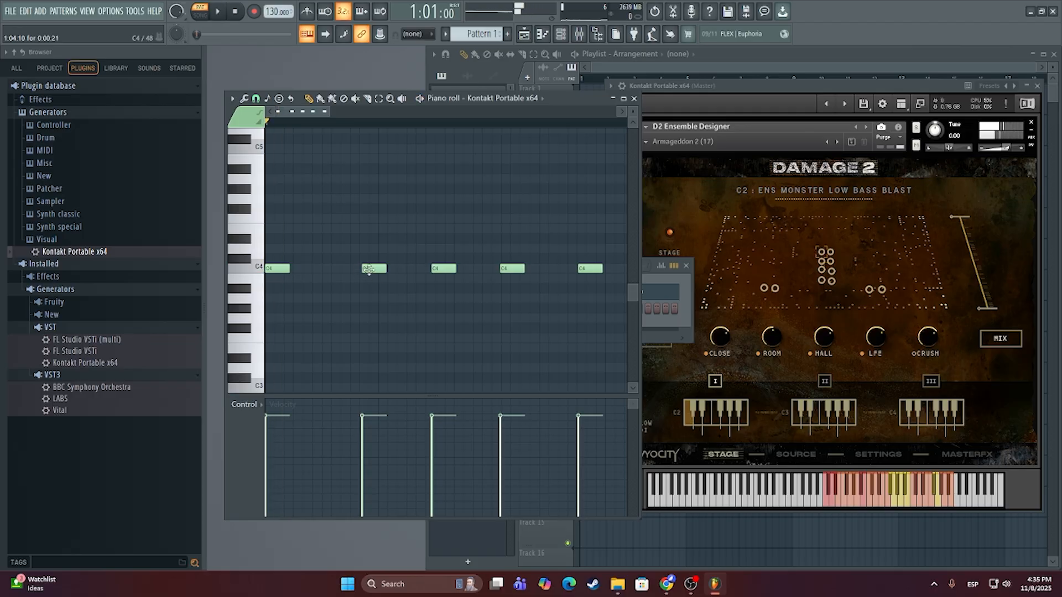
{"action": "left_click_drag", "start_coordinate": [369, 269], "coordinate": [315, 269]}
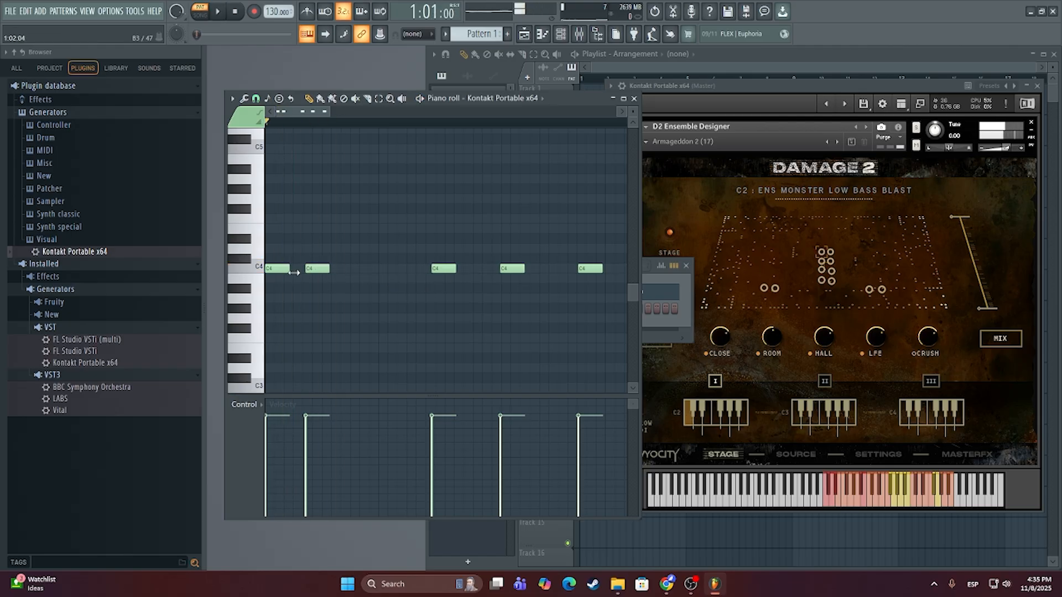
{"action": "scroll", "coordinate": [296, 291], "scroll_direction": "up", "scroll_amount": 5}
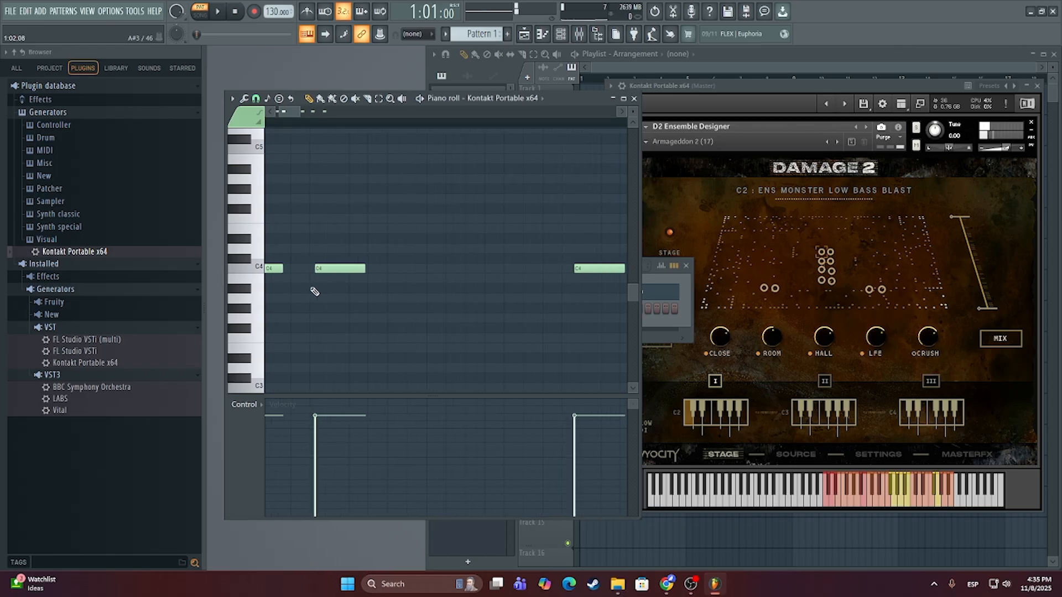
{"action": "mouse_move", "coordinate": [404, 268]}
{"action": "left_mouse_down"}
{"action": "mouse_move", "coordinate": [361, 269]}
{"action": "mouse_move", "coordinate": [385, 268]}
{"action": "left_mouse_up"}
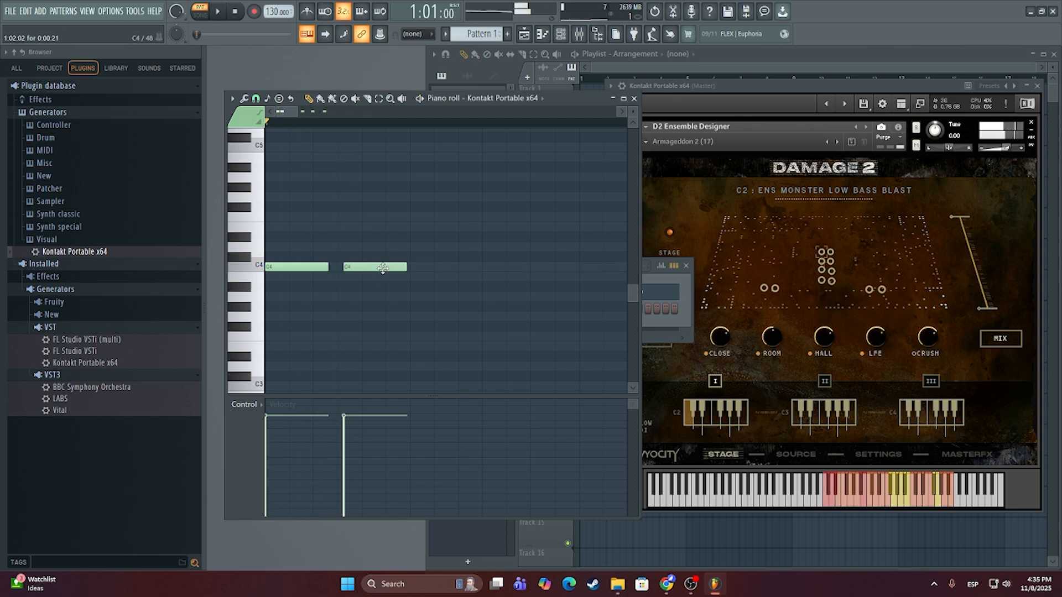
{"action": "scroll", "coordinate": [443, 283], "scroll_direction": "down", "scroll_amount": 5}
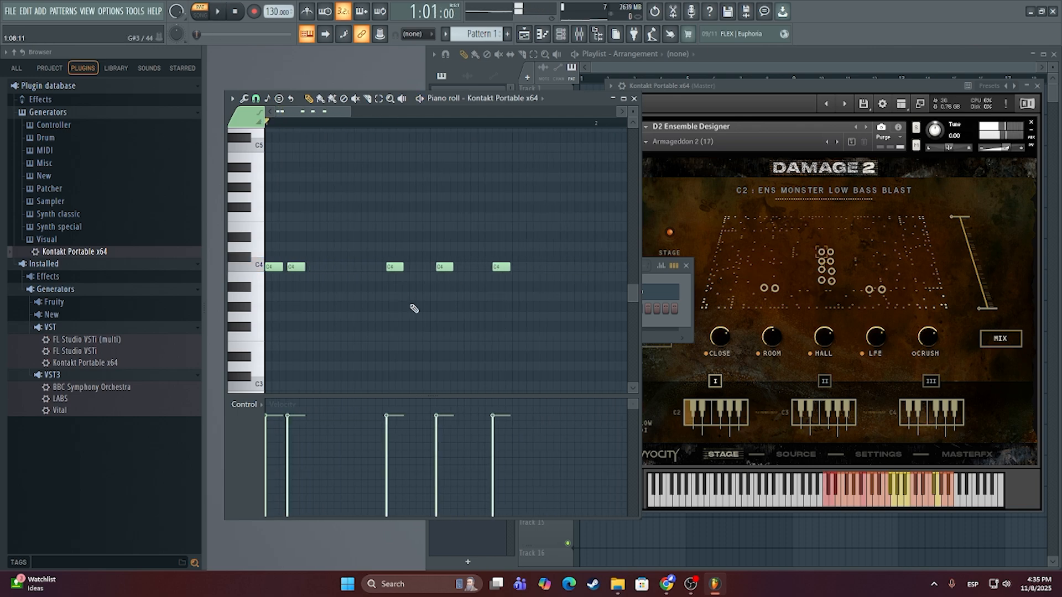
Step: Delete the last three C4 notes so that only the first two remain in the pattern
{"action": "left_click_drag", "start_coordinate": [480, 278], "coordinate": [542, 228]}
{"action": "right_click", "coordinate": [548, 227]}
{"action": "right_click", "coordinate": [501, 267]}
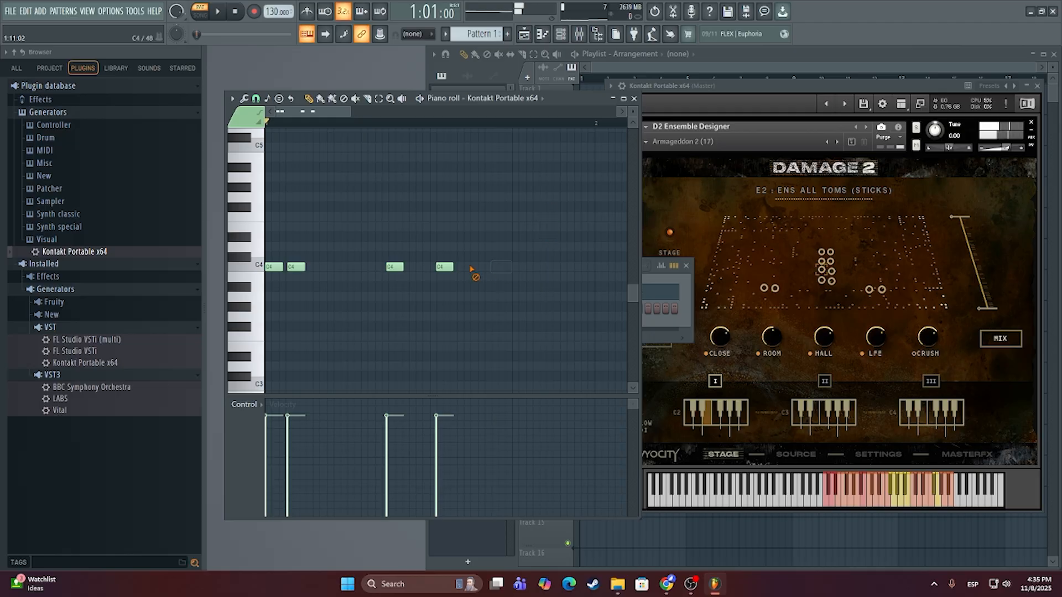
{"action": "right_click", "coordinate": [444, 266]}
{"action": "right_click", "coordinate": [395, 266]}
{"action": "left_click", "coordinate": [271, 267]}
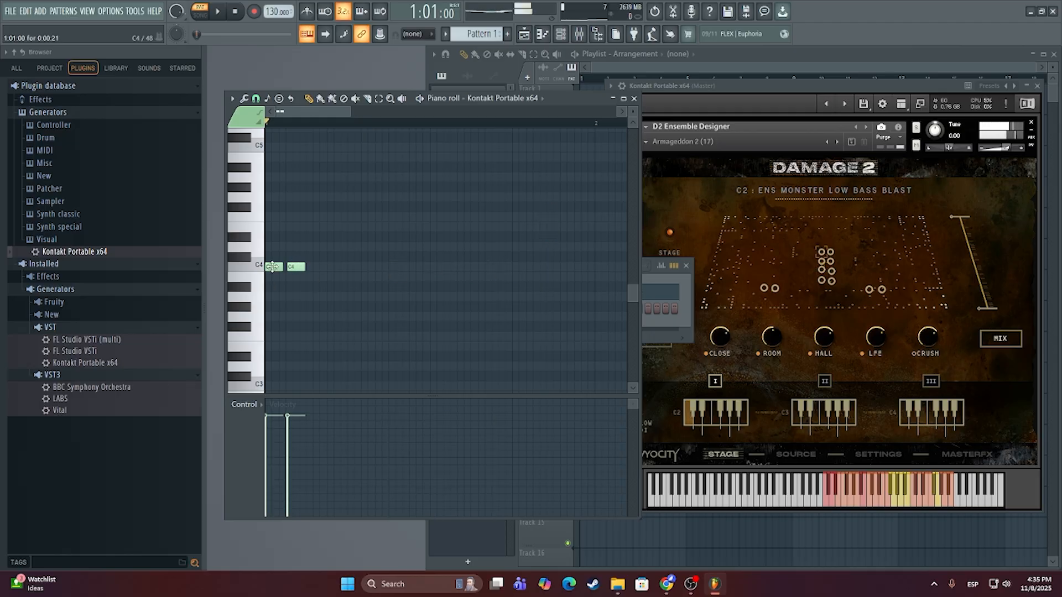
{"action": "mouse_move", "coordinate": [321, 267]}
{"action": "left_mouse_down"}
{"action": "mouse_move", "coordinate": [319, 252]}
{"action": "mouse_move", "coordinate": [327, 277]}
{"action": "left_mouse_up"}
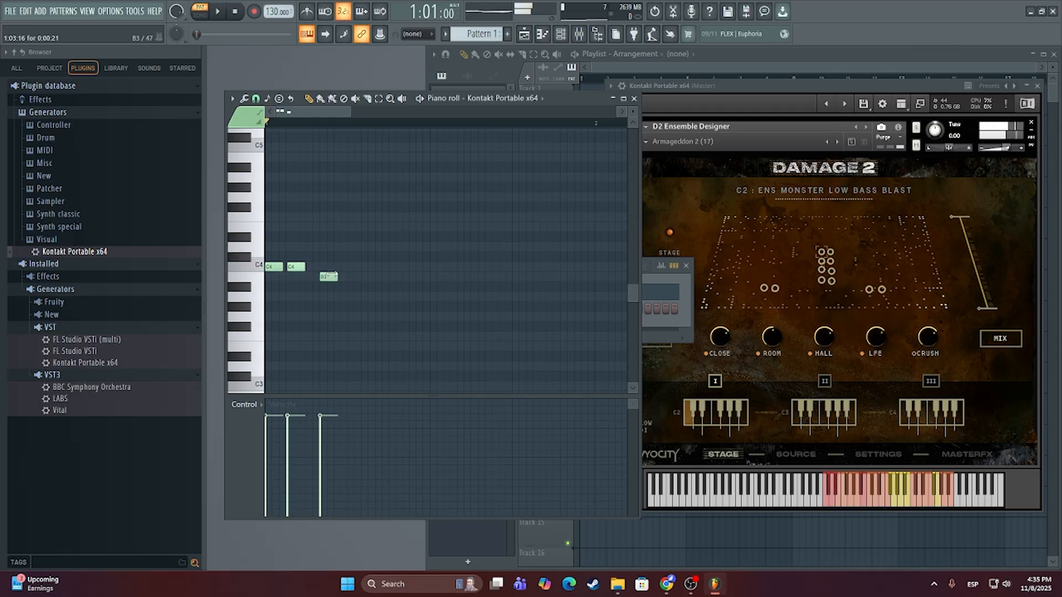
{"action": "right_click", "coordinate": [331, 278]}
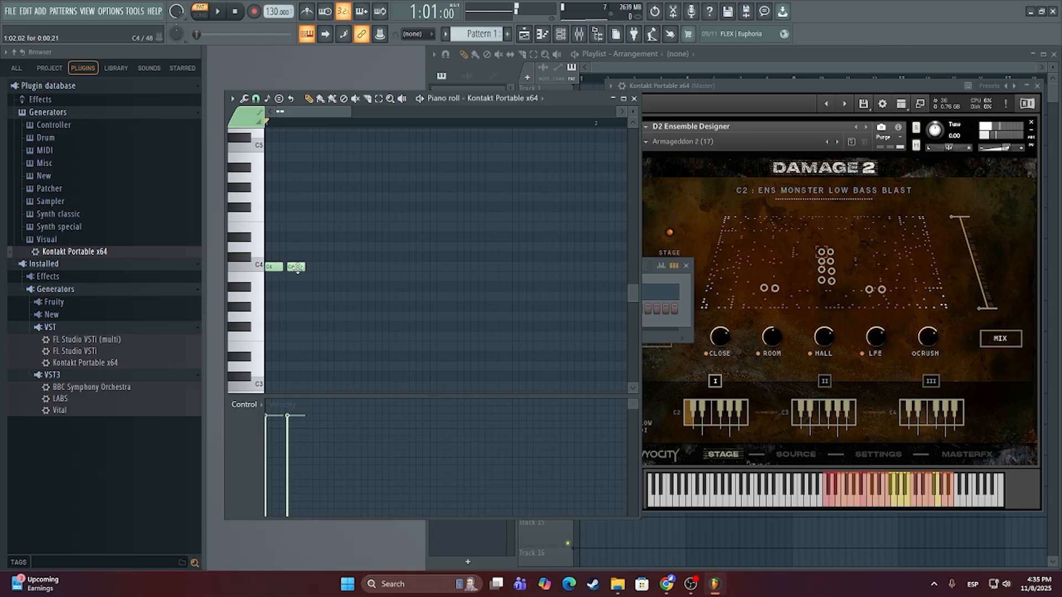
Step: Duplicate the two C4 notes, shift the copies slightly later to leave a small gap, and play the pattern
{"action": "key", "text": "ctrl+b"}
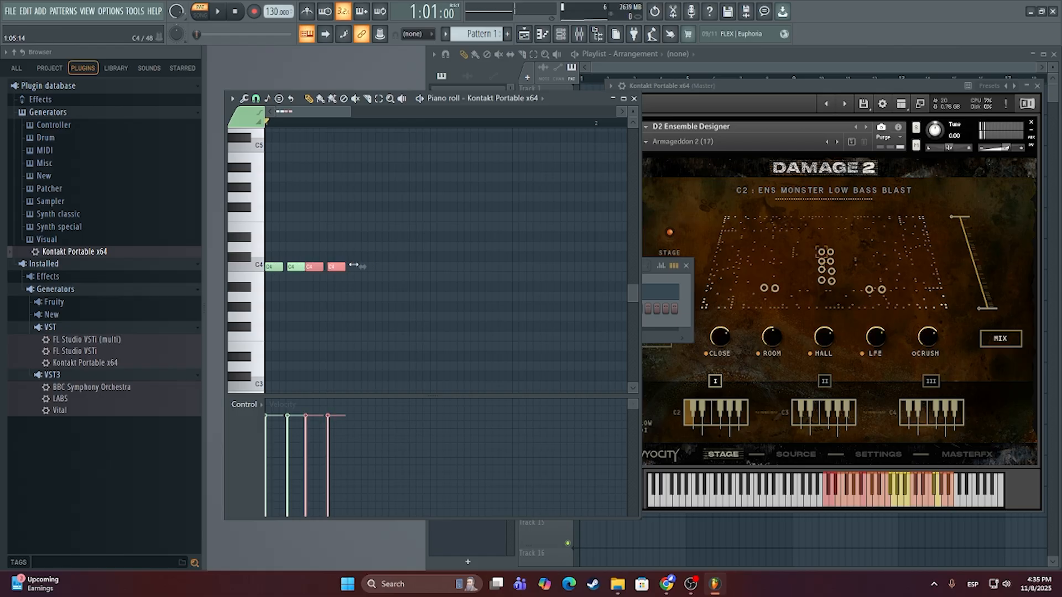
{"action": "scroll", "coordinate": [289, 279], "scroll_direction": "up", "scroll_amount": 5}
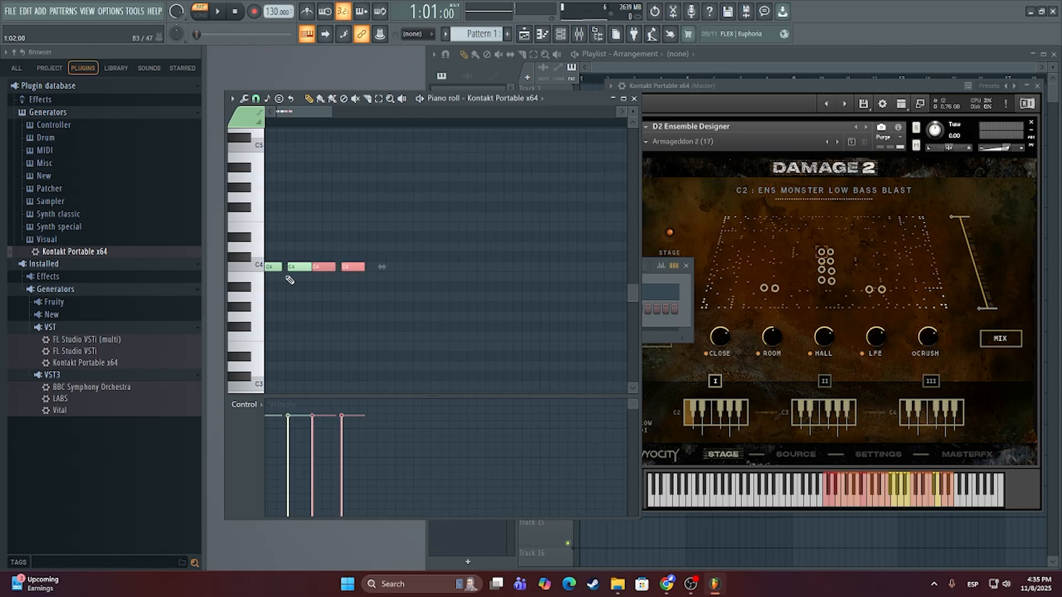
{"action": "scroll", "coordinate": [437, 268], "scroll_direction": "down", "scroll_amount": 5}
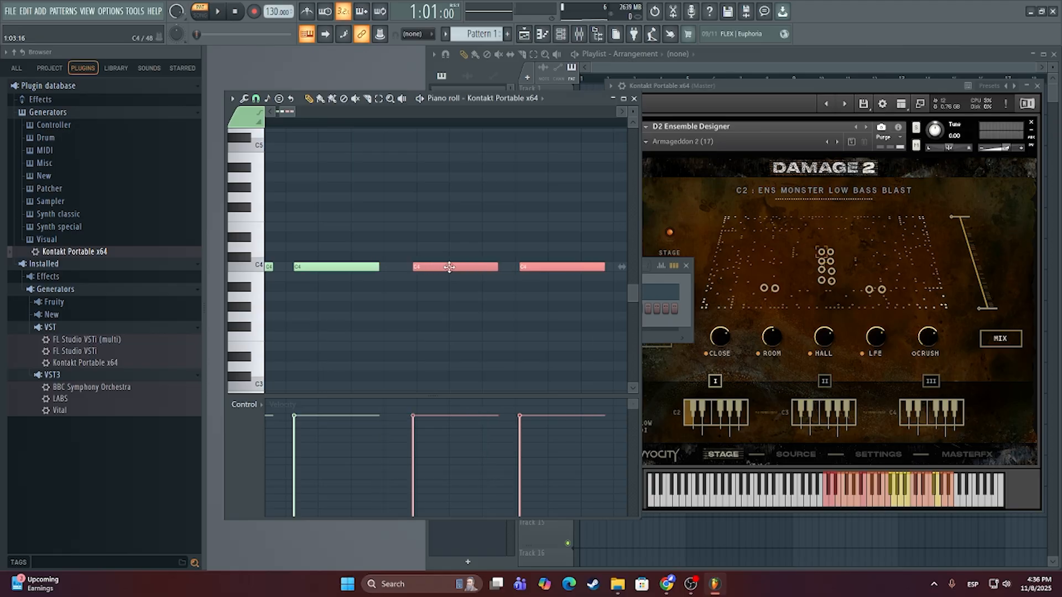
{"action": "key", "text": "space"}
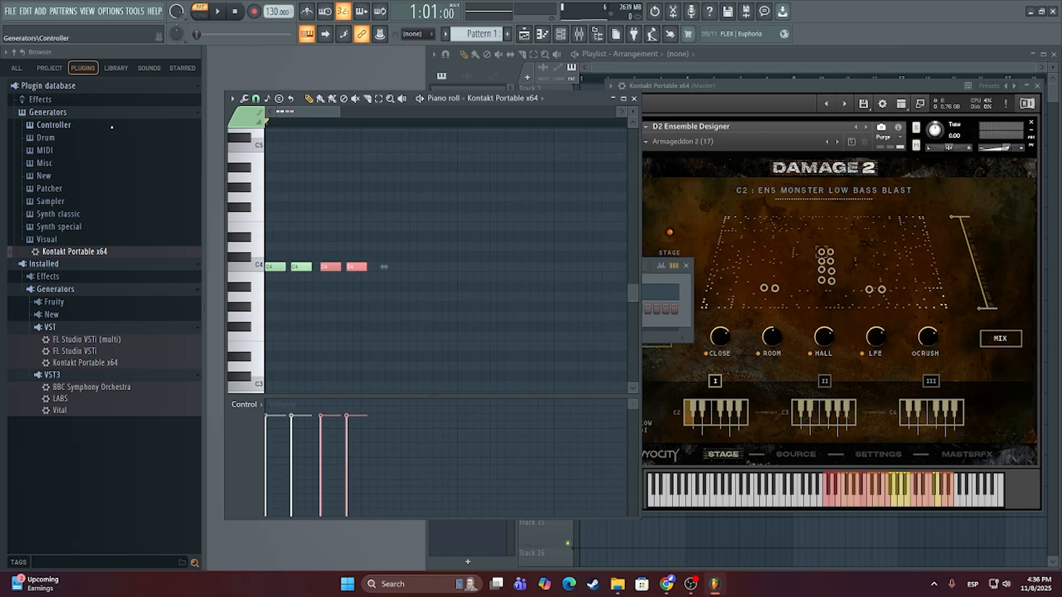
{"action": "key", "text": "space"}
Step: Duplicate the second pair of C4 notes, delete the last copy so that five notes remain, and play the pattern
{"action": "key", "text": "ctrl+b"}
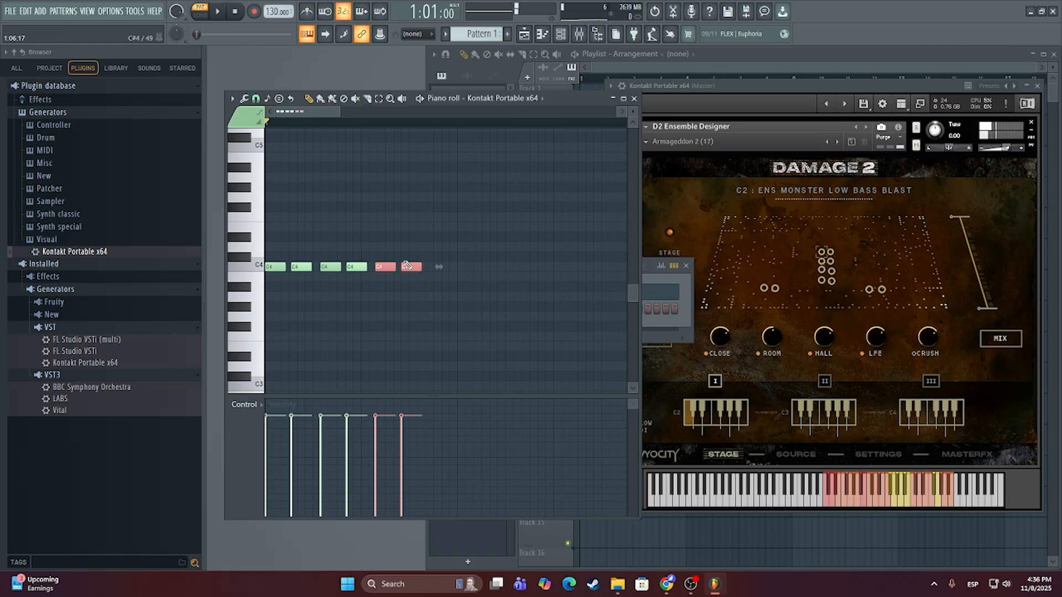
{"action": "right_click", "coordinate": [413, 268]}
{"action": "key", "text": "space"}
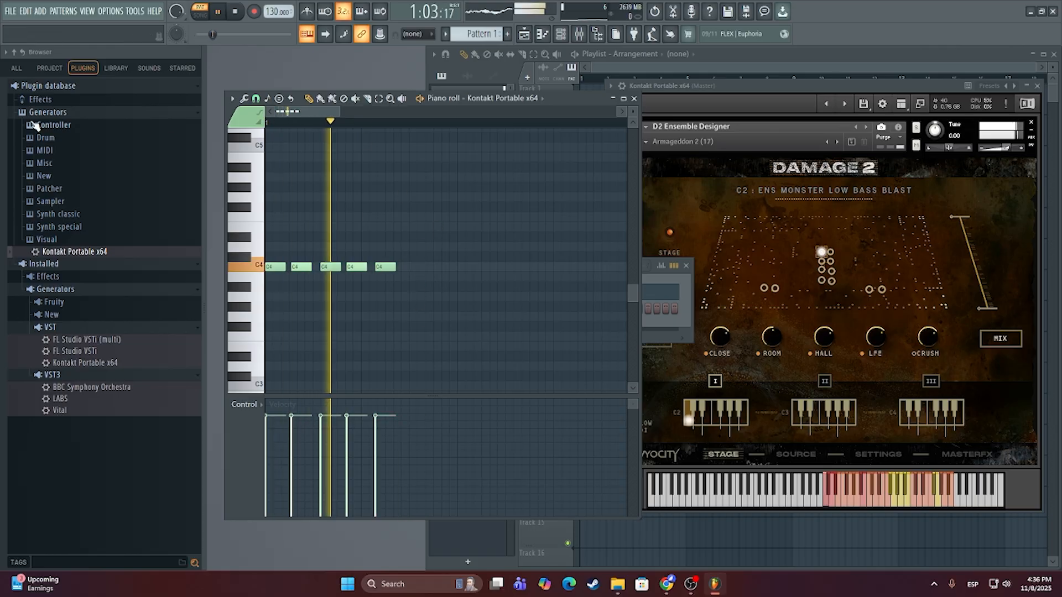
{"action": "key", "text": "space"}
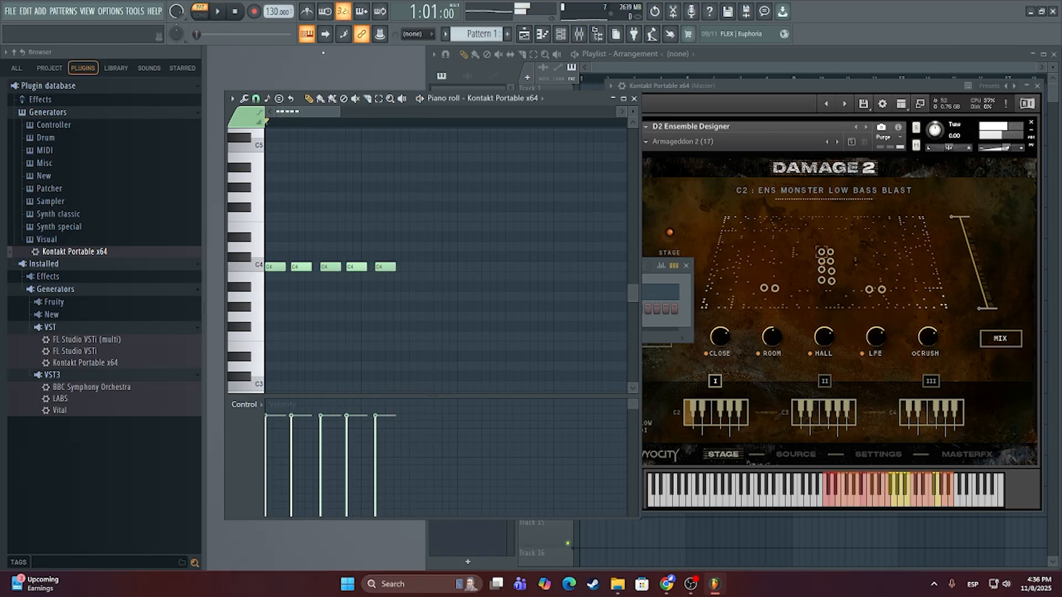
Step: Change the piano roll's snap to 1/2 step and play the pattern of five C4 notes
{"action": "left_click", "coordinate": [257, 100]}
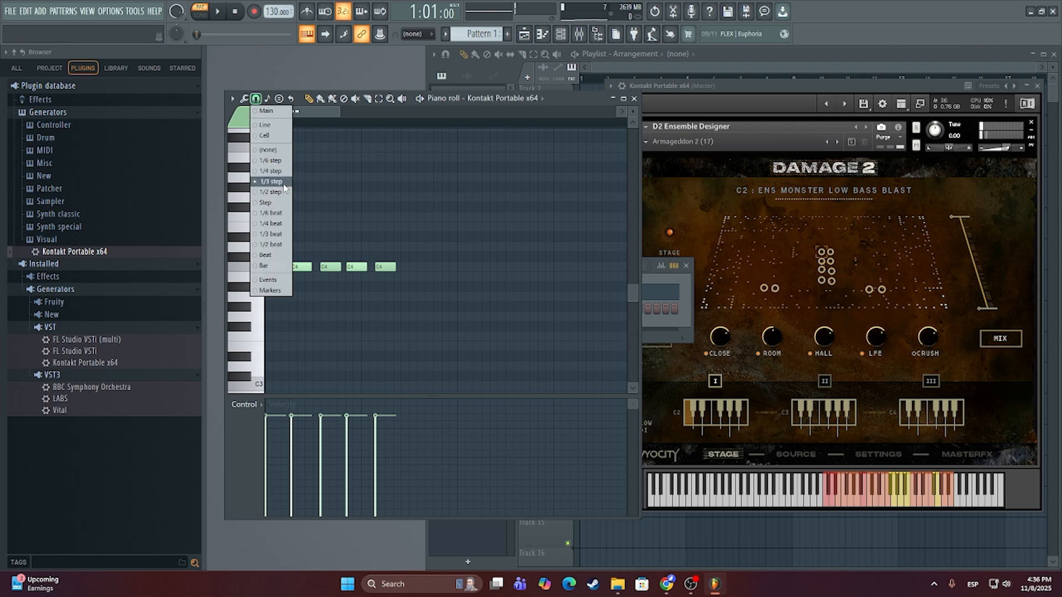
{"action": "left_click", "coordinate": [268, 192]}
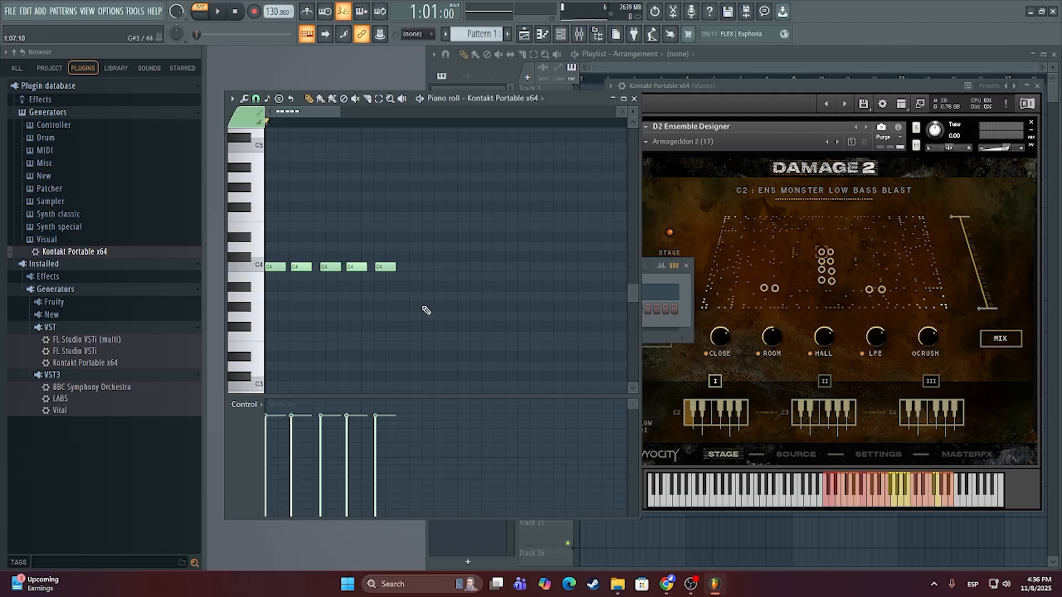
{"action": "scroll", "coordinate": [325, 292], "scroll_direction": "up", "scroll_amount": 3}
{"action": "scroll", "coordinate": [324, 310], "scroll_direction": "down", "scroll_amount": 3}
{"action": "scroll", "coordinate": [306, 315], "scroll_direction": "up", "scroll_amount": 5}
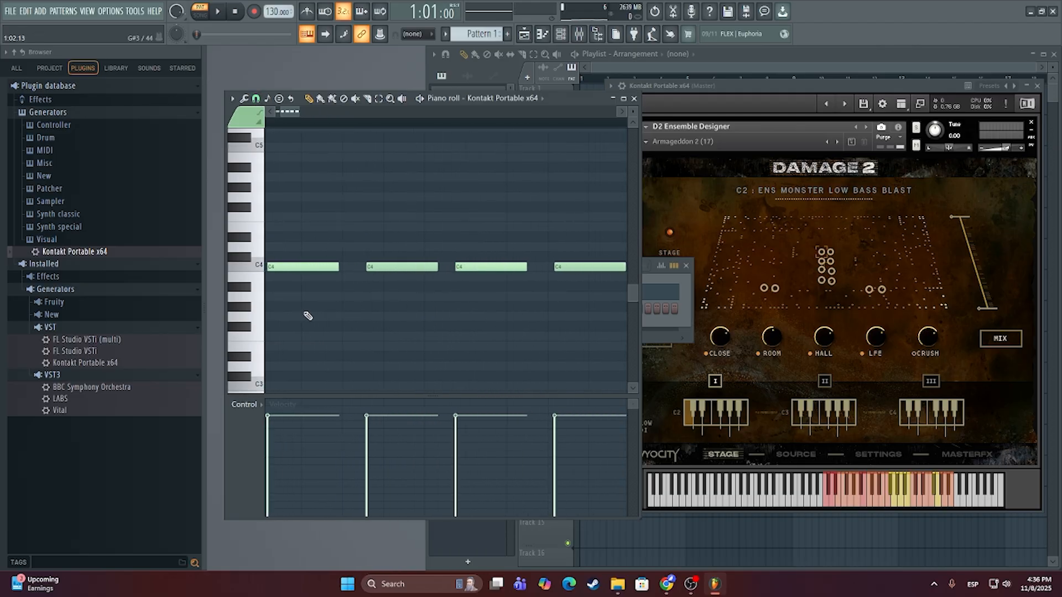
{"action": "scroll", "coordinate": [308, 315], "scroll_direction": "down", "scroll_amount": 3}
{"action": "left_click", "coordinate": [334, 268]}
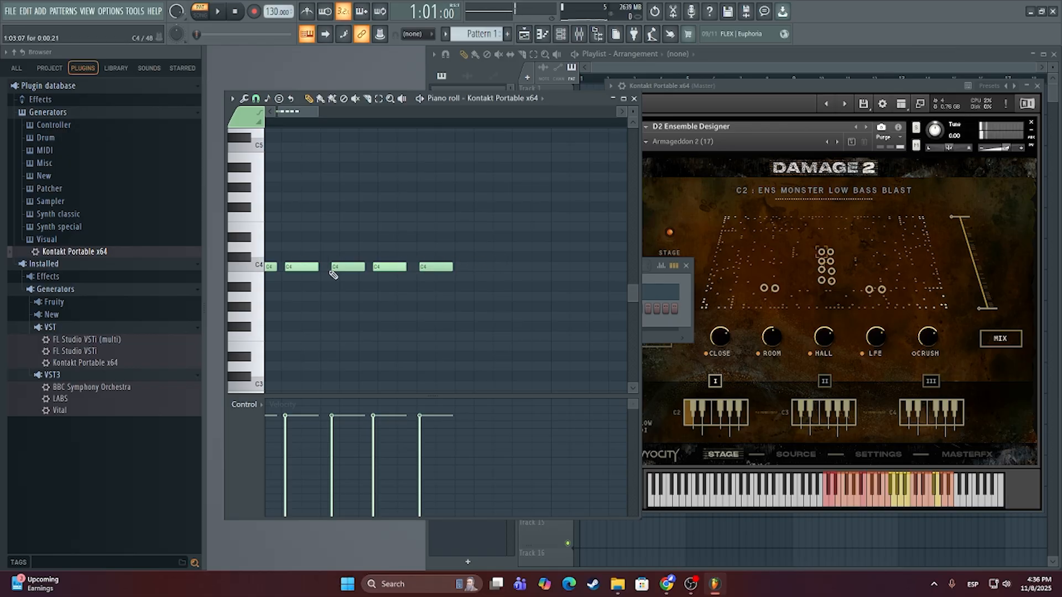
{"action": "left_click_drag", "start_coordinate": [317, 299], "coordinate": [481, 303]}
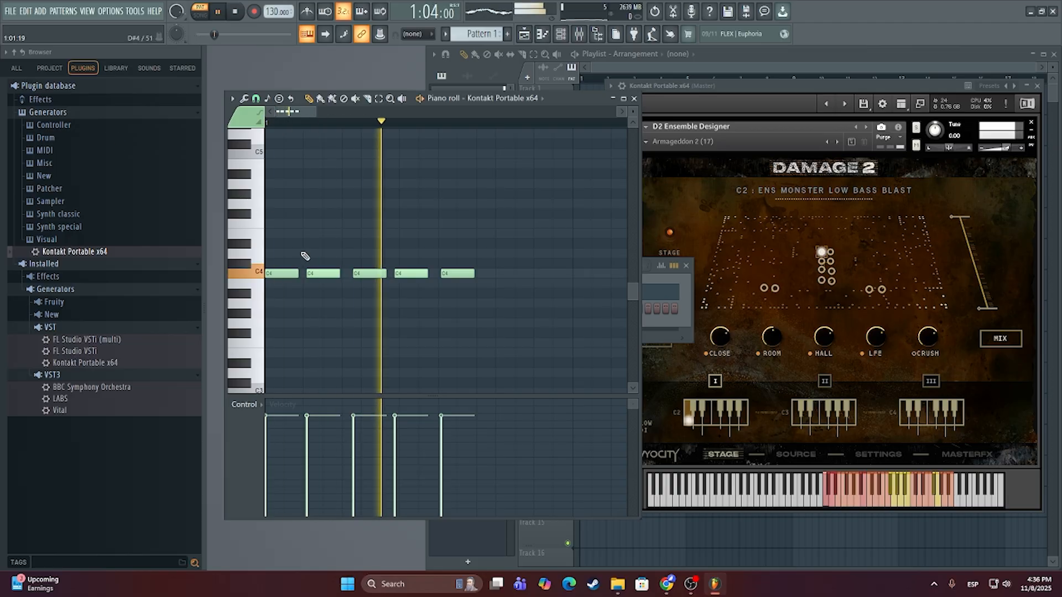
Step: Reduce the pattern to four C4 notes, with the second one starting at 1:02:19
{"action": "left_click", "coordinate": [338, 274]}
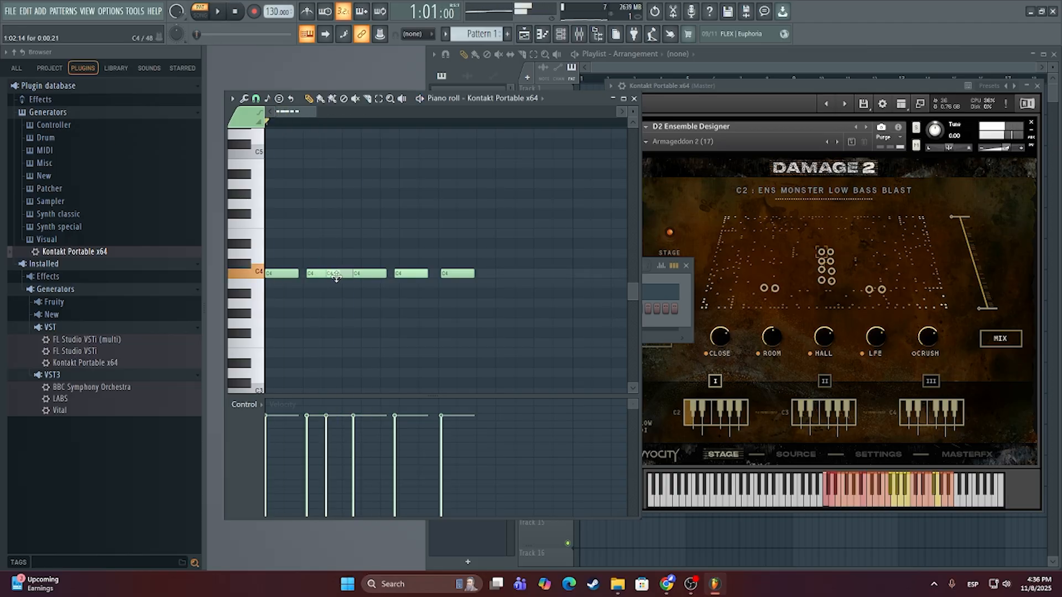
{"action": "right_click", "coordinate": [336, 275]}
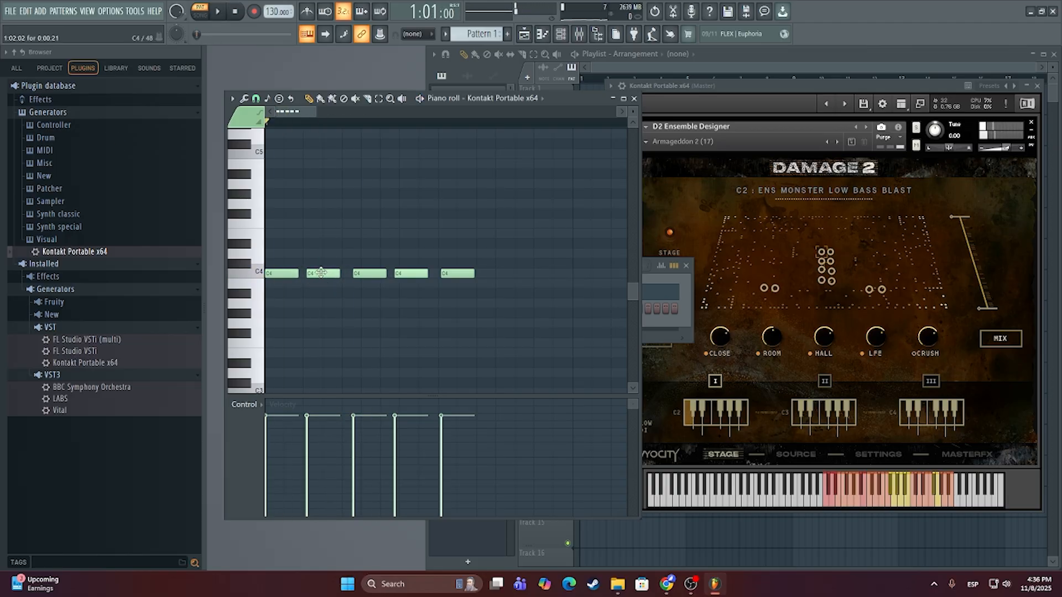
{"action": "left_click_drag", "start_coordinate": [321, 273], "coordinate": [343, 277]}
{"action": "right_click", "coordinate": [338, 273]}
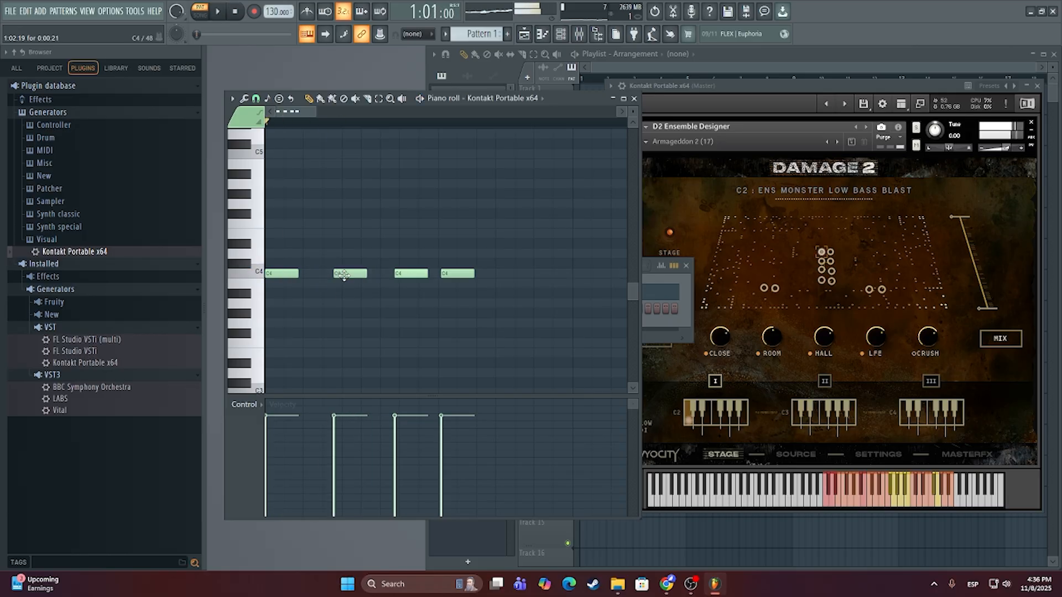
Step: Set the piano roll's snap to 1/6 step and move the second C4 note earlier, to 1:02:03
{"action": "left_click", "coordinate": [255, 98]}
{"action": "left_click", "coordinate": [271, 160]}
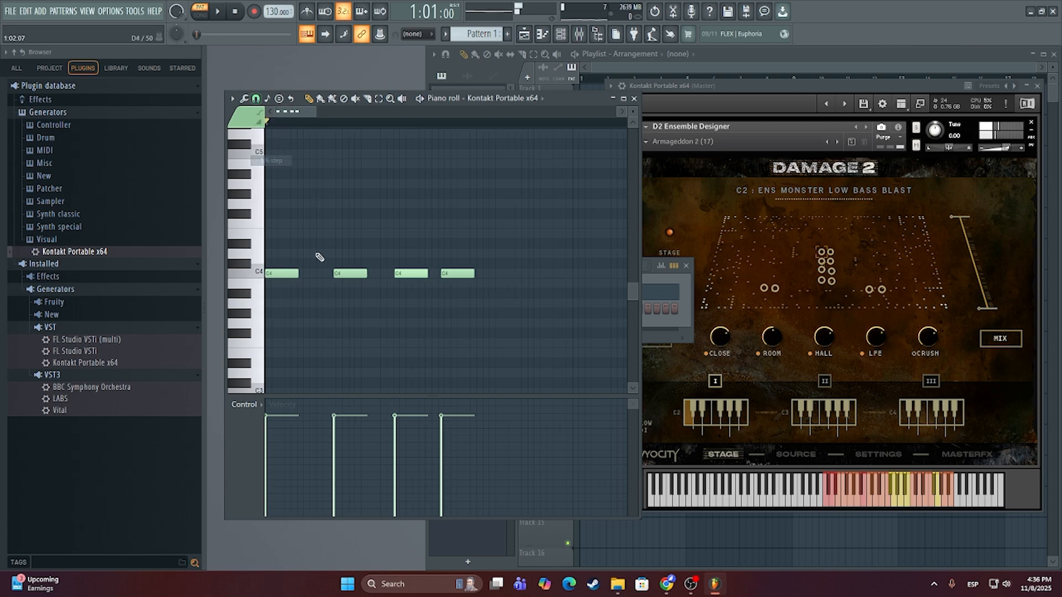
{"action": "left_click_drag", "start_coordinate": [349, 274], "coordinate": [320, 272]}
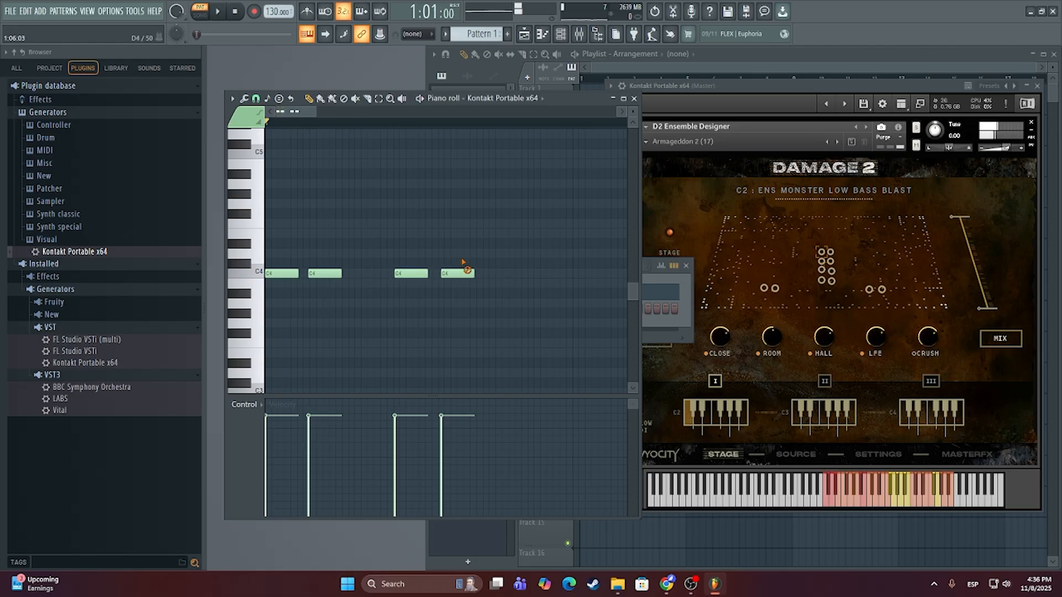
Step: Replace the last two C4 notes with a duplicate of the first two, shifted slightly later, and play the pattern
{"action": "right_click", "coordinate": [465, 272]}
{"action": "right_click", "coordinate": [412, 272]}
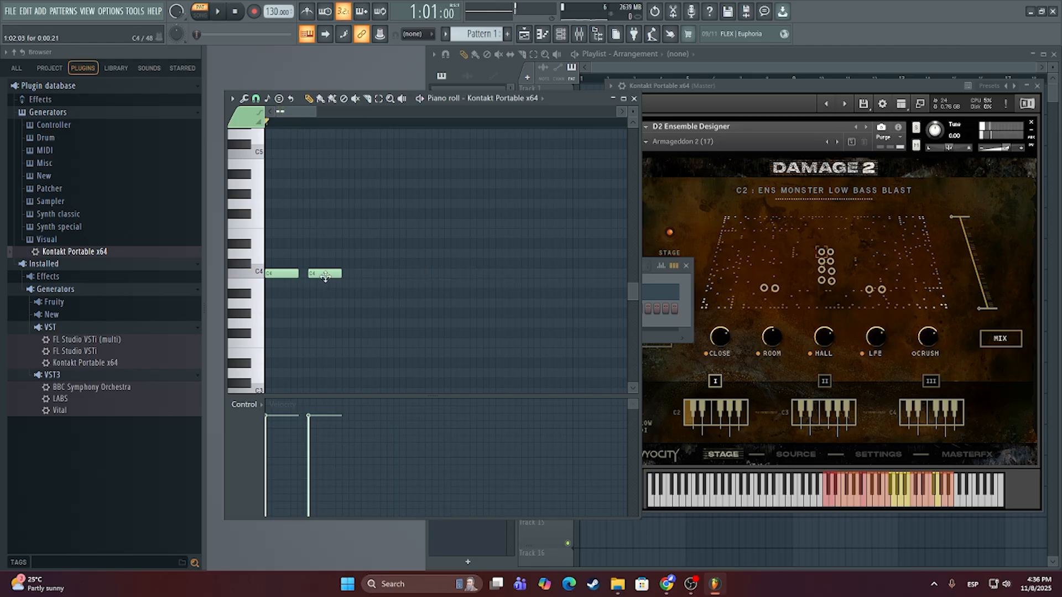
{"action": "key", "text": "ctrl+b"}
{"action": "left_click_drag", "start_coordinate": [354, 274], "coordinate": [366, 275]}
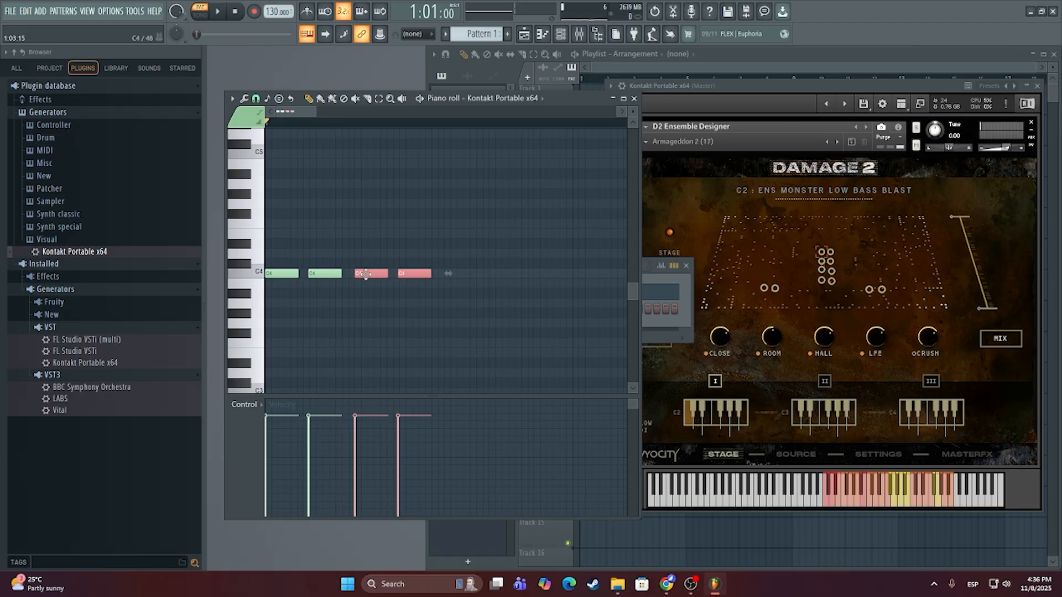
{"action": "key", "text": "space"}
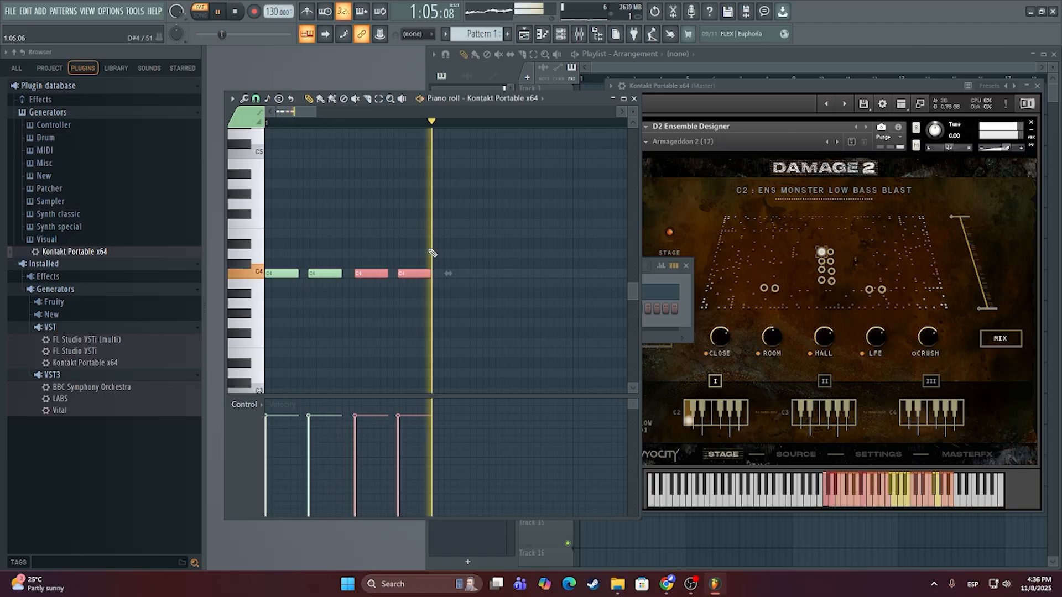
{"action": "key", "text": "space"}
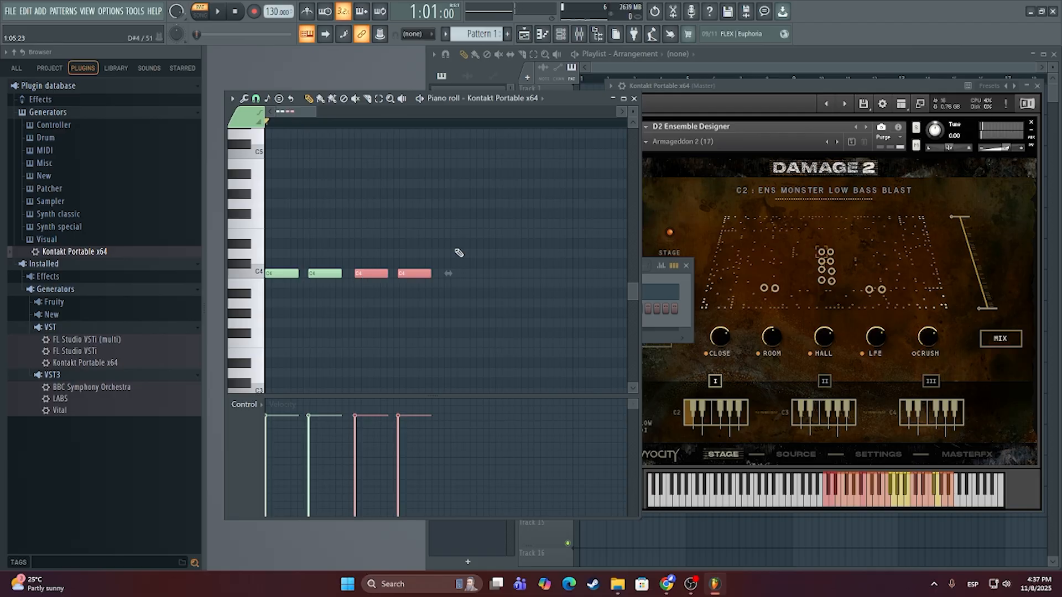
Step: Delete all the C4 notes so that the pattern is empty
{"action": "right_click", "coordinate": [415, 273]}
{"action": "right_click", "coordinate": [371, 274]}
{"action": "right_click", "coordinate": [325, 274]}
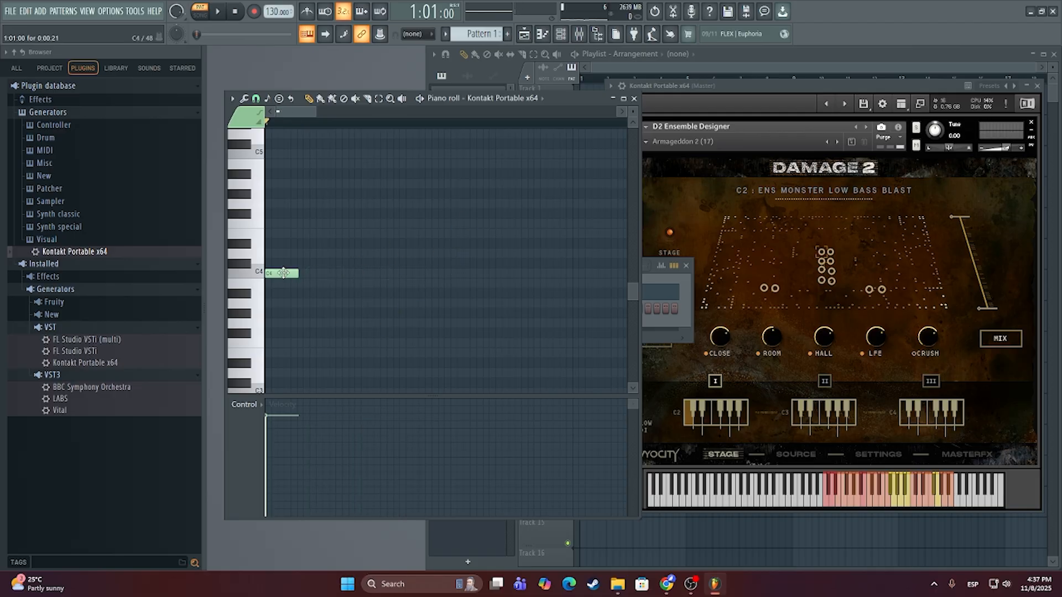
{"action": "scroll", "coordinate": [287, 292], "scroll_direction": "up", "scroll_amount": 3}
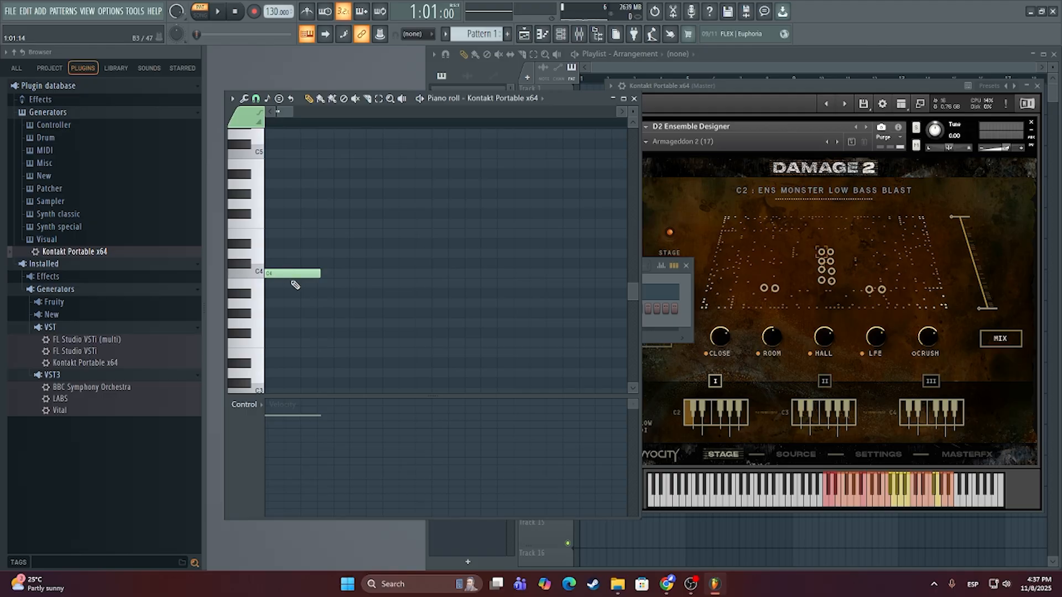
{"action": "right_click", "coordinate": [286, 272]}
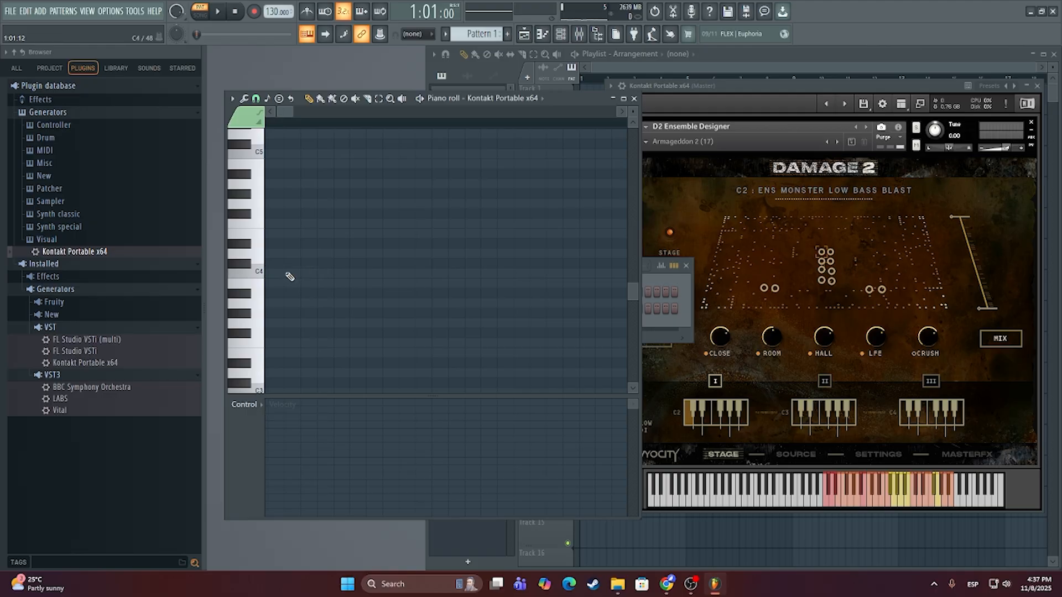
Step: Place a single C4 note at the very start of the pattern
{"action": "scroll", "coordinate": [290, 277], "scroll_direction": "down", "scroll_amount": 4}
{"action": "scroll", "coordinate": [291, 271], "scroll_direction": "down", "scroll_amount": 4, "text": "ctrl"}
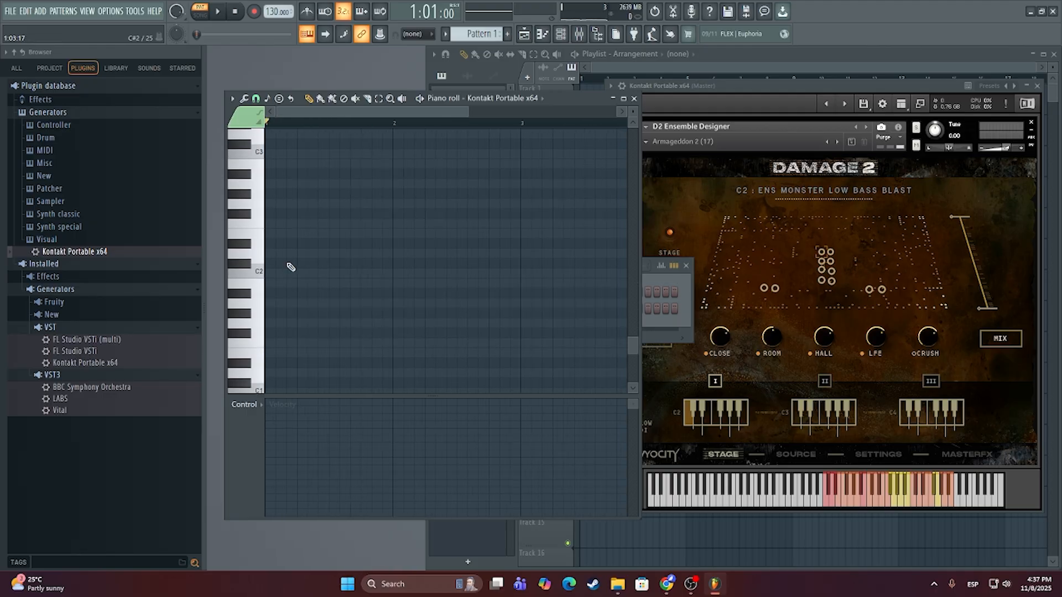
{"action": "scroll", "coordinate": [290, 270], "scroll_direction": "up", "scroll_amount": 3}
{"action": "mouse_move", "coordinate": [282, 380]}
{"action": "left_mouse_down"}
{"action": "mouse_move", "coordinate": [268, 379]}
{"action": "mouse_move", "coordinate": [257, 146]}
{"action": "left_mouse_up"}
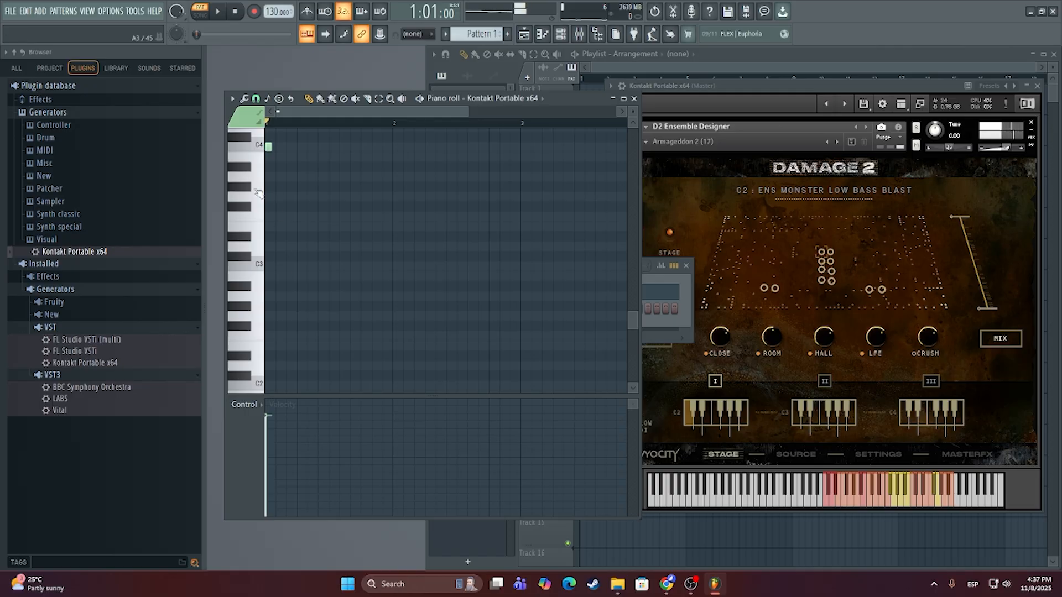
{"action": "scroll", "coordinate": [285, 180], "scroll_direction": "up", "scroll_amount": 5}
{"action": "left_click_drag", "start_coordinate": [344, 177], "coordinate": [562, 290]}
{"action": "scroll", "coordinate": [336, 291], "scroll_direction": "up", "scroll_amount": 3}
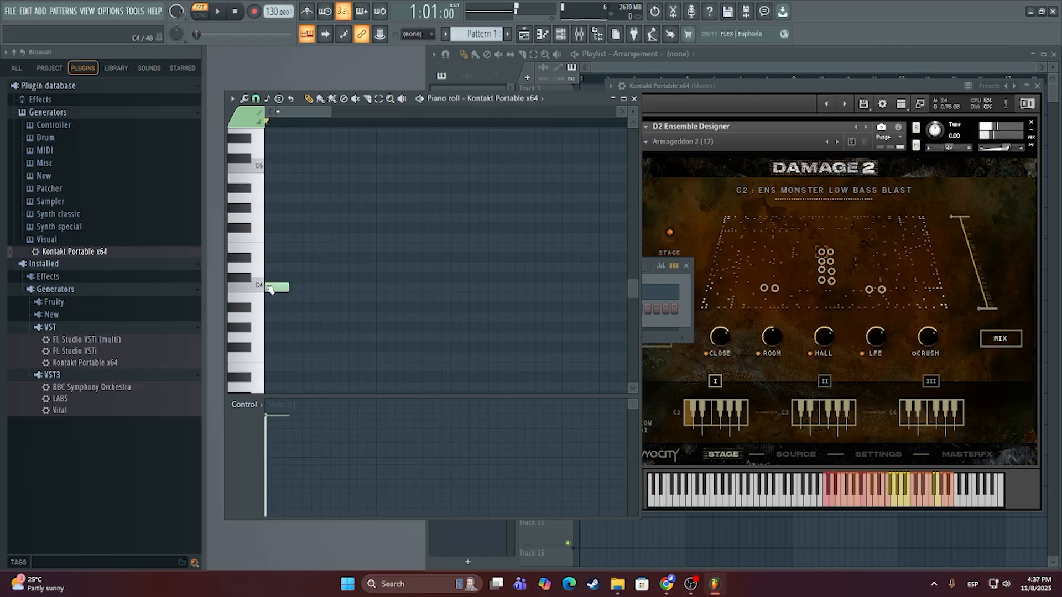
Step: Duplicate the C4 note, move the copy to 1:02:01 to leave a small gap, and play the pattern
{"action": "left_click", "coordinate": [302, 287]}
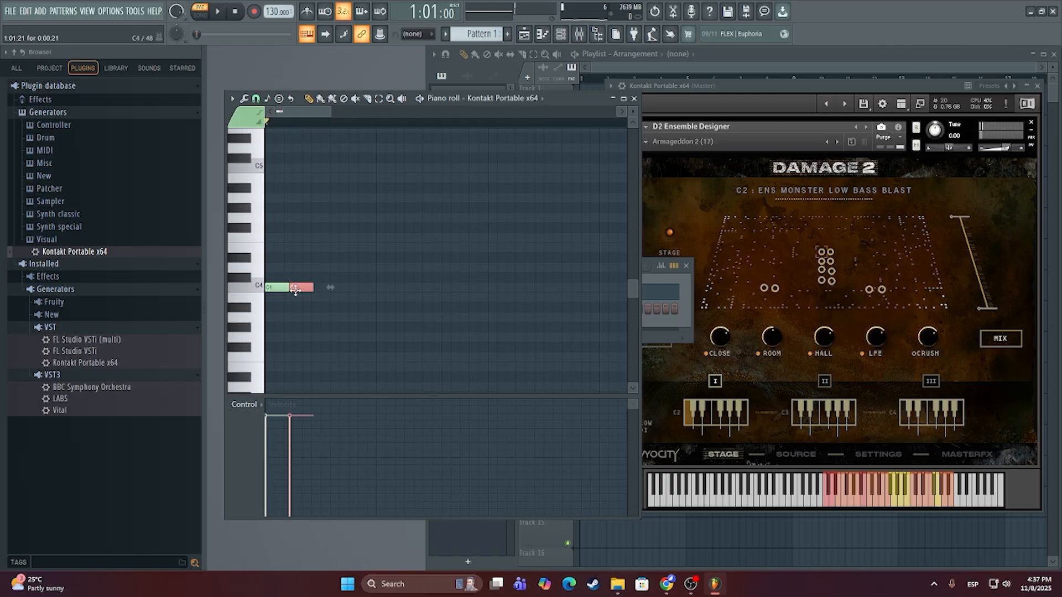
{"action": "left_click_drag", "start_coordinate": [298, 292], "coordinate": [388, 316]}
{"action": "scroll", "coordinate": [295, 304], "scroll_direction": "up", "scroll_amount": 3}
{"action": "key", "text": "space"}
{"action": "key", "text": "space"}
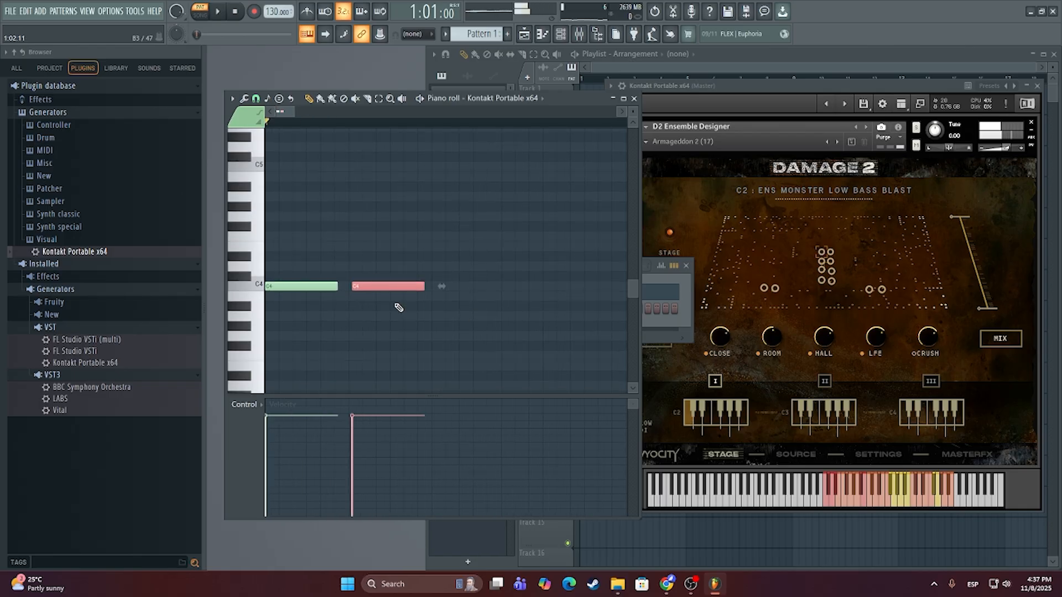
Step: Duplicate both C4 notes, shift the two copies slightly later to keep the same gap, and play the pattern
{"action": "key", "text": "ctrl+d"}
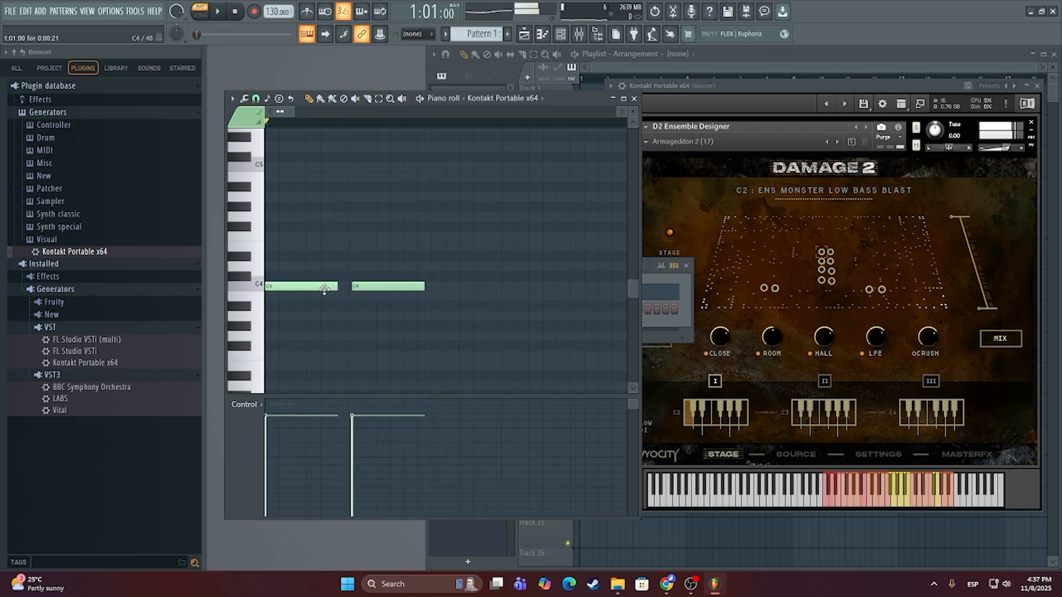
{"action": "key", "text": "ctrl+b"}
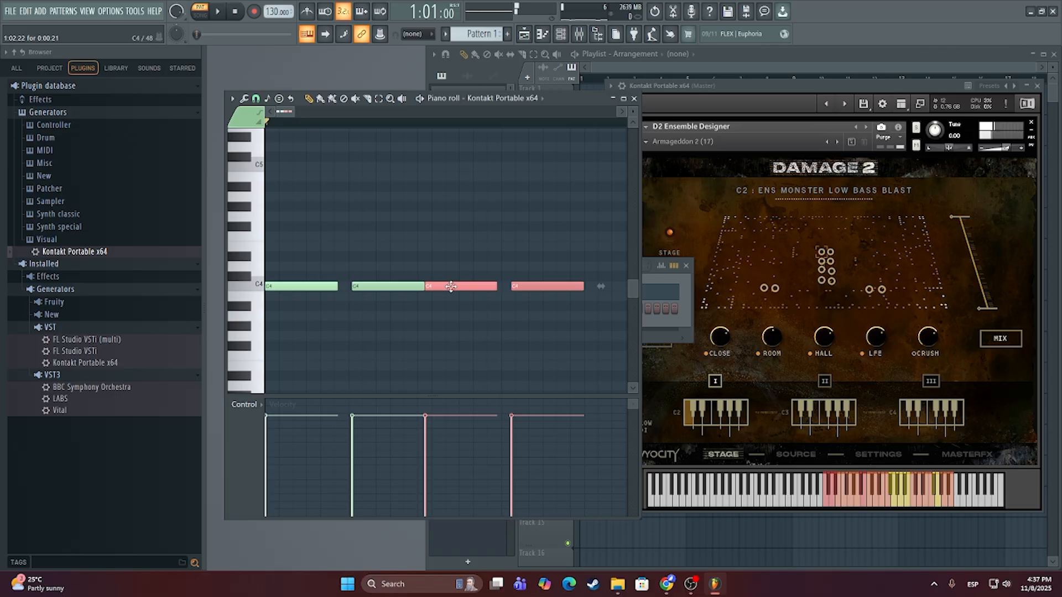
{"action": "left_click_drag", "start_coordinate": [456, 286], "coordinate": [462, 286]}
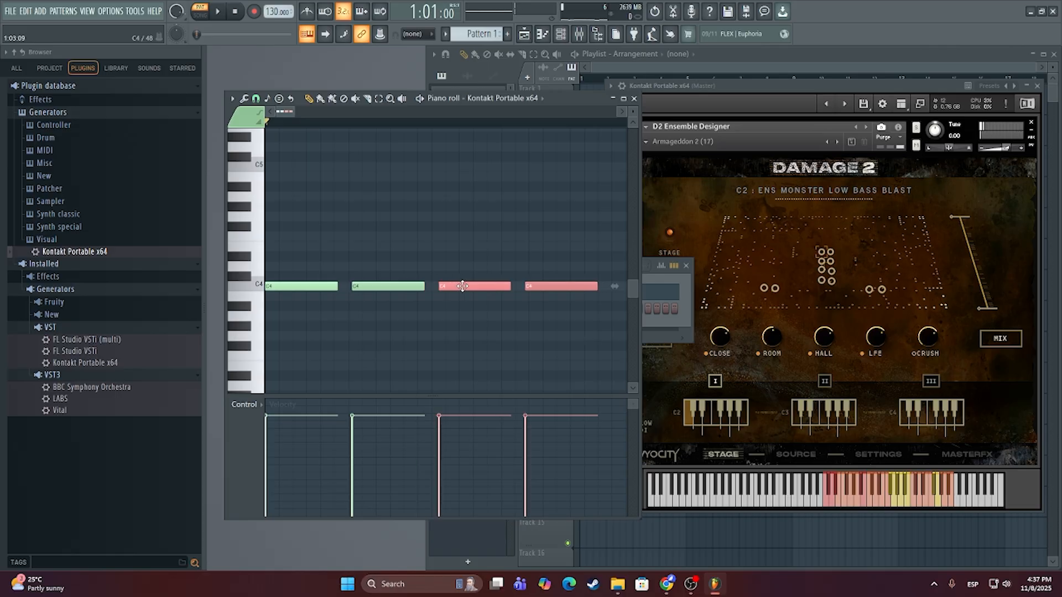
{"action": "key", "text": "space"}
{"action": "key", "text": "space"}
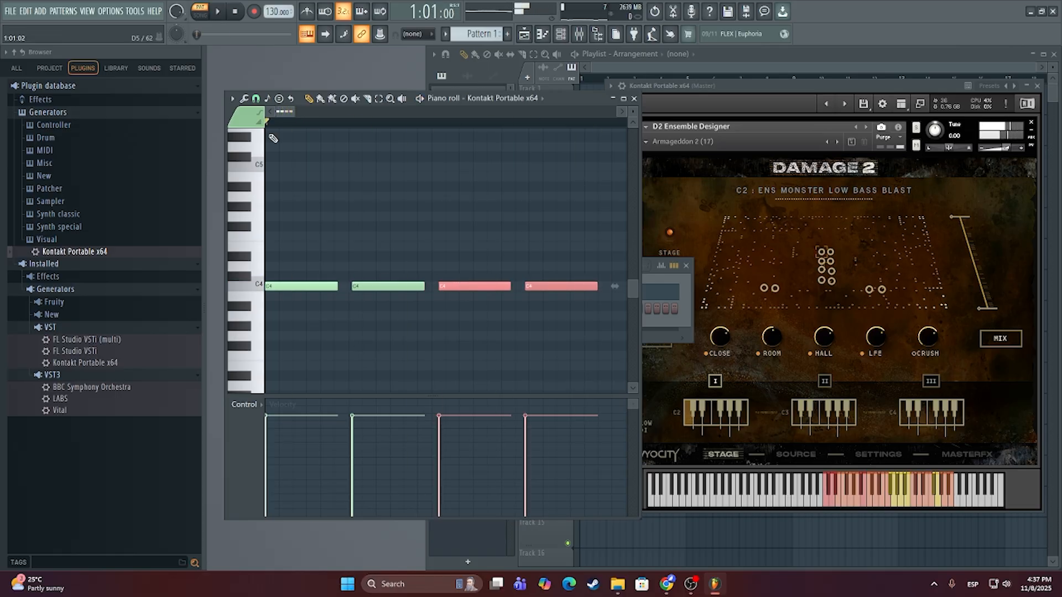
Step: Try other snap settings, return to 1/6 step, and shift the last three C4 notes later to widen the gaps
{"action": "left_click", "coordinate": [255, 98]}
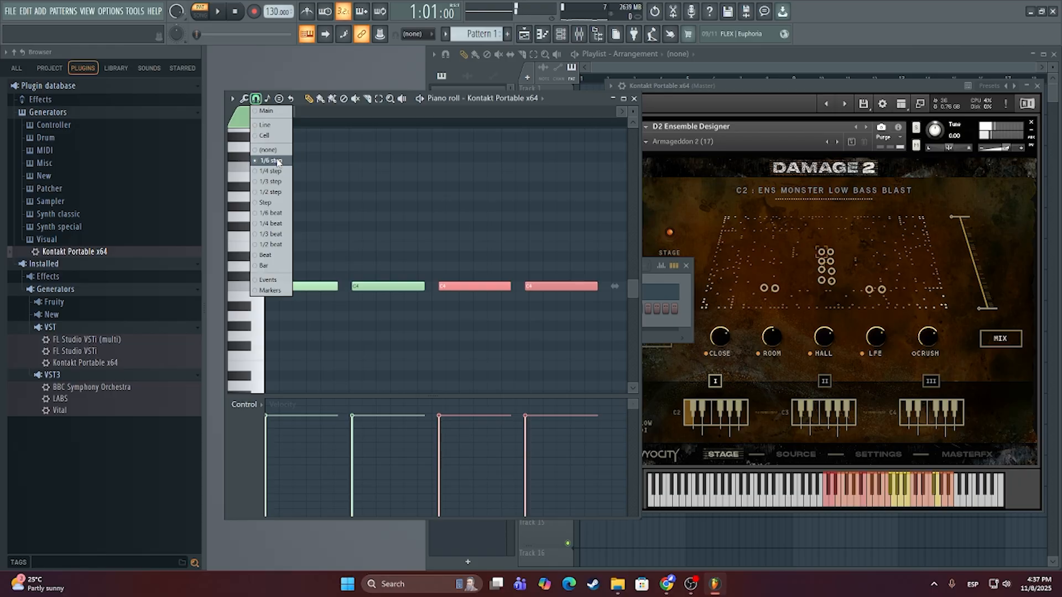
{"action": "left_click", "coordinate": [275, 216]}
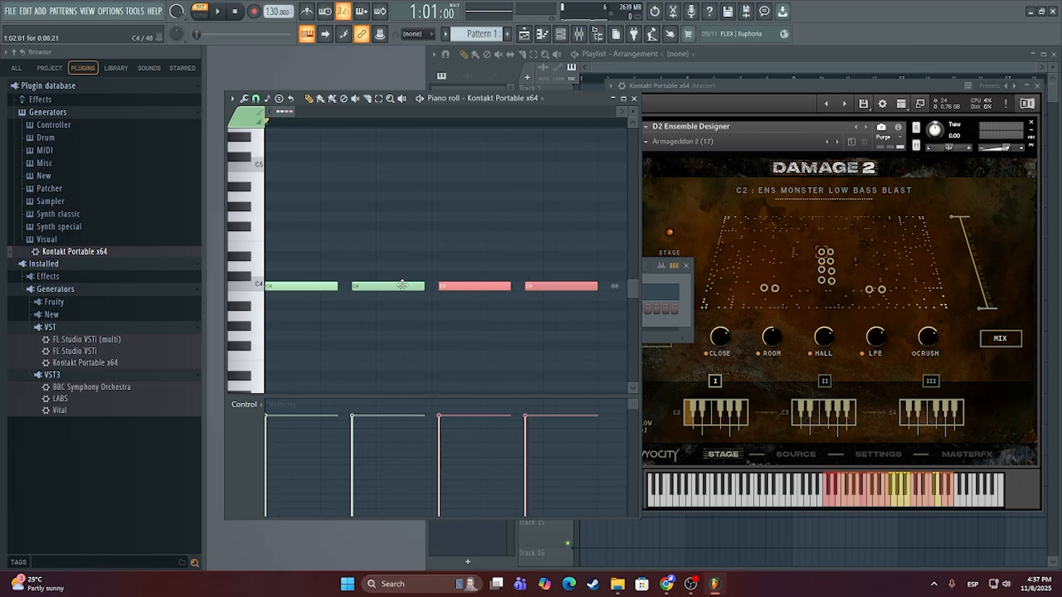
{"action": "mouse_move", "coordinate": [467, 286]}
{"action": "left_mouse_down"}
{"action": "mouse_move", "coordinate": [538, 294]}
{"action": "mouse_move", "coordinate": [486, 293]}
{"action": "left_mouse_up"}
{"action": "left_click", "coordinate": [255, 98]}
{"action": "left_click", "coordinate": [267, 203]}
{"action": "left_click", "coordinate": [256, 98]}
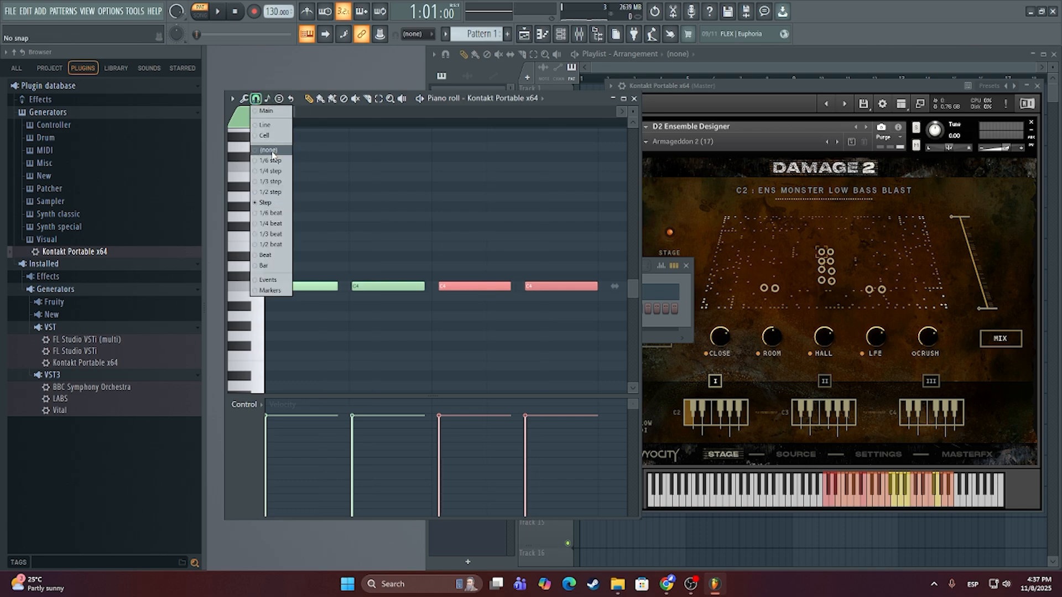
{"action": "left_click", "coordinate": [274, 171]}
{"action": "left_click_drag", "start_coordinate": [463, 289], "coordinate": [492, 288]}
{"action": "left_click_drag", "start_coordinate": [377, 287], "coordinate": [388, 286]}
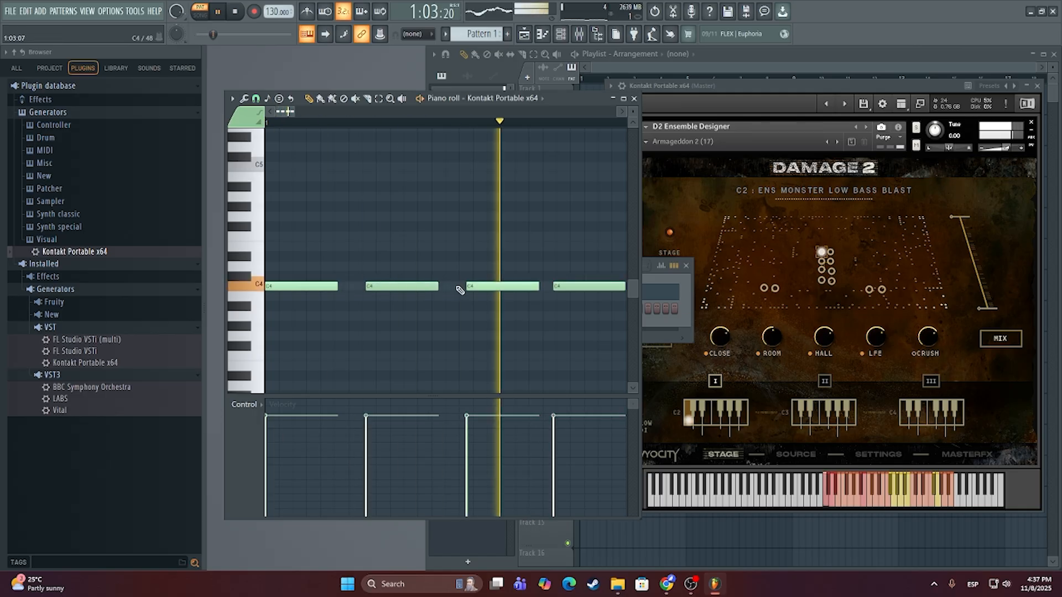
Step: Place the second C4 note at 1:02:01, the third at 1:03:02 and the fourth at 1:04:03, deleting the extra note, and play the pattern
{"action": "scroll", "coordinate": [465, 291], "scroll_direction": "down", "scroll_amount": 2}
{"action": "scroll", "coordinate": [465, 293], "scroll_direction": "down", "scroll_amount": 1}
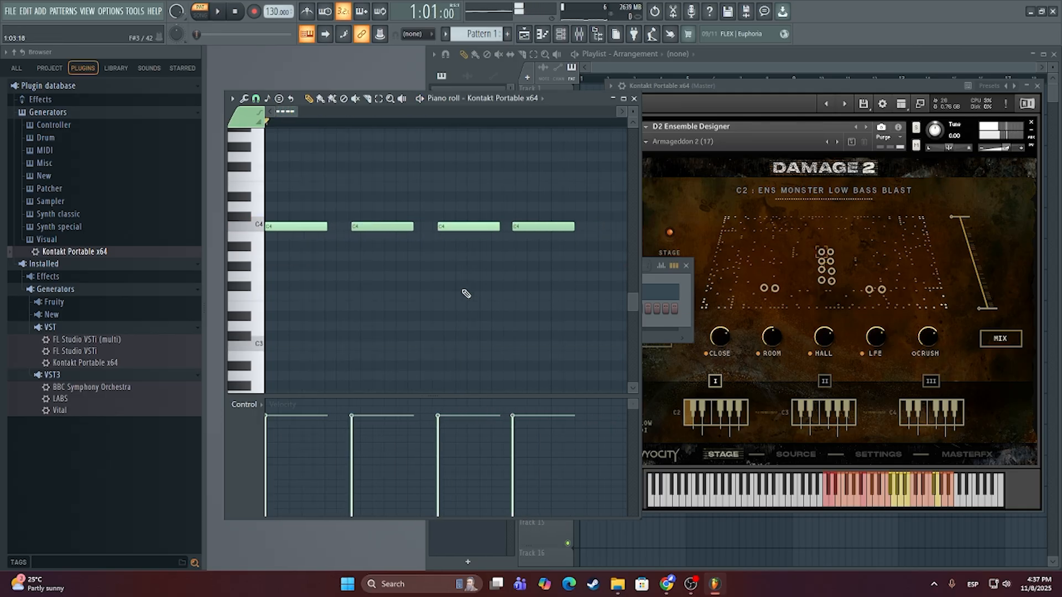
{"action": "left_click_drag", "start_coordinate": [361, 228], "coordinate": [343, 228]}
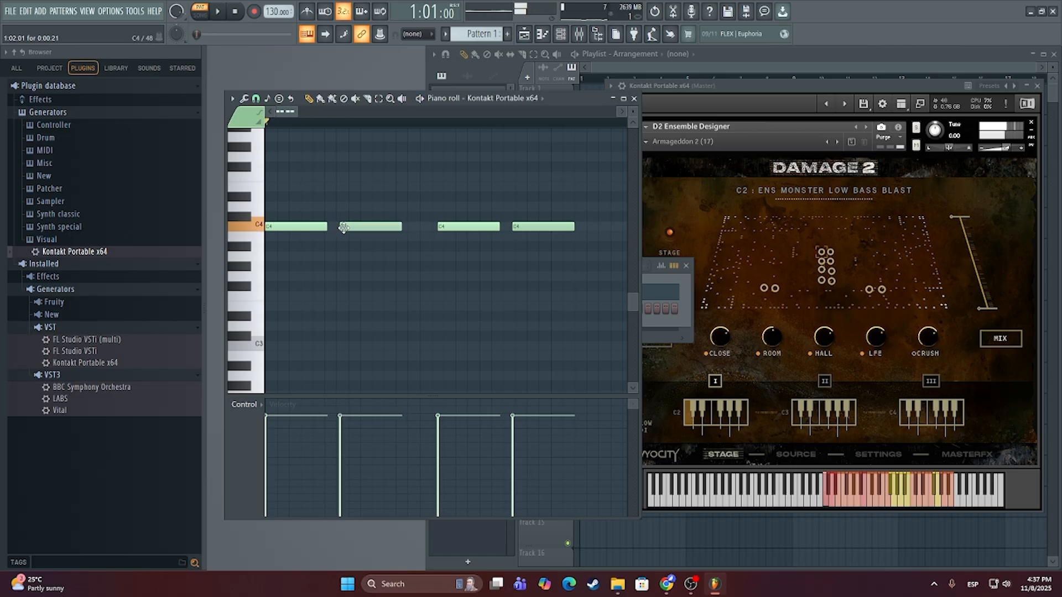
{"action": "left_click_drag", "start_coordinate": [474, 228], "coordinate": [450, 227]}
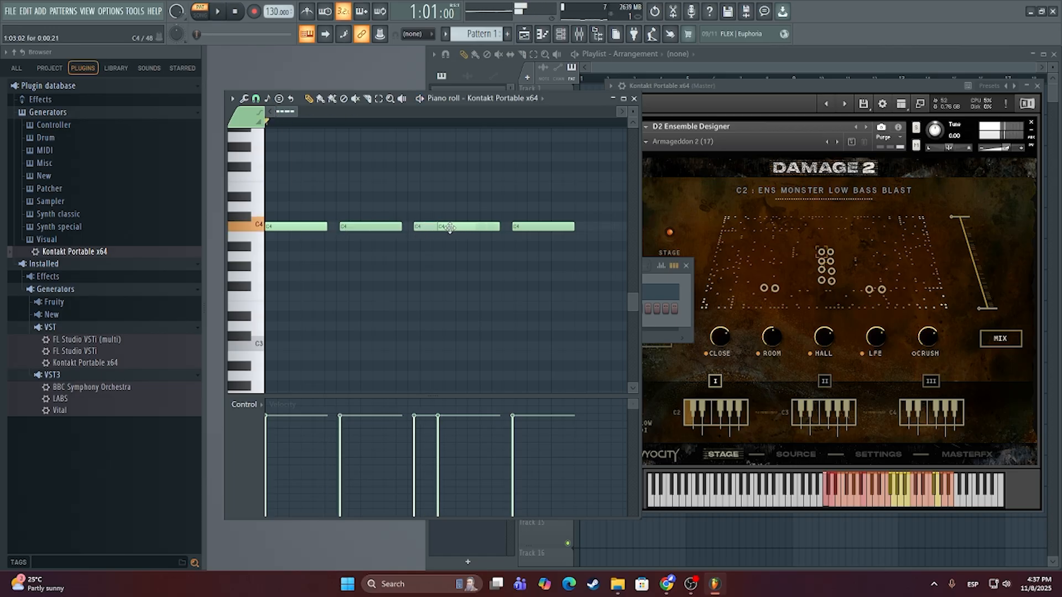
{"action": "right_click", "coordinate": [481, 229]}
{"action": "left_click_drag", "start_coordinate": [550, 229], "coordinate": [526, 230]}
{"action": "key", "text": "space"}
{"action": "key", "text": "space"}
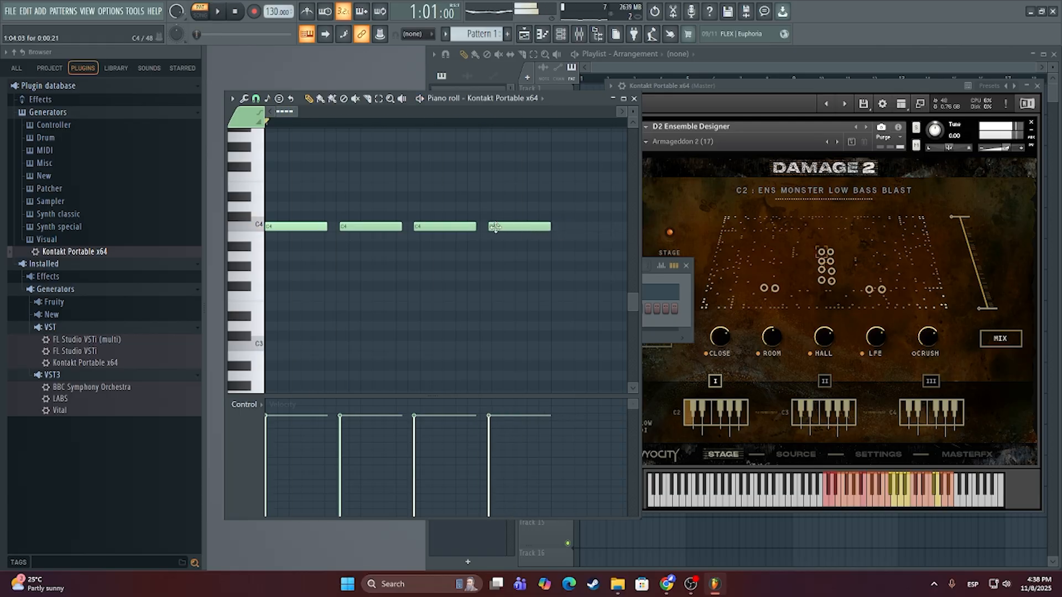
Step: Turn snapping off, shift the second, third and fourth C4 notes slightly earlier to 1:02:00, 1:03:00 and 1:04:00, and play the pattern
{"action": "left_click", "coordinate": [256, 98]}
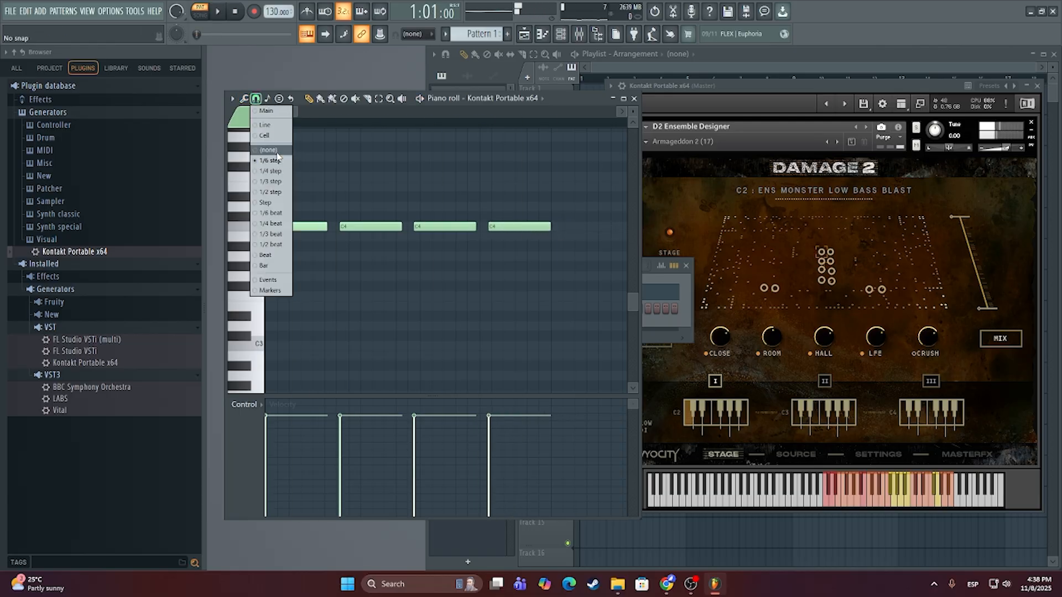
{"action": "left_click", "coordinate": [278, 157]}
{"action": "left_click_drag", "start_coordinate": [366, 227], "coordinate": [362, 226]}
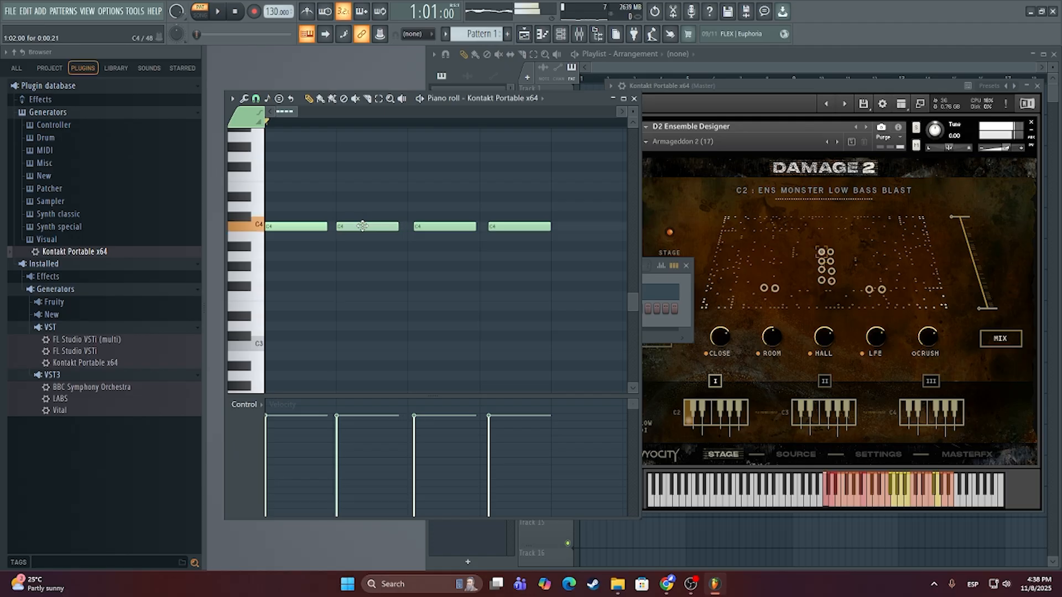
{"action": "key", "text": "space"}
{"action": "key", "text": "space"}
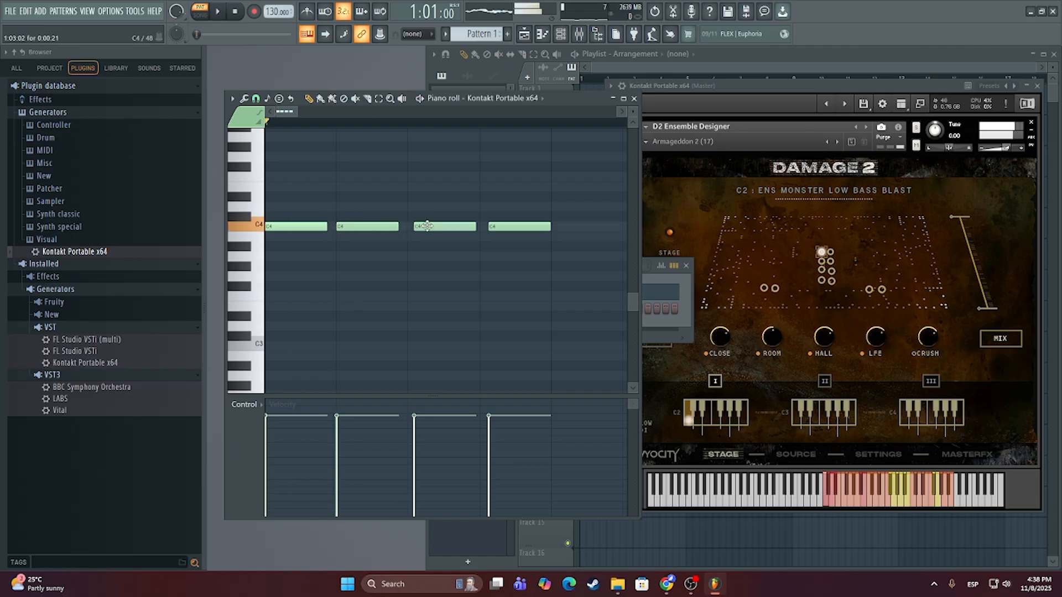
{"action": "left_click_drag", "start_coordinate": [427, 225], "coordinate": [421, 225]}
{"action": "left_click_drag", "start_coordinate": [502, 225], "coordinate": [494, 226]}
{"action": "key", "text": "space"}
{"action": "key", "text": "space"}
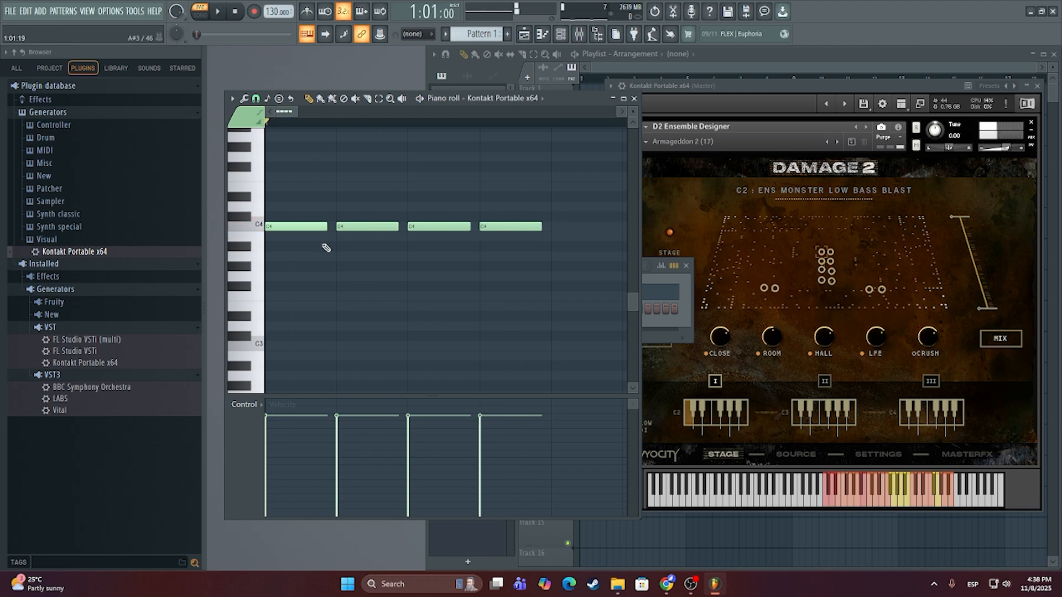
Step: Nudge the second C4 note earlier to 1:01:23 and delete the third and fourth notes
{"action": "scroll", "coordinate": [324, 246], "scroll_direction": "up", "scroll_amount": 1, "text": "ctrl"}
{"action": "left_click_drag", "start_coordinate": [359, 228], "coordinate": [355, 228]}
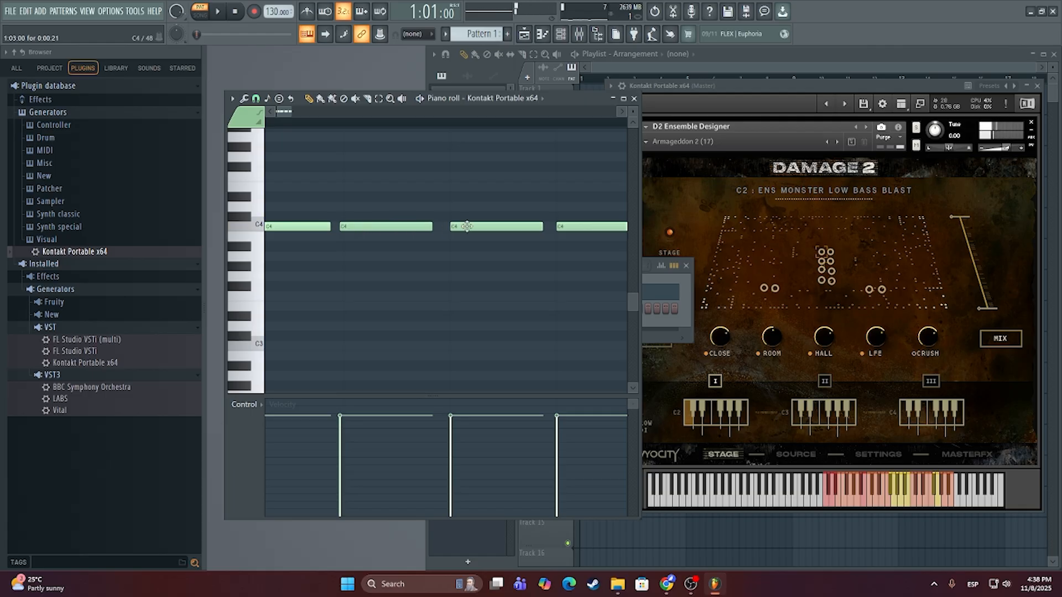
{"action": "right_click", "coordinate": [498, 227]}
{"action": "right_click", "coordinate": [595, 227]}
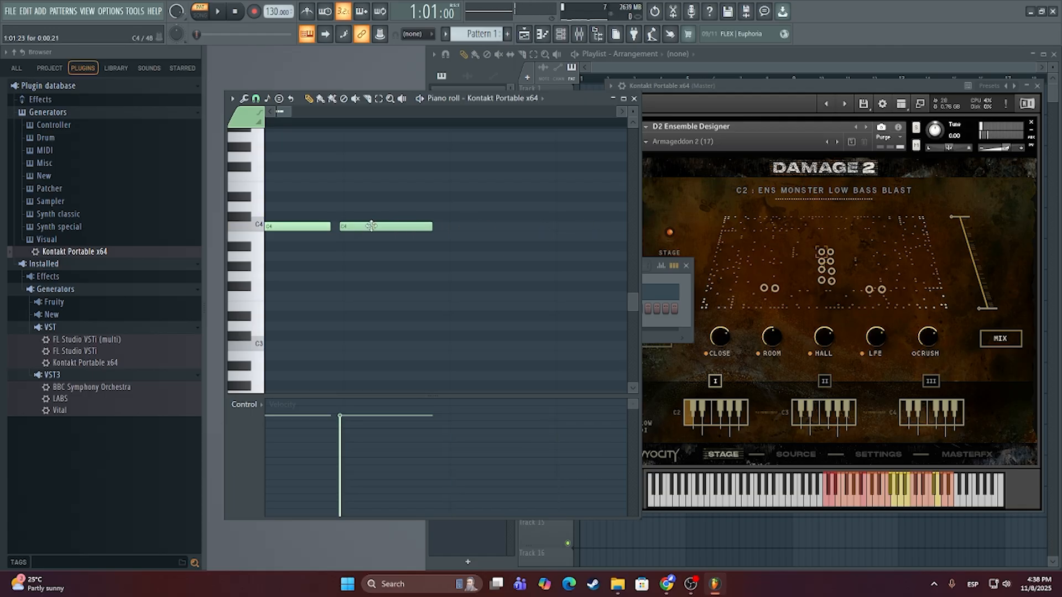
Step: Duplicate the two remaining C4 notes, shift the copies to start at 1:02:22, and play the pattern
{"action": "key", "text": "ctrl+b"}
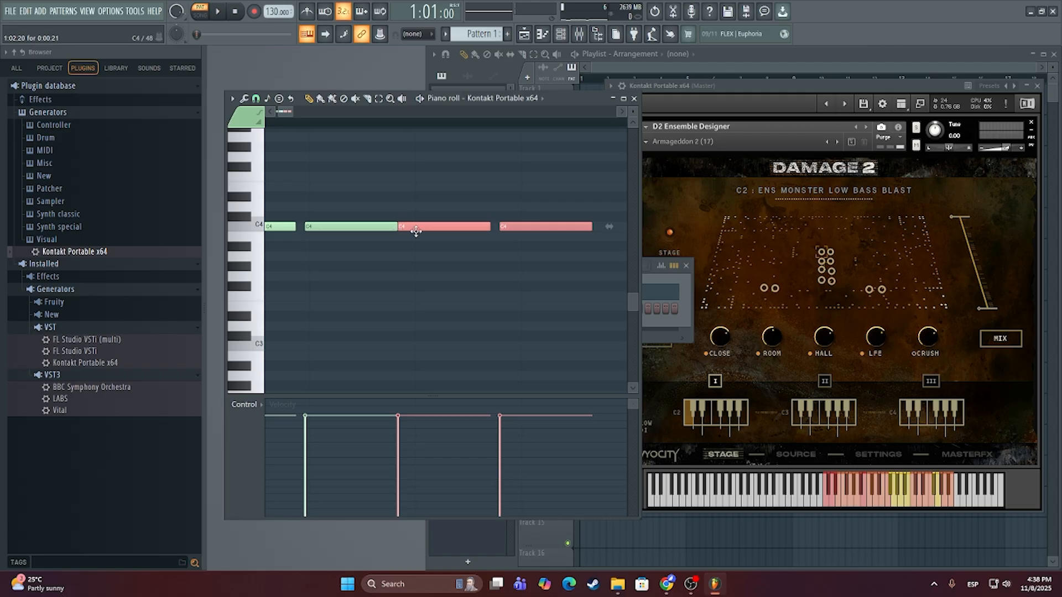
{"action": "left_click_drag", "start_coordinate": [414, 231], "coordinate": [423, 232]}
{"action": "key", "text": "space"}
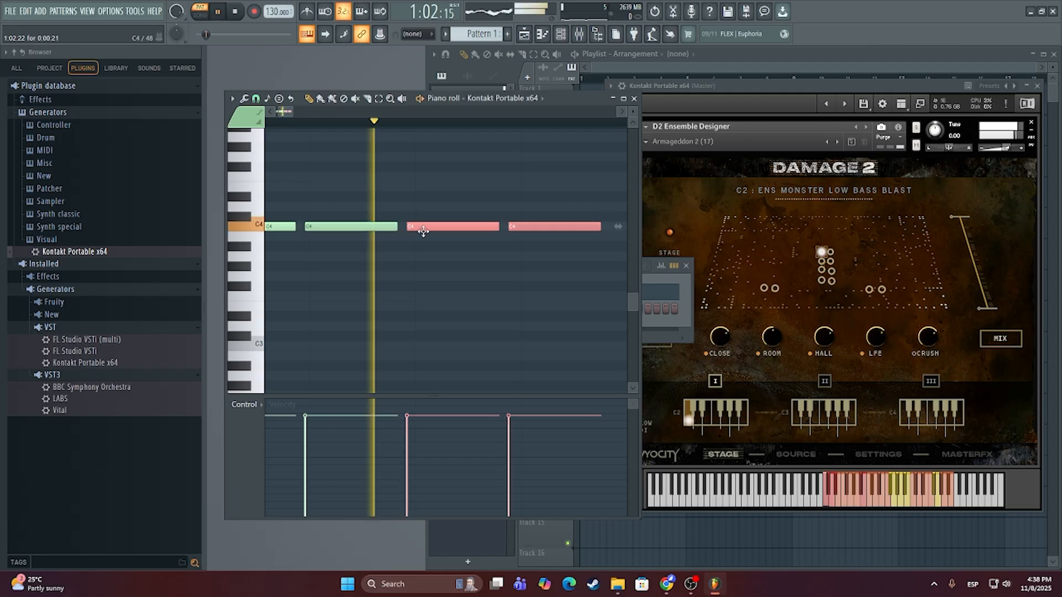
{"action": "key", "text": "space"}
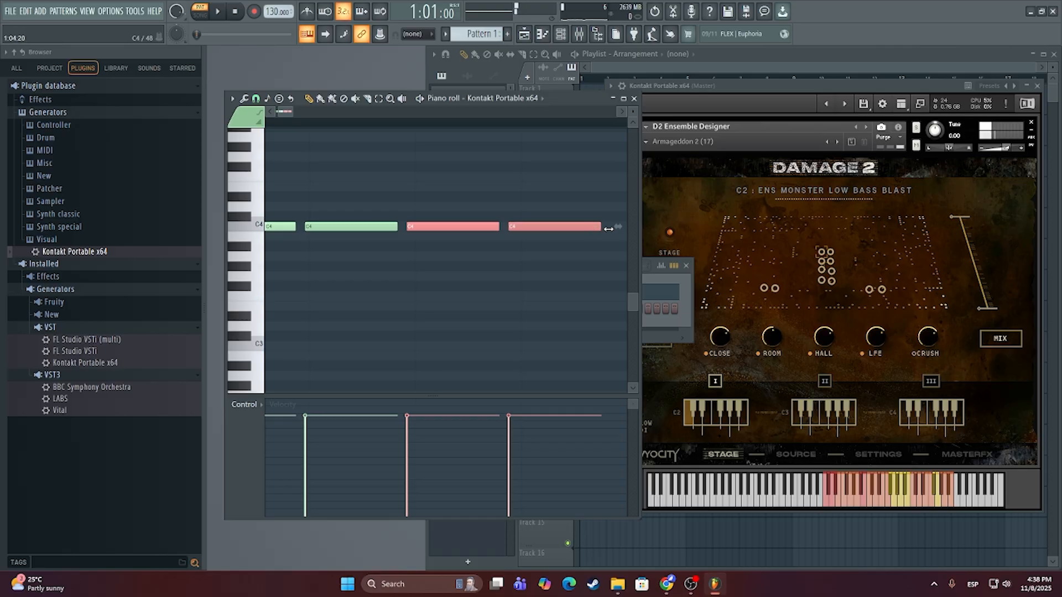
Step: Place a fifth C4 note at 1:04:20 with the same small gap and play the pattern
{"action": "scroll", "coordinate": [429, 287], "scroll_direction": "right", "scroll_amount": 3}
{"action": "left_click_drag", "start_coordinate": [542, 236], "coordinate": [530, 231]}
{"action": "key", "text": "space"}
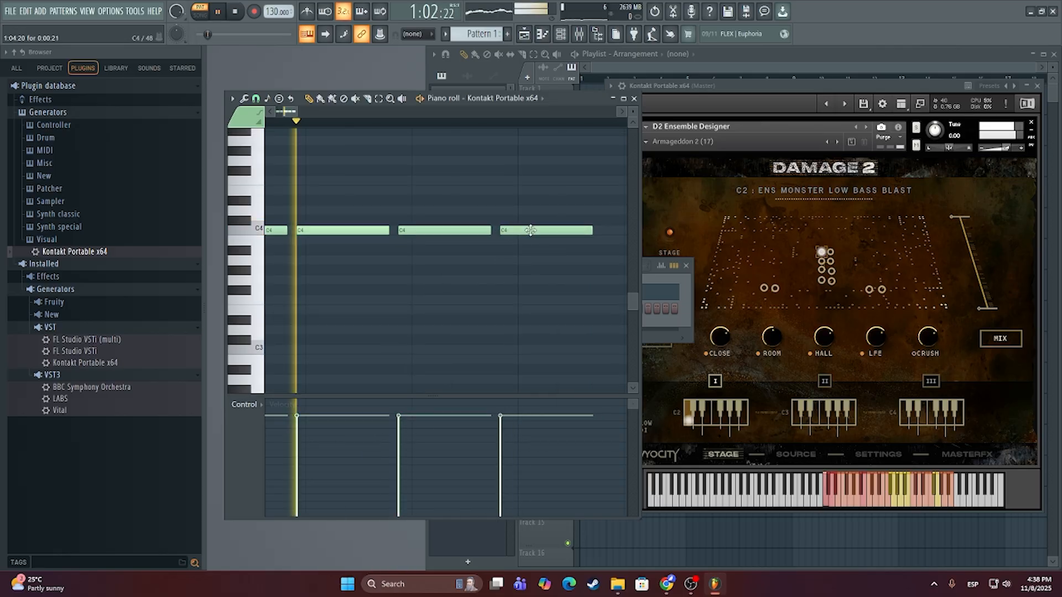
{"action": "scroll", "coordinate": [511, 303], "scroll_direction": "down", "scroll_amount": 5}
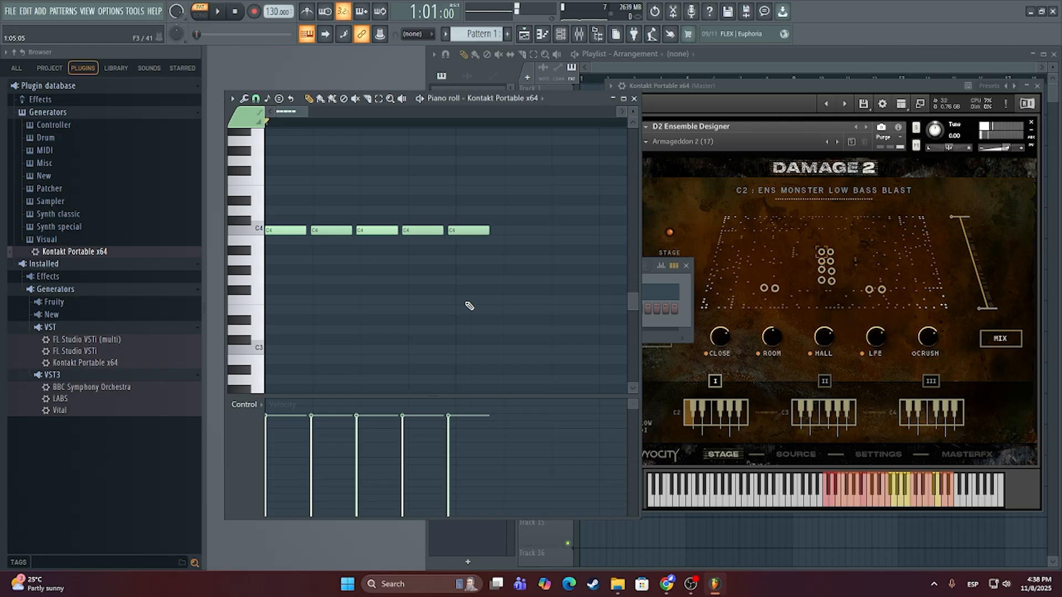
{"action": "key", "text": "space"}
{"action": "key", "text": "space"}
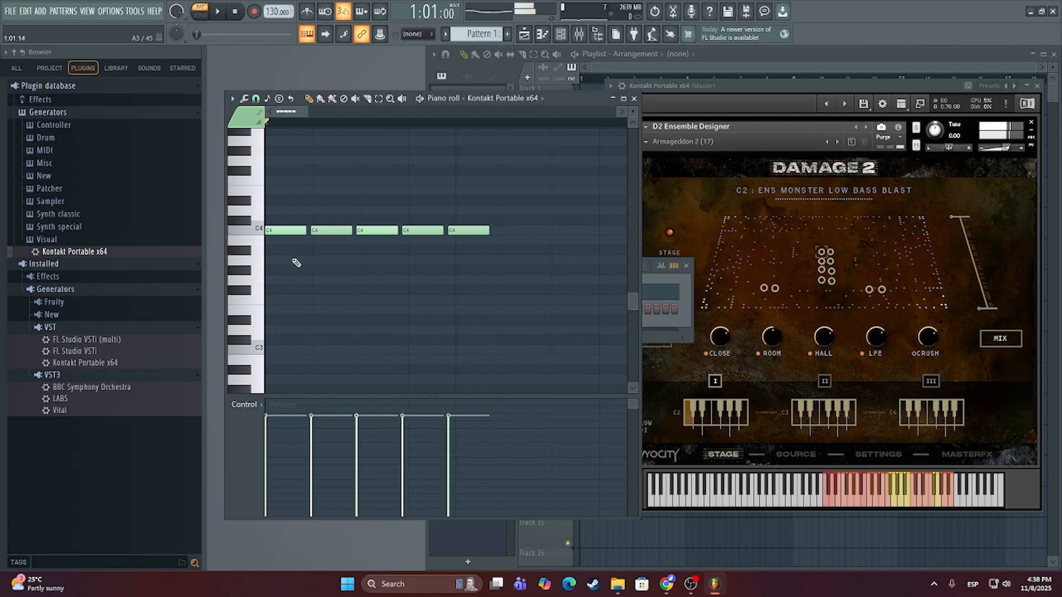
Step: Align the second and third C4 notes with beats two and three, and delete the notes after them
{"action": "scroll", "coordinate": [296, 263], "scroll_direction": "up", "scroll_amount": 3}
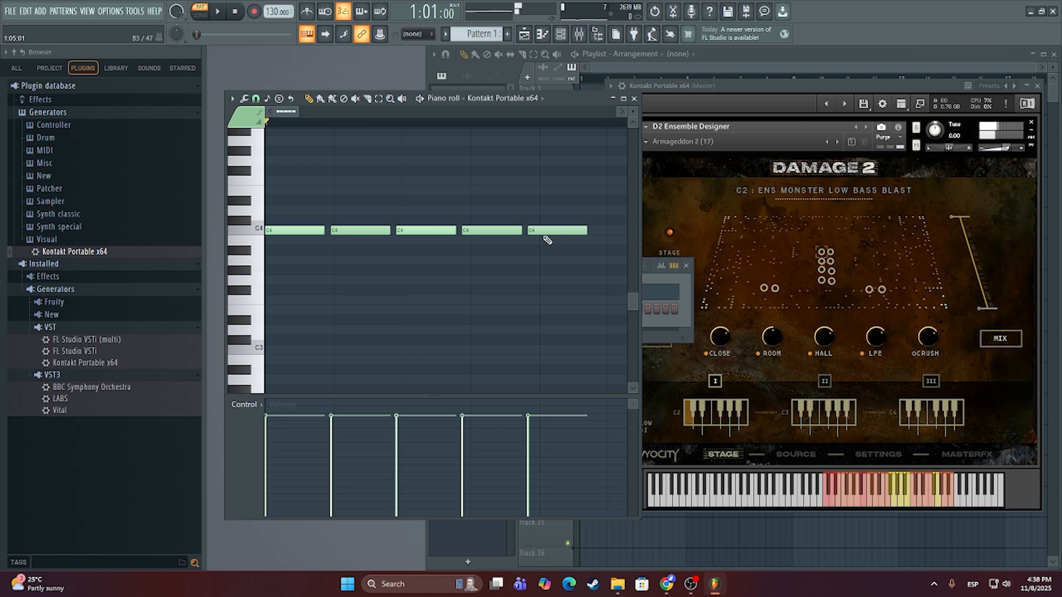
{"action": "scroll", "coordinate": [327, 247], "scroll_direction": "up", "scroll_amount": 2}
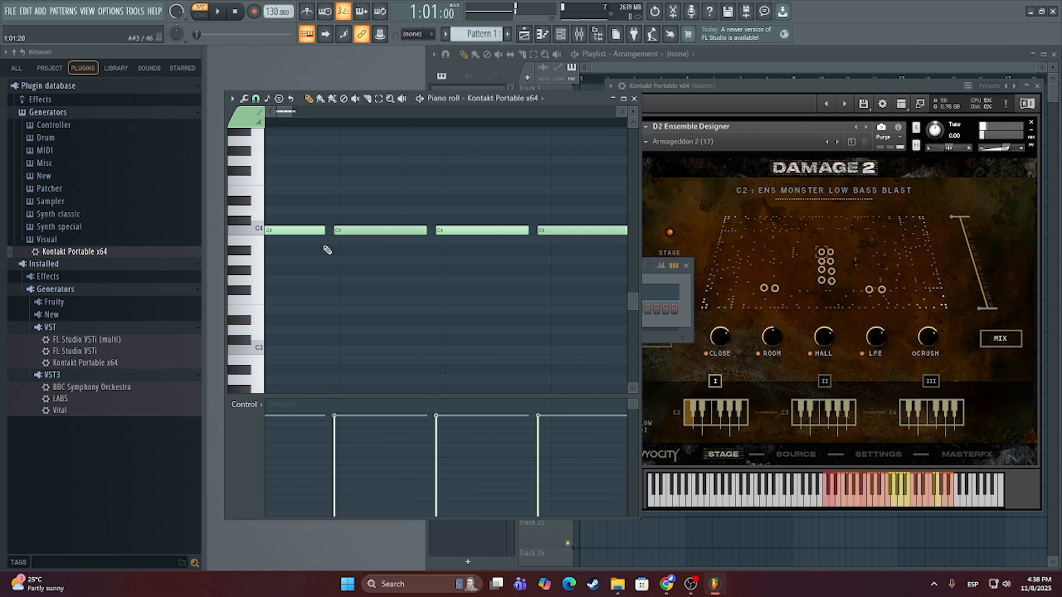
{"action": "mouse_move", "coordinate": [376, 229]}
{"action": "left_mouse_down"}
{"action": "mouse_move", "coordinate": [365, 228]}
{"action": "mouse_move", "coordinate": [379, 228]}
{"action": "left_mouse_up"}
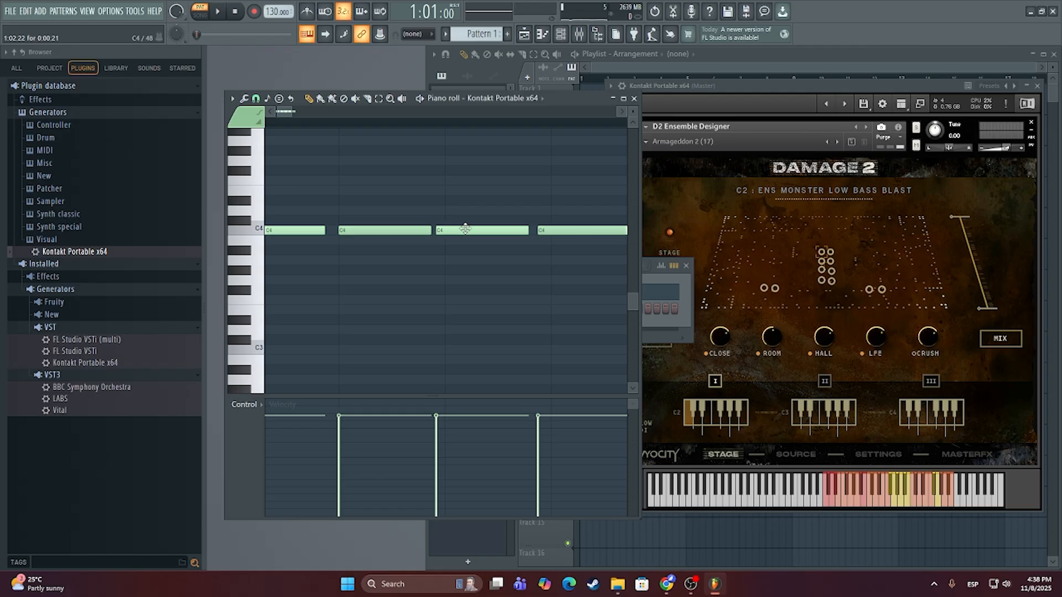
{"action": "left_click_drag", "start_coordinate": [465, 229], "coordinate": [477, 229]}
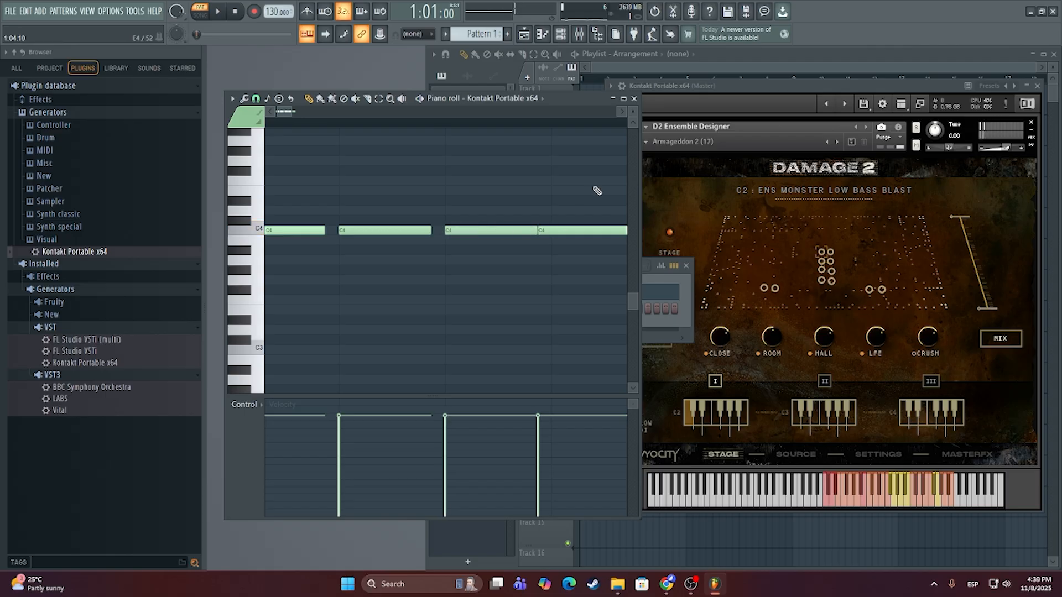
{"action": "right_click", "coordinate": [575, 230]}
{"action": "scroll", "coordinate": [578, 282], "scroll_direction": "down", "scroll_amount": 3}
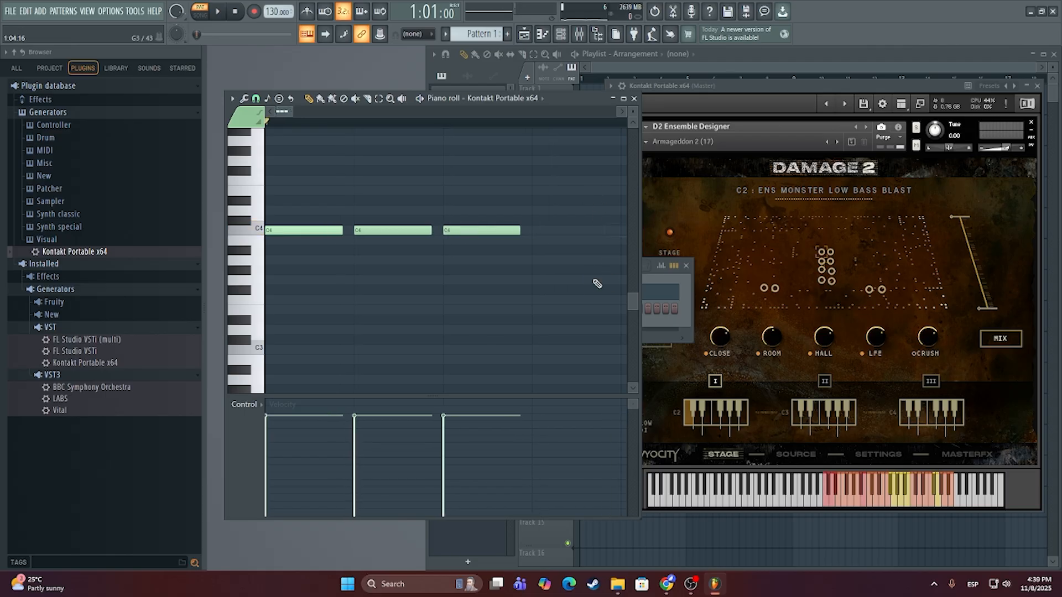
Step: Duplicate the three C4 notes, shift the copies slightly later to start on beat four, and play the pattern
{"action": "key", "text": "ctrl+b"}
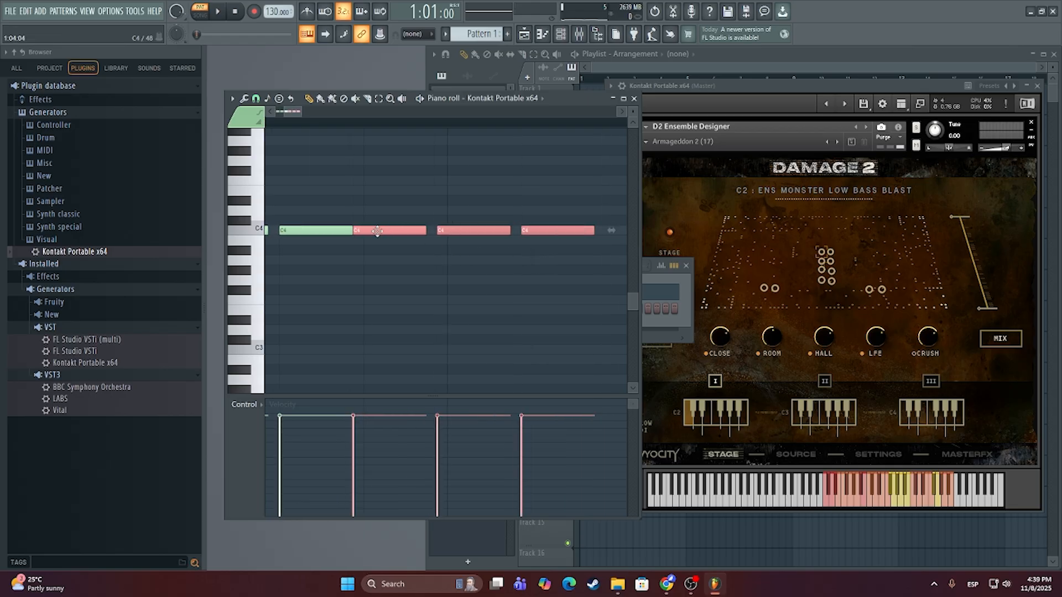
{"action": "left_click_drag", "start_coordinate": [377, 231], "coordinate": [388, 231]}
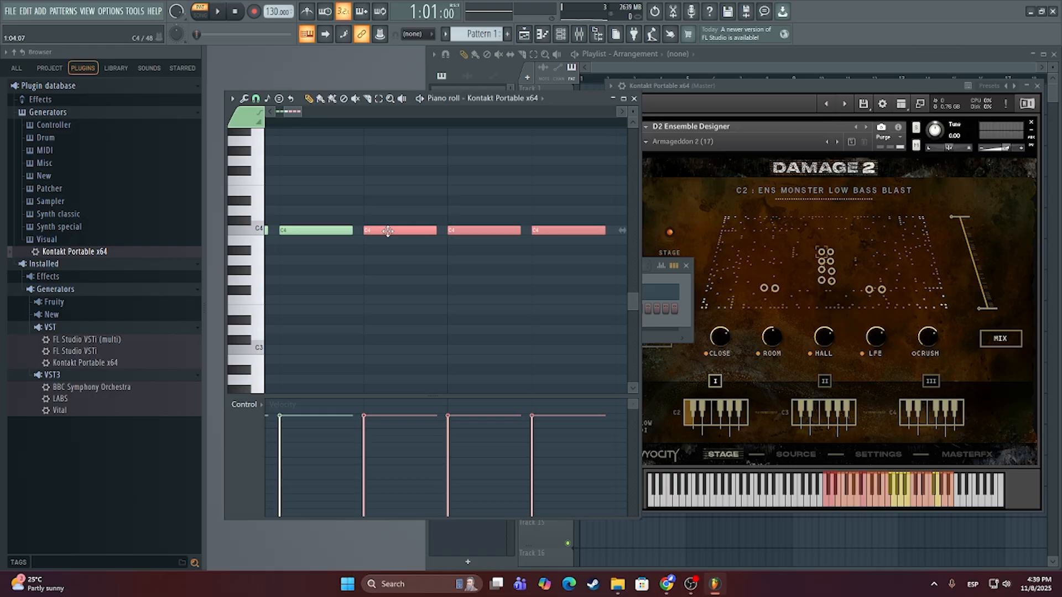
{"action": "key", "text": "space"}
{"action": "key", "text": "space"}
{"action": "scroll", "coordinate": [432, 293], "scroll_direction": "down", "scroll_amount": 1}
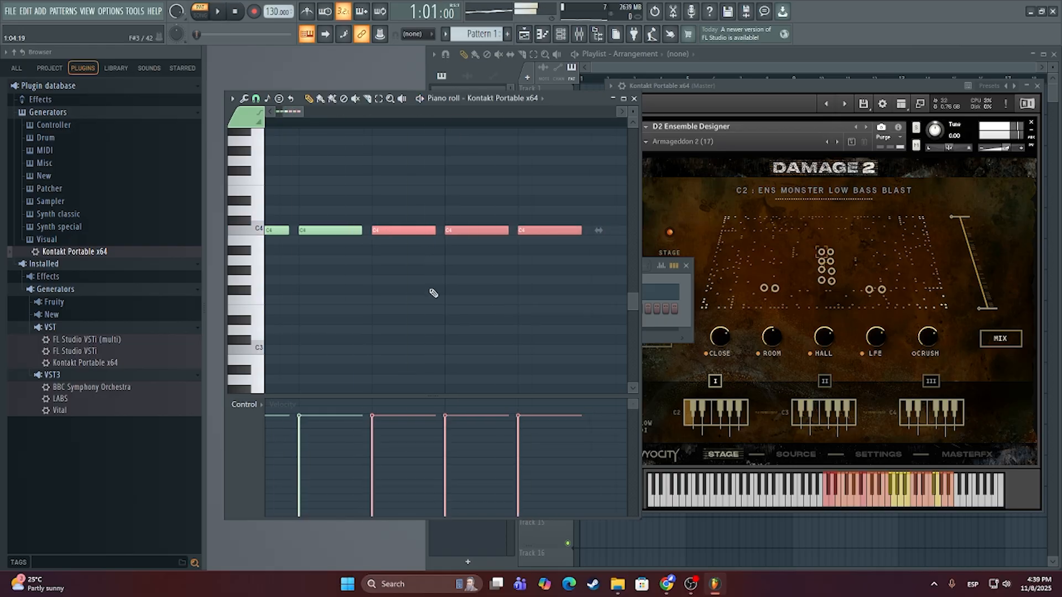
Step: Delete the last two C4 copies, leaving hits on beats one to four, and play the pattern
{"action": "left_click", "coordinate": [534, 211]}
{"action": "scroll", "coordinate": [512, 267], "scroll_direction": "down", "scroll_amount": 2}
{"action": "key", "text": "space"}
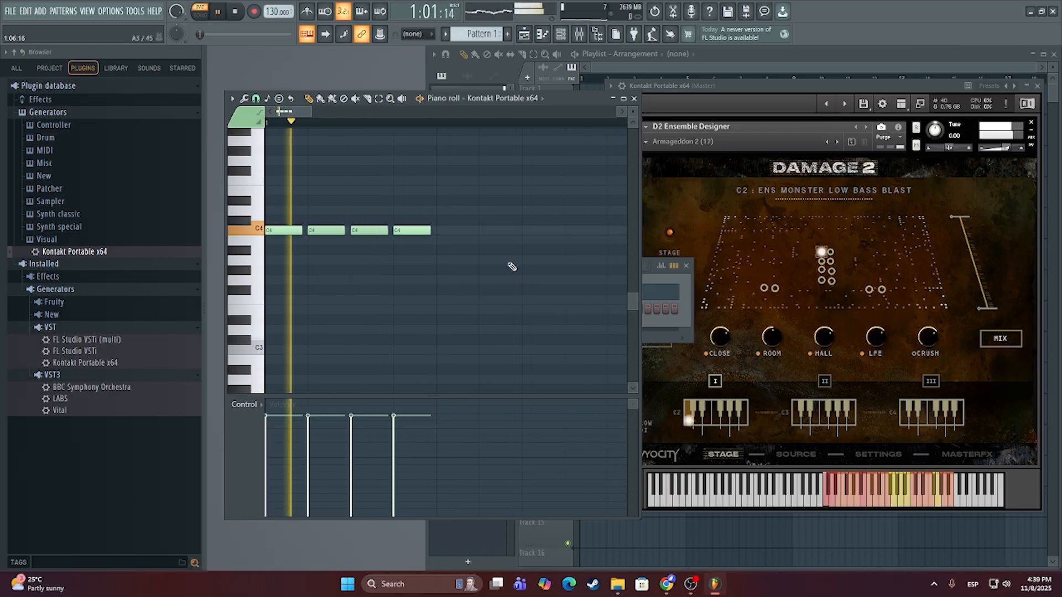
{"action": "key", "text": "space"}
Step: Add a fifth C4 note on beat five, removing the extra note after it, and play the pattern
{"action": "left_click", "coordinate": [450, 230]}
{"action": "left_click", "coordinate": [493, 230]}
{"action": "right_click", "coordinate": [495, 230]}
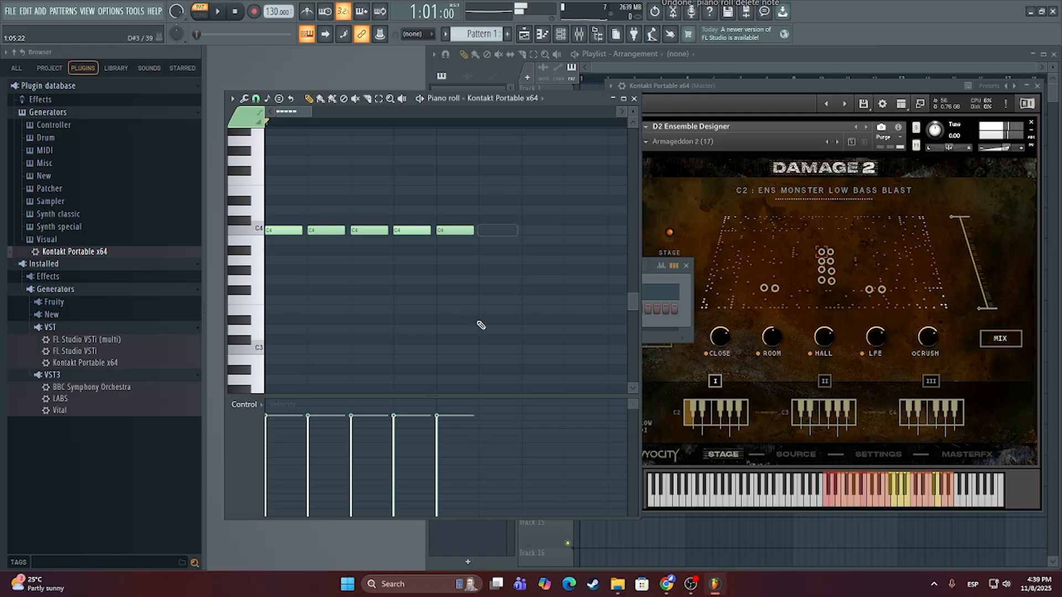
{"action": "key", "text": "space"}
{"action": "key", "text": "space"}
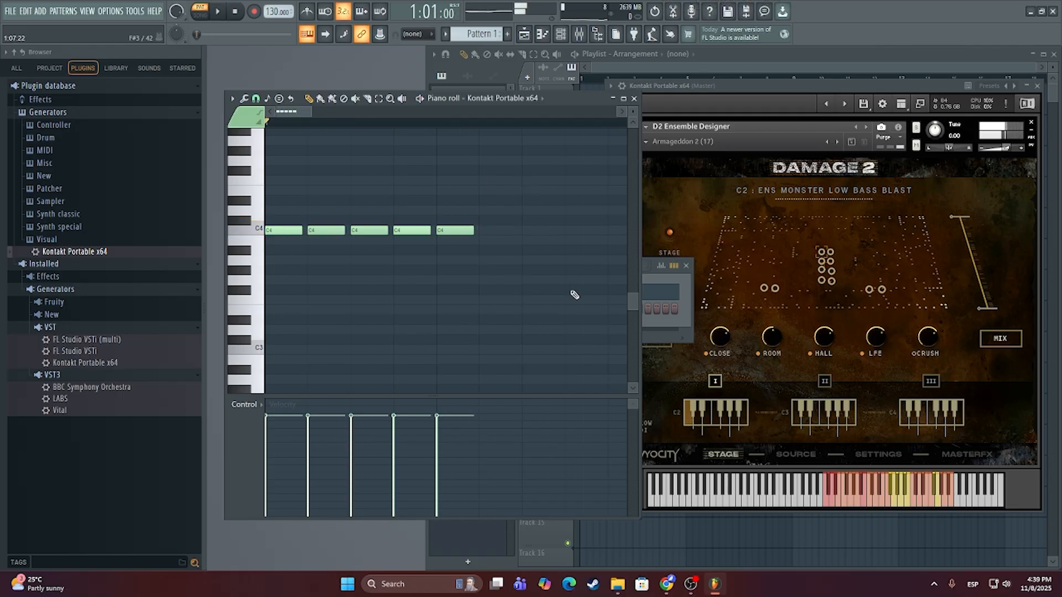
Step: Audition the G4 Ens Snares Rims sound on the Damage 2 keyboard and play the pattern again
{"action": "left_click", "coordinate": [924, 490]}
{"action": "left_click", "coordinate": [938, 503]}
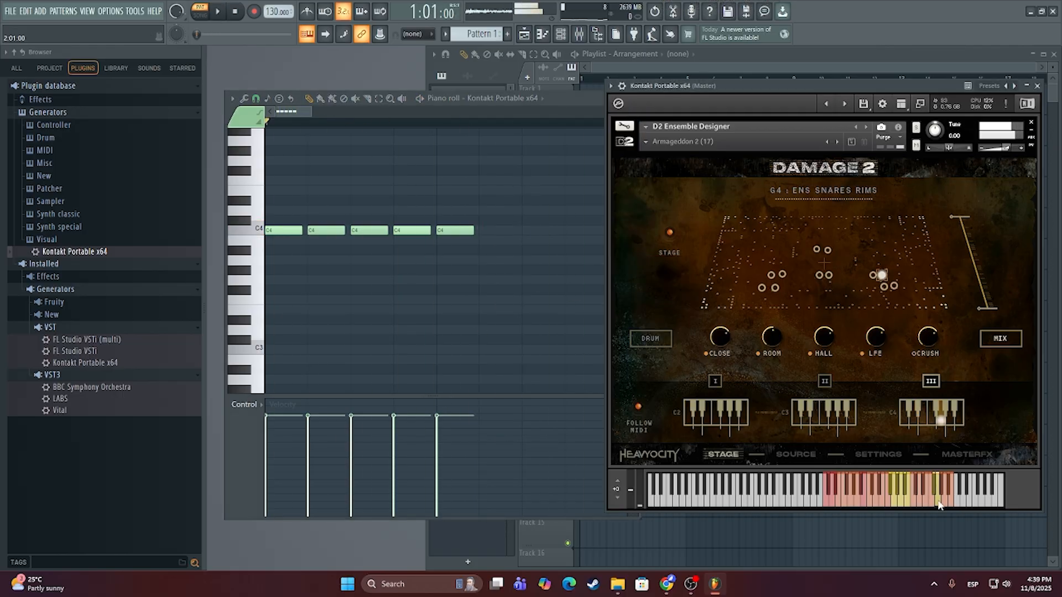
{"action": "left_click", "coordinate": [939, 502]}
{"action": "left_click", "coordinate": [939, 502]}
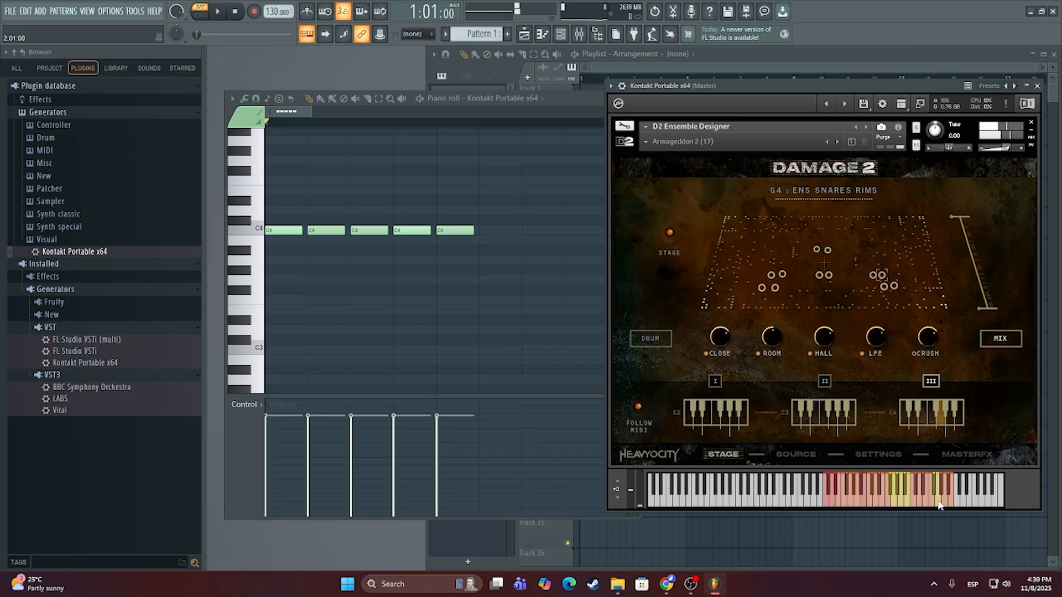
{"action": "left_click", "coordinate": [938, 502]}
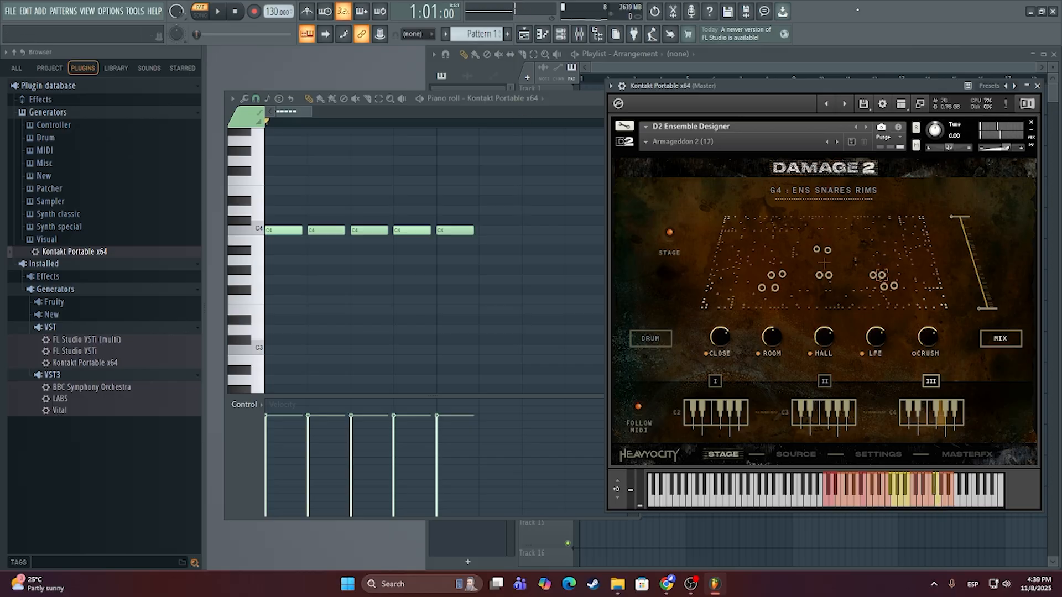
{"action": "key", "text": "space"}
{"action": "key", "text": "space"}
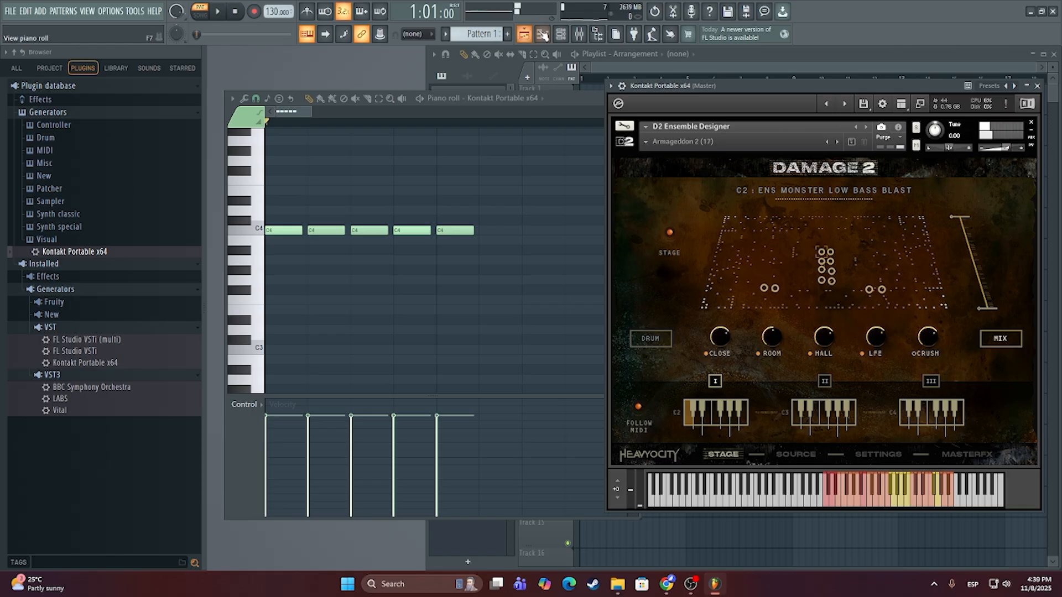
Step: Open the piano roll for the second Kontakt channel, Kontakt Portable x64 #2, from the channel rack
{"action": "left_click", "coordinate": [547, 35]}
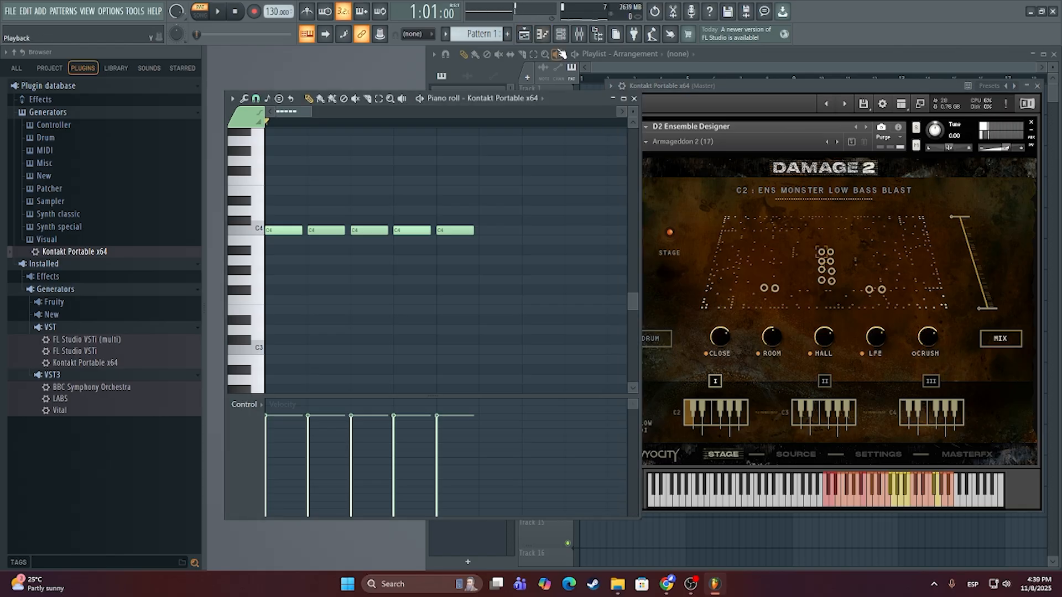
{"action": "left_click", "coordinate": [530, 34]}
{"action": "left_click", "coordinate": [562, 35]}
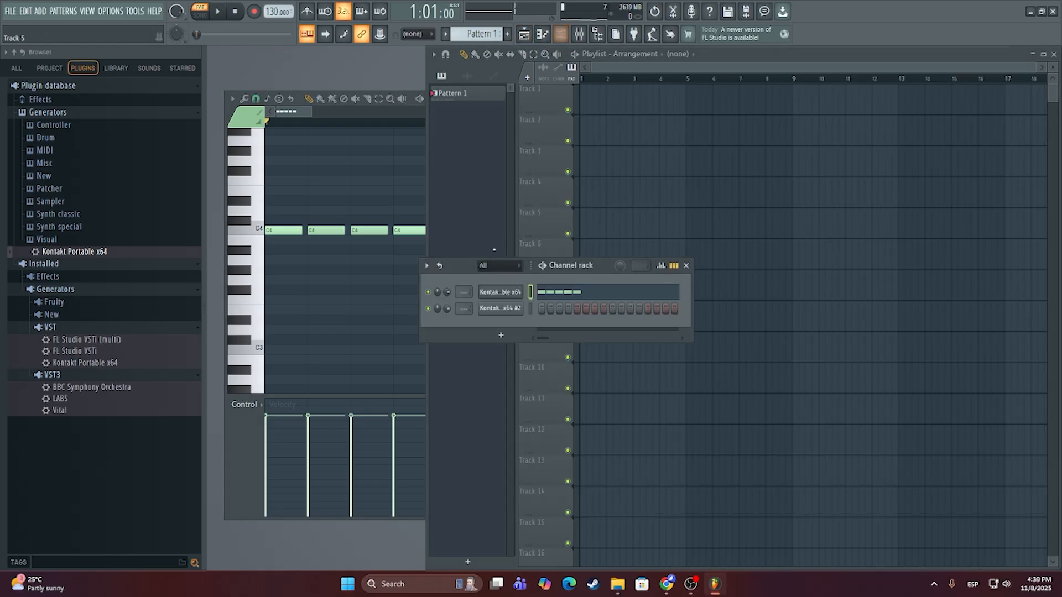
{"action": "right_click", "coordinate": [518, 313]}
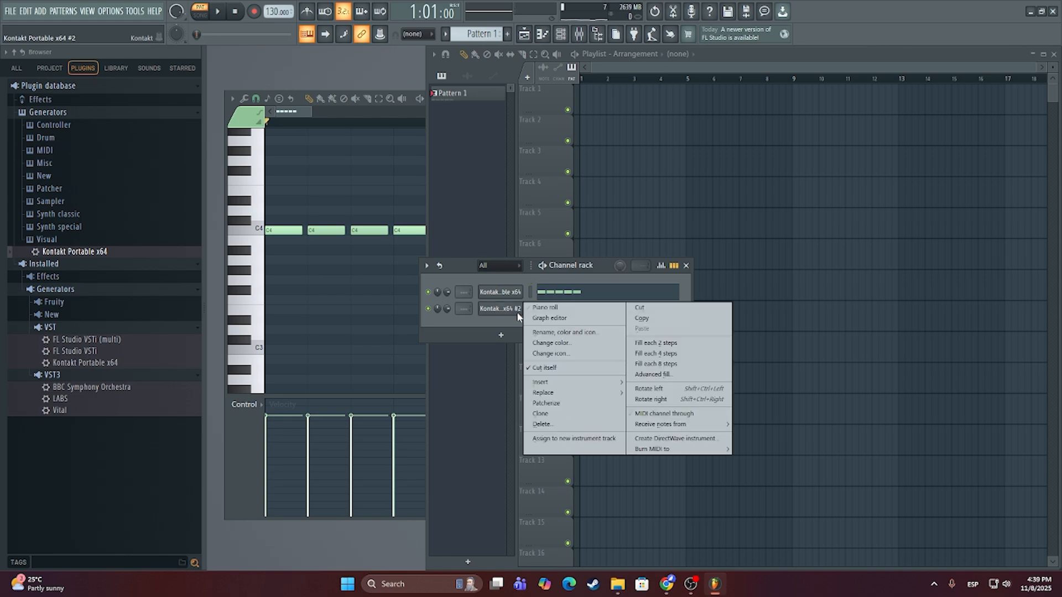
{"action": "left_click", "coordinate": [562, 311]}
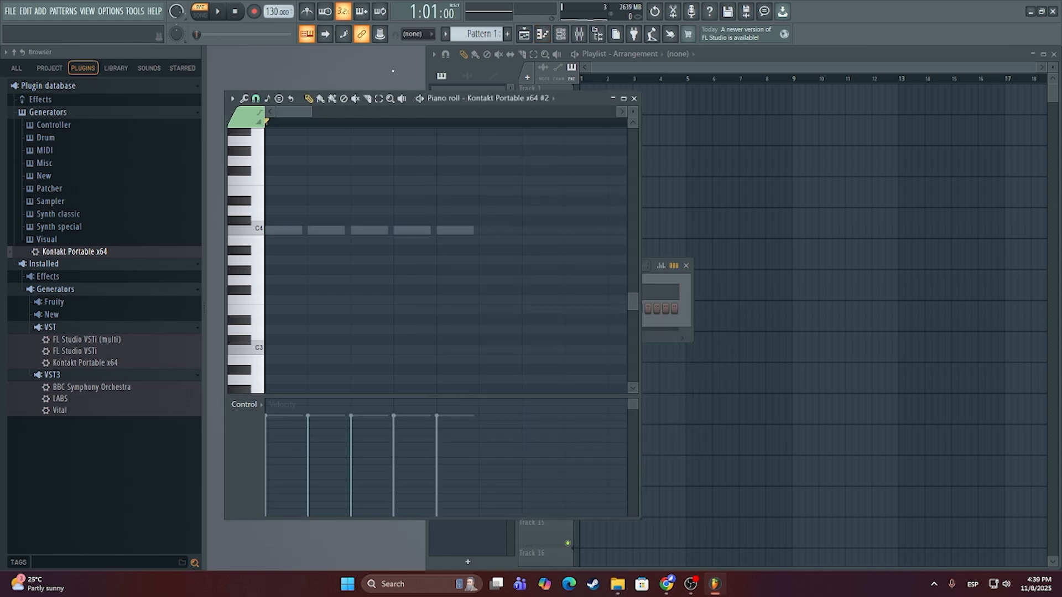
Step: Open the Kontakt Portable x64 #2 instrument beside its piano roll and audition the A3 Solo Mid Snare sound
{"action": "left_click", "coordinate": [669, 274]}
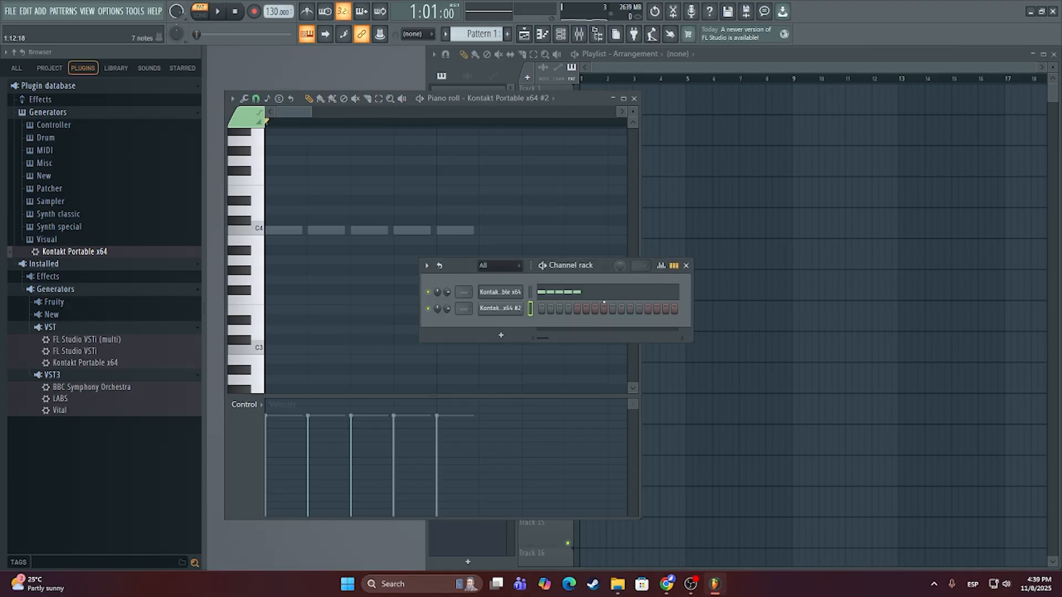
{"action": "left_click", "coordinate": [506, 310]}
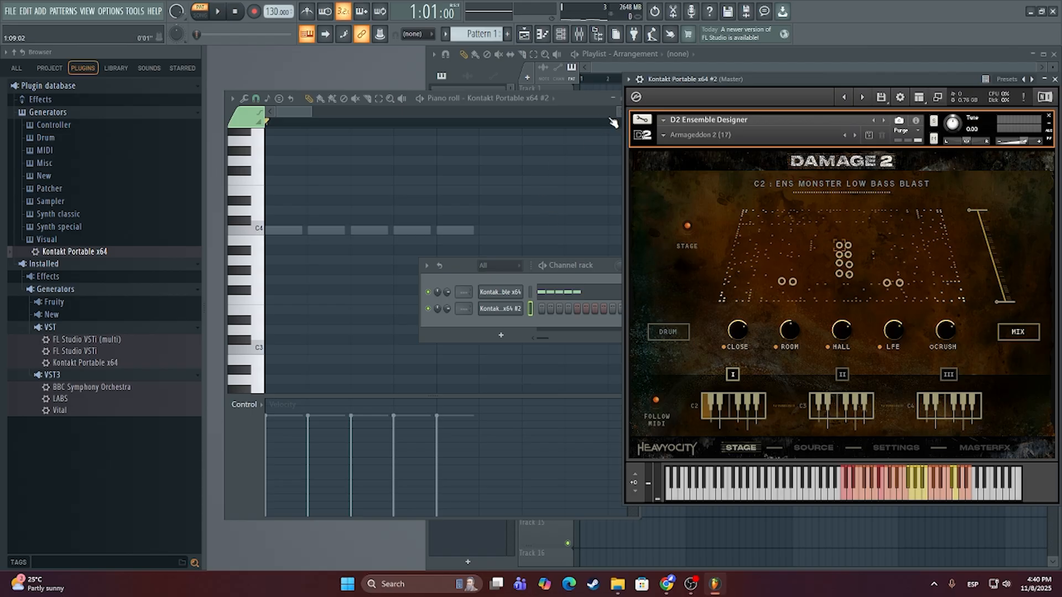
{"action": "left_click", "coordinate": [577, 100]}
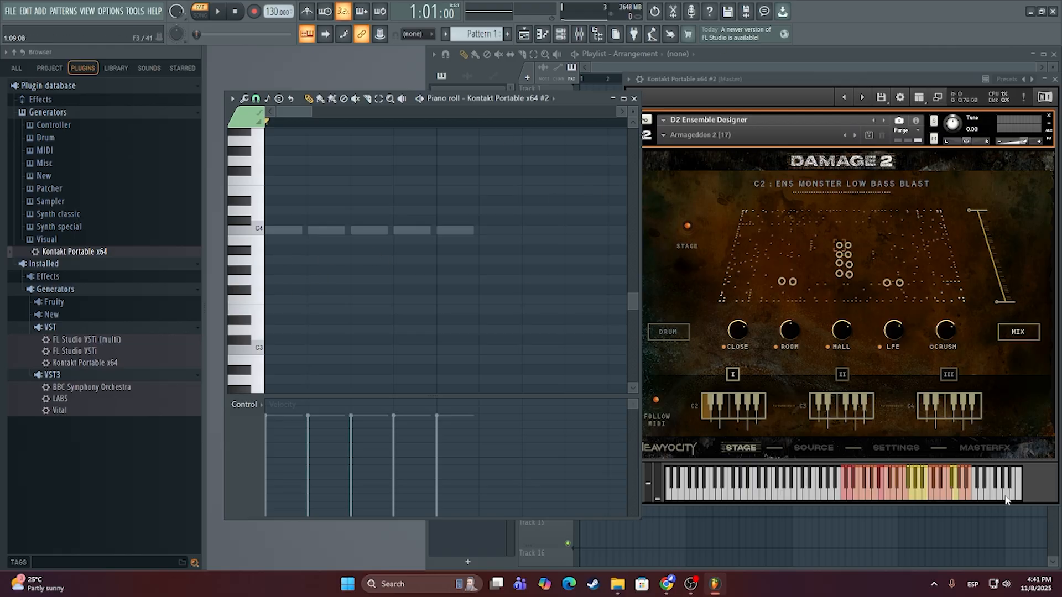
{"action": "left_click", "coordinate": [918, 496]}
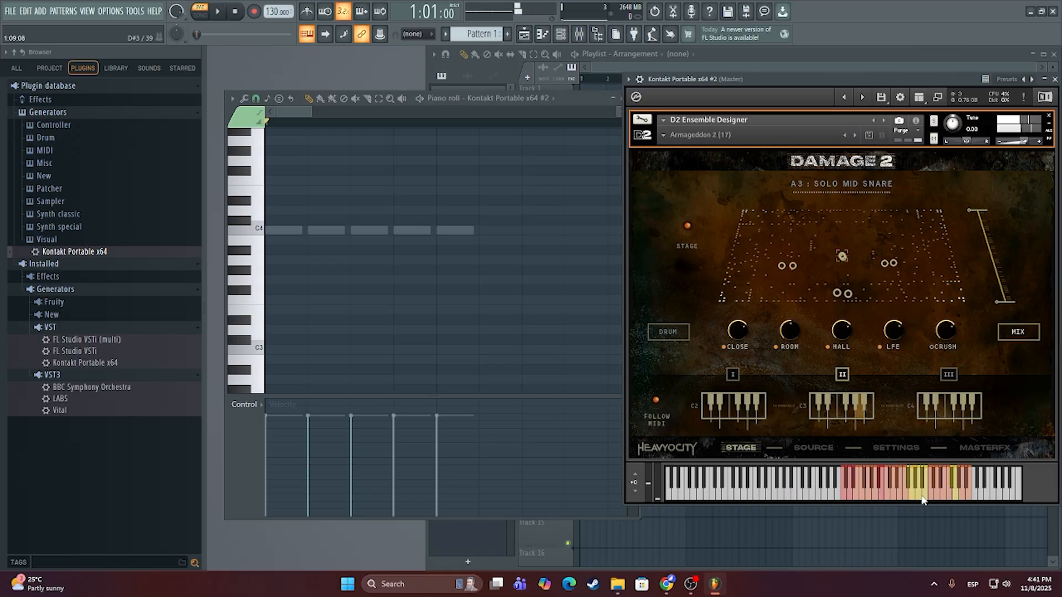
Step: Audition the B3 Solo Mid Snare, F4 Ens Low Toms Rims and G4 Ens Snares Rims sounds in Damage 2
{"action": "left_click", "coordinate": [925, 496]}
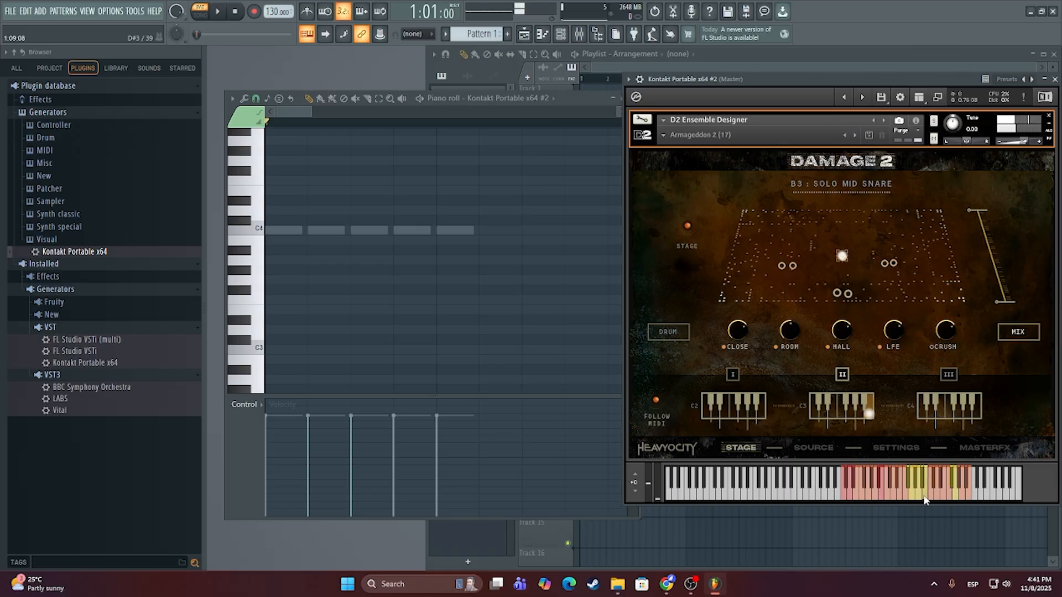
{"action": "left_click", "coordinate": [960, 495]}
{"action": "left_click", "coordinate": [953, 496]}
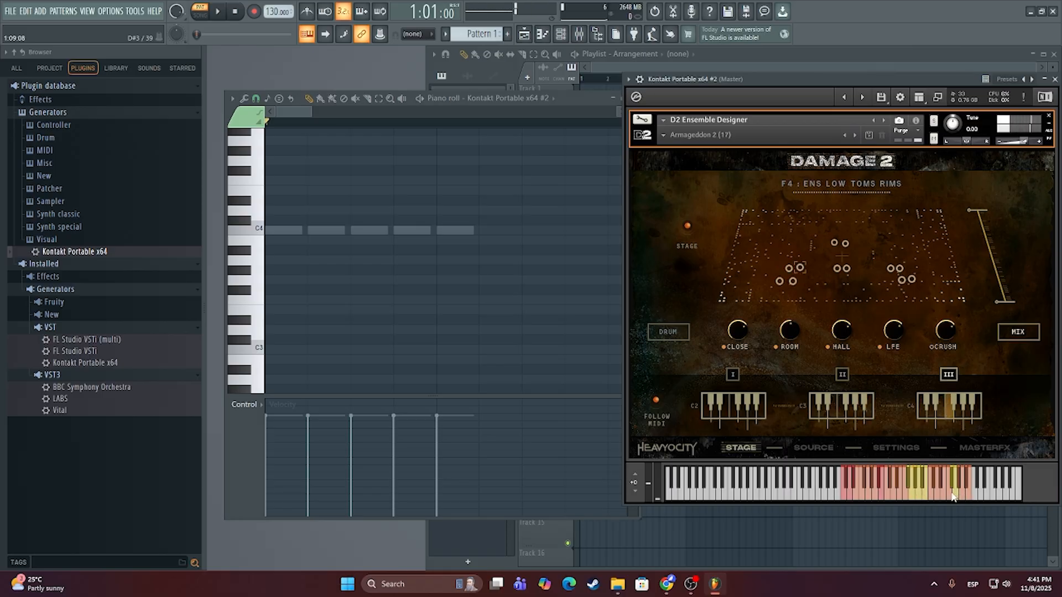
{"action": "left_click", "coordinate": [953, 496]}
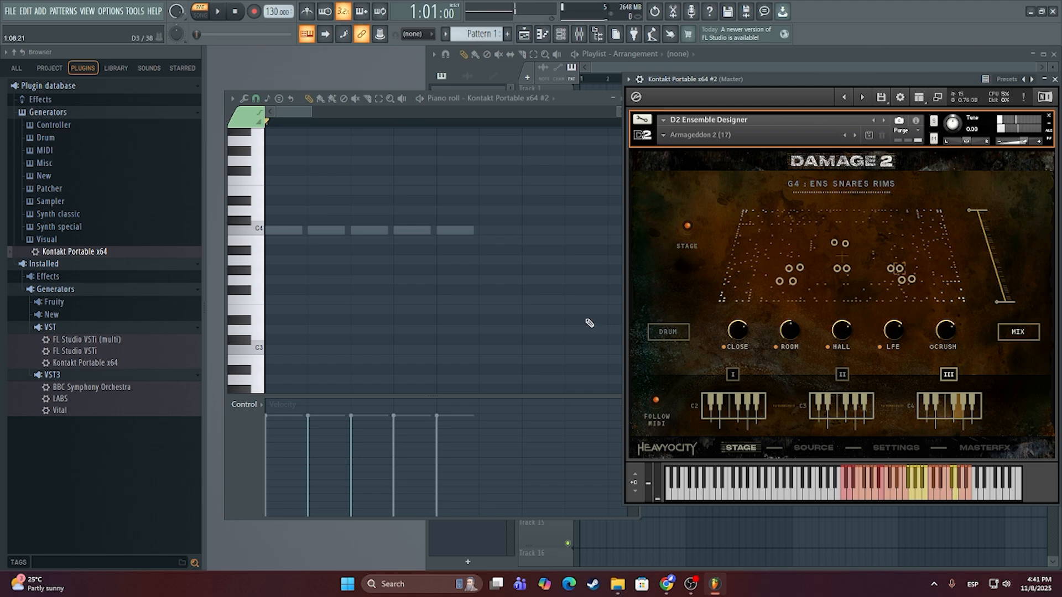
Step: Add a G6 note at step 8 of bar 1 in the second channel's piano roll, raise its velocity slightly and play the pattern
{"action": "scroll", "coordinate": [430, 243], "scroll_direction": "up", "scroll_amount": 5}
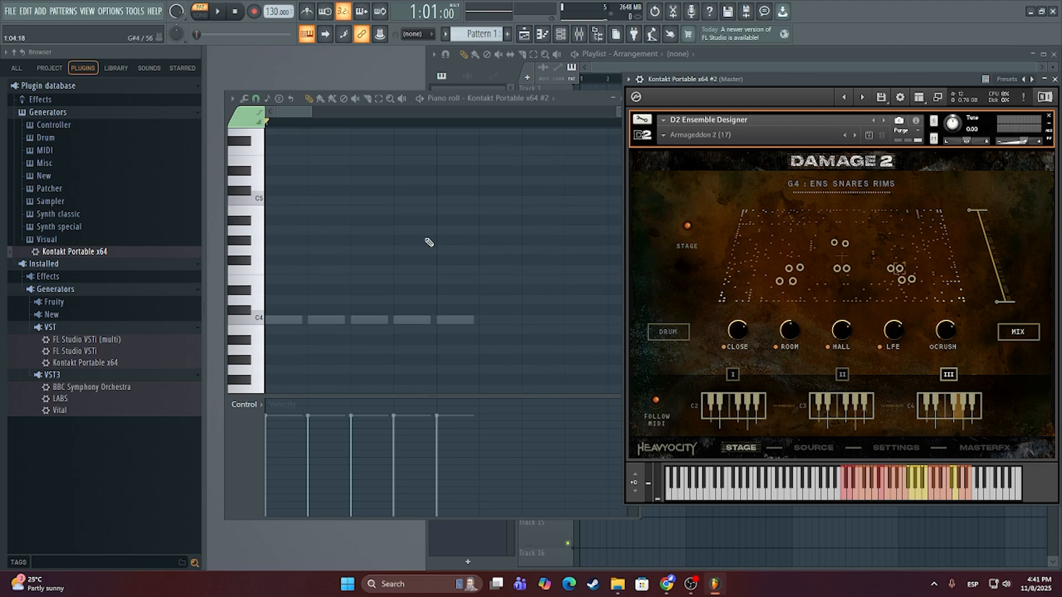
{"action": "scroll", "coordinate": [429, 247], "scroll_direction": "down", "scroll_amount": 5}
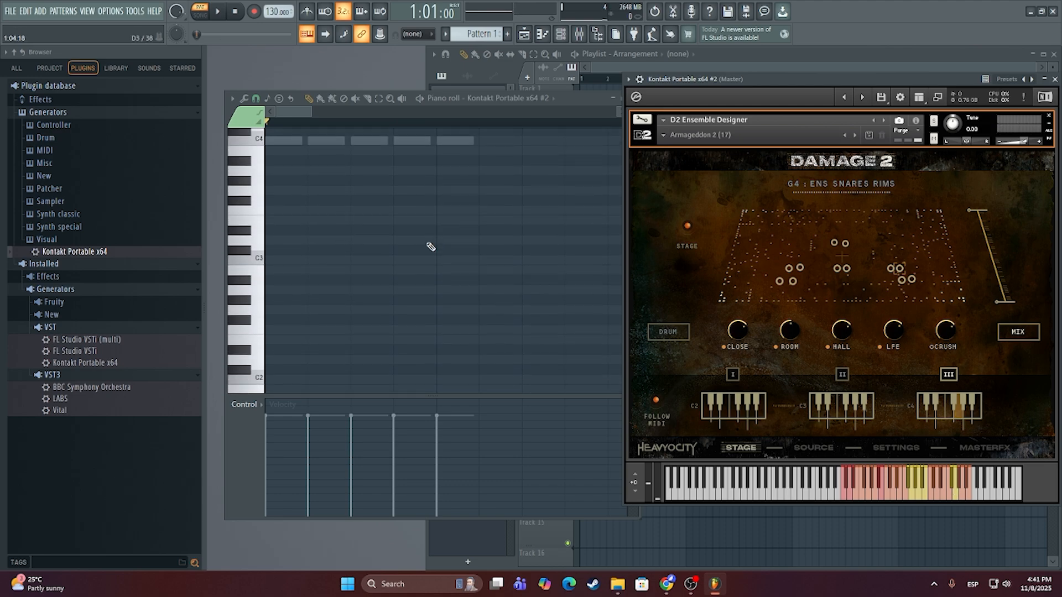
{"action": "scroll", "coordinate": [385, 244], "scroll_direction": "down", "scroll_amount": 1, "text": "ctrl"}
{"action": "scroll", "coordinate": [364, 201], "scroll_direction": "down", "scroll_amount": 1, "text": "ctrl"}
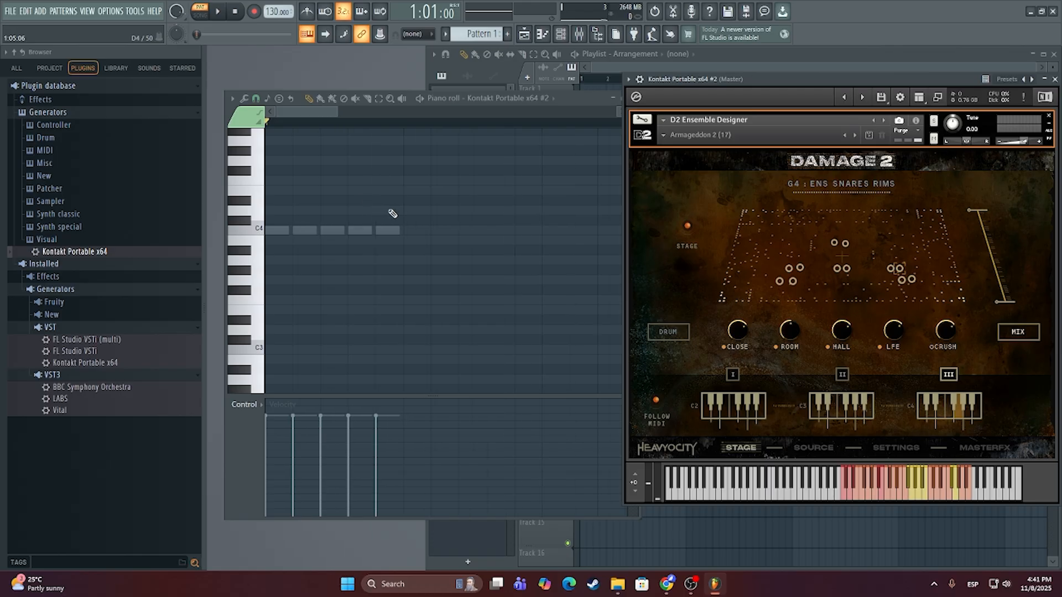
{"action": "left_click_drag", "start_coordinate": [367, 190], "coordinate": [423, 180]}
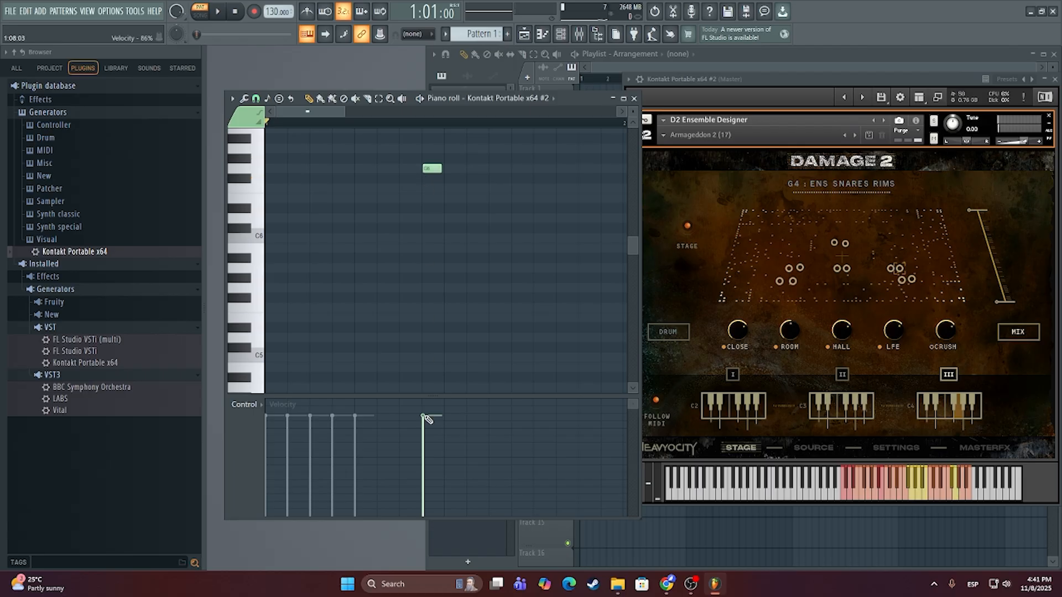
{"action": "left_click_drag", "start_coordinate": [425, 416], "coordinate": [426, 409]}
{"action": "key", "text": "space"}
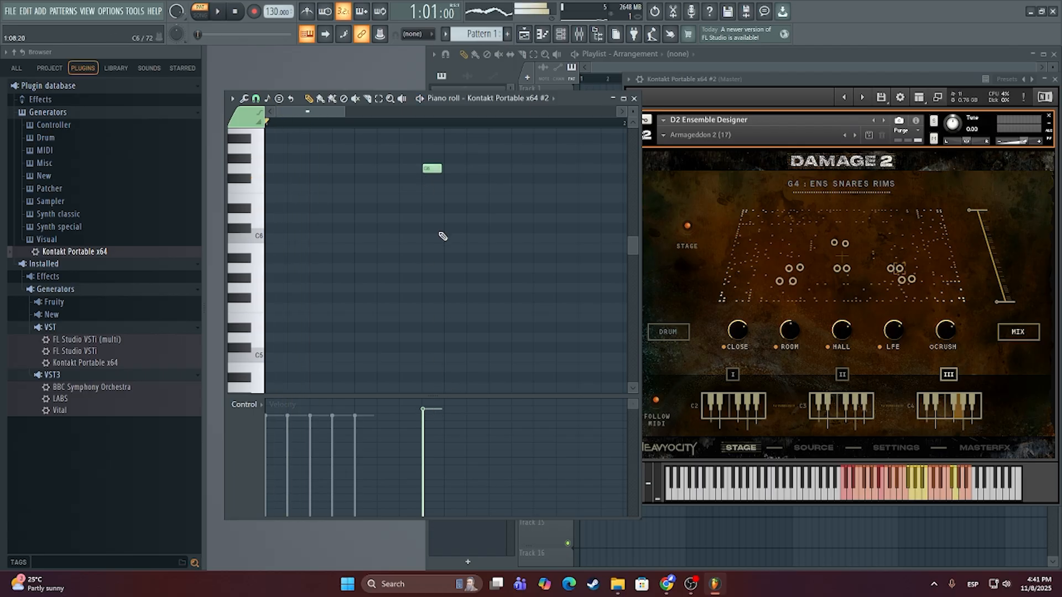
{"action": "key", "text": "space"}
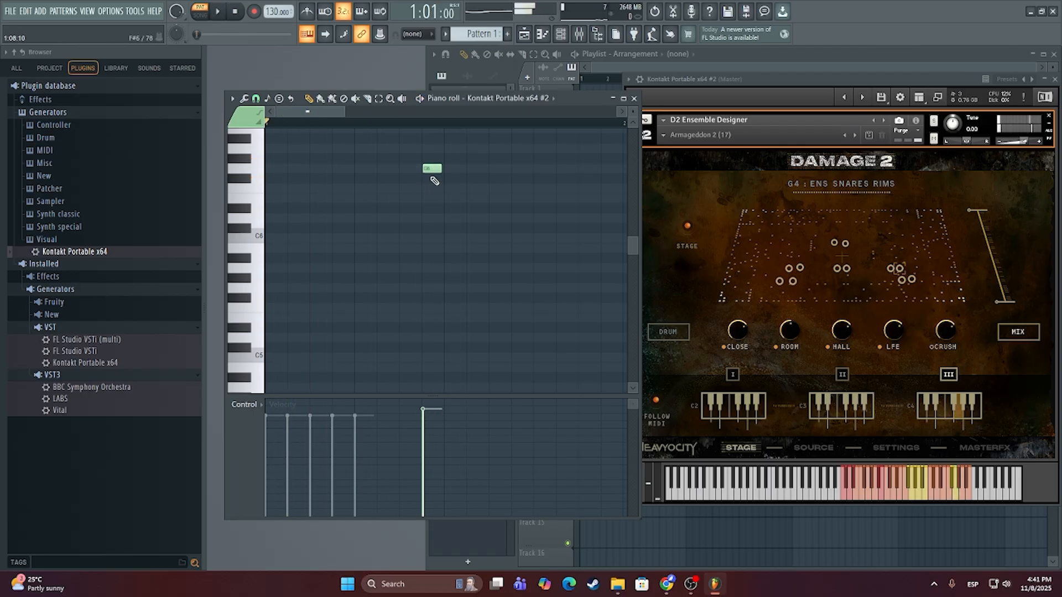
Step: Move the G6 note back to the start of step 7 in bar 1 and replay the pattern to check its timing
{"action": "scroll", "coordinate": [419, 273], "scroll_direction": "down", "scroll_amount": 2}
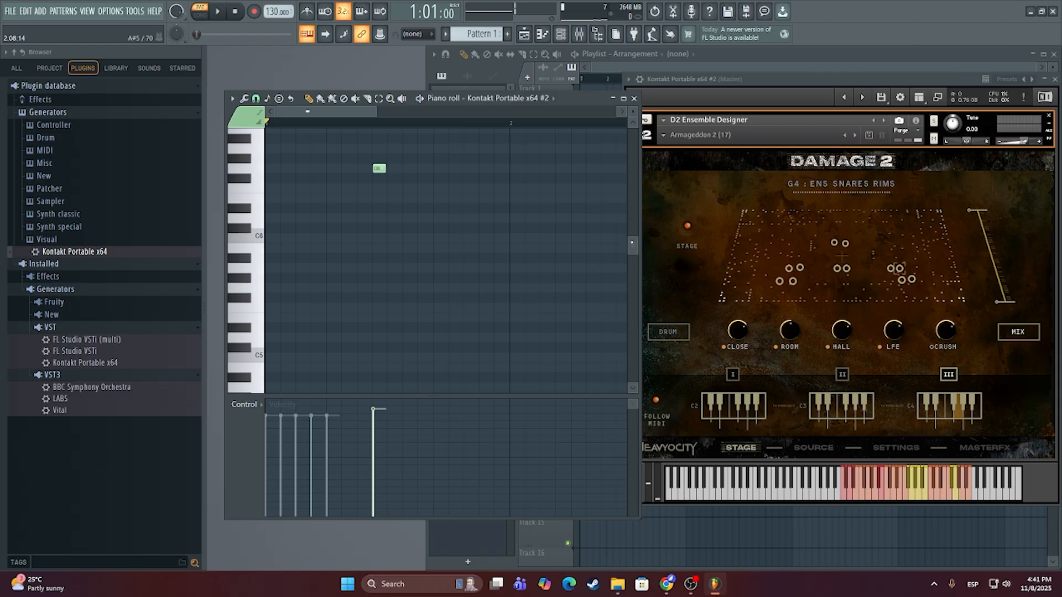
{"action": "scroll", "coordinate": [431, 260], "scroll_direction": "down", "scroll_amount": 1}
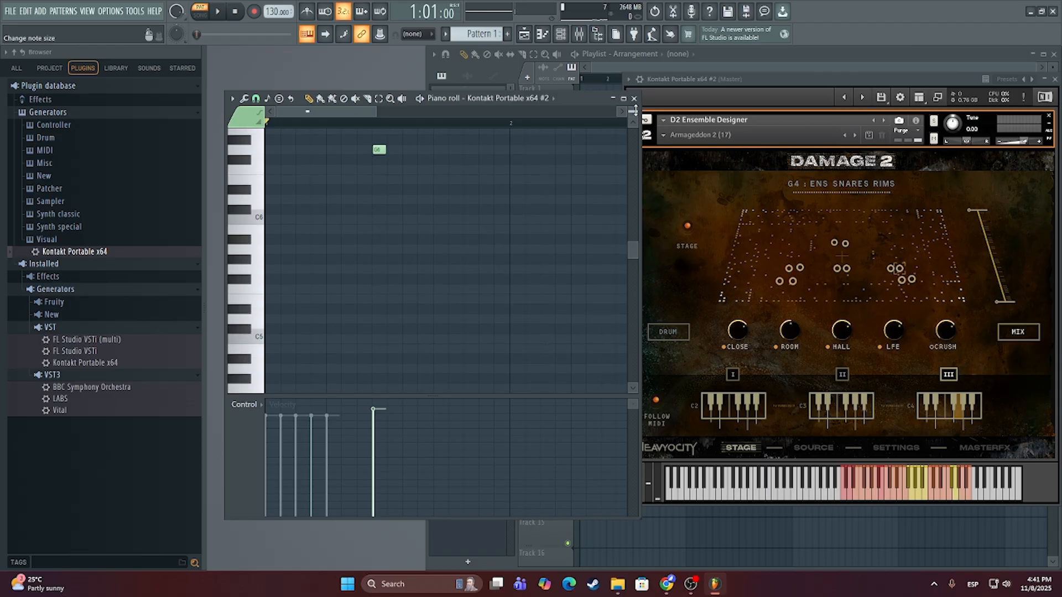
{"action": "mouse_move", "coordinate": [636, 111]}
{"action": "left_mouse_down"}
{"action": "mouse_move", "coordinate": [635, 124]}
{"action": "mouse_move", "coordinate": [635, 113]}
{"action": "left_mouse_up"}
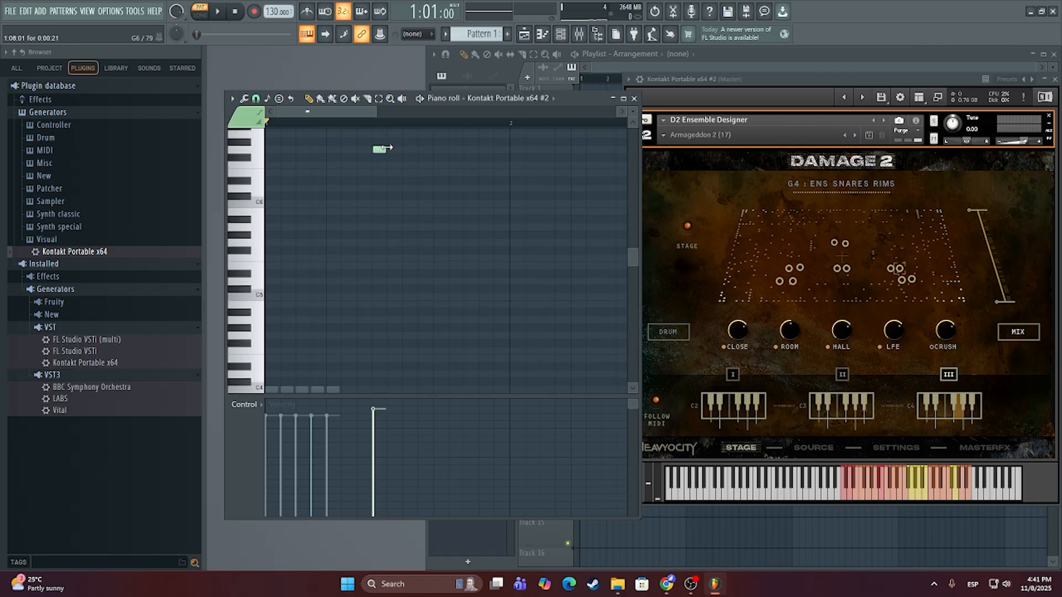
{"action": "mouse_move", "coordinate": [380, 149]}
{"action": "left_mouse_down"}
{"action": "mouse_move", "coordinate": [347, 150]}
{"action": "mouse_move", "coordinate": [374, 149]}
{"action": "mouse_move", "coordinate": [363, 149]}
{"action": "left_mouse_up"}
{"action": "key", "text": "space"}
{"action": "key", "text": "space"}
{"action": "key", "text": "space"}
{"action": "key", "text": "space"}
{"action": "key", "text": "ctrl+z"}
{"action": "key", "text": "space"}
{"action": "key", "text": "space"}
{"action": "key", "text": "space"}
{"action": "key", "text": "space"}
{"action": "key", "text": "space"}
{"action": "key", "text": "space"}
{"action": "key", "text": "space"}
{"action": "key", "text": "space"}
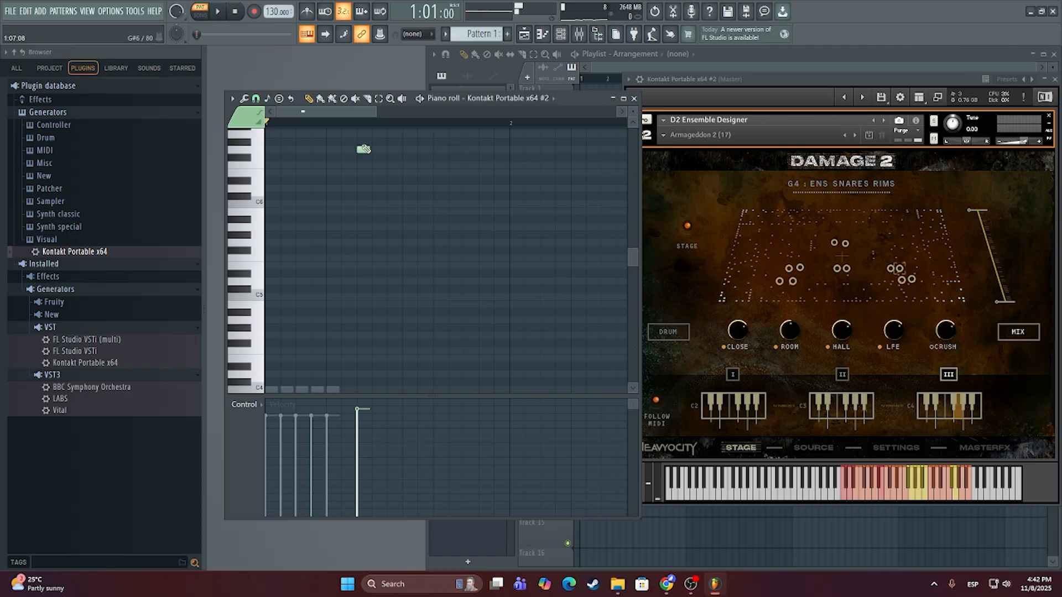
Step: Add a second G6 note just after the first, leave a small gap between them and play the pattern
{"action": "left_click", "coordinate": [374, 149]}
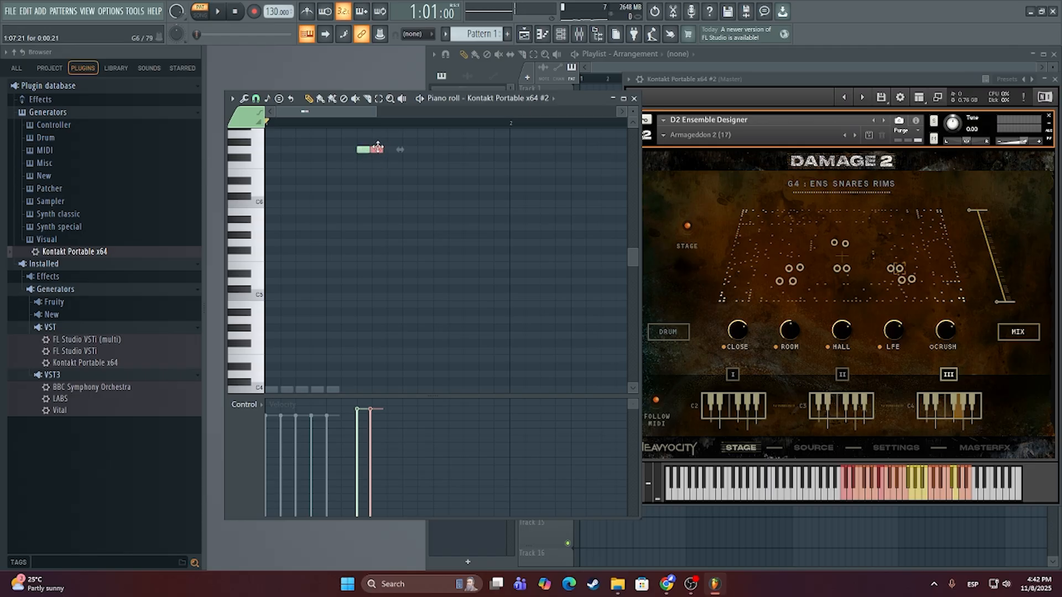
{"action": "left_click_drag", "start_coordinate": [377, 146], "coordinate": [382, 145]}
{"action": "key", "text": "space"}
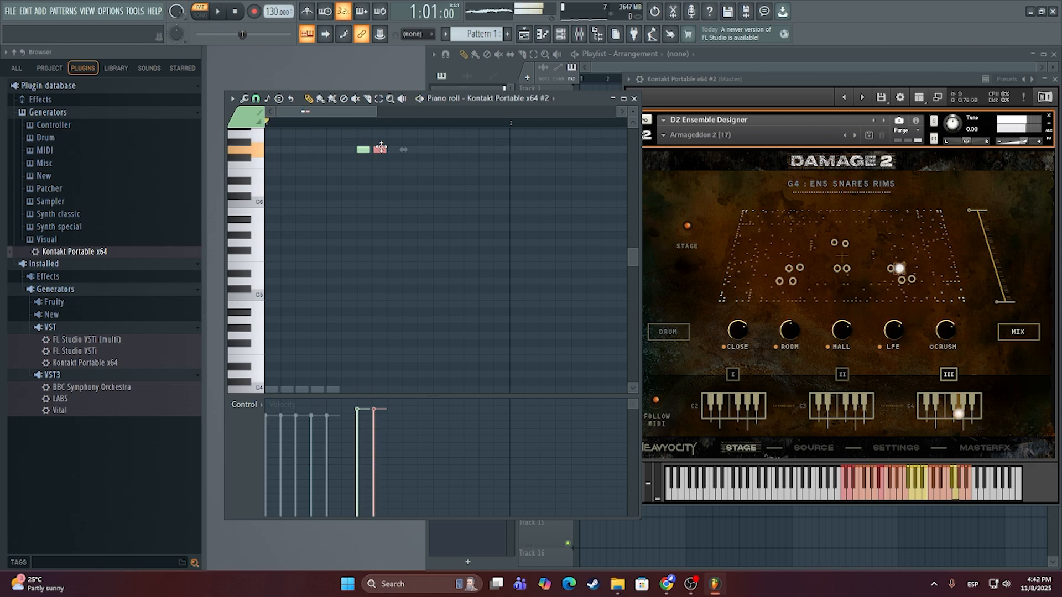
{"action": "key", "text": "space"}
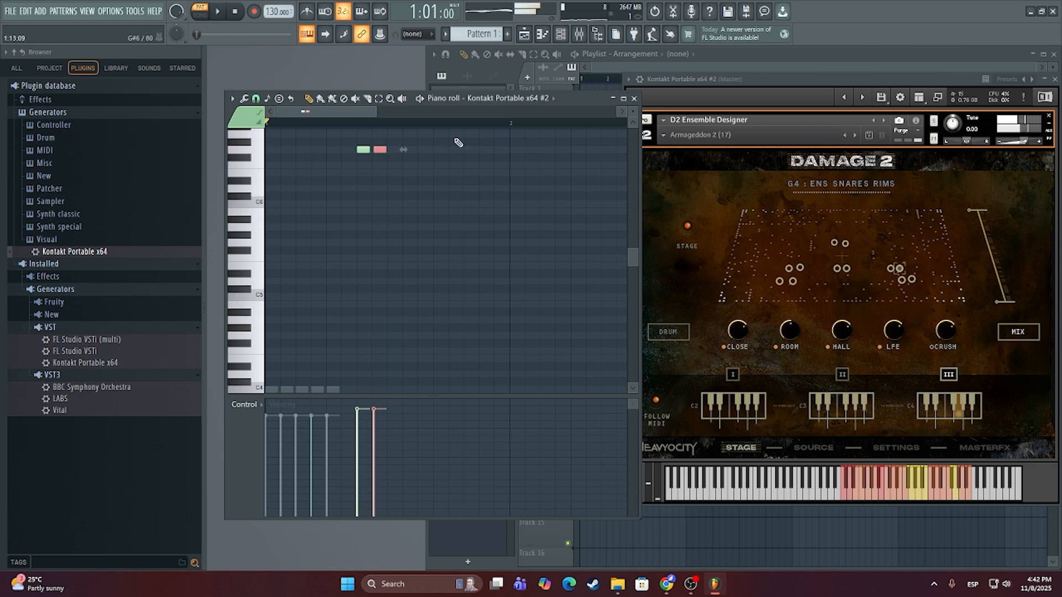
Step: Duplicate the two G6 notes and shift the copies later so all four notes are evenly spaced
{"action": "left_click", "coordinate": [362, 154], "text": "shift"}
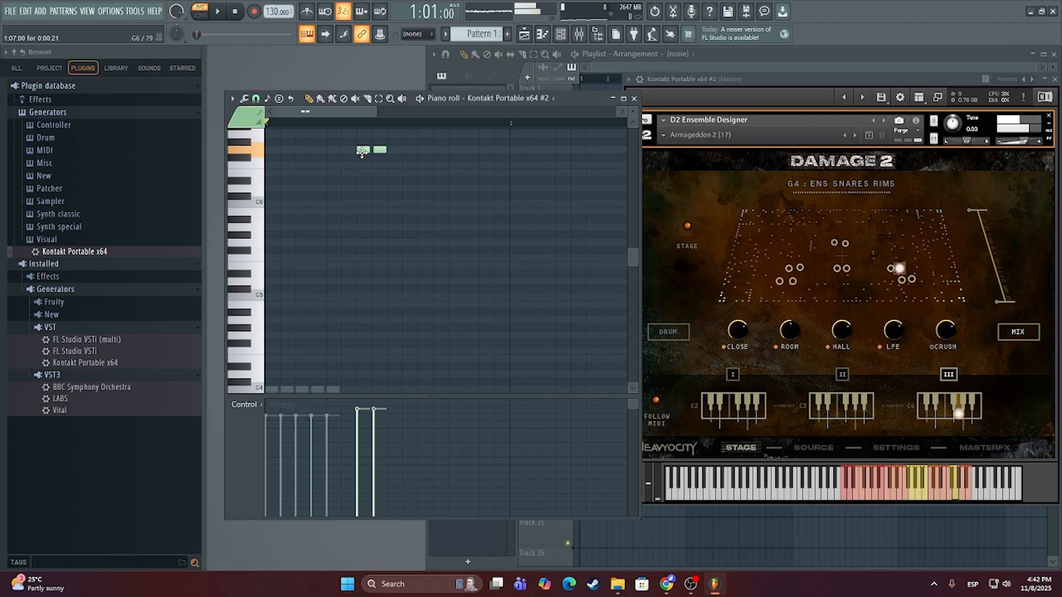
{"action": "key", "text": "ctrl+b"}
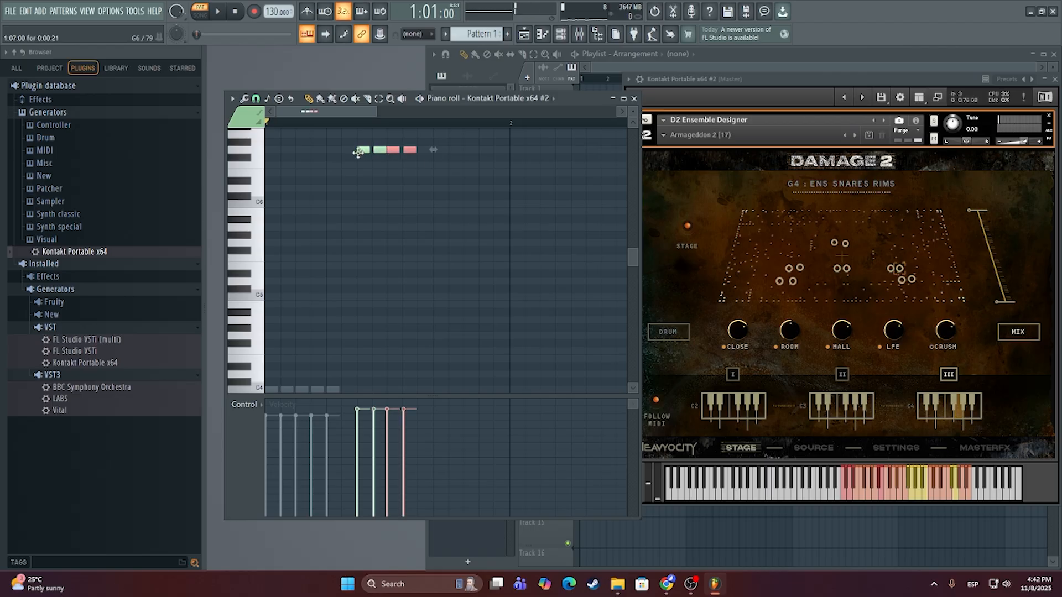
{"action": "scroll", "coordinate": [358, 154], "scroll_direction": "up", "scroll_amount": 5}
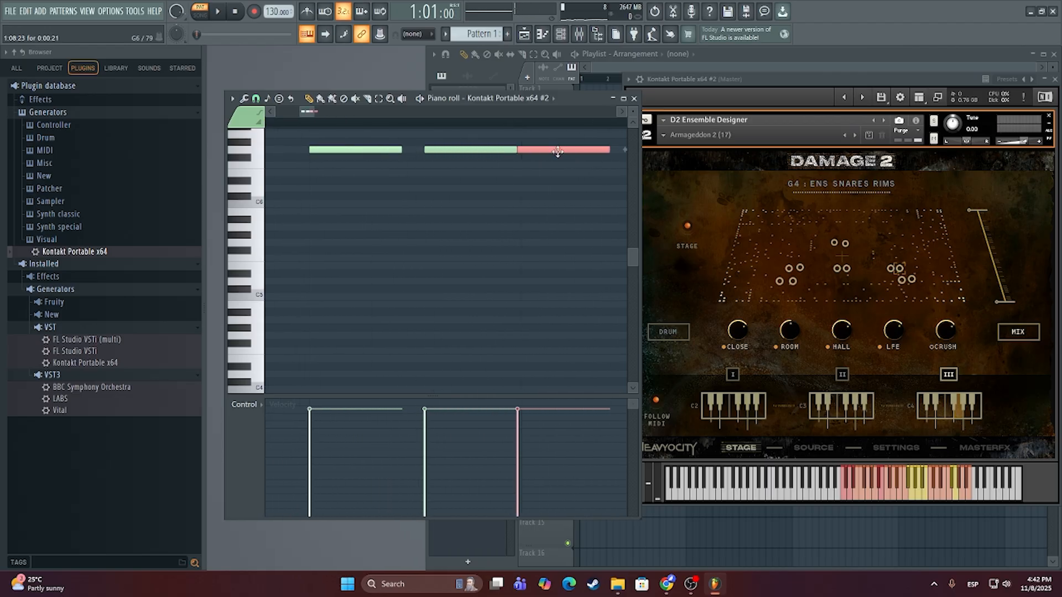
{"action": "left_click_drag", "start_coordinate": [557, 151], "coordinate": [459, 154]}
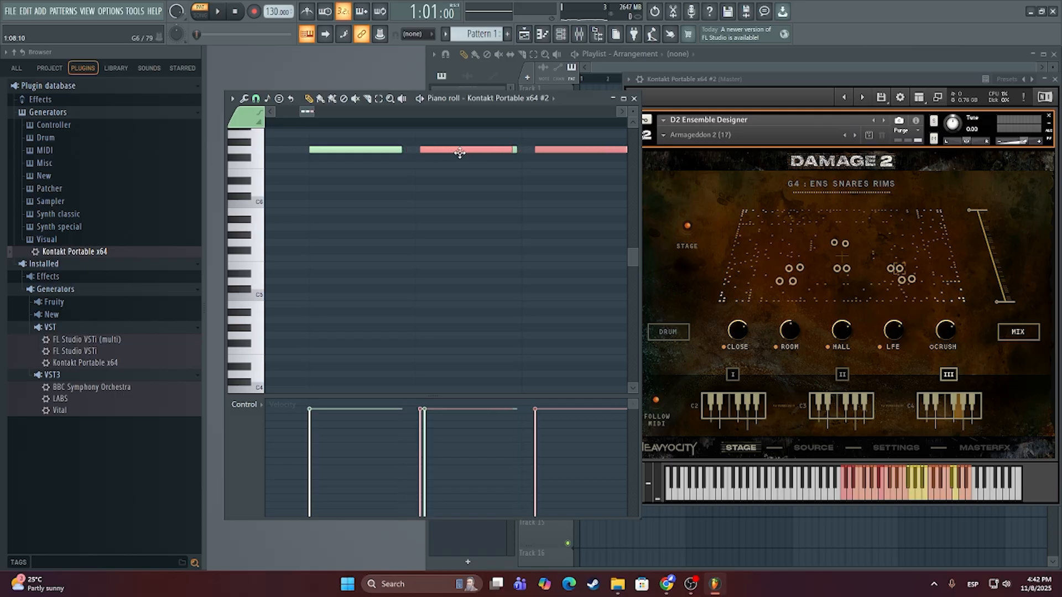
{"action": "left_click_drag", "start_coordinate": [462, 153], "coordinate": [571, 153]}
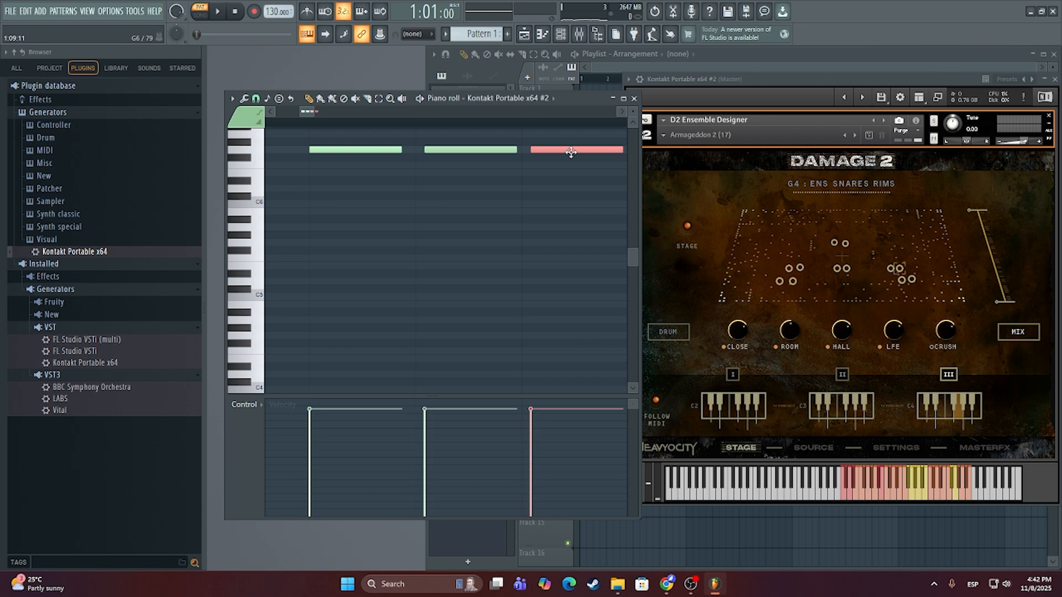
{"action": "left_click_drag", "start_coordinate": [571, 152], "coordinate": [579, 153]}
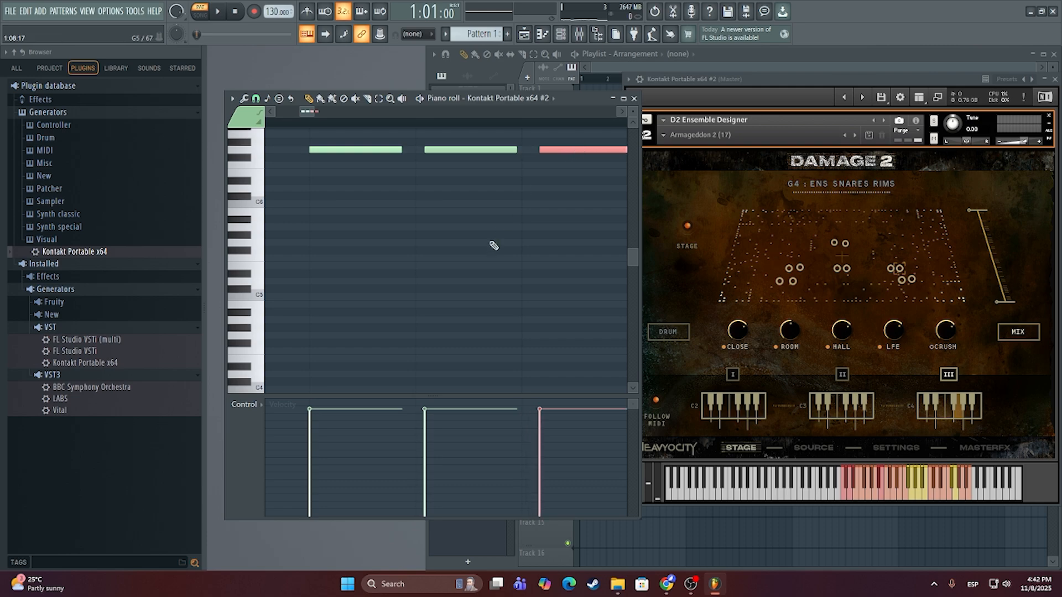
Step: Duplicate the last pair of G6 notes and shift the new copies later to match the spacing of the others
{"action": "scroll", "coordinate": [497, 252], "scroll_direction": "down", "scroll_amount": 1}
{"action": "scroll", "coordinate": [499, 253], "scroll_direction": "down", "scroll_amount": 4}
{"action": "scroll", "coordinate": [462, 246], "scroll_direction": "up", "scroll_amount": 3}
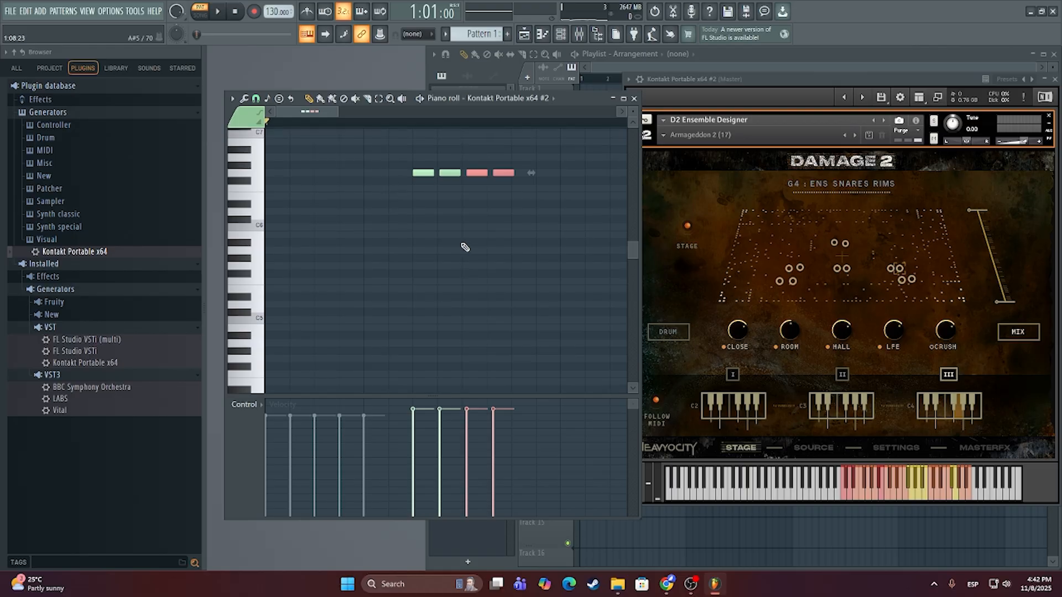
{"action": "key", "text": "ctrl+b"}
{"action": "scroll", "coordinate": [524, 194], "scroll_direction": "up", "scroll_amount": 5}
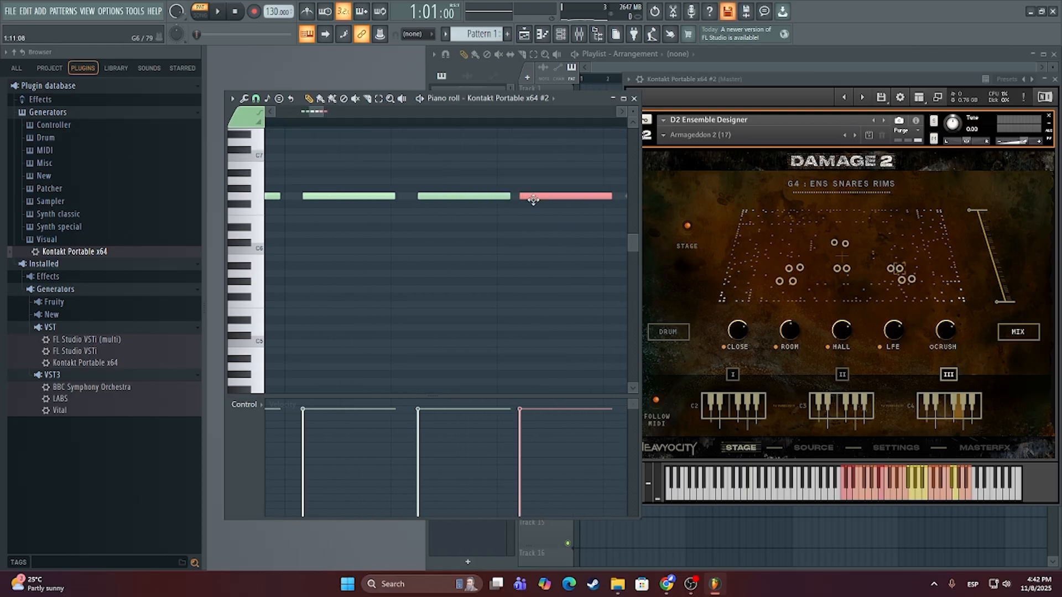
{"action": "left_click_drag", "start_coordinate": [531, 199], "coordinate": [545, 200]}
{"action": "scroll", "coordinate": [562, 258], "scroll_direction": "down", "scroll_amount": 4}
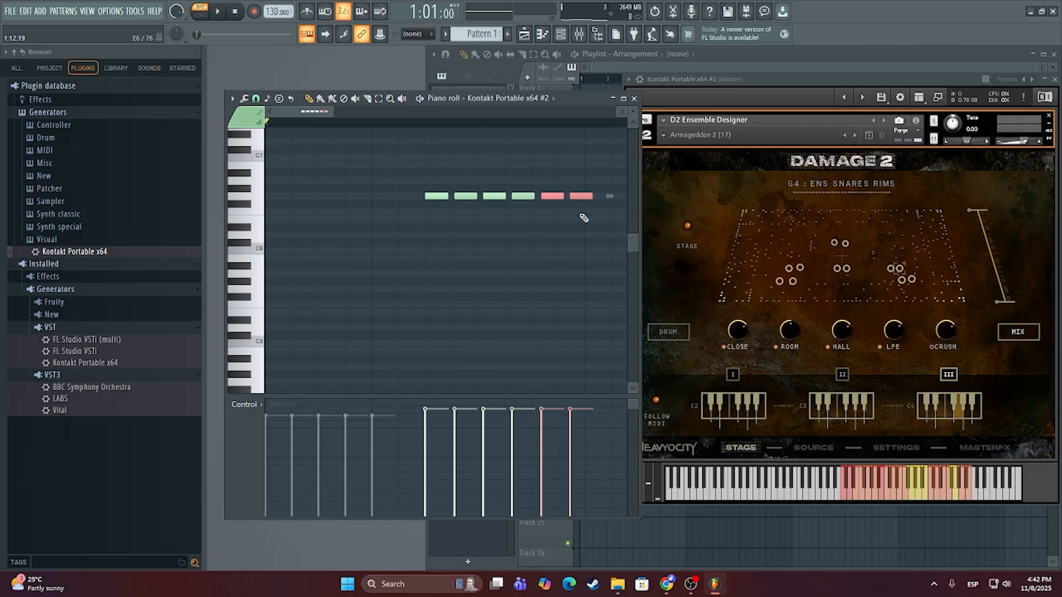
Step: Remove the sixth G6 note, keep five hits in the row, and play the pattern several times
{"action": "left_click", "coordinate": [558, 273]}
{"action": "key", "text": "ctrl+z"}
{"action": "key", "text": "ctrl+z"}
{"action": "key", "text": "space"}
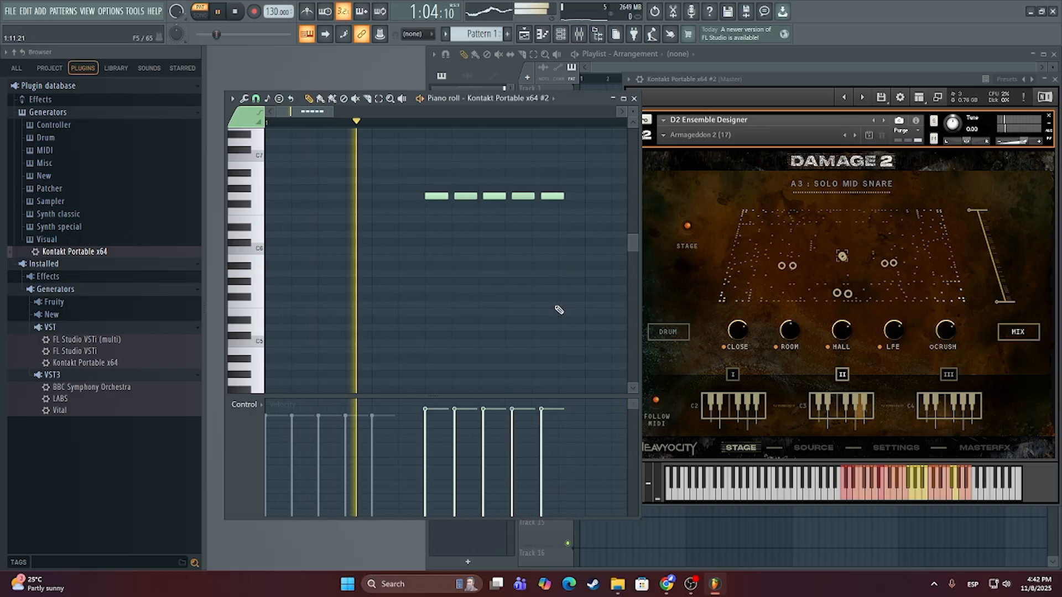
{"action": "key", "text": "space"}
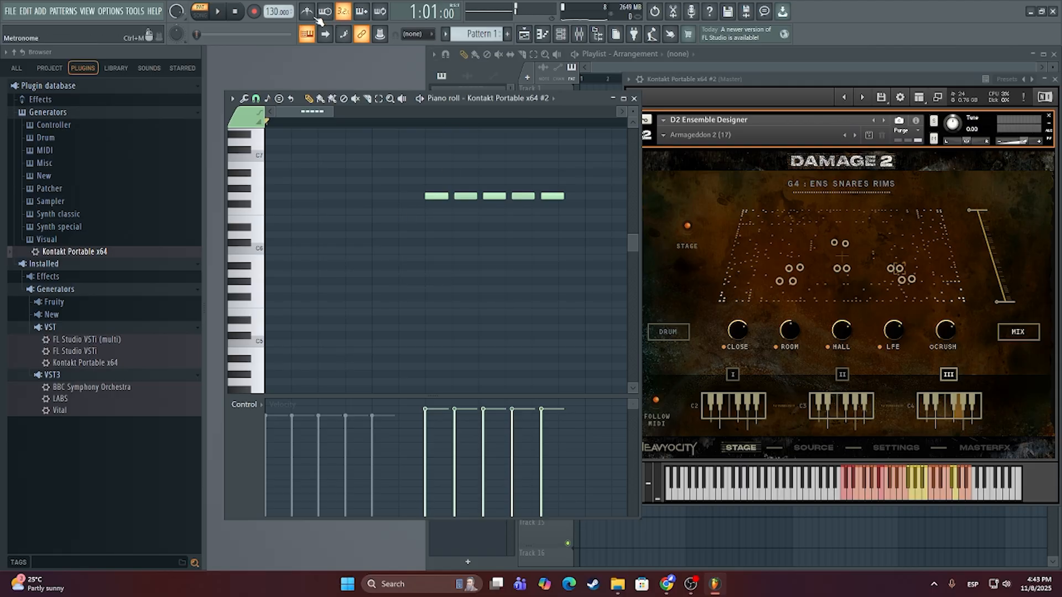
{"action": "scroll", "coordinate": [496, 223], "scroll_direction": "up", "scroll_amount": 1}
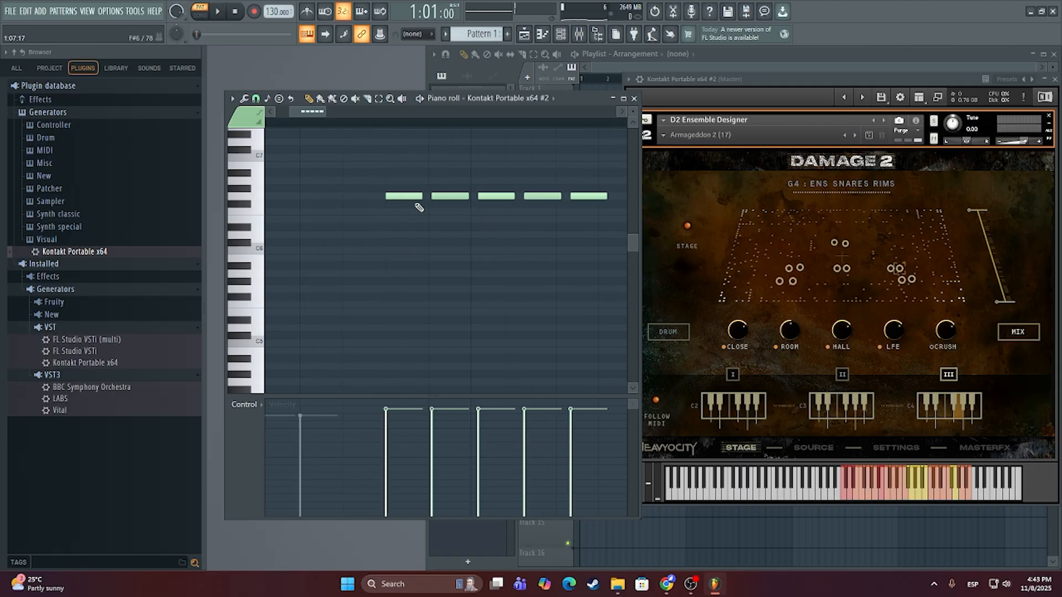
{"action": "key", "text": "space"}
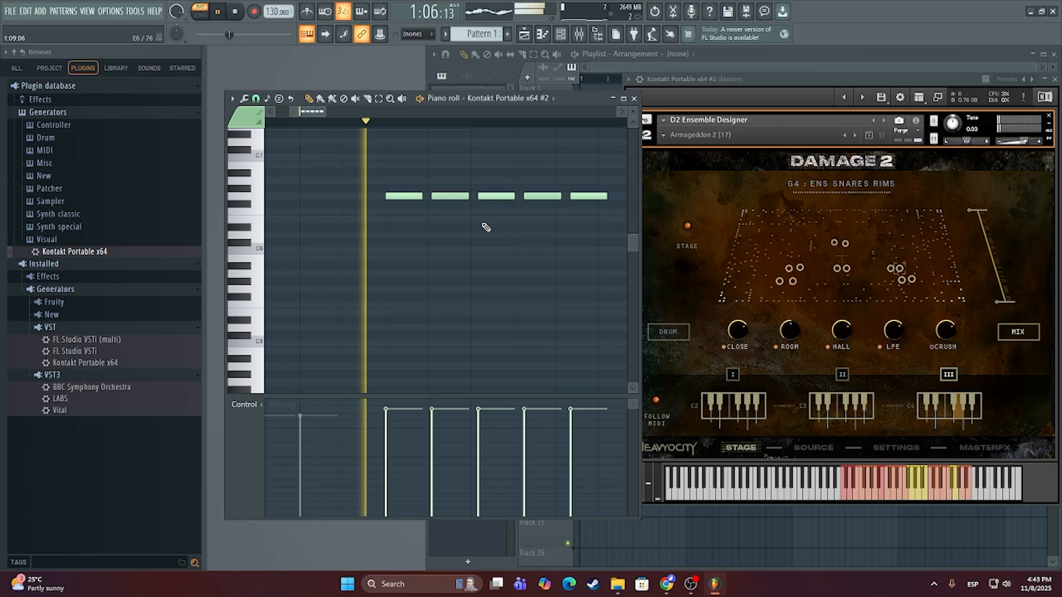
{"action": "key", "text": "space"}
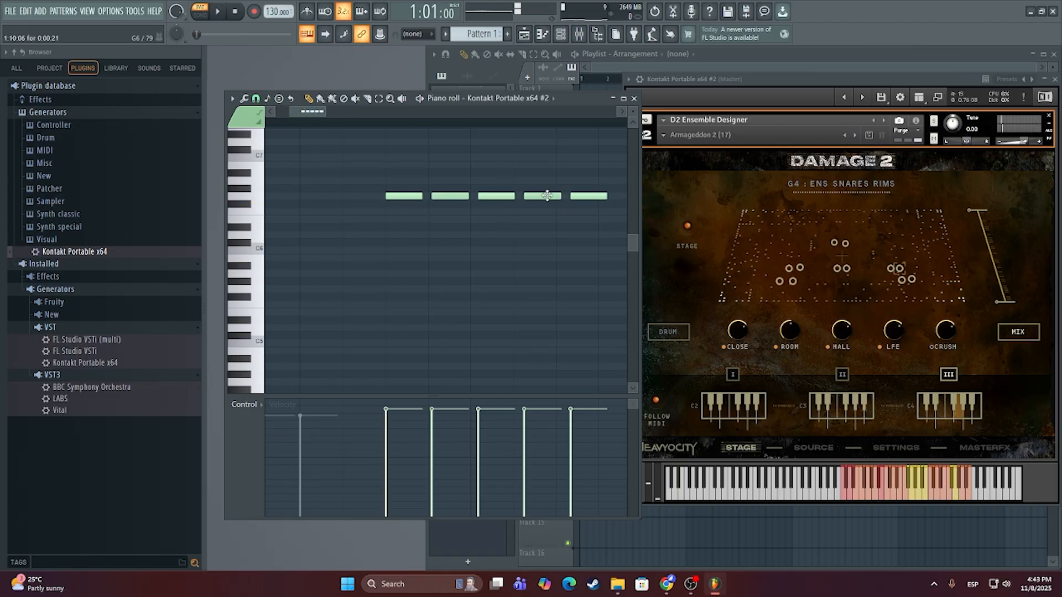
{"action": "key", "text": "space"}
{"action": "key", "text": "space"}
Step: Move the fifth, fourth and third G6 notes later, widening the gaps after the first two hits
{"action": "mouse_move", "coordinate": [599, 196]}
{"action": "left_mouse_down"}
{"action": "mouse_move", "coordinate": [631, 198]}
{"action": "mouse_move", "coordinate": [597, 199]}
{"action": "mouse_move", "coordinate": [583, 216]}
{"action": "mouse_move", "coordinate": [562, 199]}
{"action": "mouse_move", "coordinate": [596, 202]}
{"action": "left_mouse_up"}
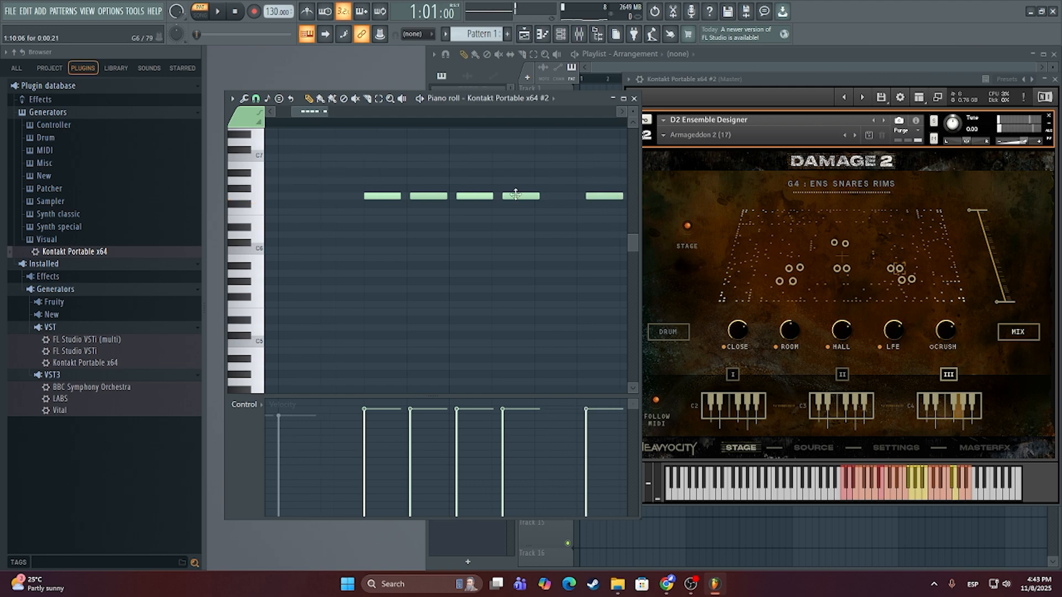
{"action": "left_click_drag", "start_coordinate": [516, 195], "coordinate": [543, 195]}
{"action": "left_click_drag", "start_coordinate": [470, 199], "coordinate": [495, 200]}
Step: Replay the pattern with the respaced snare hits and audition the A4 Ens Stick Clicks - PVC Pipes sound
{"action": "key", "text": "space"}
{"action": "key", "text": "space"}
{"action": "key", "text": "space"}
{"action": "key", "text": "space"}
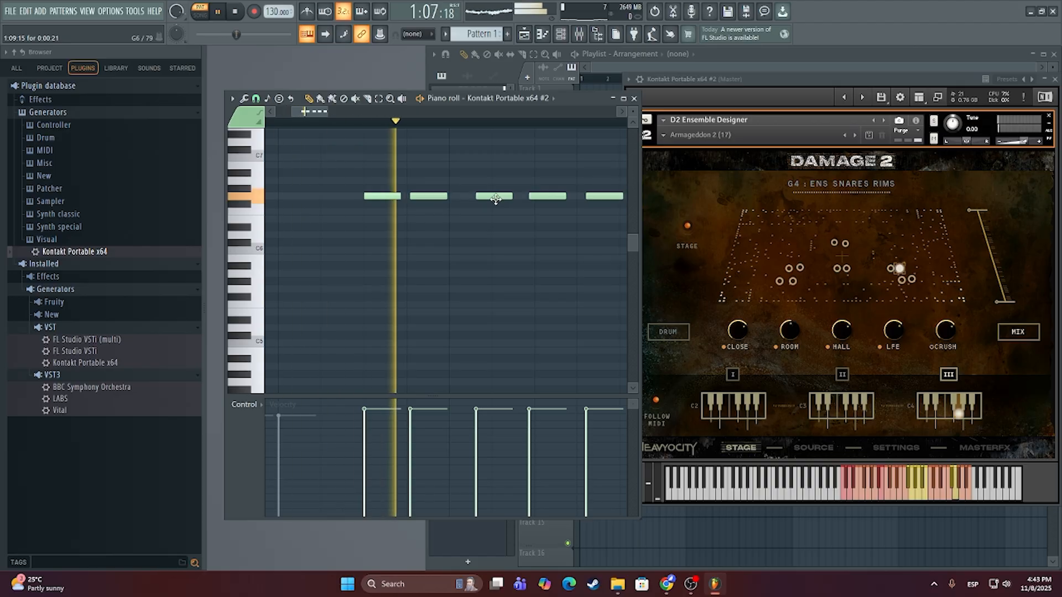
{"action": "key", "text": "space"}
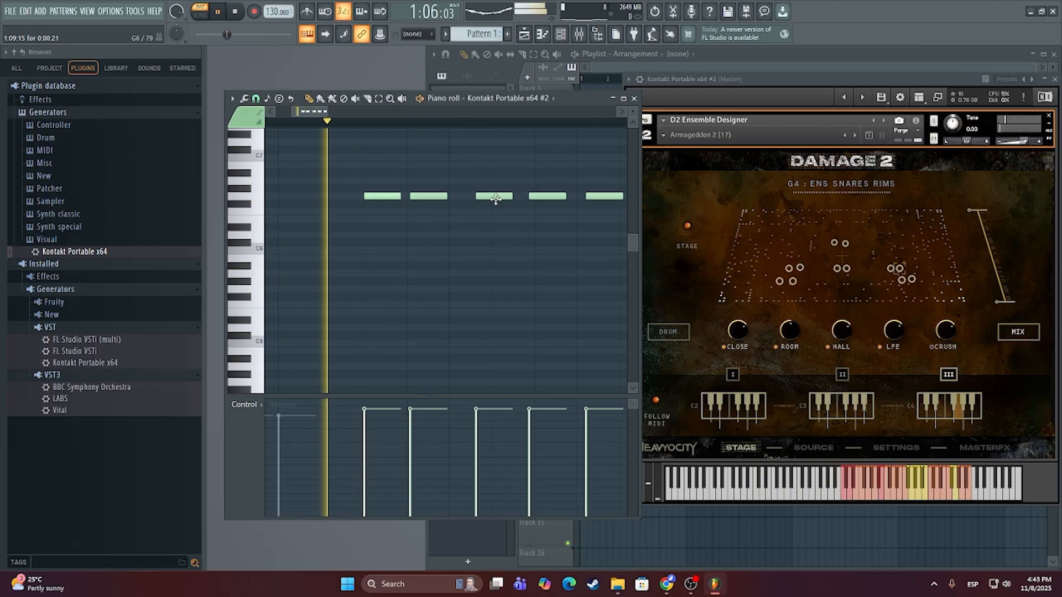
{"action": "key", "text": "space"}
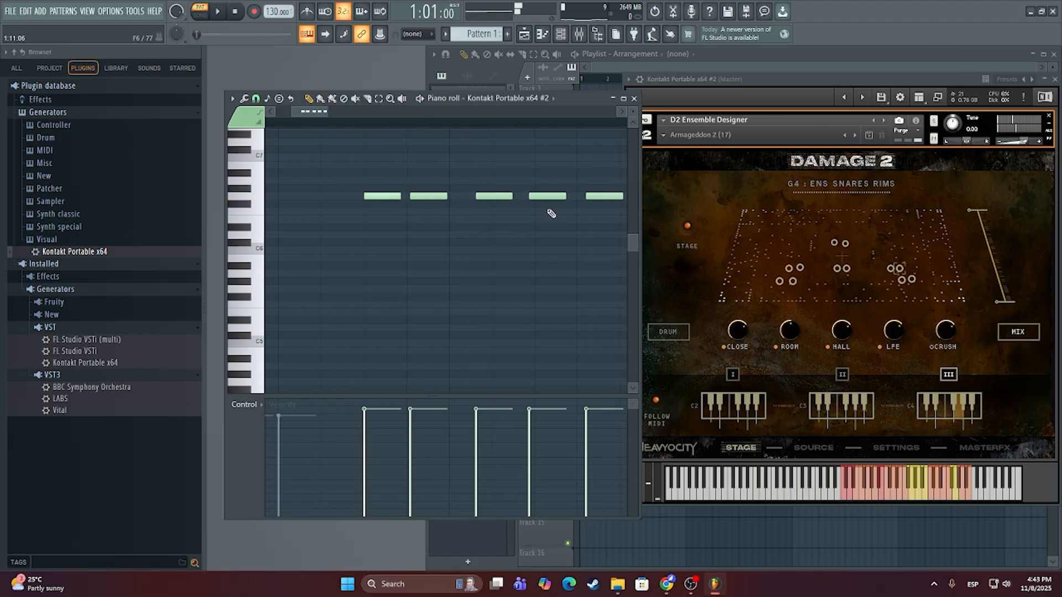
{"action": "left_click", "coordinate": [965, 500]}
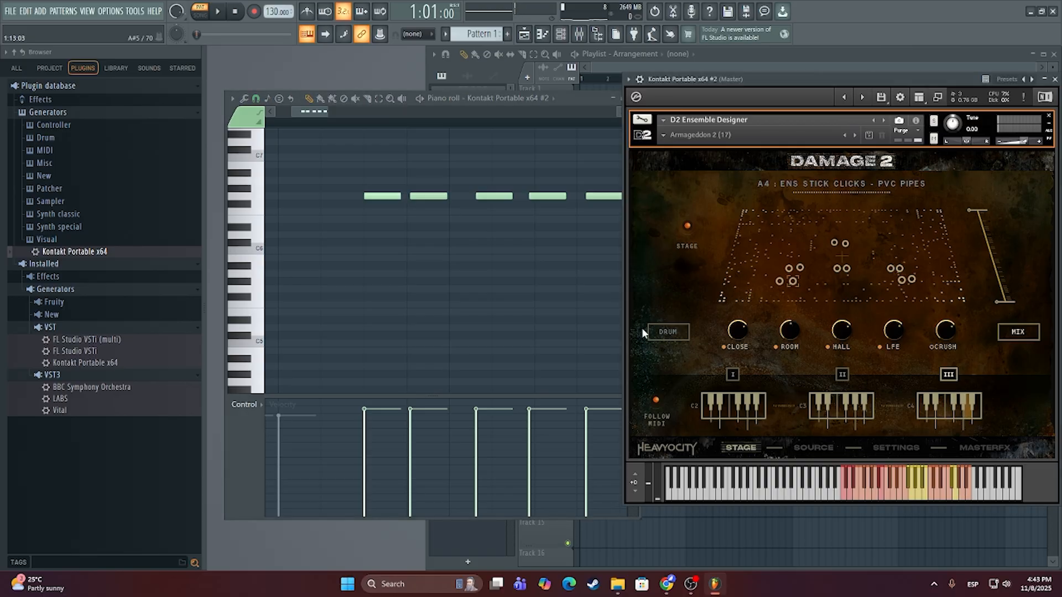
Step: Audition the G4 Ens Snares Rims sound and replay the pattern twice with the C4 and G6 hits in view
{"action": "left_click_drag", "start_coordinate": [358, 133], "coordinate": [392, 217]}
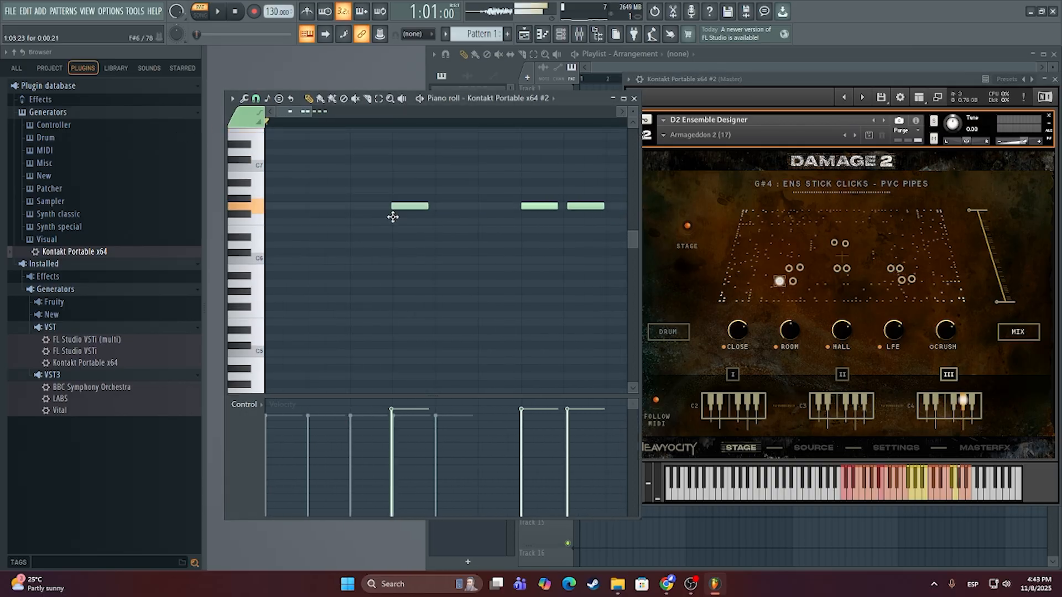
{"action": "scroll", "coordinate": [403, 265], "scroll_direction": "down", "scroll_amount": 6, "text": "ctrl"}
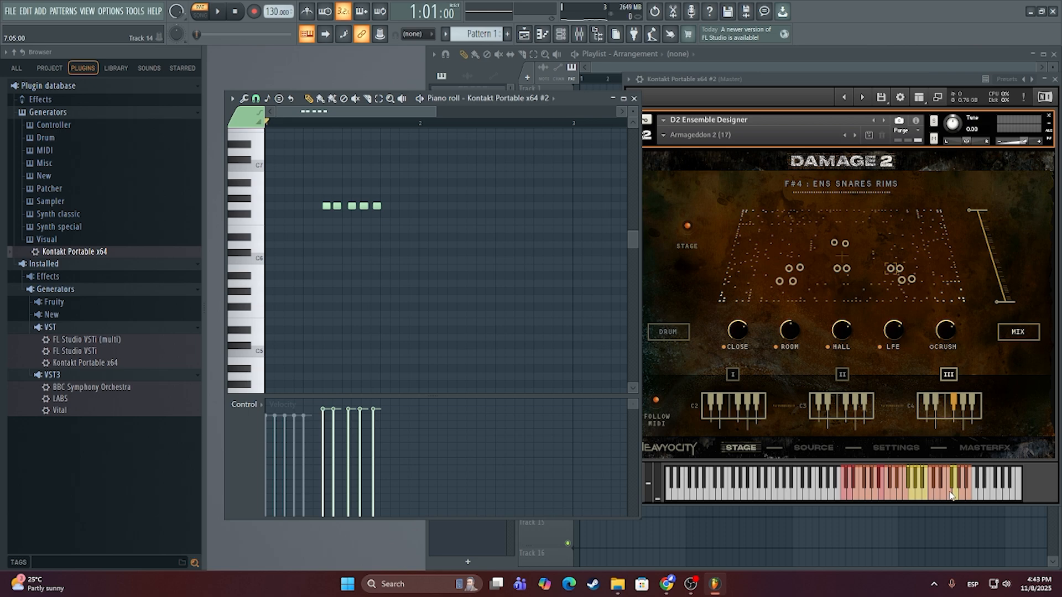
{"action": "left_click", "coordinate": [959, 500]}
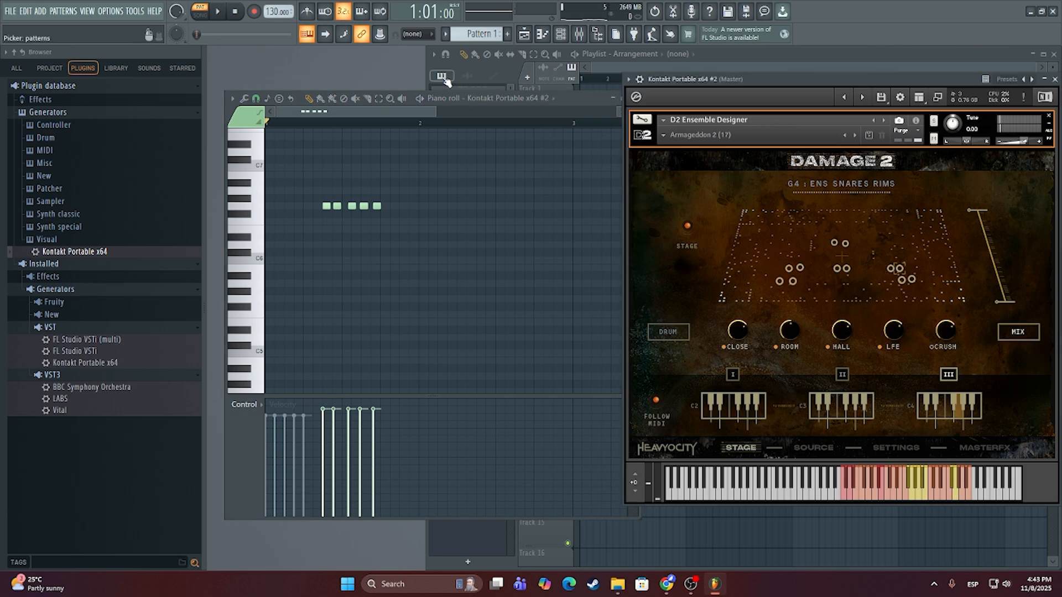
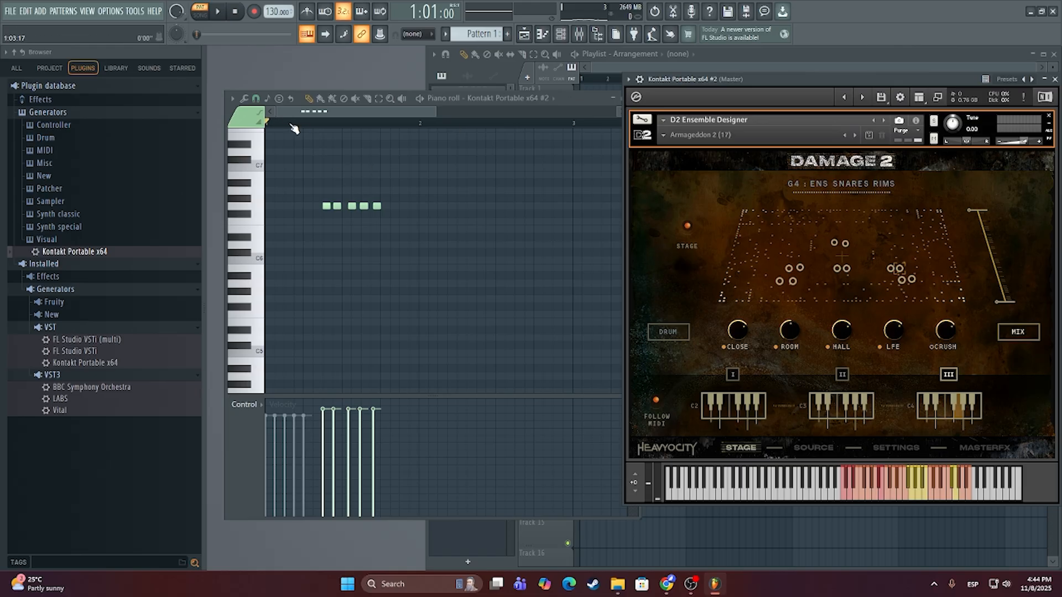
{"action": "left_click_drag", "start_coordinate": [290, 124], "coordinate": [180, 127]}
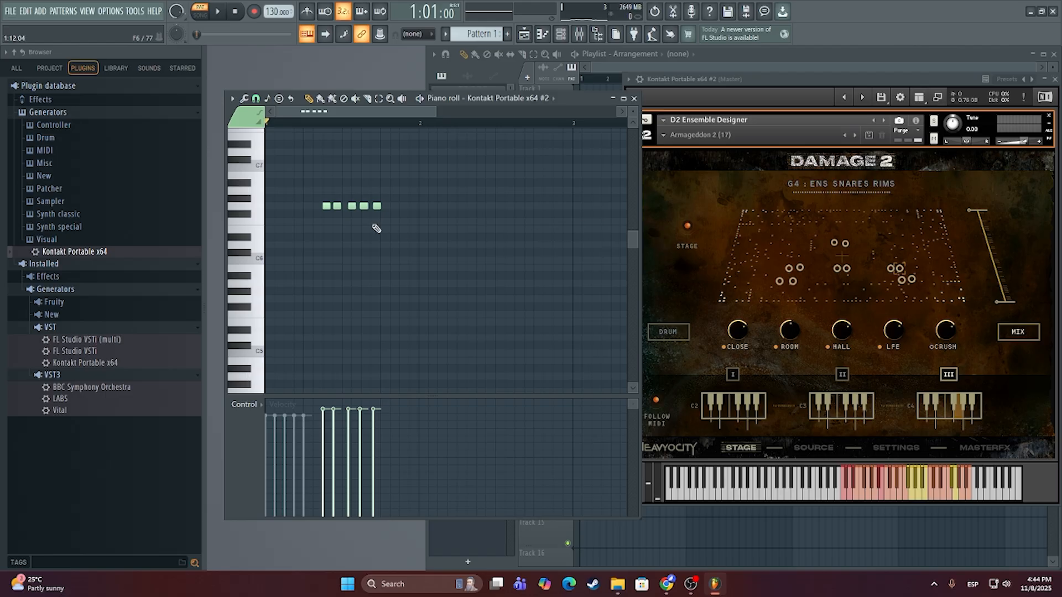
{"action": "scroll", "coordinate": [349, 241], "scroll_direction": "down", "scroll_amount": 3}
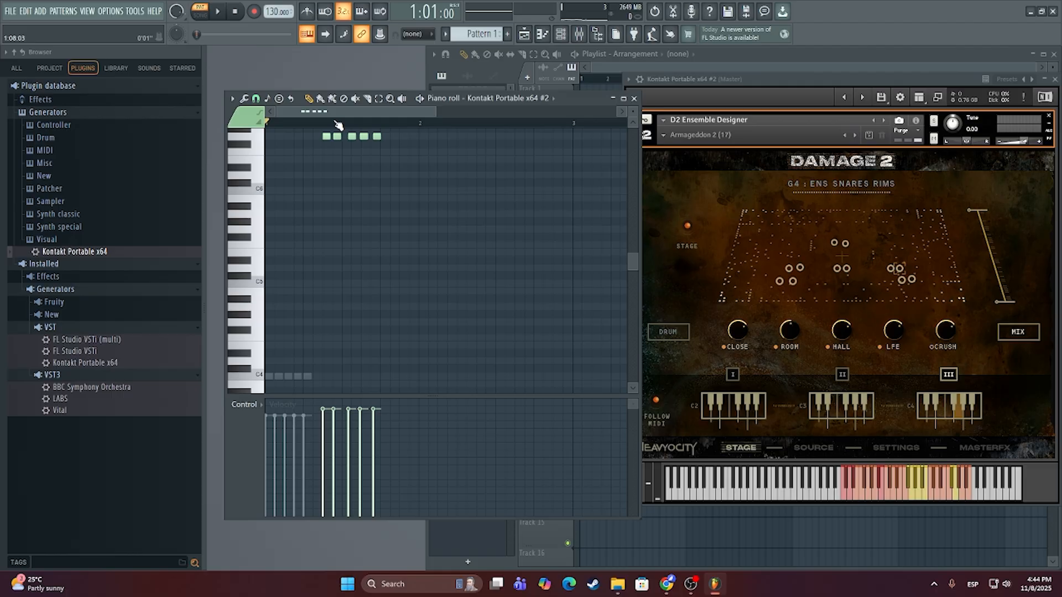
{"action": "key", "text": "space"}
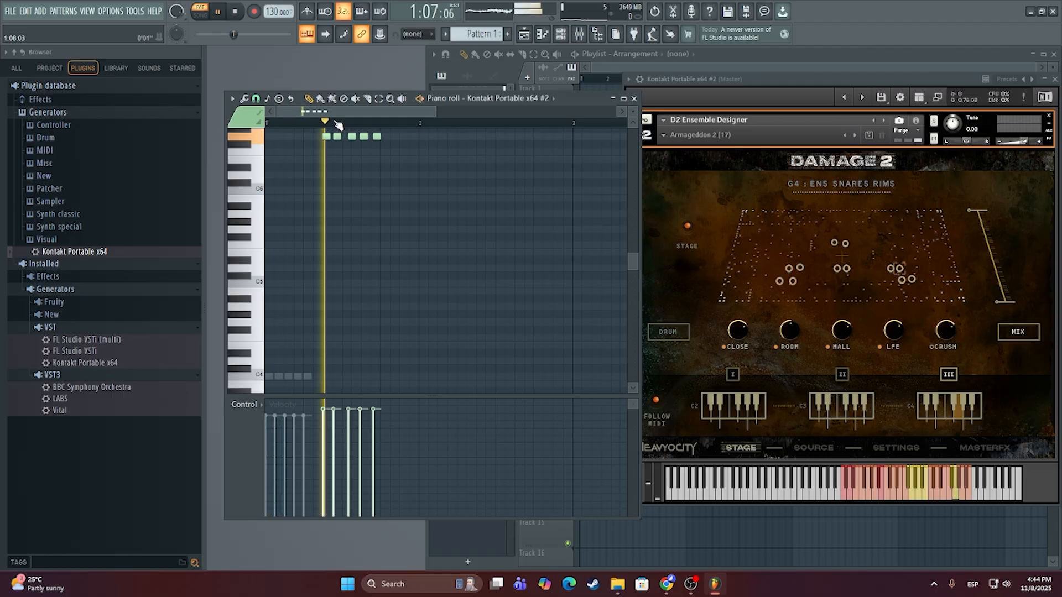
{"action": "key", "text": "space"}
{"action": "scroll", "coordinate": [340, 128], "scroll_direction": "up", "scroll_amount": 3}
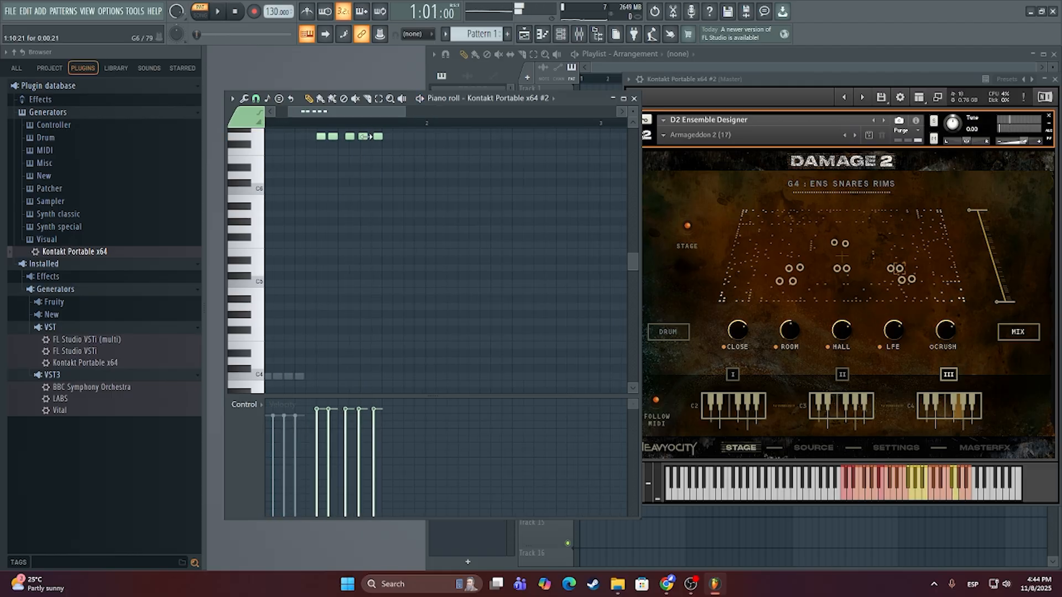
{"action": "scroll", "coordinate": [344, 155], "scroll_direction": "down", "scroll_amount": 4}
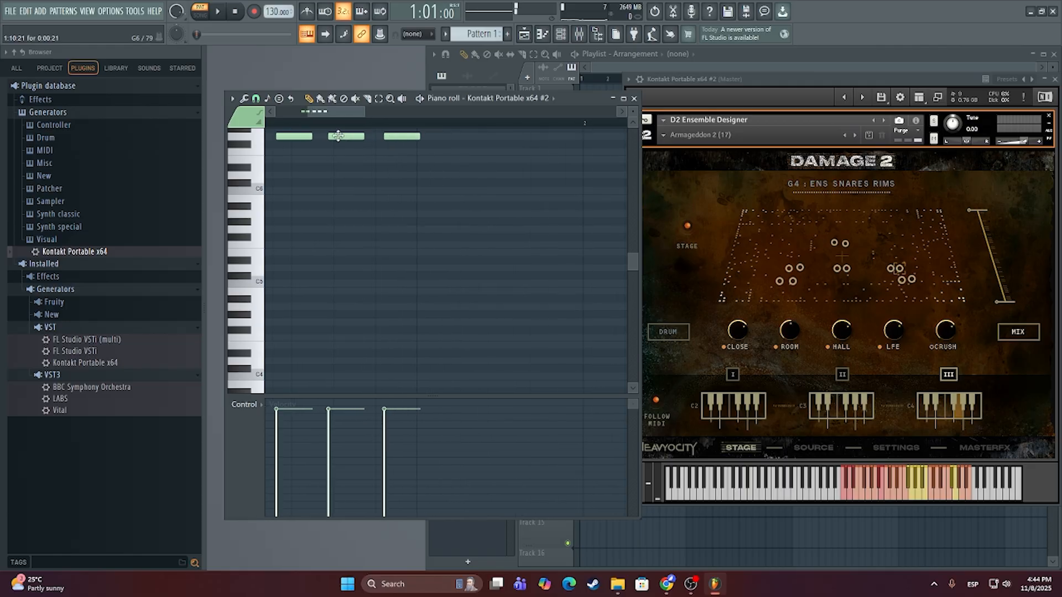
{"action": "key", "text": "space"}
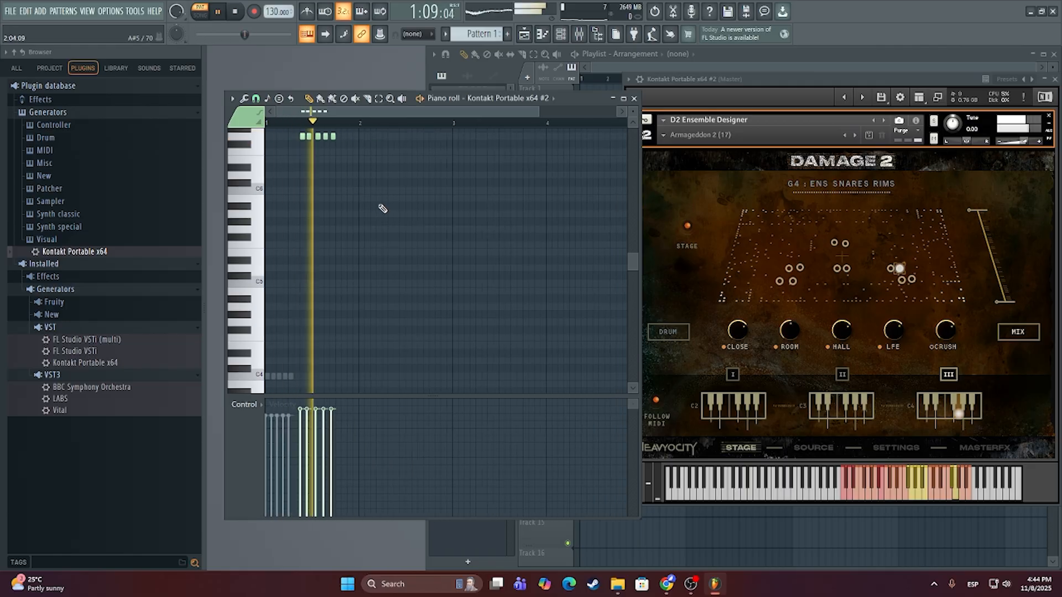
{"action": "key", "text": "space"}
Step: Nudge the third G6 note slightly later in two small moves, playing the pattern after each move
{"action": "scroll", "coordinate": [351, 166], "scroll_direction": "up", "scroll_amount": 3}
{"action": "scroll", "coordinate": [319, 191], "scroll_direction": "up", "scroll_amount": 3}
{"action": "left_click_drag", "start_coordinate": [320, 195], "coordinate": [468, 226]}
{"action": "scroll", "coordinate": [433, 191], "scroll_direction": "up", "scroll_amount": 3}
{"action": "left_click_drag", "start_coordinate": [422, 171], "coordinate": [430, 171]}
{"action": "key", "text": "space"}
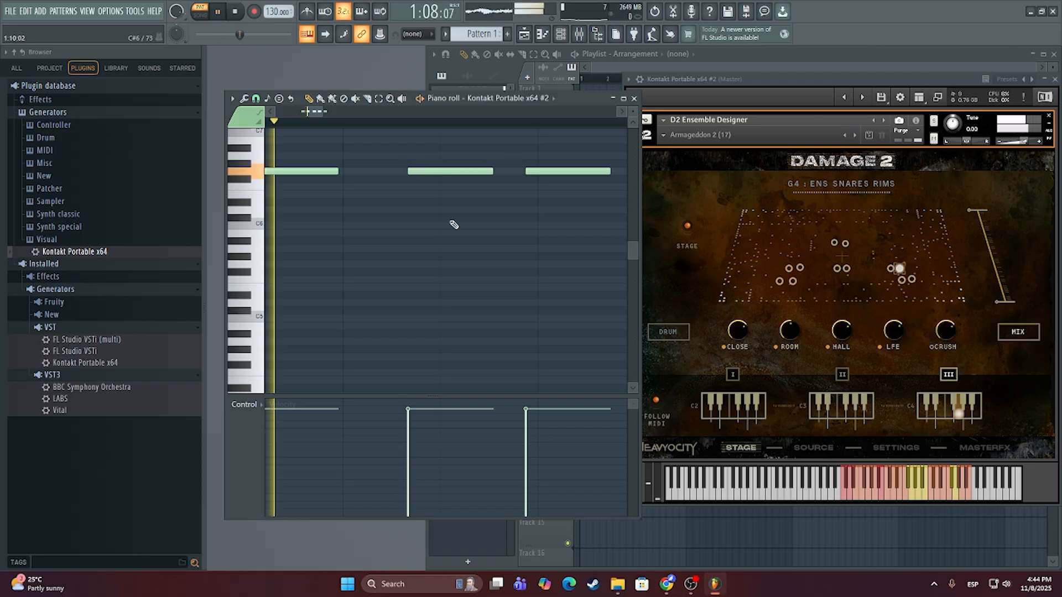
{"action": "key", "text": "space"}
{"action": "left_click_drag", "start_coordinate": [420, 171], "coordinate": [431, 169]}
{"action": "key", "text": "space"}
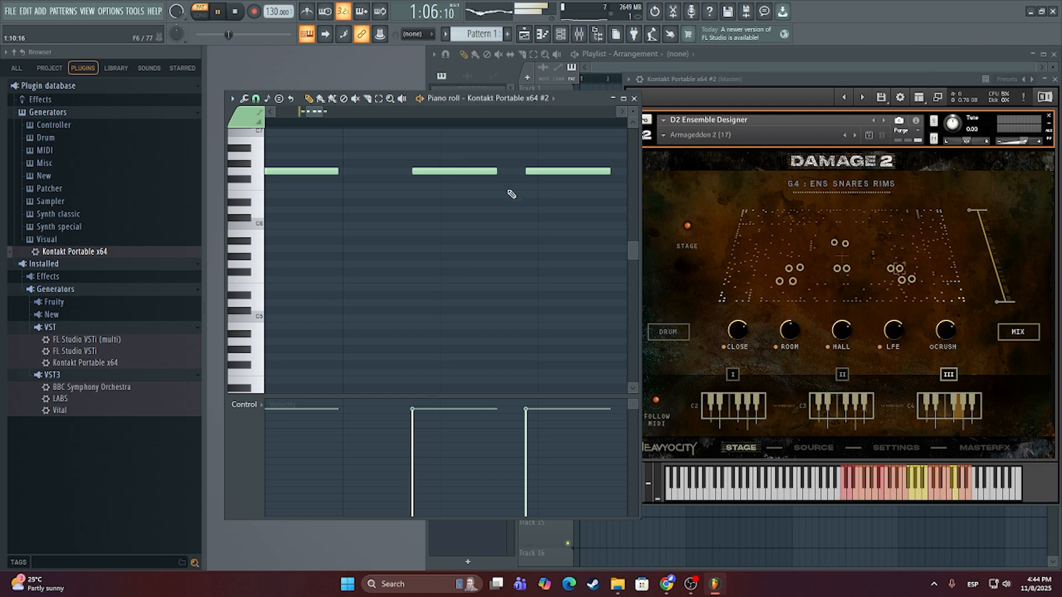
{"action": "key", "text": "space"}
Step: Move the fifth G6 note later in two moves, widening its gap after the fourth, and check the rhythm by playback
{"action": "scroll", "coordinate": [523, 201], "scroll_direction": "down", "scroll_amount": 3}
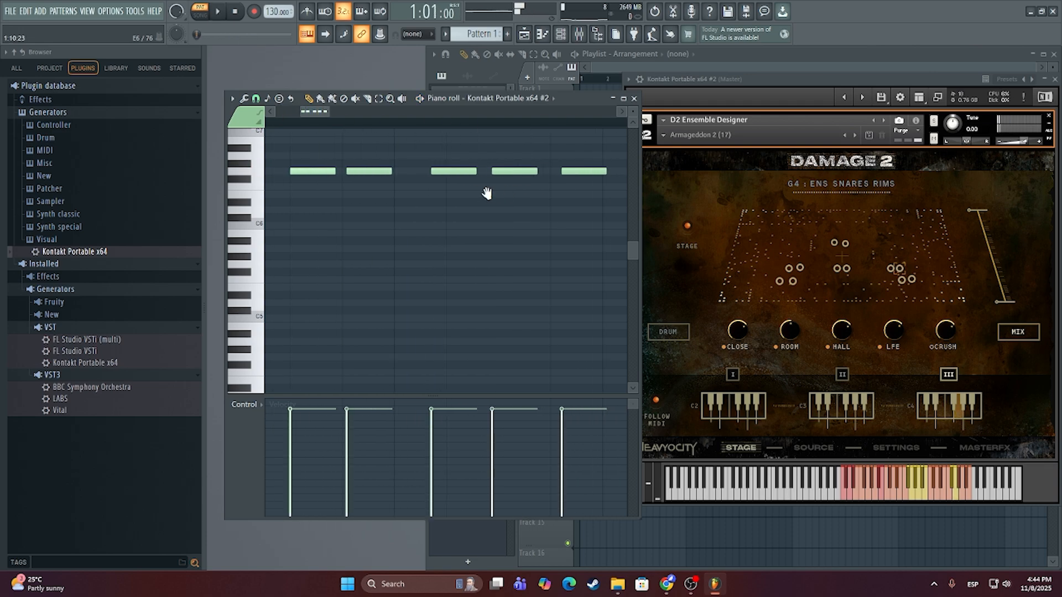
{"action": "key", "text": "space"}
{"action": "key", "text": "space"}
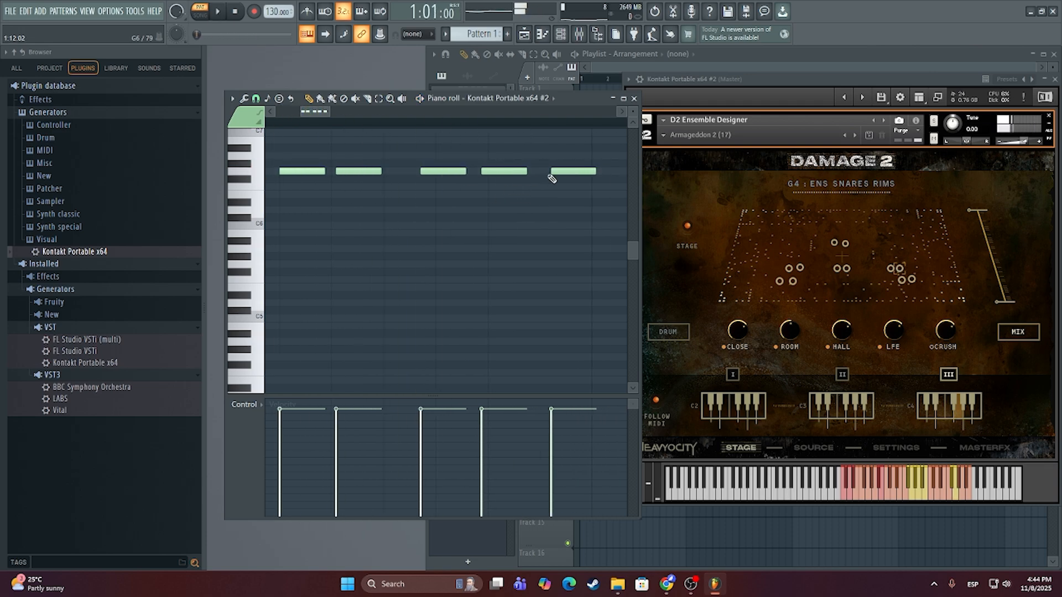
{"action": "left_click_drag", "start_coordinate": [560, 172], "coordinate": [574, 172]}
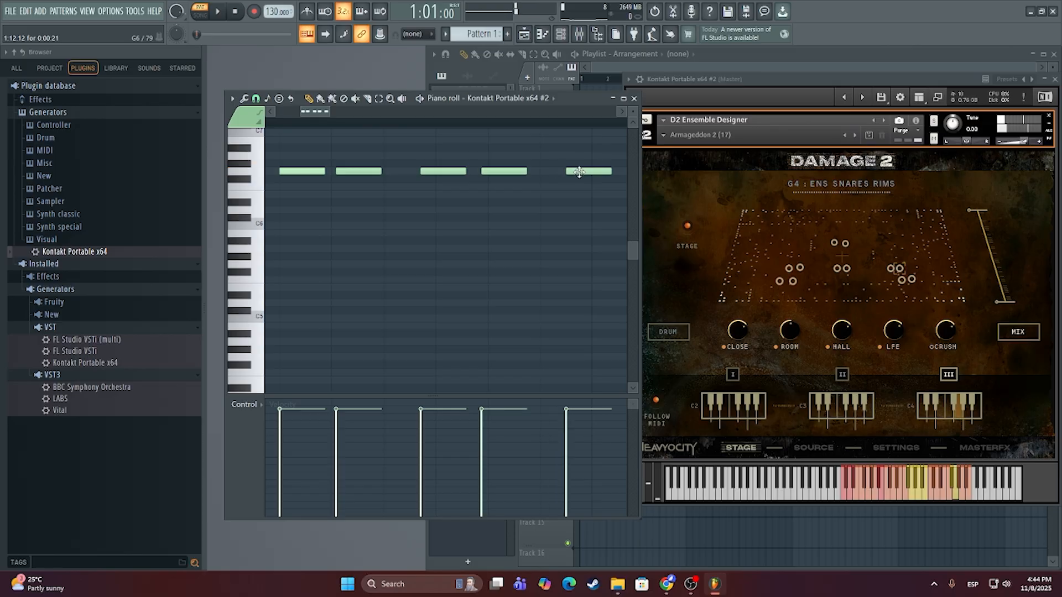
{"action": "key", "text": "space"}
{"action": "key", "text": "space"}
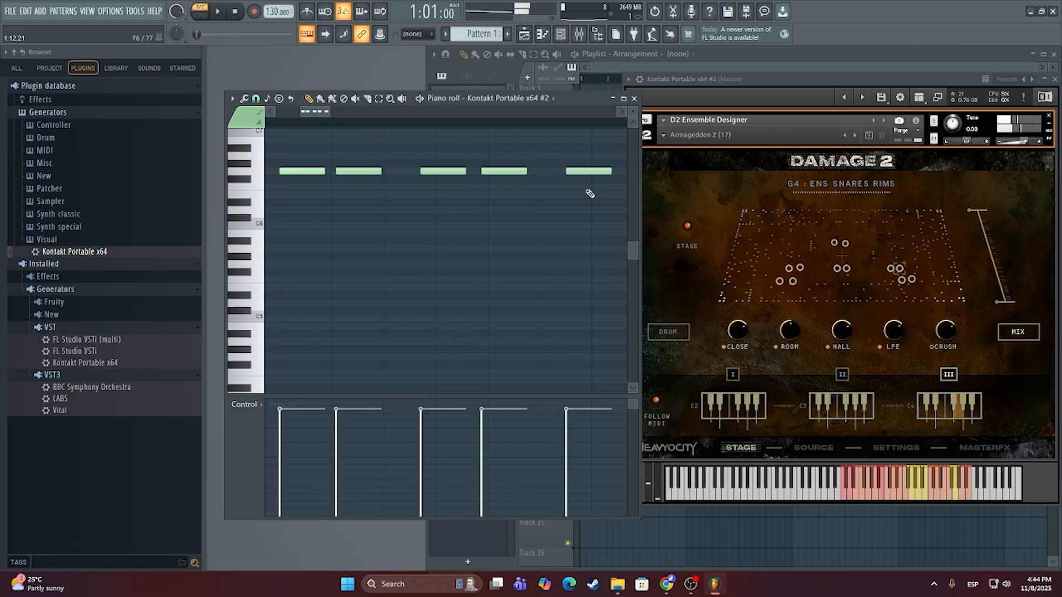
{"action": "left_click_drag", "start_coordinate": [590, 171], "coordinate": [606, 170]}
{"action": "key", "text": "space"}
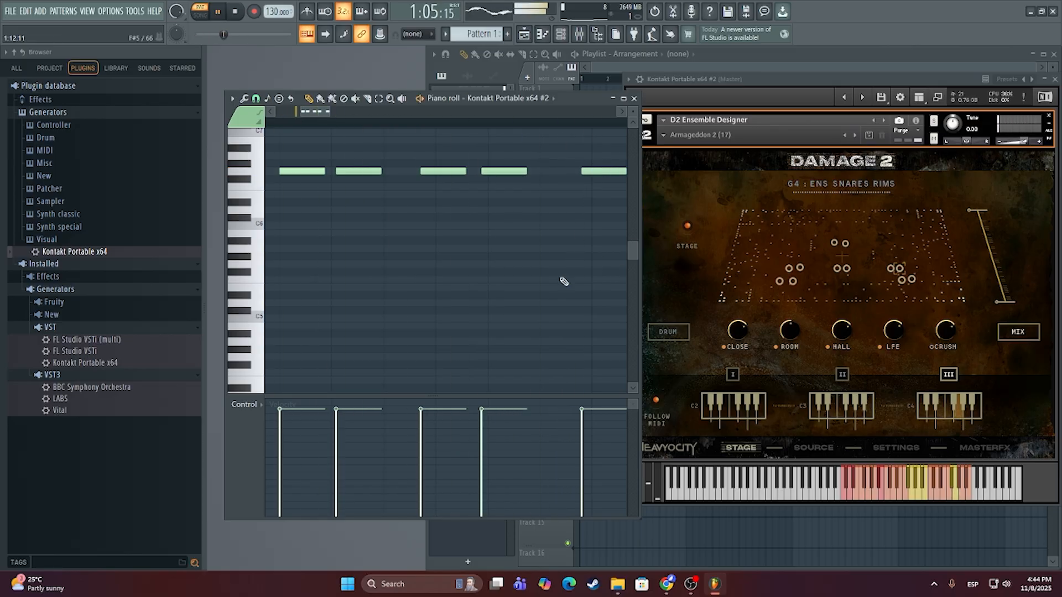
{"action": "key", "text": "space"}
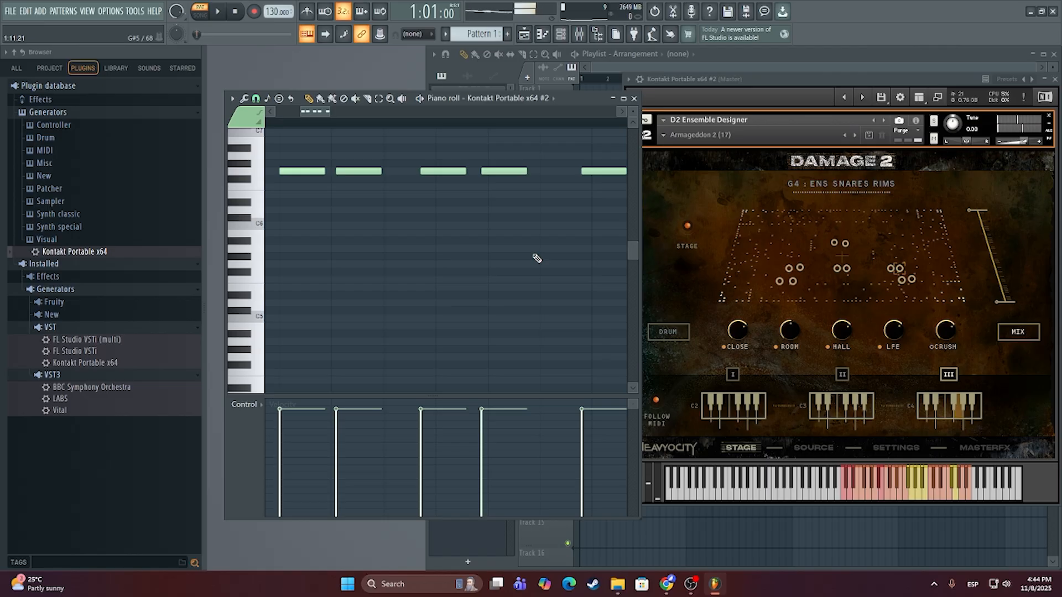
{"action": "scroll", "coordinate": [537, 258], "scroll_direction": "down", "scroll_amount": 4}
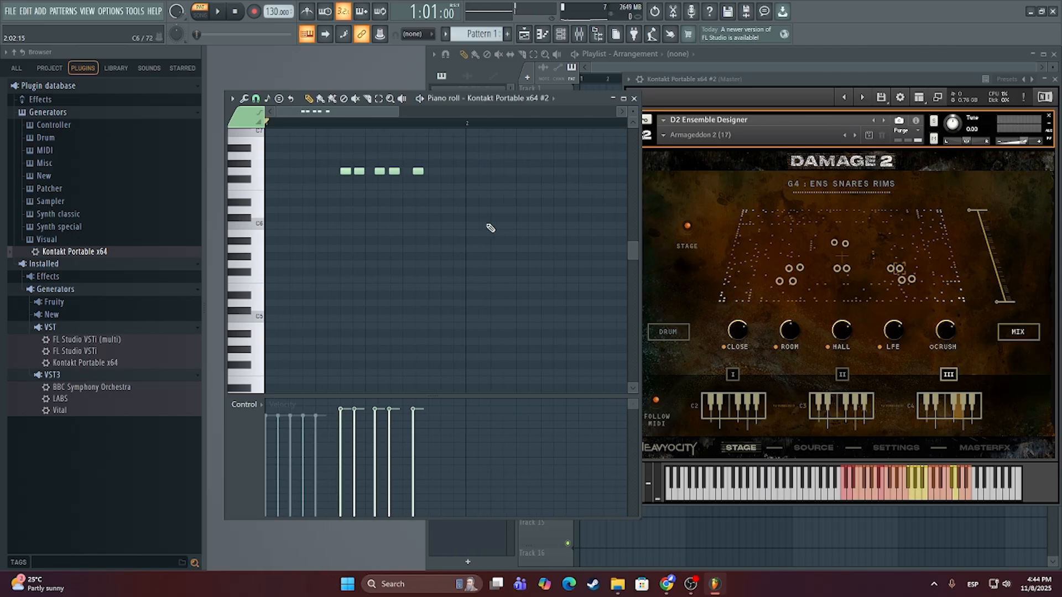
{"action": "key", "text": "space"}
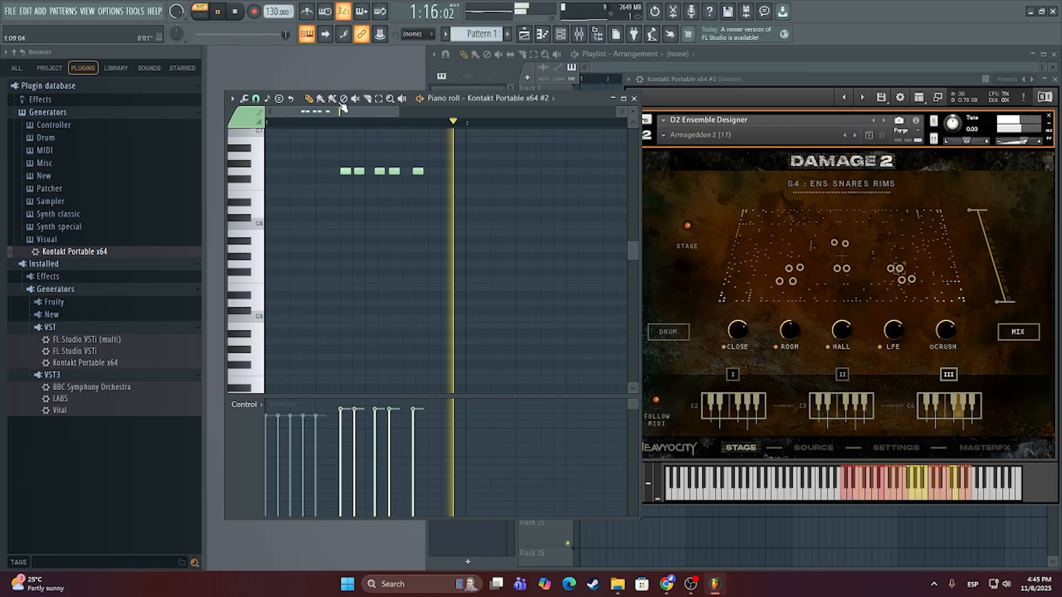
{"action": "key", "text": "space"}
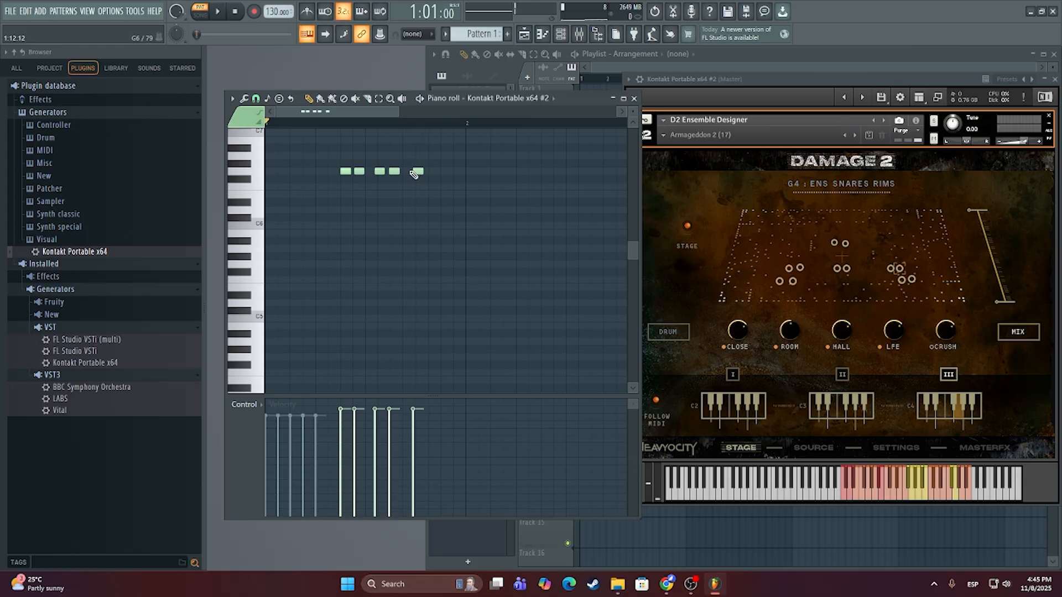
Step: Set the piano roll's grid snap to Step and replay the pattern
{"action": "scroll", "coordinate": [442, 166], "scroll_direction": "up", "scroll_amount": 4}
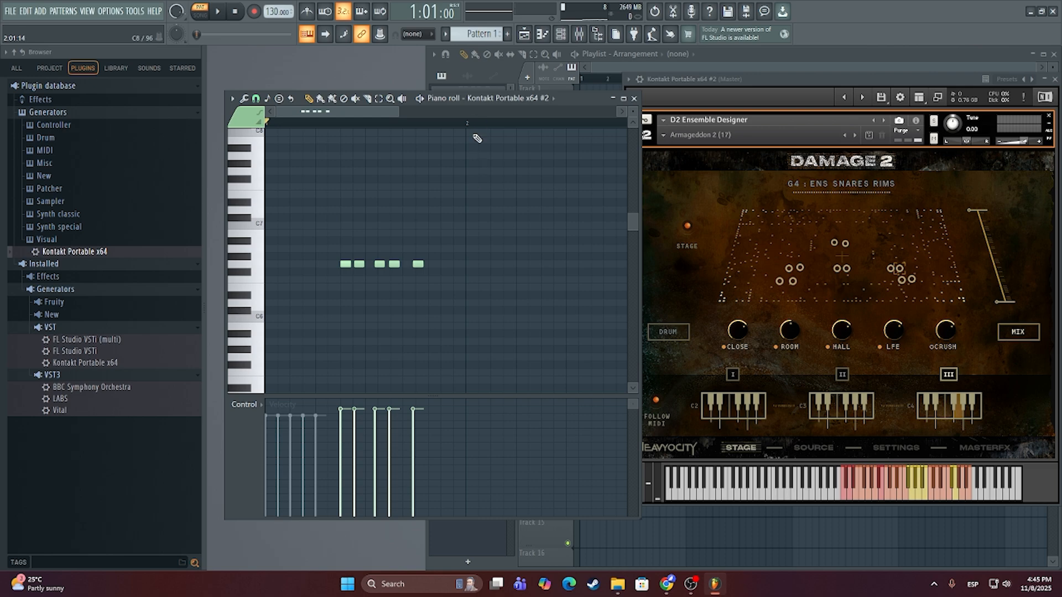
{"action": "left_click", "coordinate": [268, 98]}
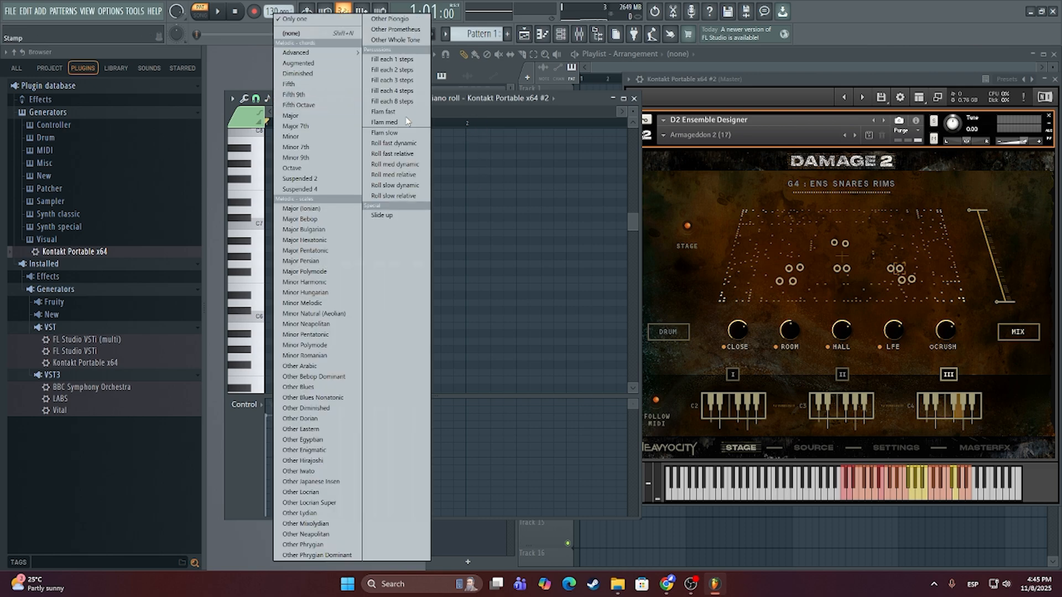
{"action": "left_click", "coordinate": [578, 92]}
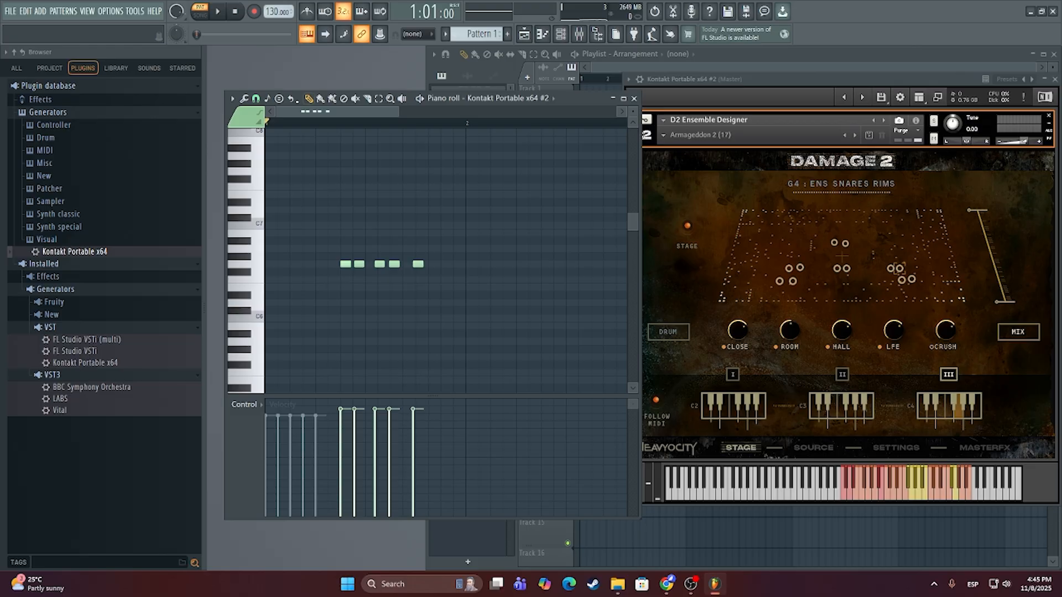
{"action": "left_click", "coordinate": [255, 98]}
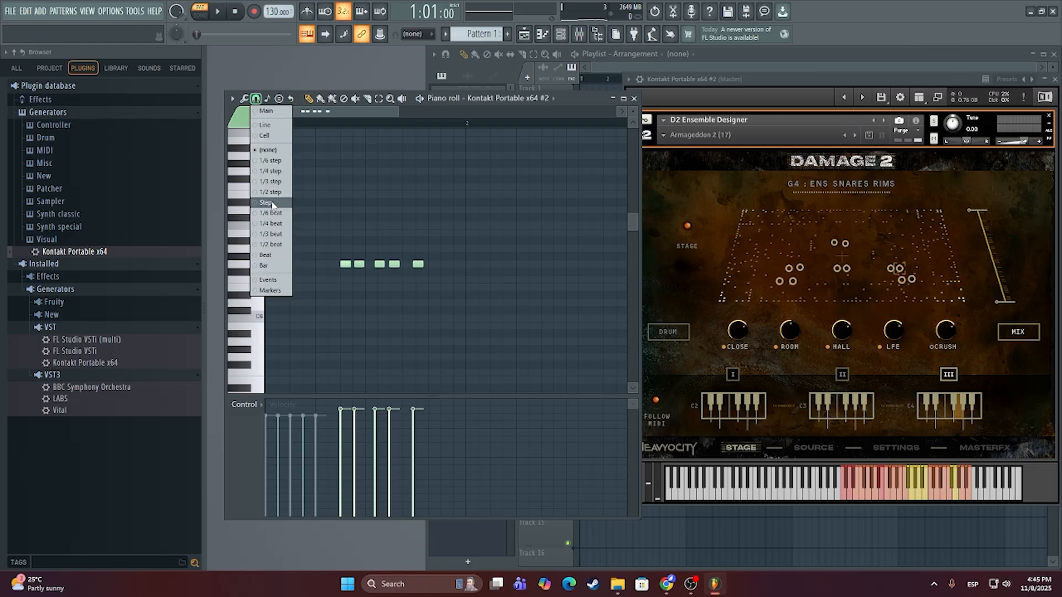
{"action": "left_click", "coordinate": [273, 244]}
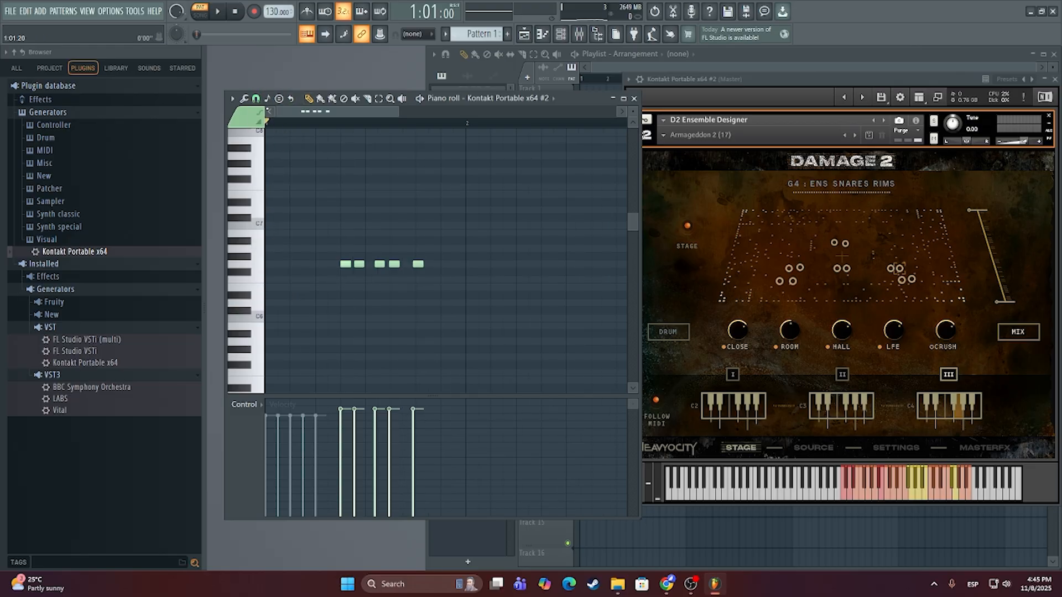
{"action": "left_click", "coordinate": [256, 98]}
{"action": "left_click", "coordinate": [272, 202]}
{"action": "key", "text": "space"}
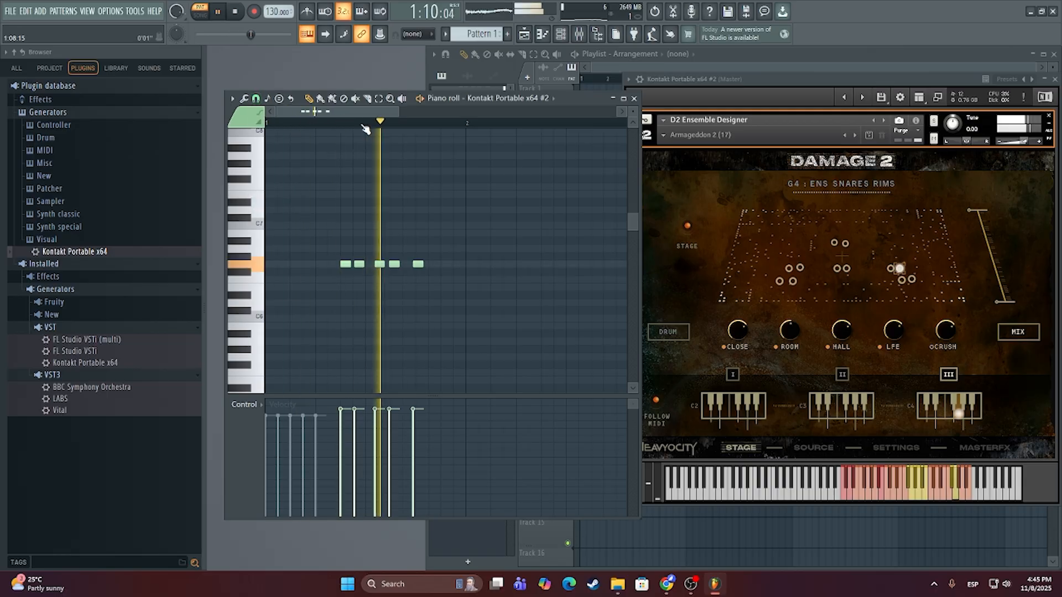
{"action": "key", "text": "space"}
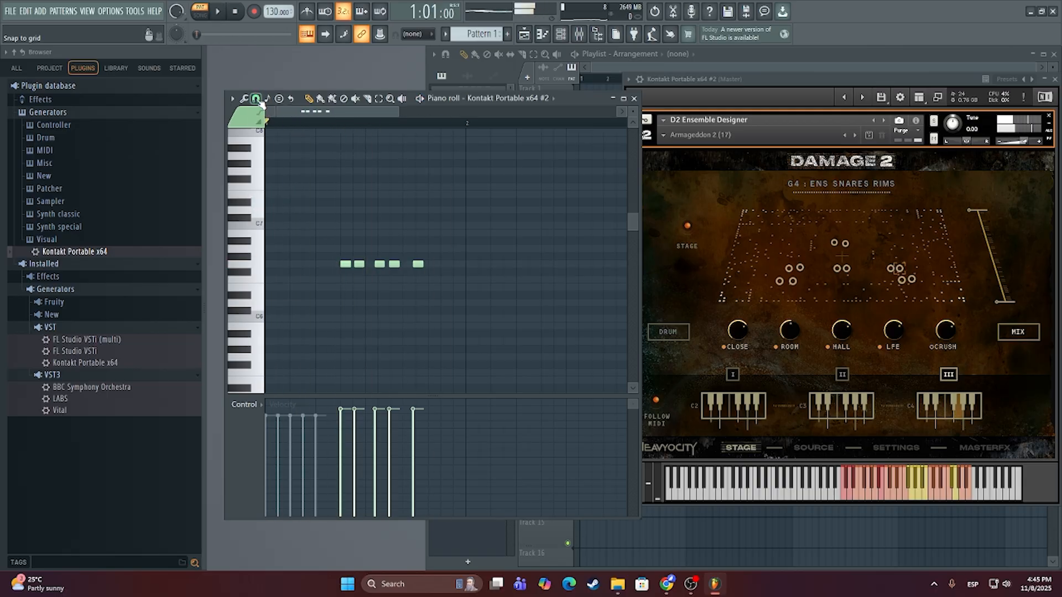
{"action": "left_click", "coordinate": [255, 98]}
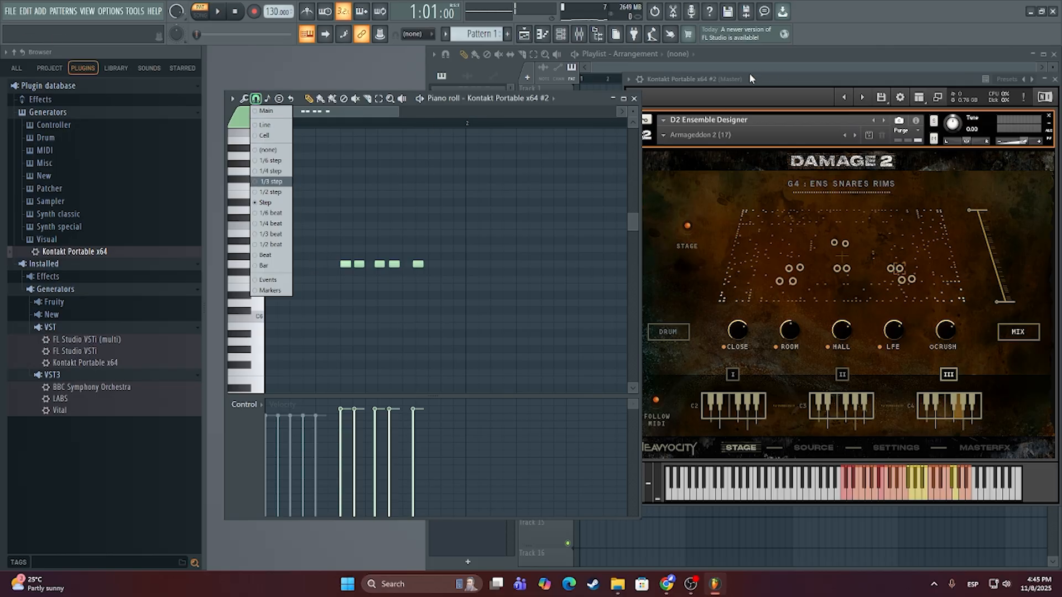
Step: Place Pattern 1 at bar 1 on Track 1 of the playlist and play it in song mode
{"action": "left_click_drag", "start_coordinate": [747, 77], "coordinate": [775, 189]}
{"action": "left_click_drag", "start_coordinate": [721, 101], "coordinate": [541, 111]}
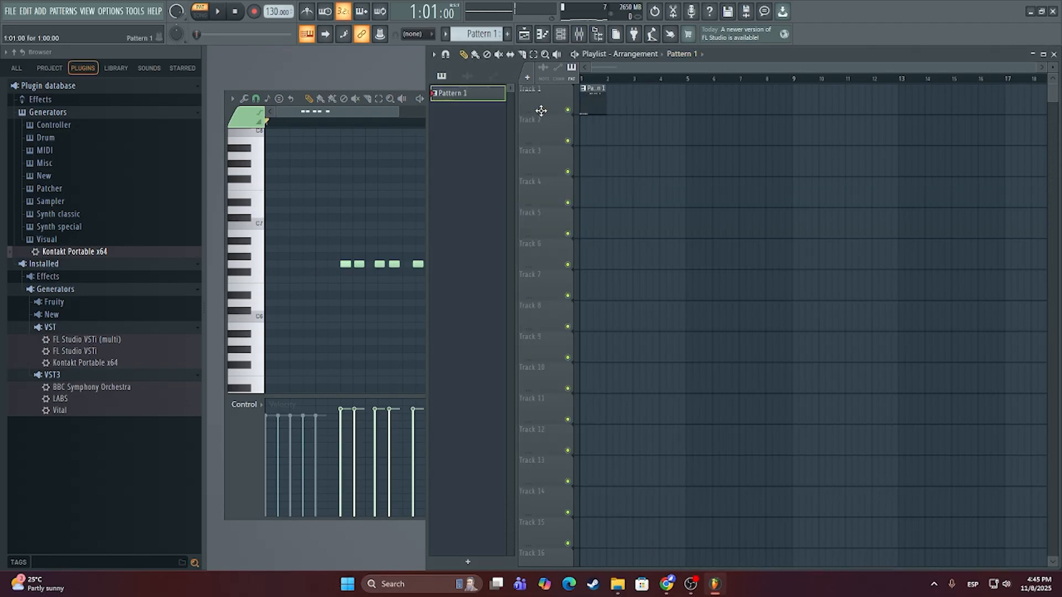
{"action": "key", "text": "space"}
{"action": "key", "text": "l"}
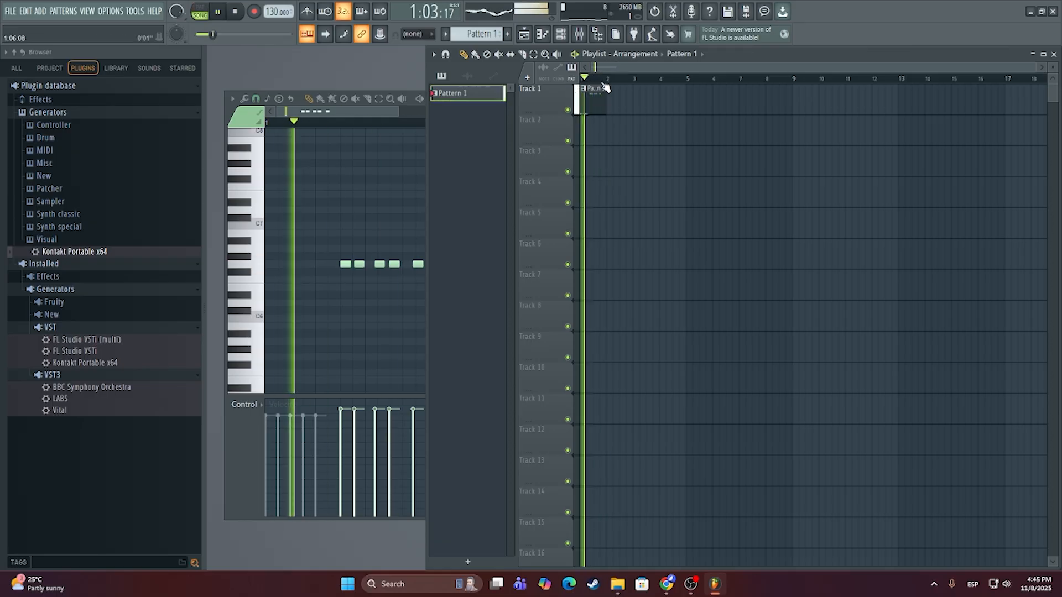
{"action": "key", "text": "space"}
Step: Enlarge the Pattern 1 clip's display in the playlist and play the arrangement from the start
{"action": "scroll", "coordinate": [606, 104], "scroll_direction": "up", "scroll_amount": 5}
{"action": "left_click_drag", "start_coordinate": [1052, 67], "coordinate": [1052, 80]}
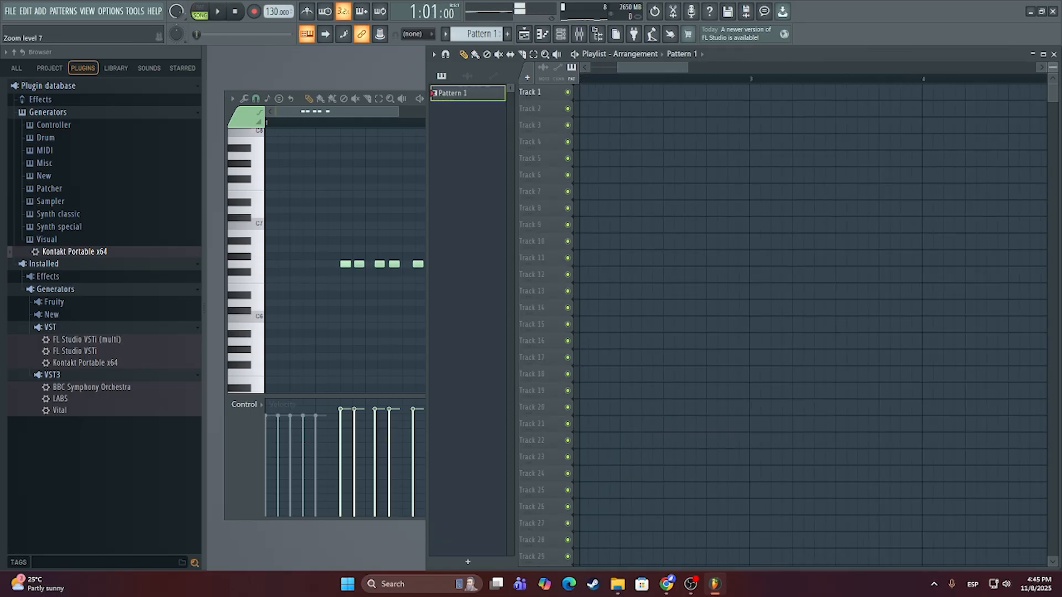
{"action": "scroll", "coordinate": [607, 135], "scroll_direction": "down", "scroll_amount": 3}
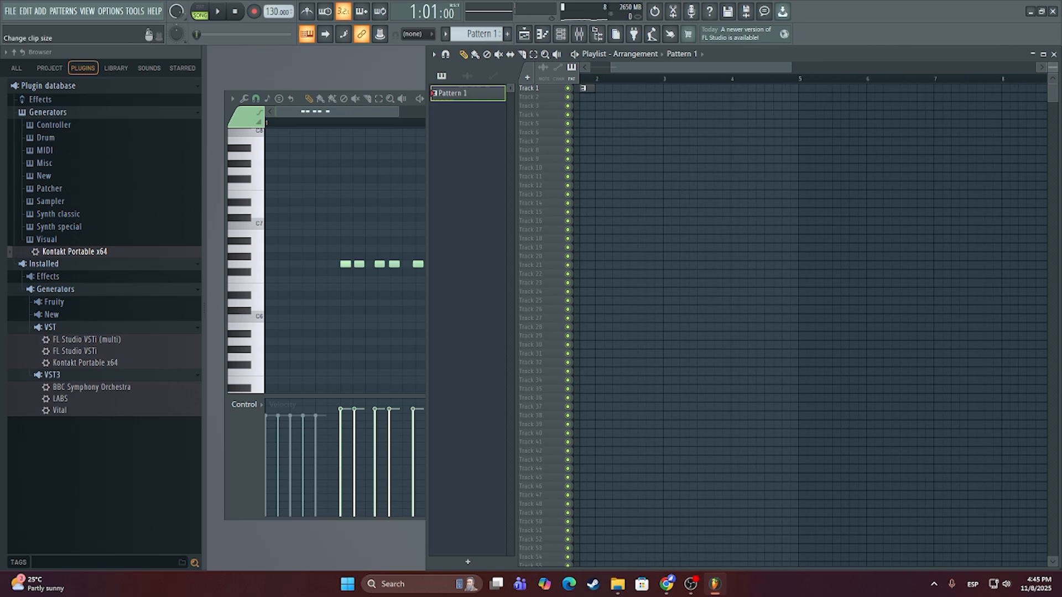
{"action": "left_click_drag", "start_coordinate": [1052, 67], "coordinate": [1053, 73]}
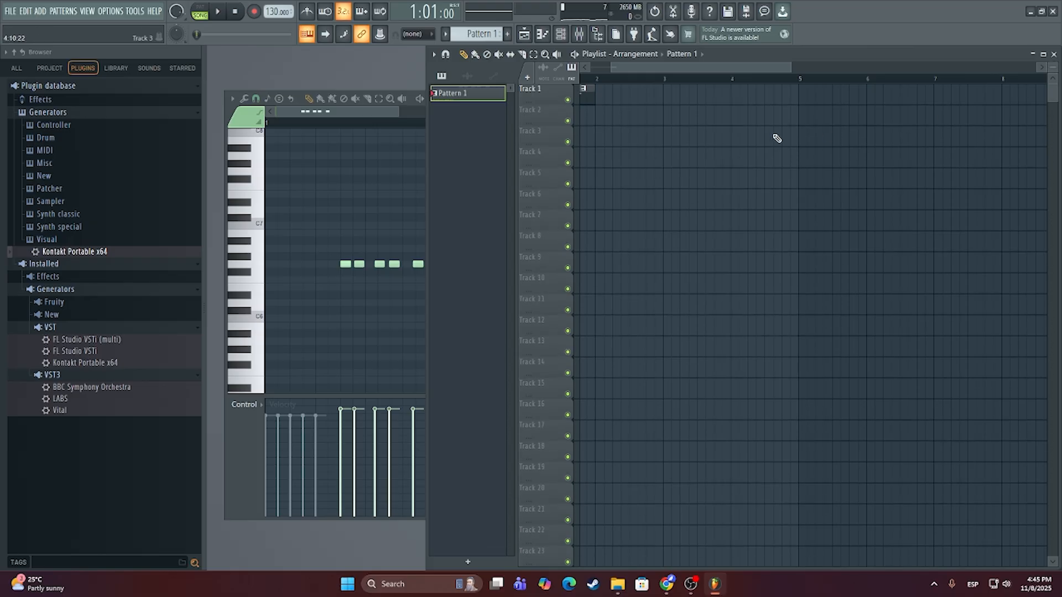
{"action": "left_click_drag", "start_coordinate": [721, 135], "coordinate": [1012, 156]}
{"action": "key", "text": "space"}
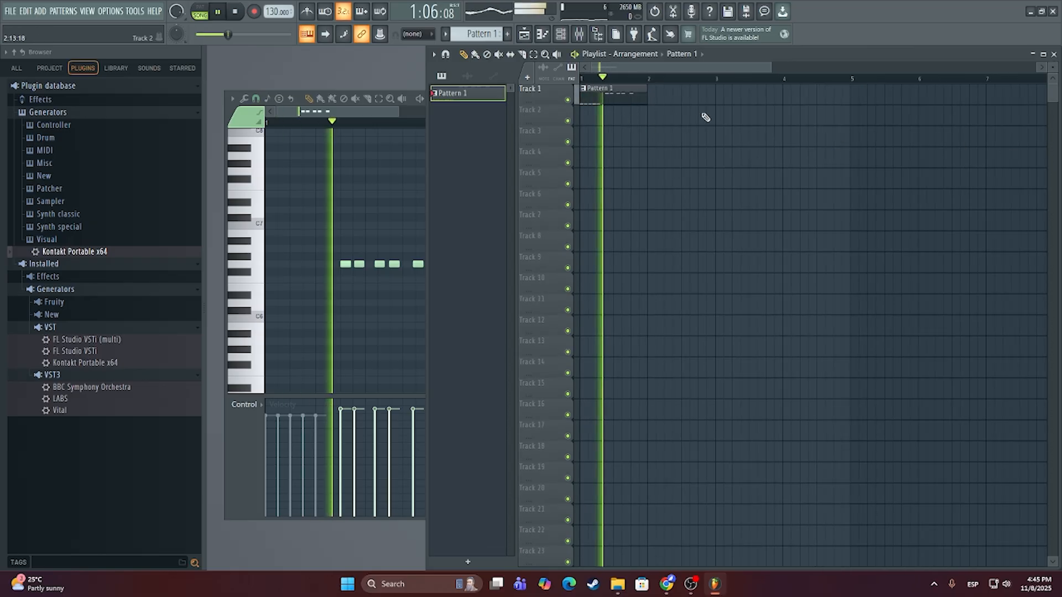
Step: Stop playback and shorten the Pattern 1 clip on Track 1 to 13 steps
{"action": "key", "text": "space"}
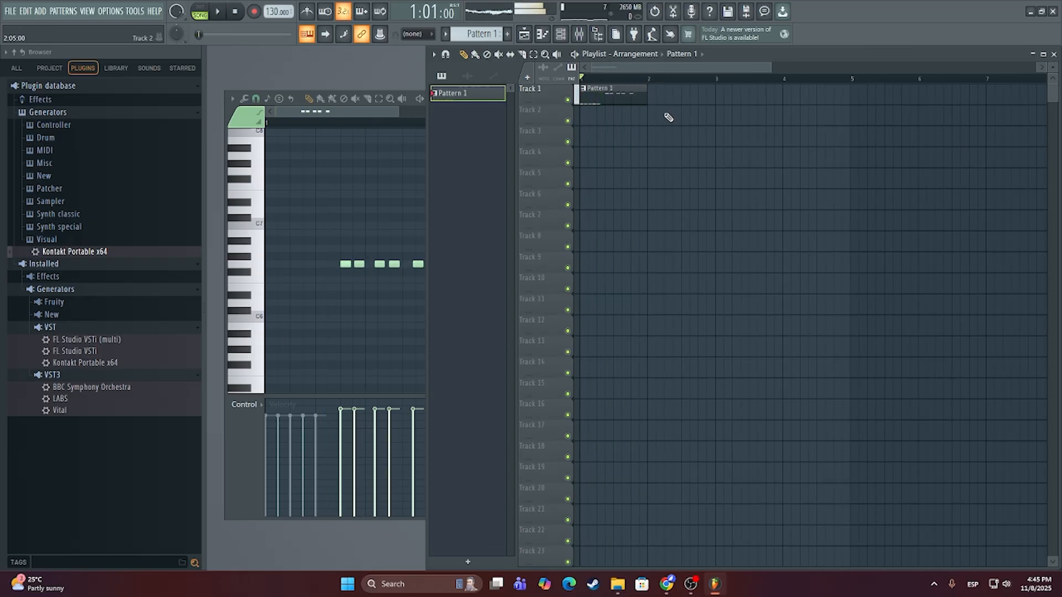
{"action": "scroll", "coordinate": [630, 125], "scroll_direction": "up", "scroll_amount": 3, "text": "ctrl"}
{"action": "scroll", "coordinate": [632, 131], "scroll_direction": "up", "scroll_amount": 1, "text": "ctrl"}
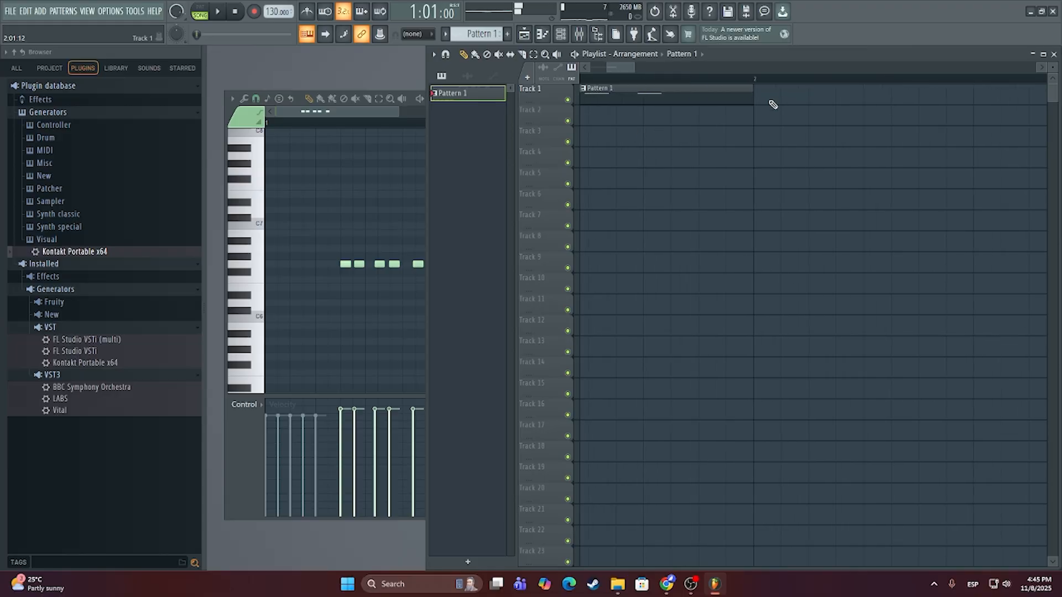
{"action": "left_click_drag", "start_coordinate": [755, 93], "coordinate": [625, 89]}
{"action": "scroll", "coordinate": [675, 131], "scroll_direction": "up", "scroll_amount": 3, "text": "ctrl"}
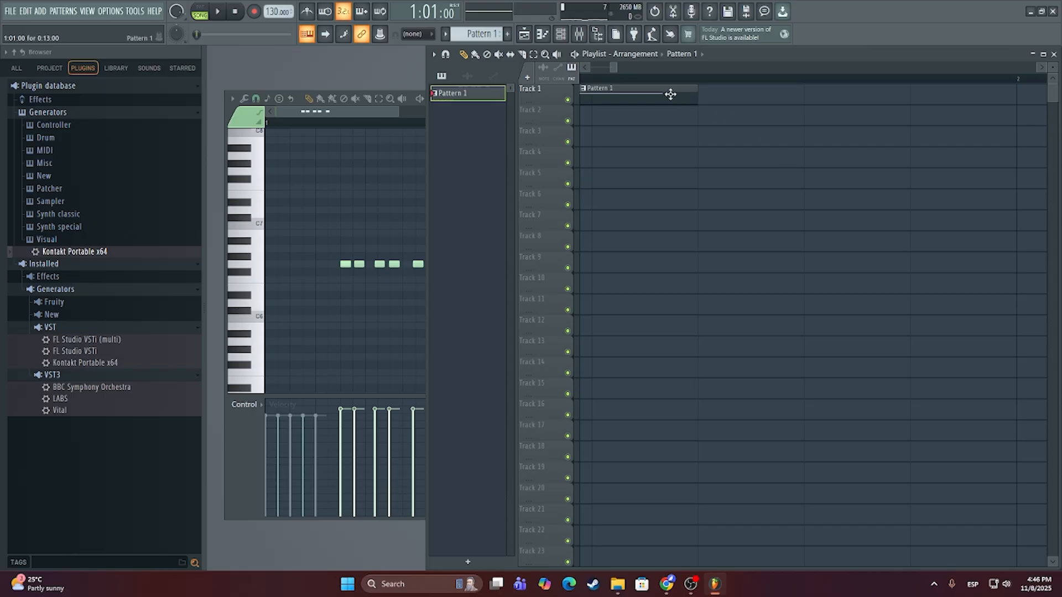
Step: Return the shortened Pattern 1 clip to the start of bar 1 and check it by playback
{"action": "right_click", "coordinate": [647, 97]}
{"action": "left_click", "coordinate": [652, 99]}
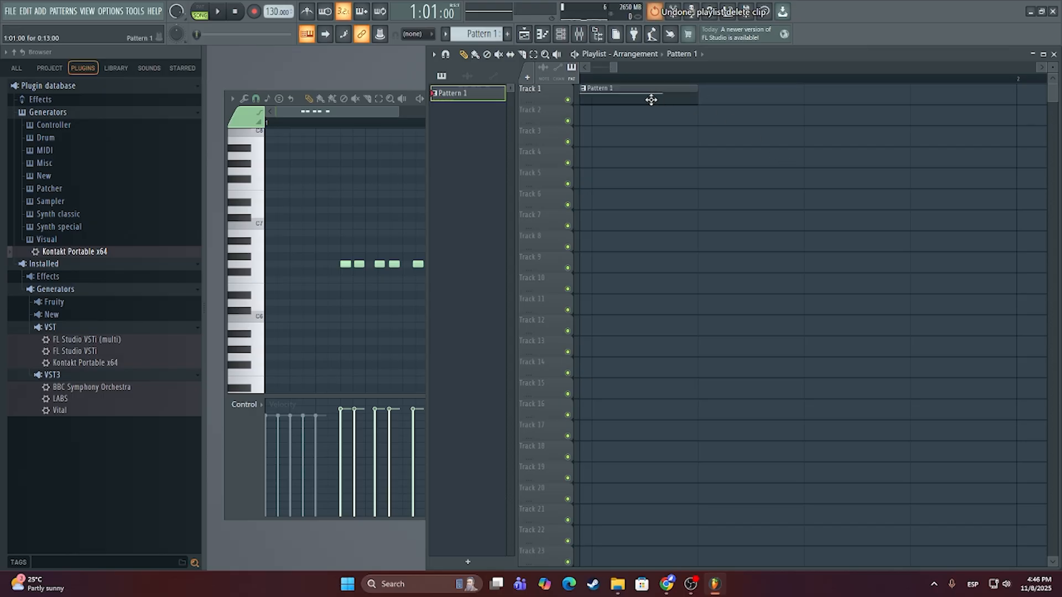
{"action": "left_click_drag", "start_coordinate": [664, 92], "coordinate": [1023, 87]}
{"action": "scroll", "coordinate": [798, 194], "scroll_direction": "down", "scroll_amount": 5}
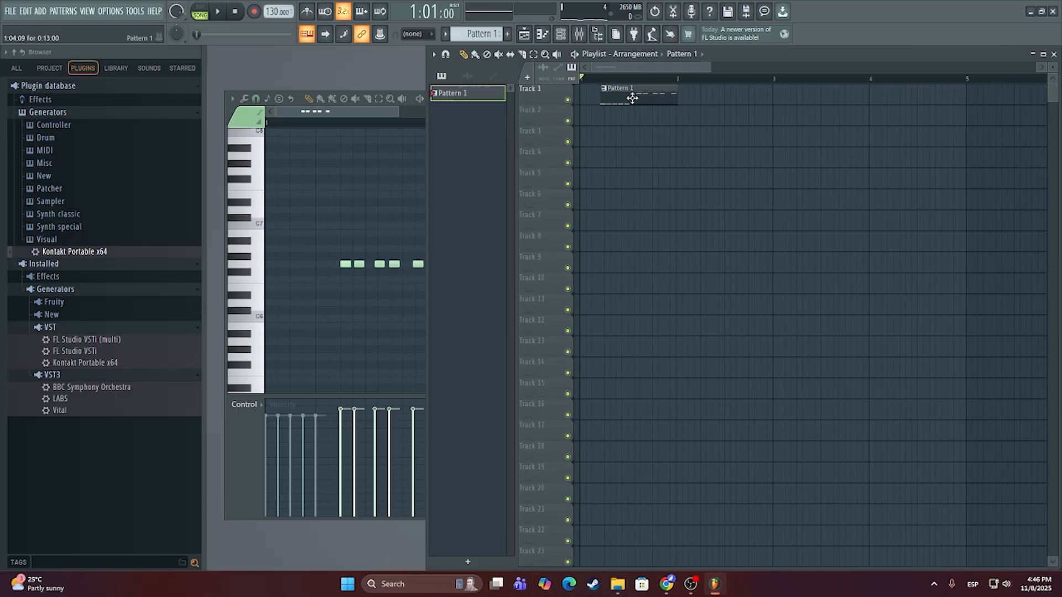
{"action": "mouse_move", "coordinate": [632, 98]}
{"action": "left_mouse_down"}
{"action": "mouse_move", "coordinate": [609, 97]}
{"action": "mouse_move", "coordinate": [631, 96]}
{"action": "left_mouse_up"}
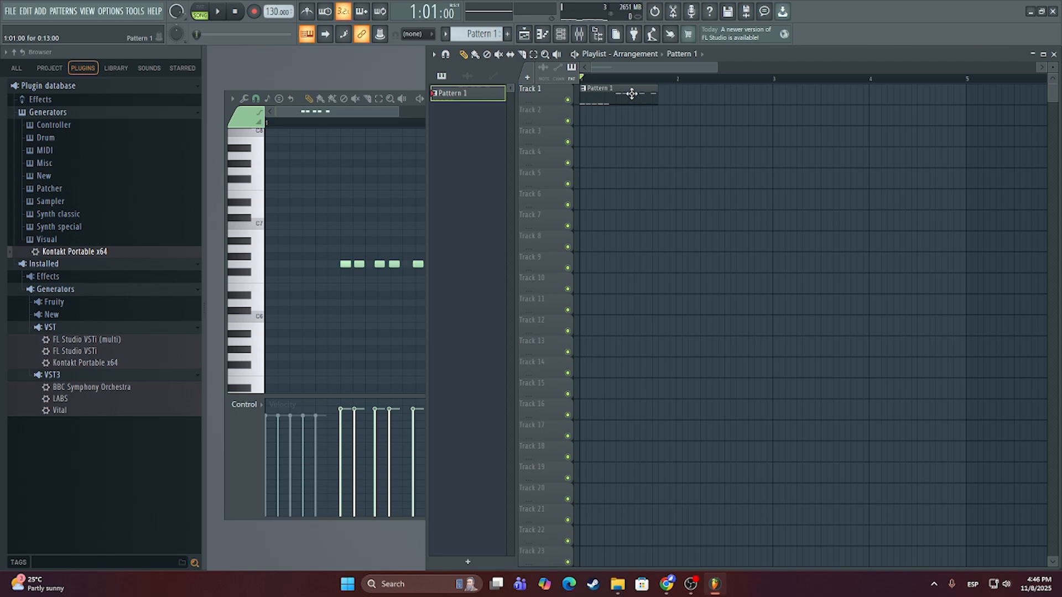
{"action": "key", "text": "space"}
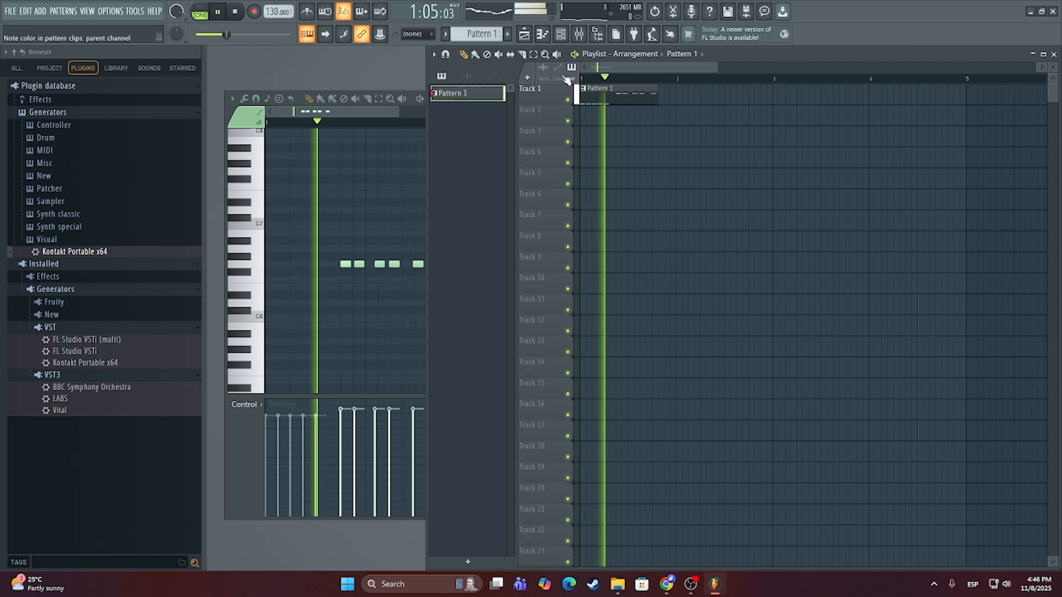
{"action": "key", "text": "space"}
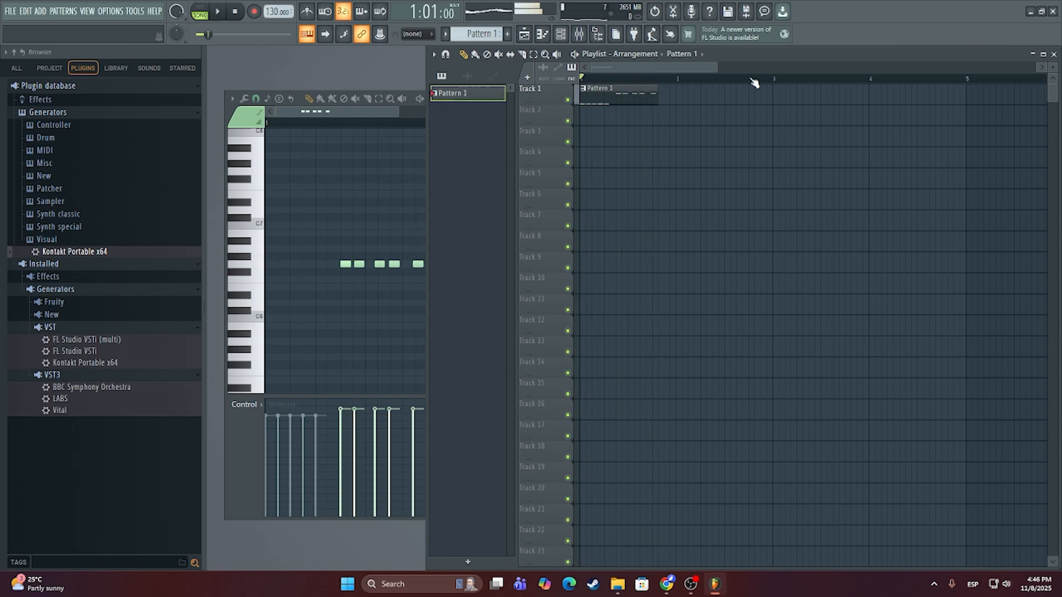
Step: Lengthen the Pattern 1 clip slightly past one bar, keep it starting at bar 1, and play it
{"action": "left_click_drag", "start_coordinate": [657, 101], "coordinate": [681, 93]}
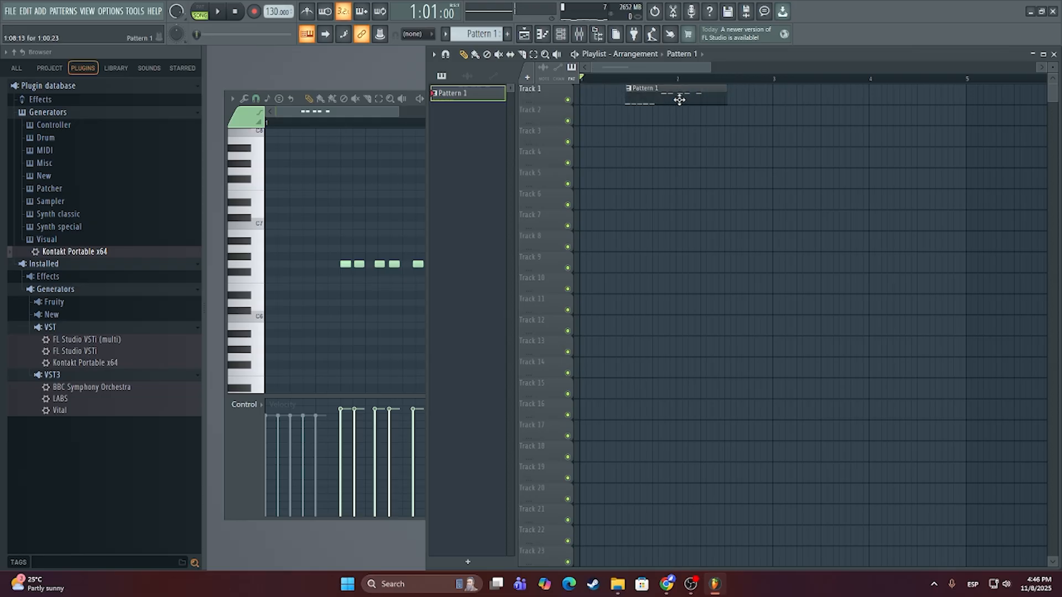
{"action": "key", "text": "space"}
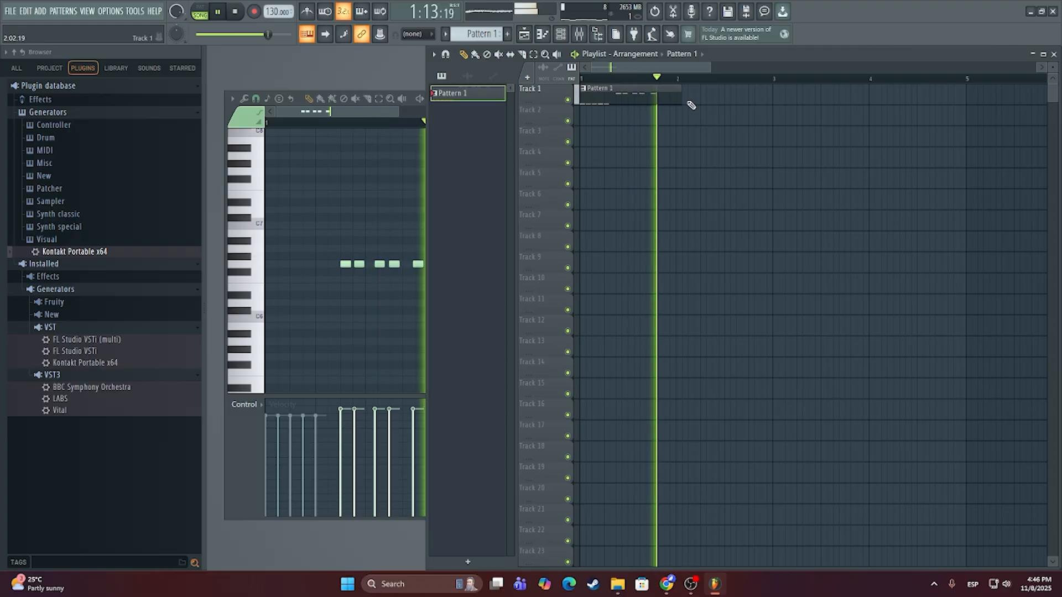
{"action": "key", "text": "space"}
Step: Trim the Pattern 1 clip to end exactly at the bar 2 line and play the arrangement
{"action": "scroll", "coordinate": [670, 99], "scroll_direction": "up", "scroll_amount": 3}
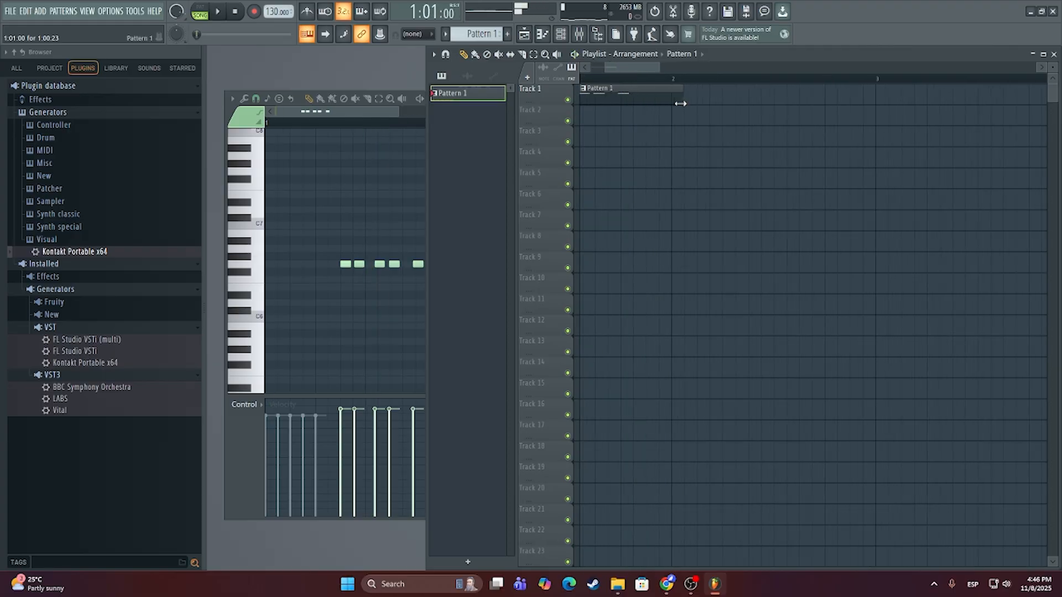
{"action": "left_click_drag", "start_coordinate": [716, 95], "coordinate": [671, 100]}
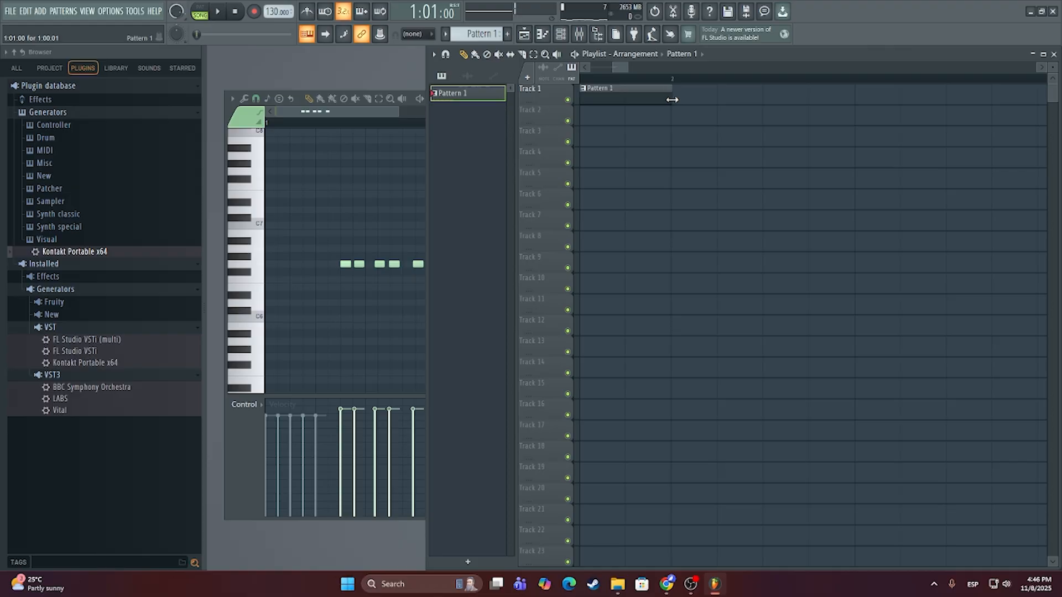
{"action": "scroll", "coordinate": [640, 123], "scroll_direction": "down", "scroll_amount": 3}
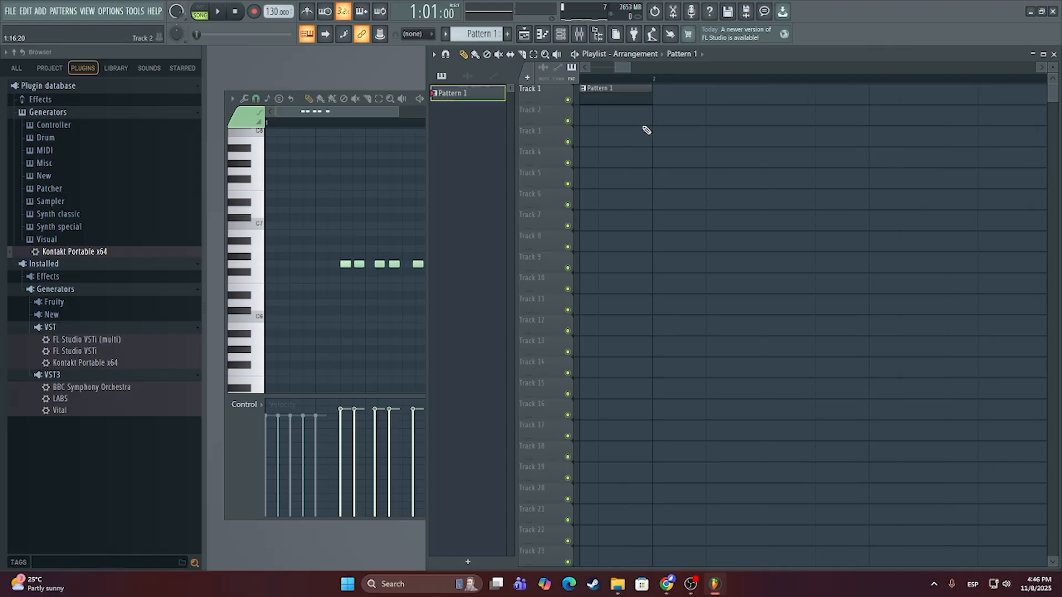
{"action": "scroll", "coordinate": [613, 149], "scroll_direction": "down", "scroll_amount": 4}
{"action": "key", "text": "space"}
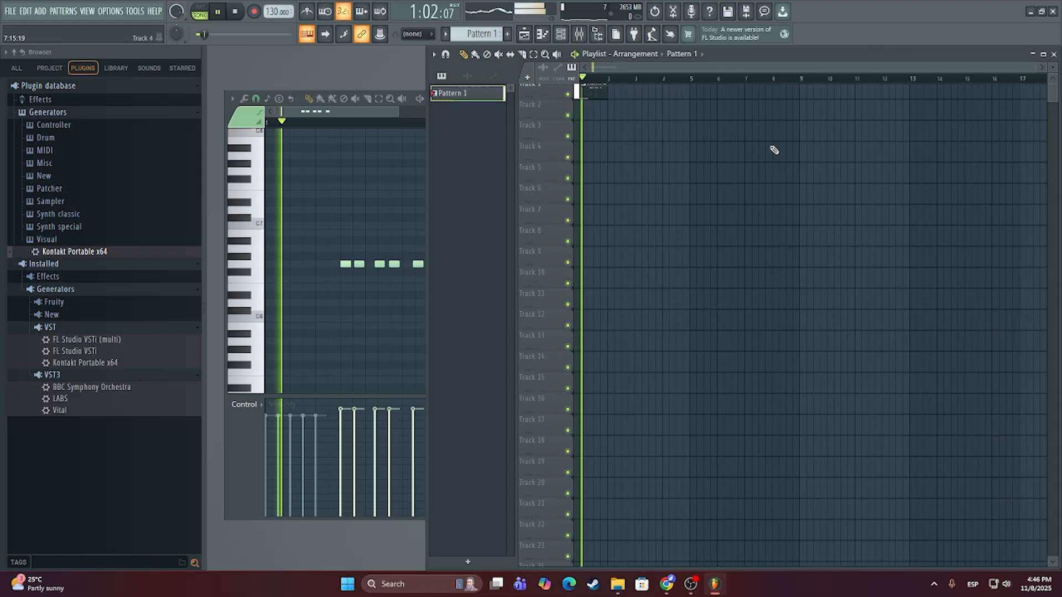
{"action": "scroll", "coordinate": [669, 213], "scroll_direction": "up", "scroll_amount": 1}
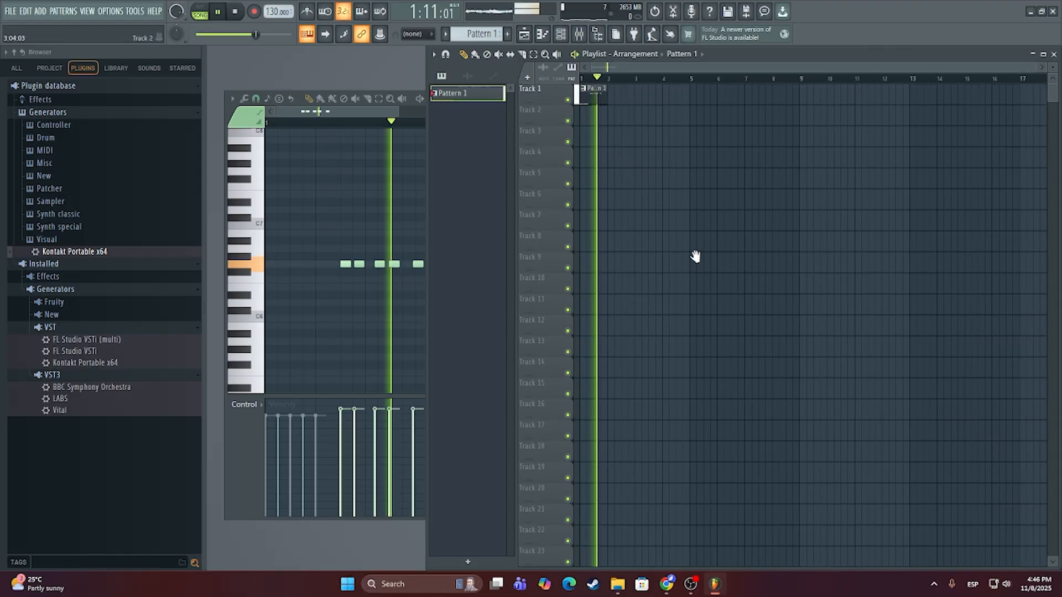
{"action": "key", "text": "space"}
Step: Add a second Pattern 1 clip on Track 1, aligned exactly to the start of bar 2, and check by playback
{"action": "left_click", "coordinate": [617, 100]}
{"action": "scroll", "coordinate": [610, 155], "scroll_direction": "up", "scroll_amount": 3}
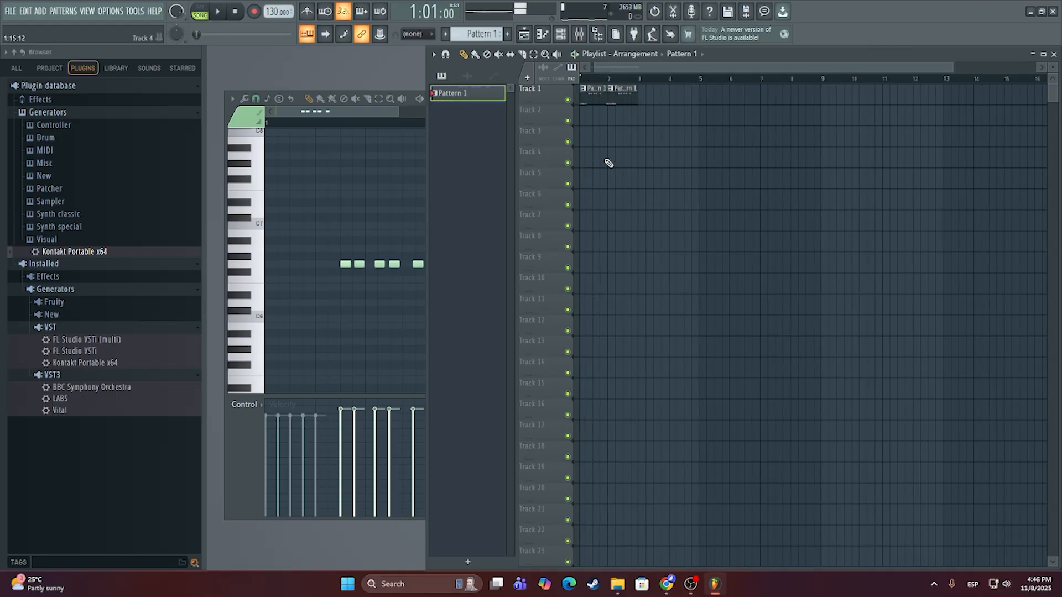
{"action": "scroll", "coordinate": [613, 147], "scroll_direction": "up", "scroll_amount": 3}
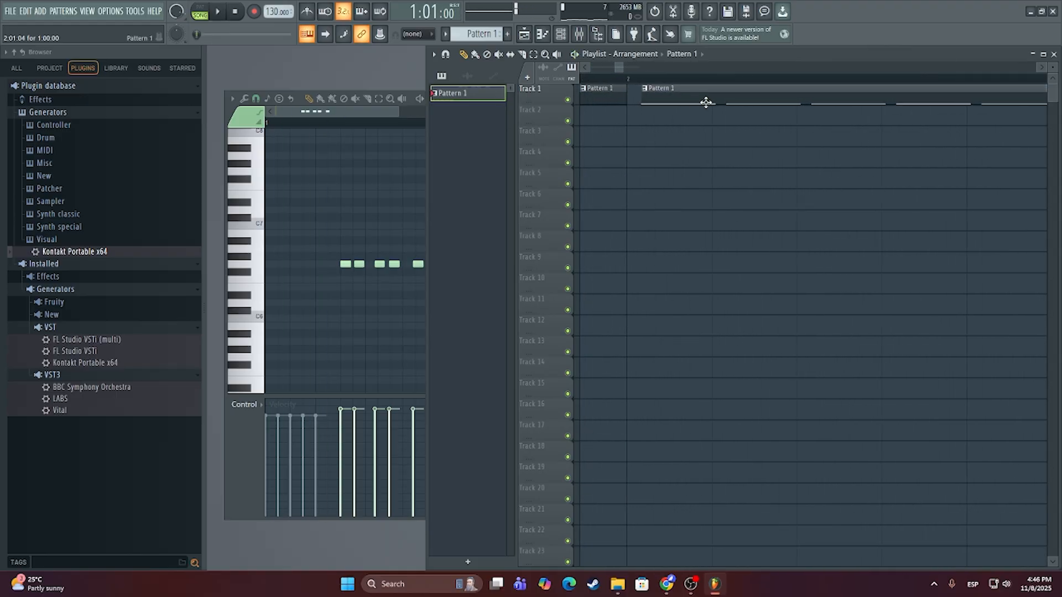
{"action": "left_click_drag", "start_coordinate": [694, 103], "coordinate": [692, 104]}
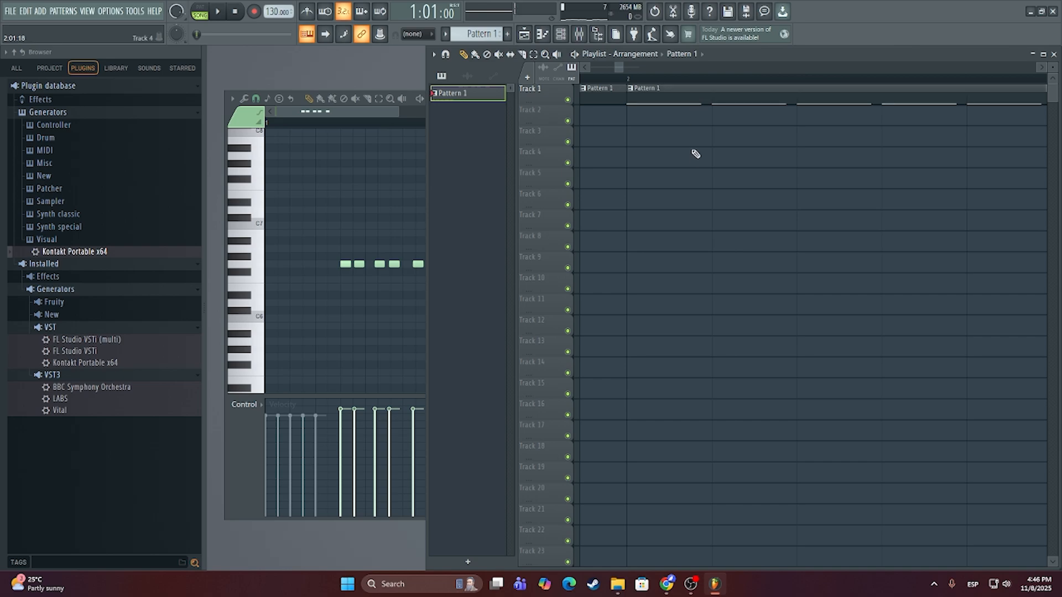
{"action": "key", "text": "space"}
{"action": "key", "text": "space"}
{"action": "scroll", "coordinate": [641, 194], "scroll_direction": "down", "scroll_amount": 6}
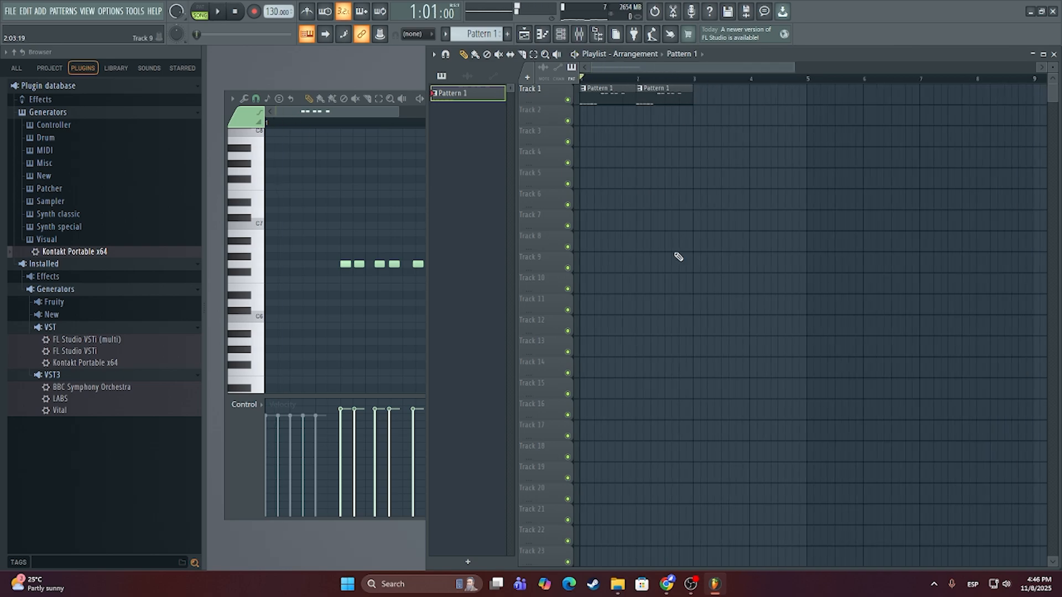
Step: Return the playhead to the start of the song and play through both Pattern 1 clips
{"action": "mouse_move", "coordinate": [695, 589]}
{"action": "key", "text": "space"}
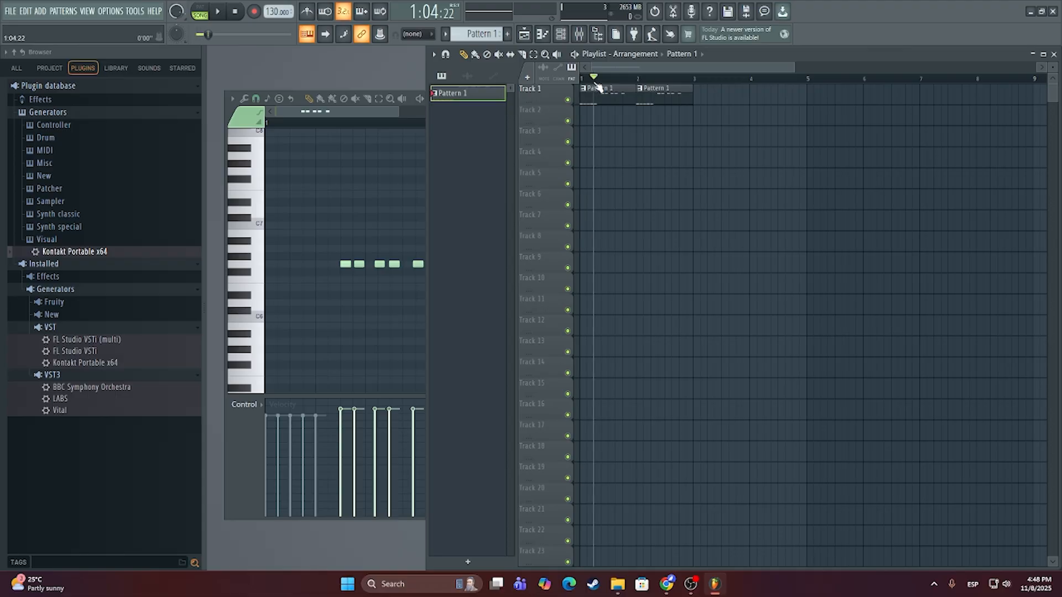
{"action": "left_click_drag", "start_coordinate": [606, 86], "coordinate": [604, 87]}
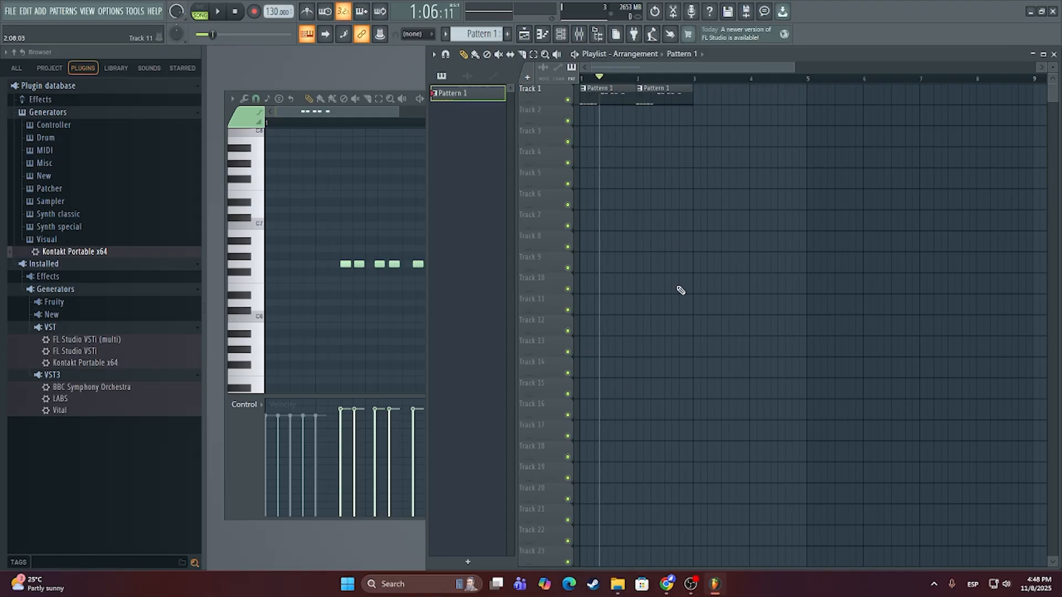
{"action": "scroll", "coordinate": [646, 127], "scroll_direction": "up", "scroll_amount": 6, "text": "ctrl"}
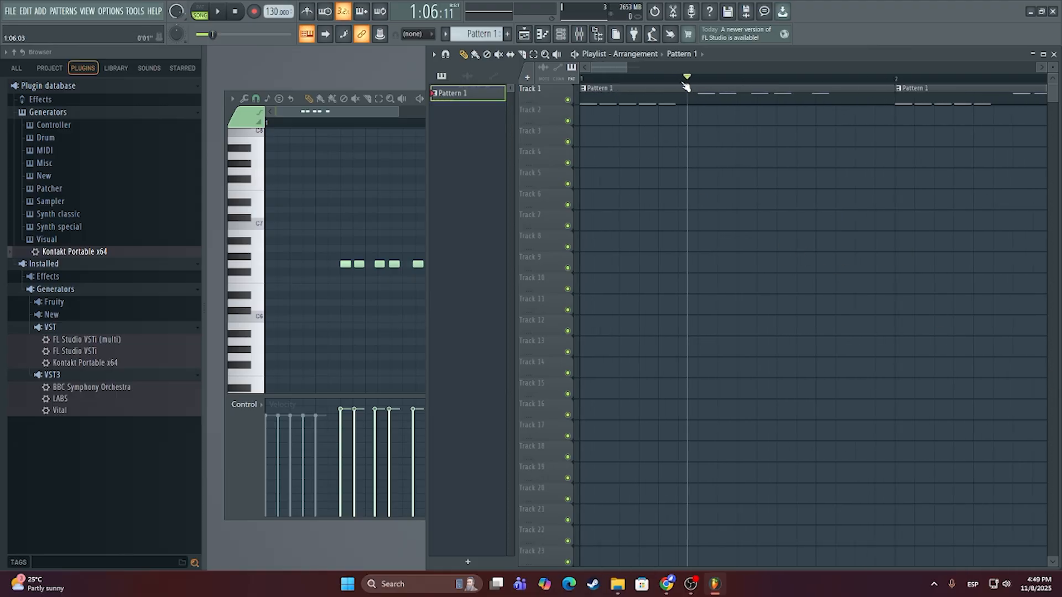
{"action": "mouse_move", "coordinate": [688, 86]}
{"action": "left_mouse_down"}
{"action": "mouse_move", "coordinate": [785, 90]}
{"action": "mouse_move", "coordinate": [469, 92]}
{"action": "left_mouse_up"}
{"action": "scroll", "coordinate": [732, 287], "scroll_direction": "down", "scroll_amount": 8}
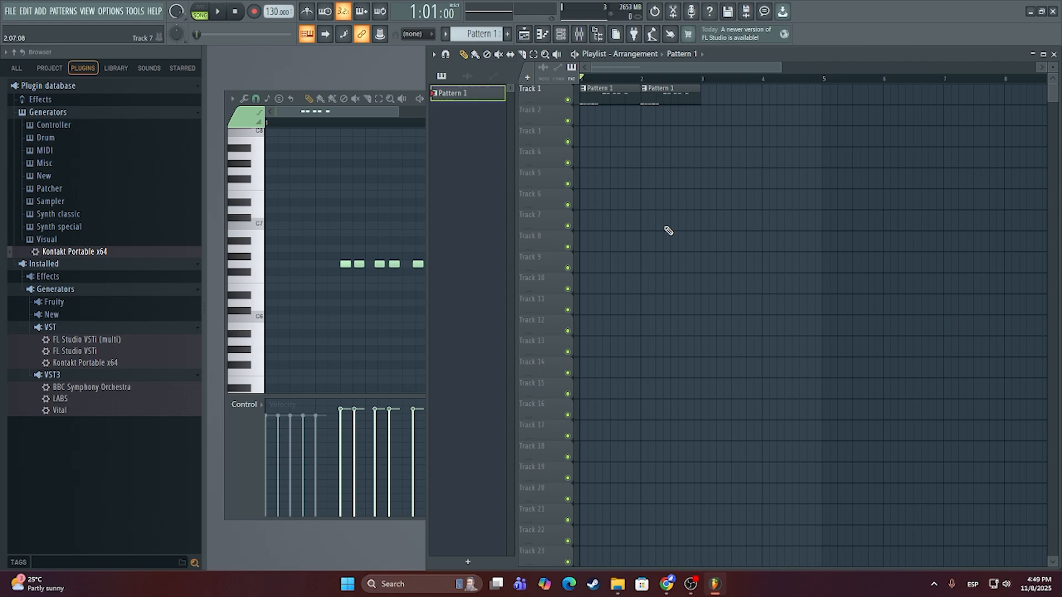
{"action": "key", "text": "space"}
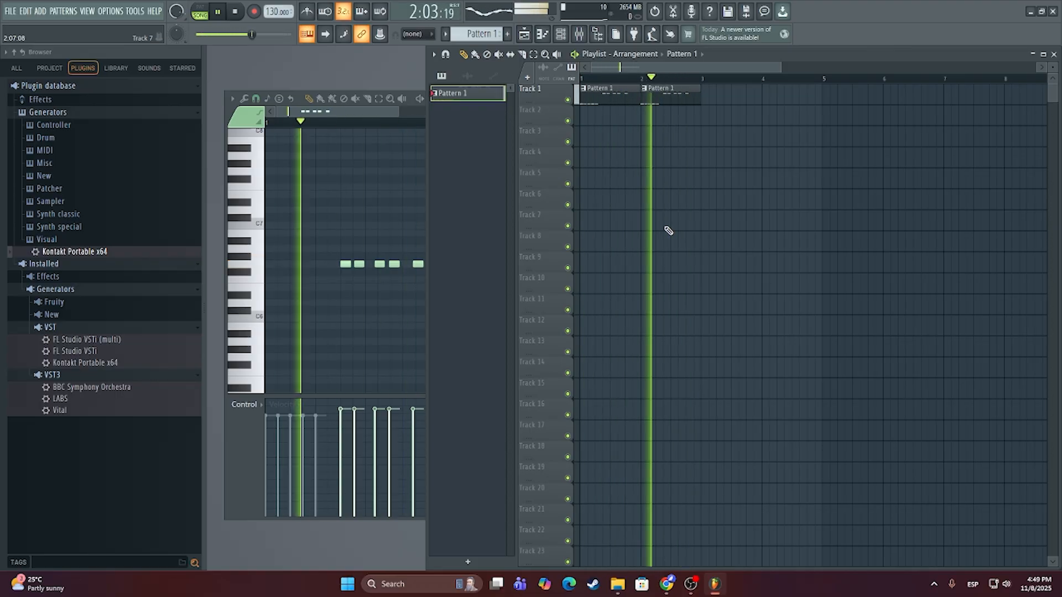
{"action": "key", "text": "space"}
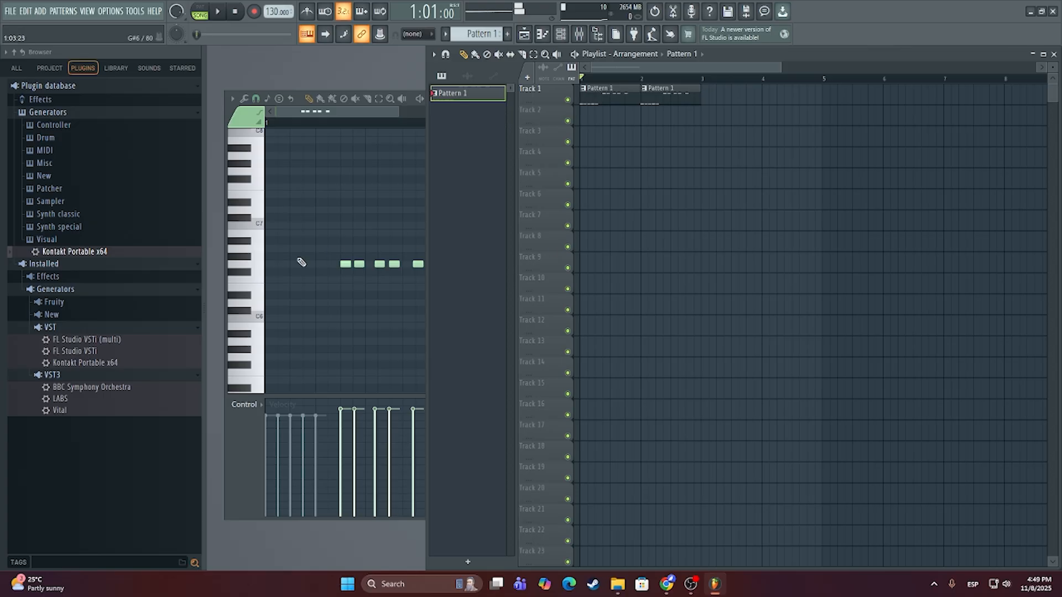
Step: Raise the first G6 note's velocity slightly in the Kontakt Portable x64 #2 piano roll and listen to the arrangement
{"action": "left_click", "coordinate": [301, 99]}
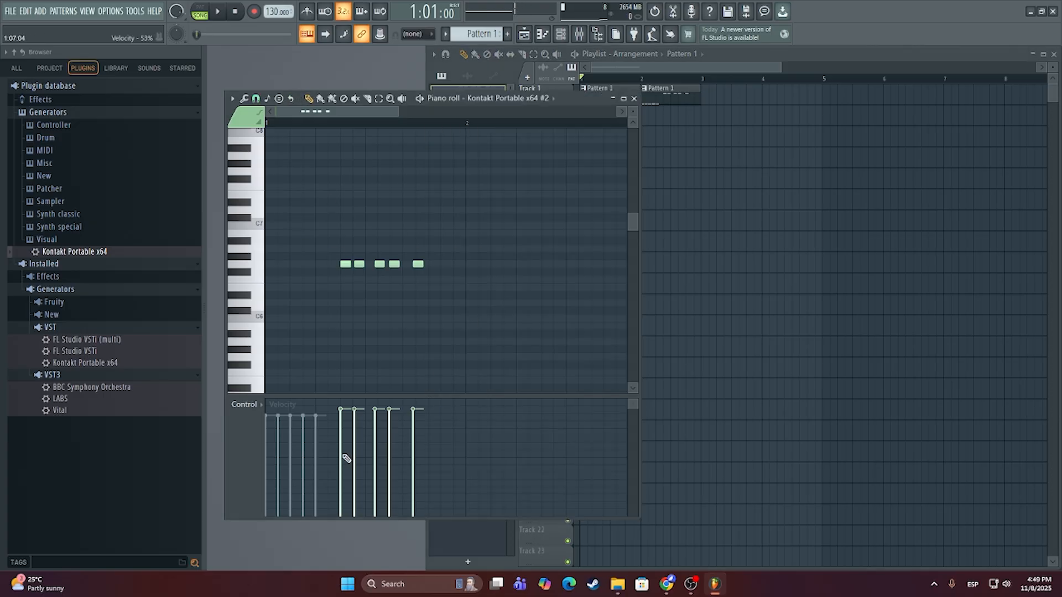
{"action": "key", "text": "space"}
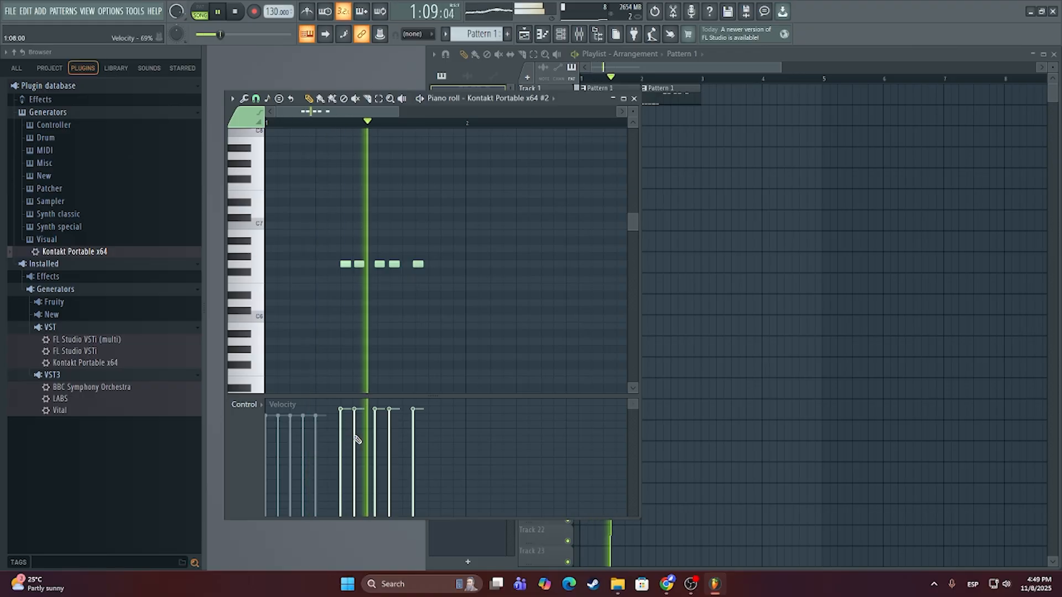
{"action": "key", "text": "space"}
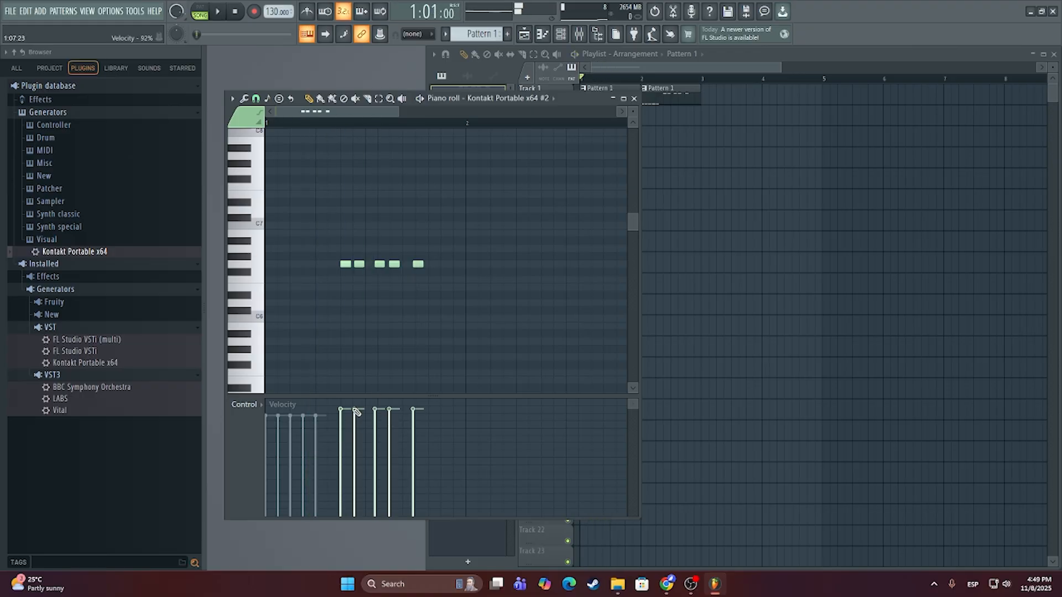
{"action": "left_click", "coordinate": [320, 416]}
{"action": "left_click_drag", "start_coordinate": [323, 419], "coordinate": [322, 408]}
{"action": "key", "text": "space"}
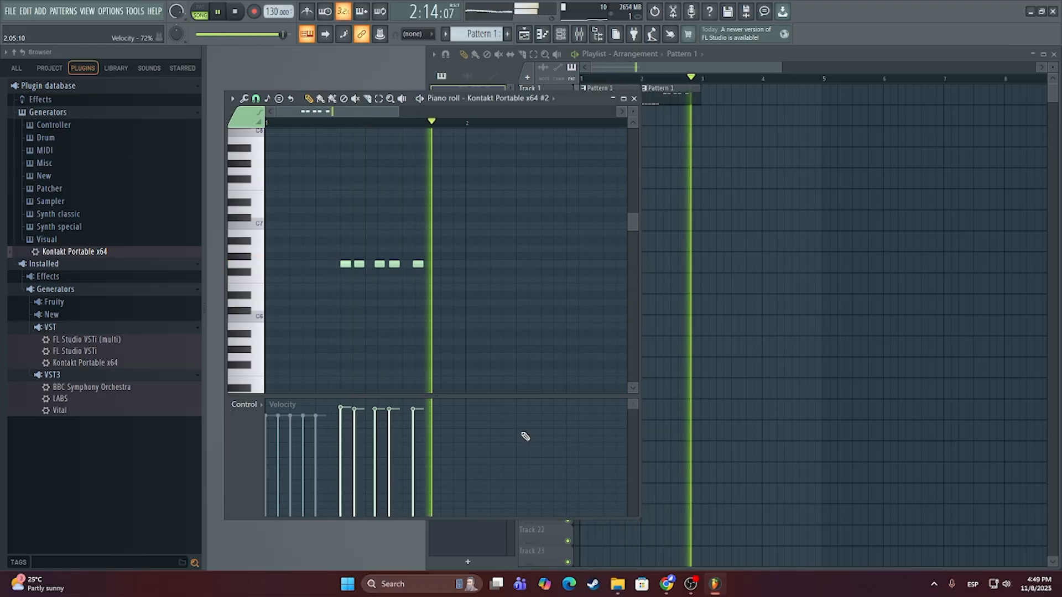
{"action": "key", "text": "space"}
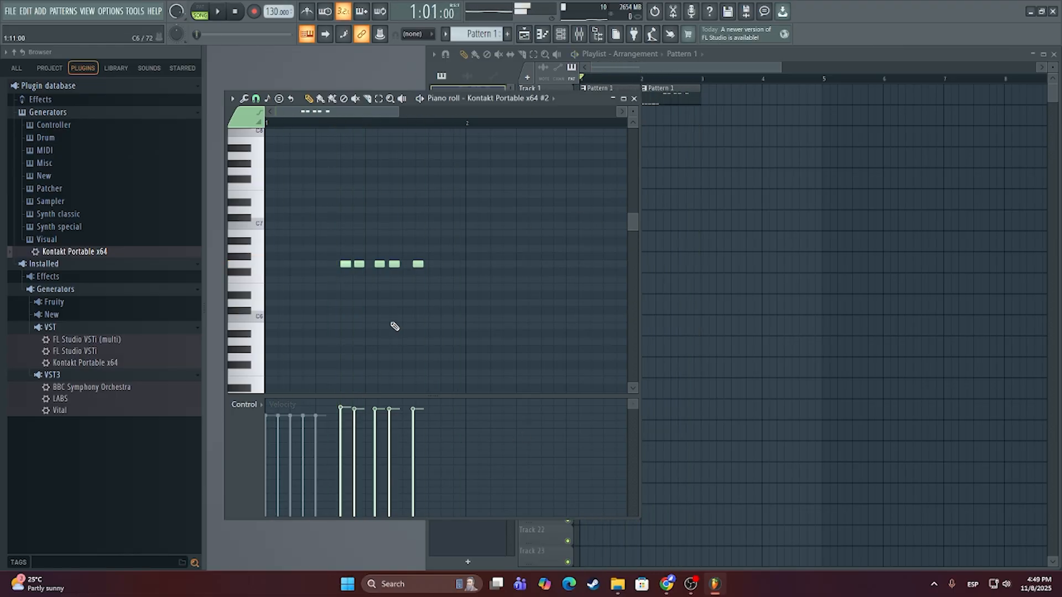
Step: Raise the velocities of the second through fifth notes to maximum in the first Kontakt Portable x64 channel's piano roll
{"action": "left_click", "coordinate": [545, 34]}
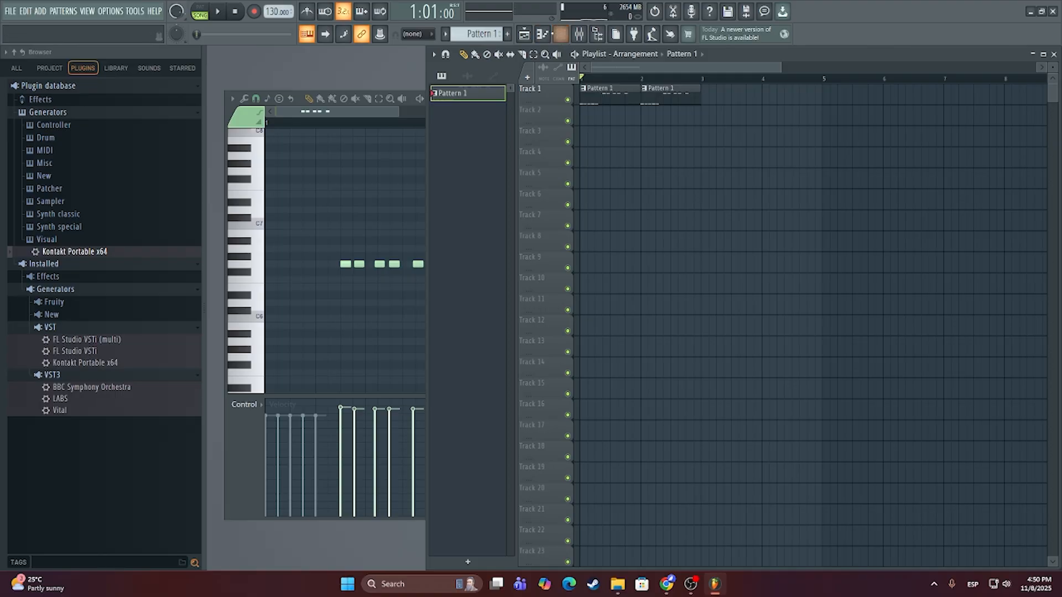
{"action": "left_click", "coordinate": [561, 35]}
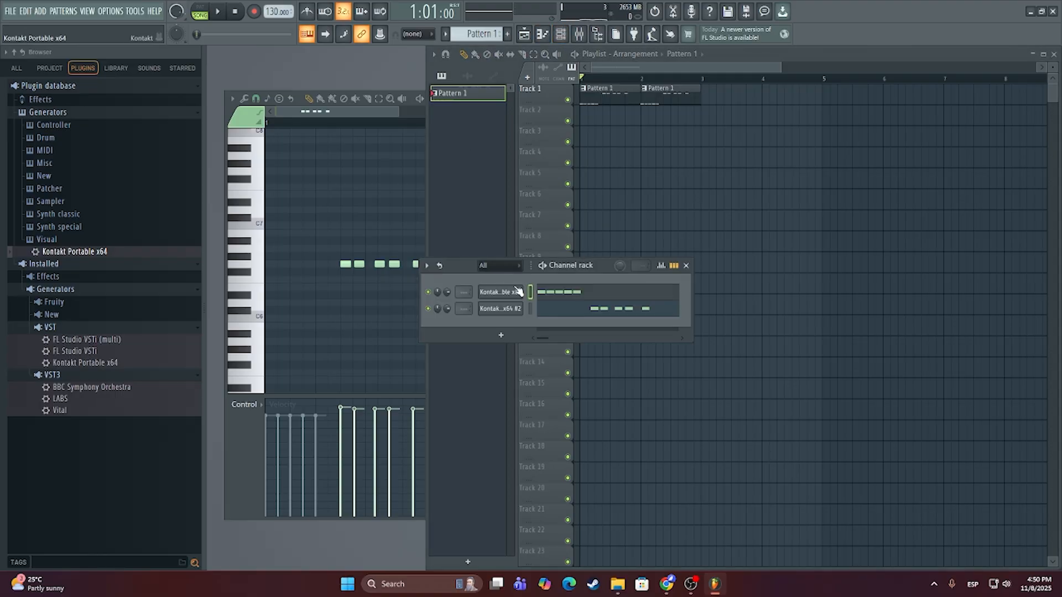
{"action": "right_click", "coordinate": [501, 293]}
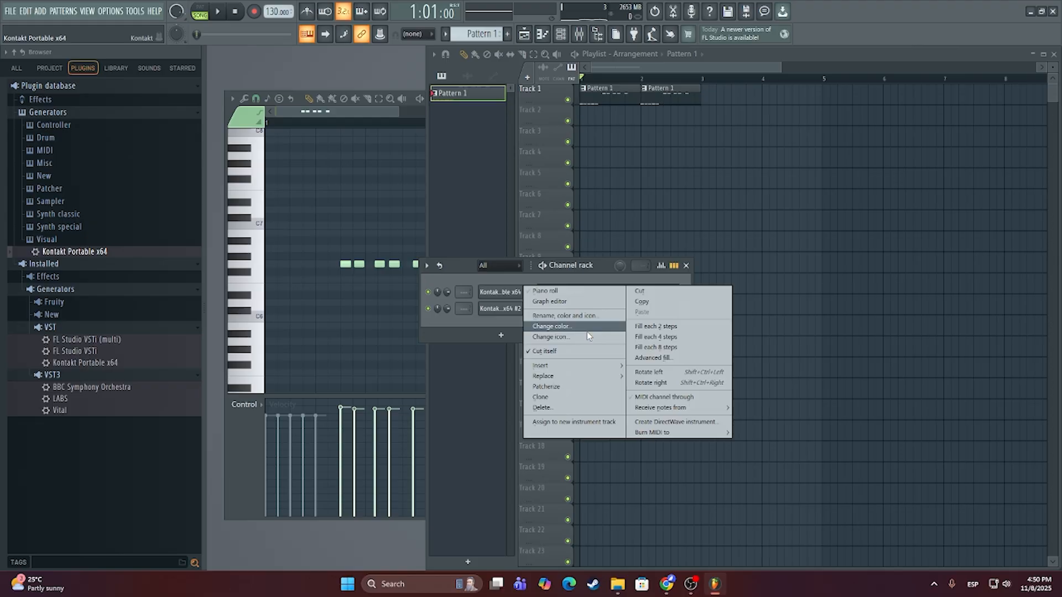
{"action": "left_click", "coordinate": [572, 297]}
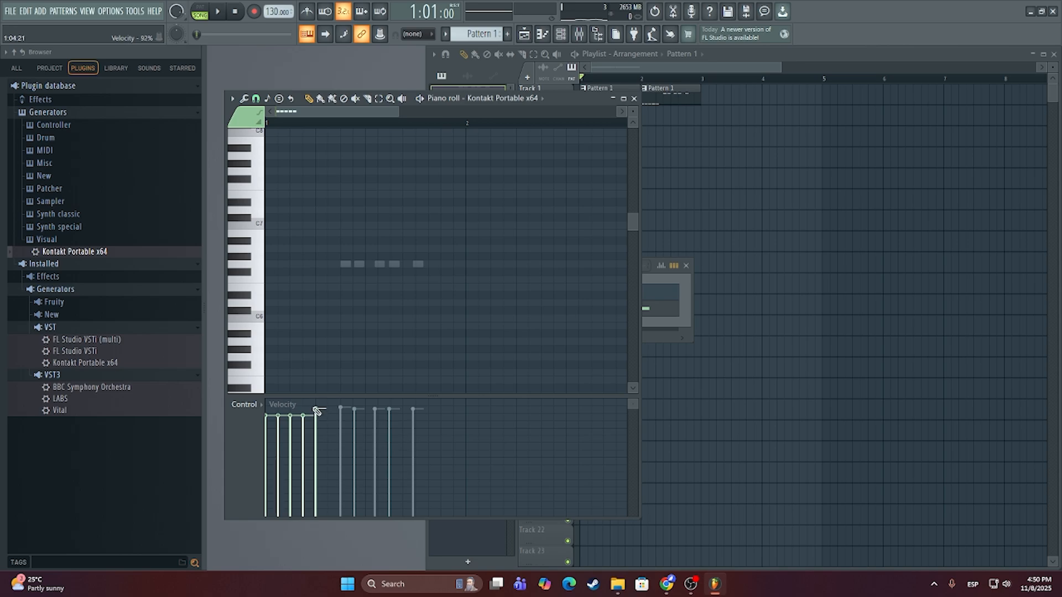
{"action": "left_click", "coordinate": [316, 407]}
{"action": "left_click_drag", "start_coordinate": [316, 405], "coordinate": [316, 359]}
{"action": "left_click_drag", "start_coordinate": [305, 418], "coordinate": [305, 372]}
{"action": "left_click", "coordinate": [291, 401]}
{"action": "left_click_drag", "start_coordinate": [275, 430], "coordinate": [282, 402]}
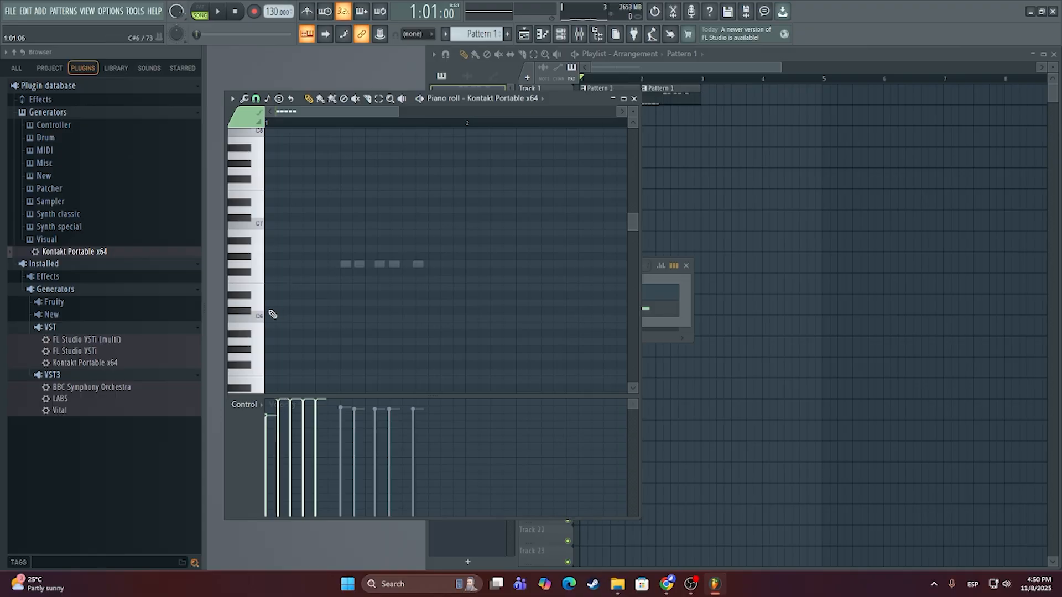
Step: Raise the first C4 note's velocity to maximum in the Kontakt Portable x64 piano roll and play the arrangement to check it
{"action": "scroll", "coordinate": [387, 241], "scroll_direction": "down", "scroll_amount": 1}
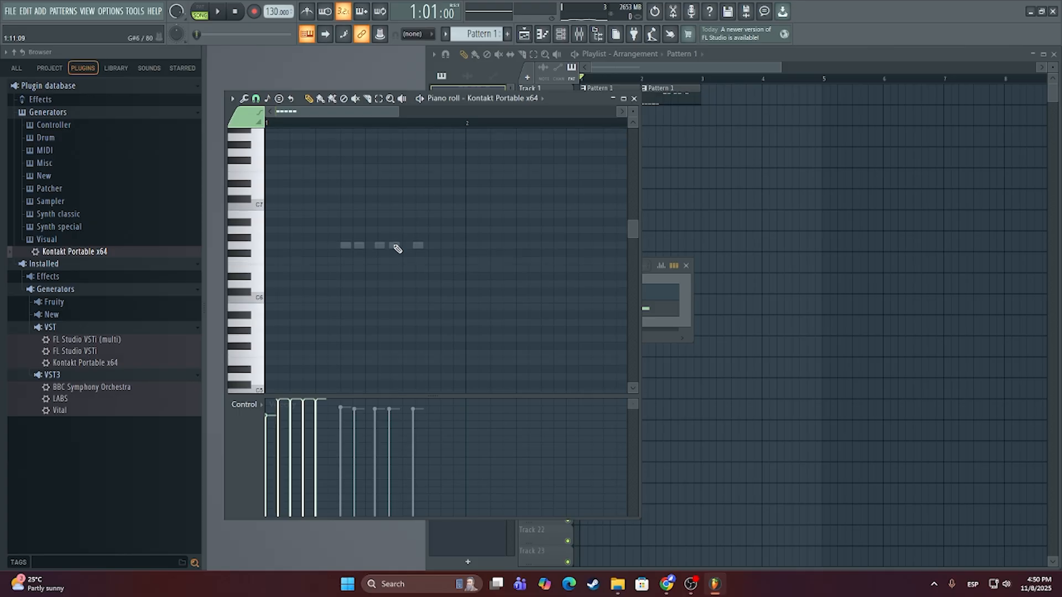
{"action": "scroll", "coordinate": [376, 239], "scroll_direction": "down", "scroll_amount": 4}
{"action": "scroll", "coordinate": [352, 244], "scroll_direction": "down", "scroll_amount": 1}
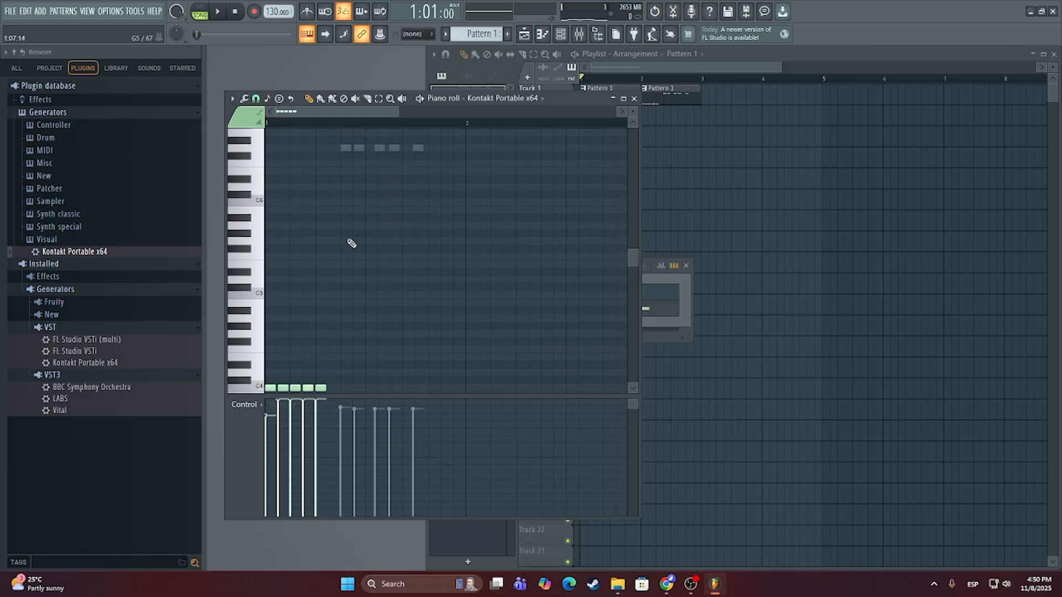
{"action": "scroll", "coordinate": [352, 243], "scroll_direction": "down", "scroll_amount": 1}
{"action": "scroll", "coordinate": [351, 239], "scroll_direction": "up", "scroll_amount": 1}
{"action": "key", "text": "space"}
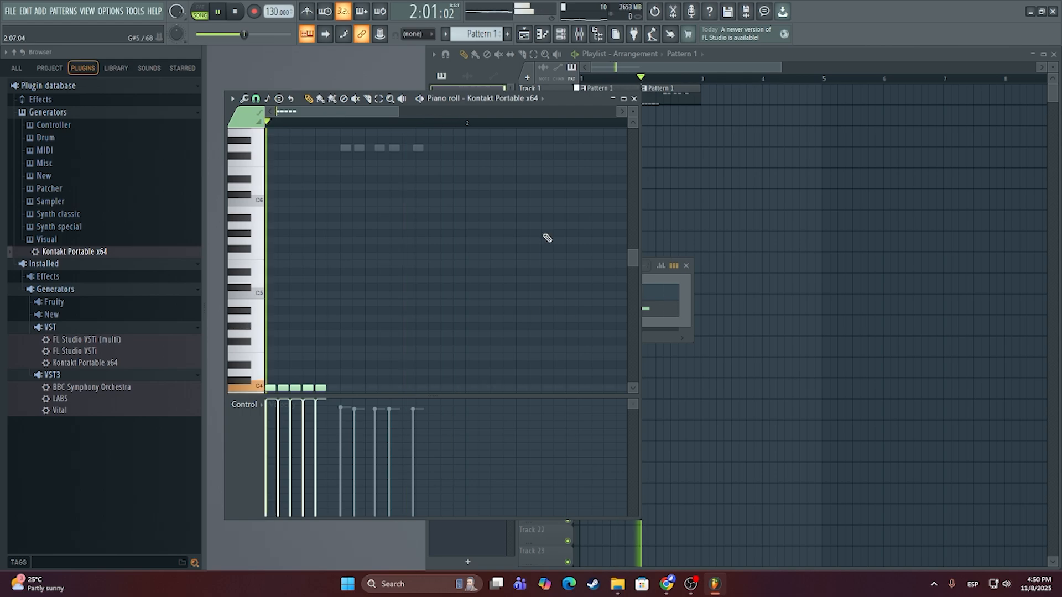
{"action": "key", "text": "space"}
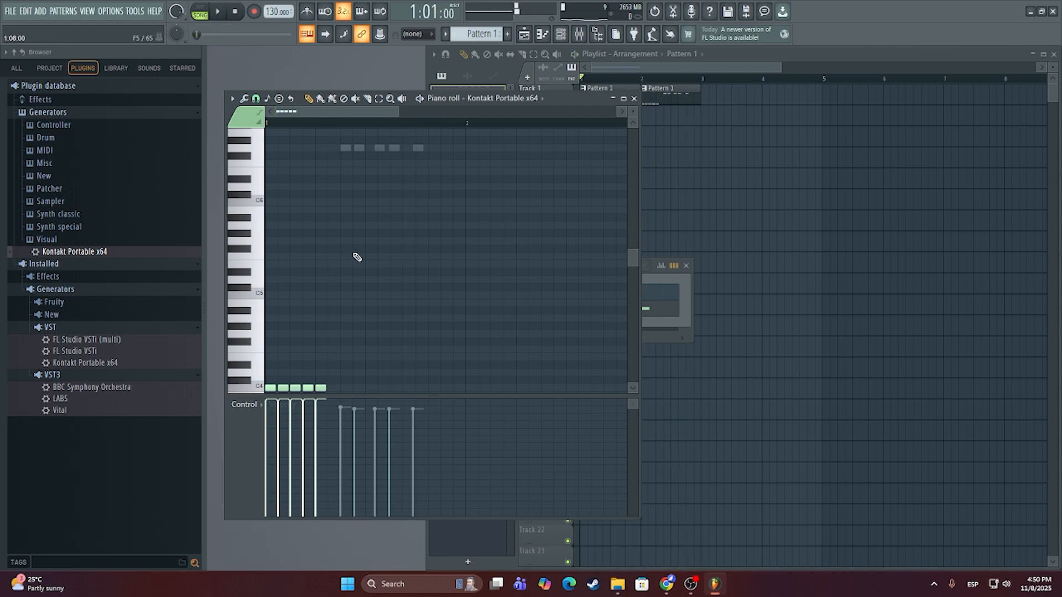
{"action": "scroll", "coordinate": [357, 257], "scroll_direction": "down", "scroll_amount": 1}
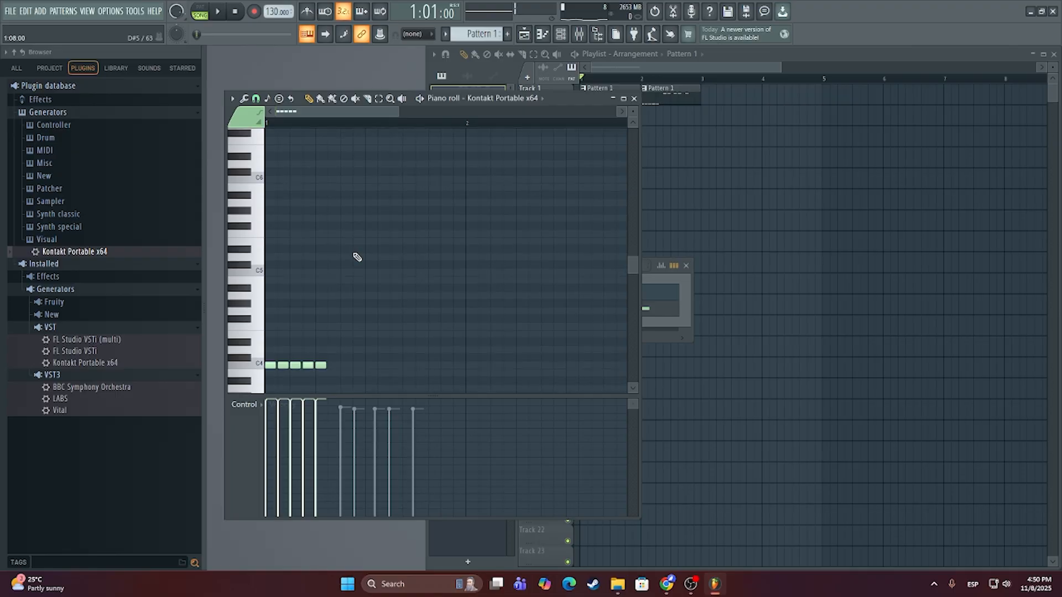
{"action": "scroll", "coordinate": [356, 257], "scroll_direction": "up", "scroll_amount": 1}
{"action": "scroll", "coordinate": [357, 257], "scroll_direction": "down", "scroll_amount": 1}
{"action": "scroll", "coordinate": [357, 257], "scroll_direction": "up", "scroll_amount": 1}
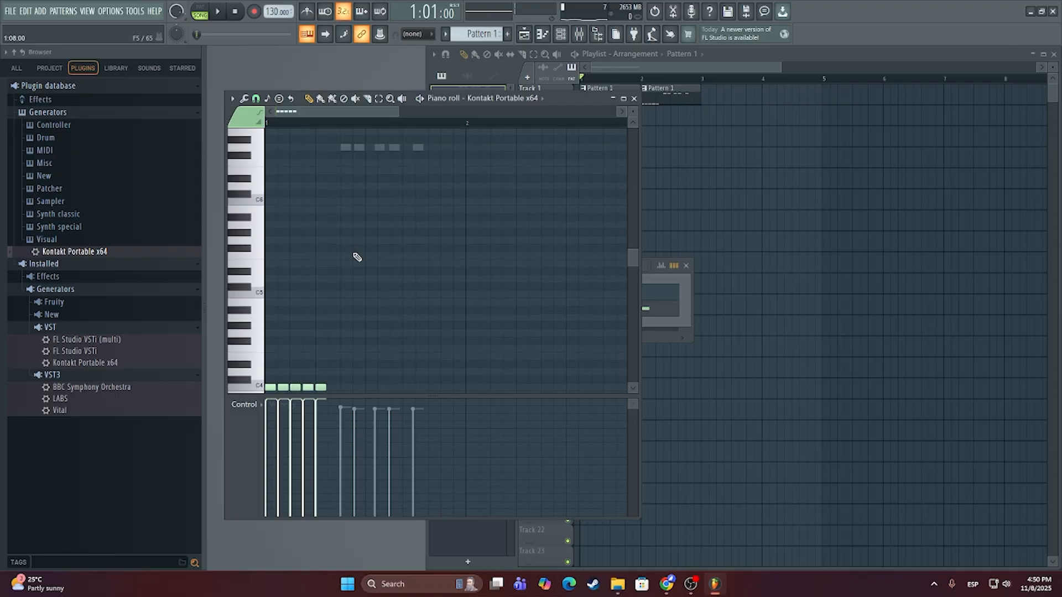